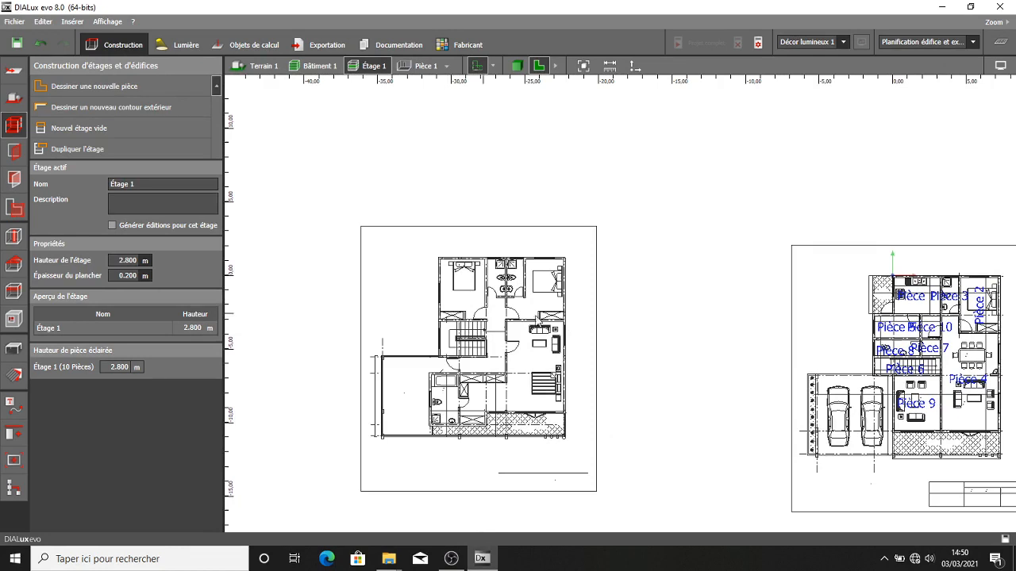
- Add a new empty storey to the building and leave the building contour drawing mode with Étage 2 active
{"action": "scroll", "coordinate": [675, 325], "scroll_direction": "down", "scroll_amount": 1}
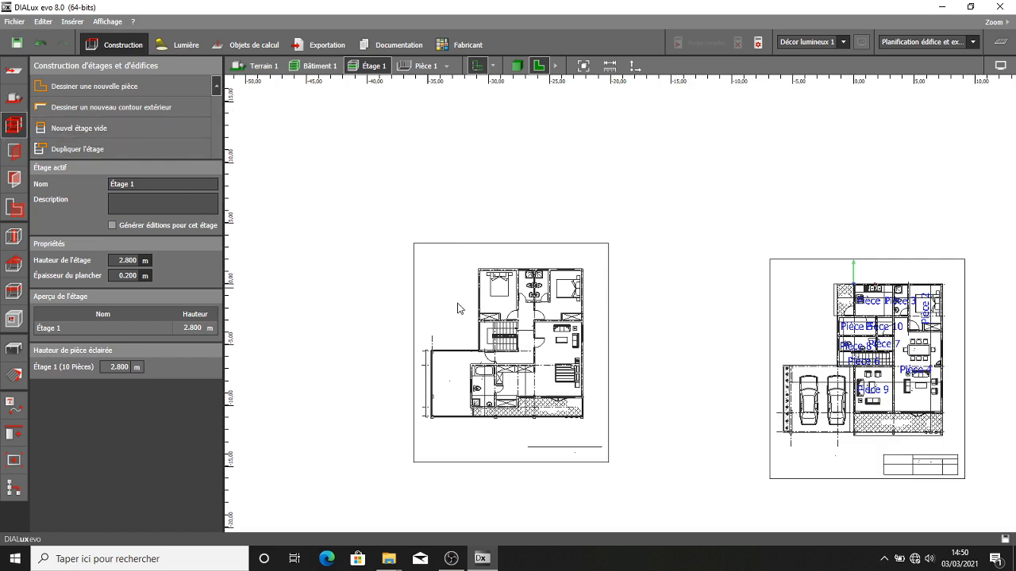
{"action": "scroll", "coordinate": [576, 341], "scroll_direction": "up", "scroll_amount": 2}
{"action": "scroll", "coordinate": [699, 334], "scroll_direction": "down", "scroll_amount": 2}
{"action": "scroll", "coordinate": [861, 350], "scroll_direction": "up", "scroll_amount": 4}
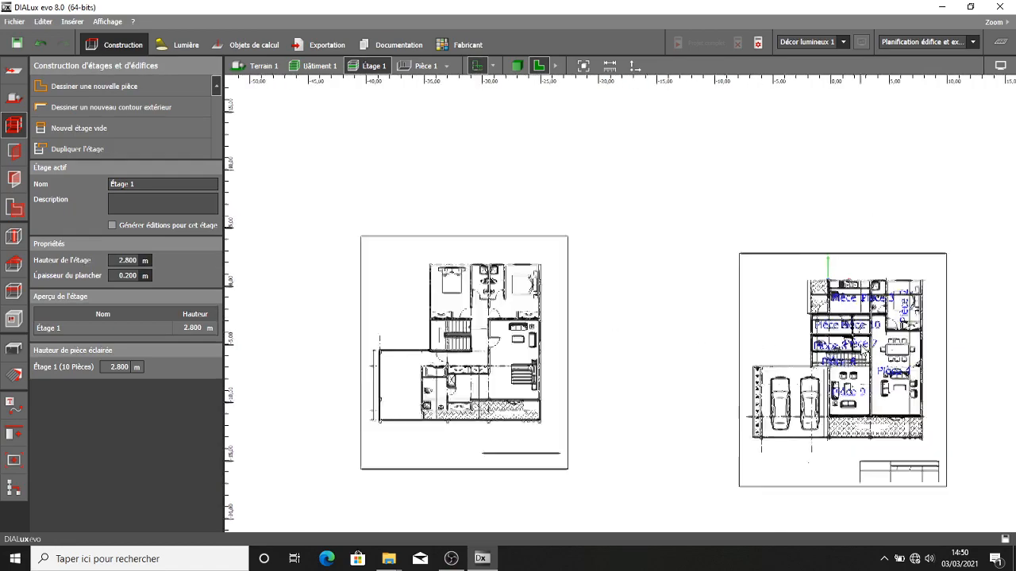
{"action": "scroll", "coordinate": [569, 315], "scroll_direction": "down", "scroll_amount": 3}
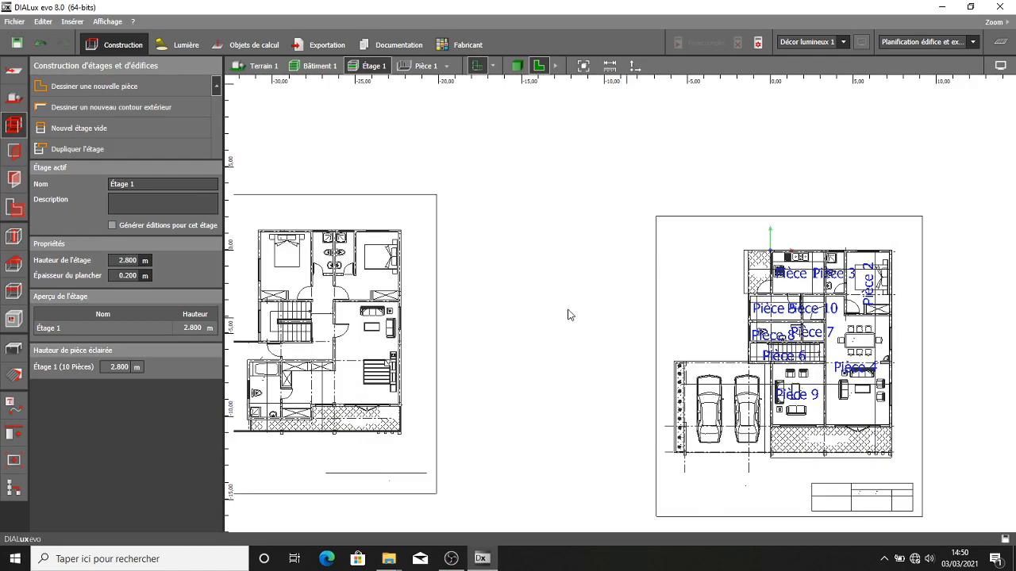
{"action": "scroll", "coordinate": [329, 325], "scroll_direction": "up", "scroll_amount": 2}
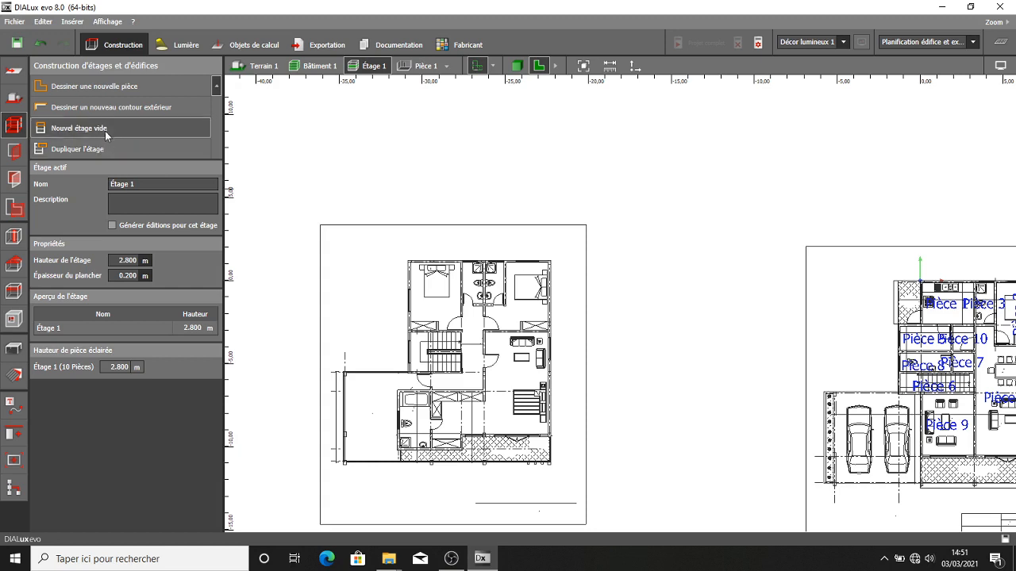
{"action": "left_click", "coordinate": [79, 128]}
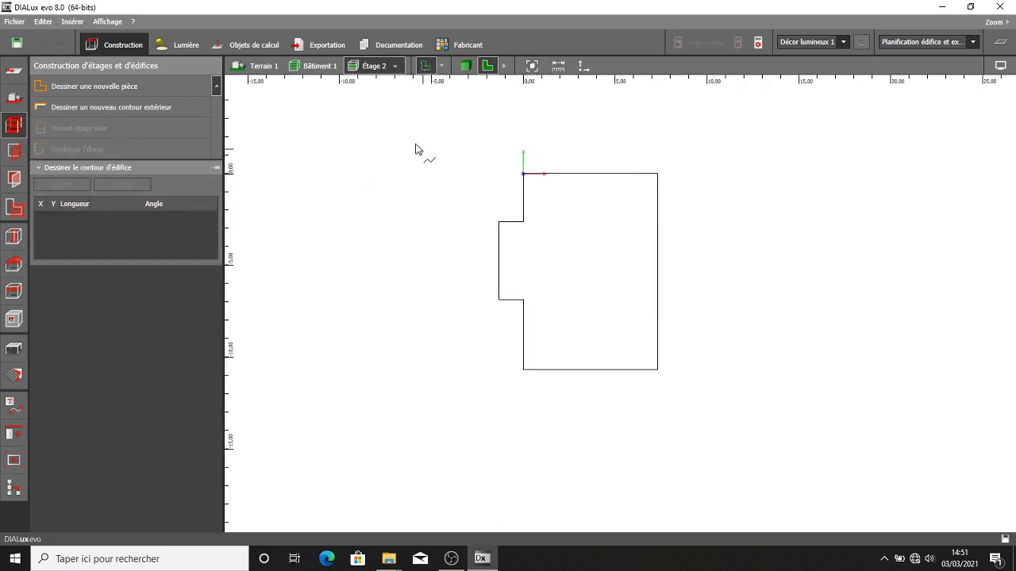
{"action": "left_click", "coordinate": [398, 69]}
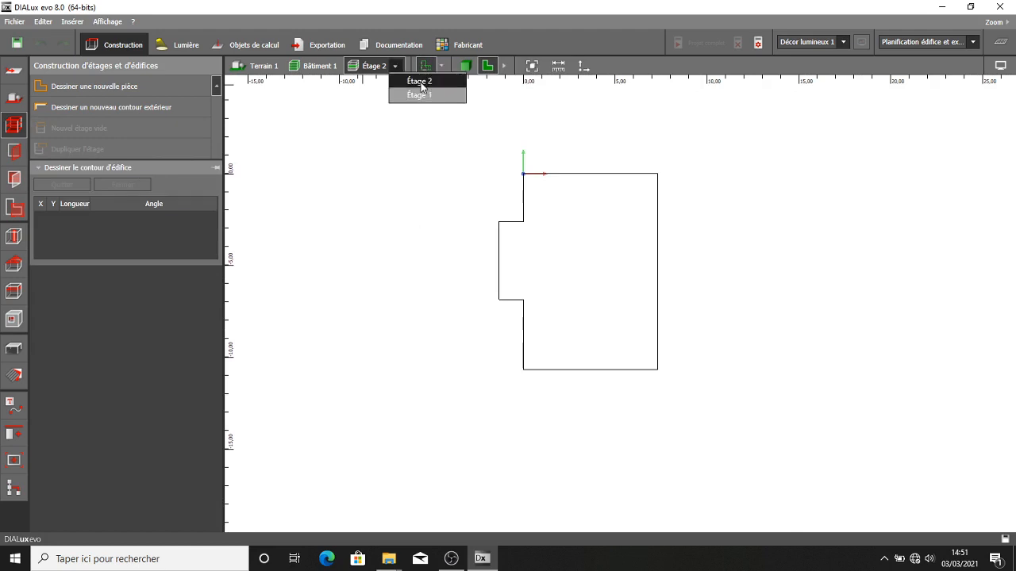
{"action": "left_click", "coordinate": [419, 81]}
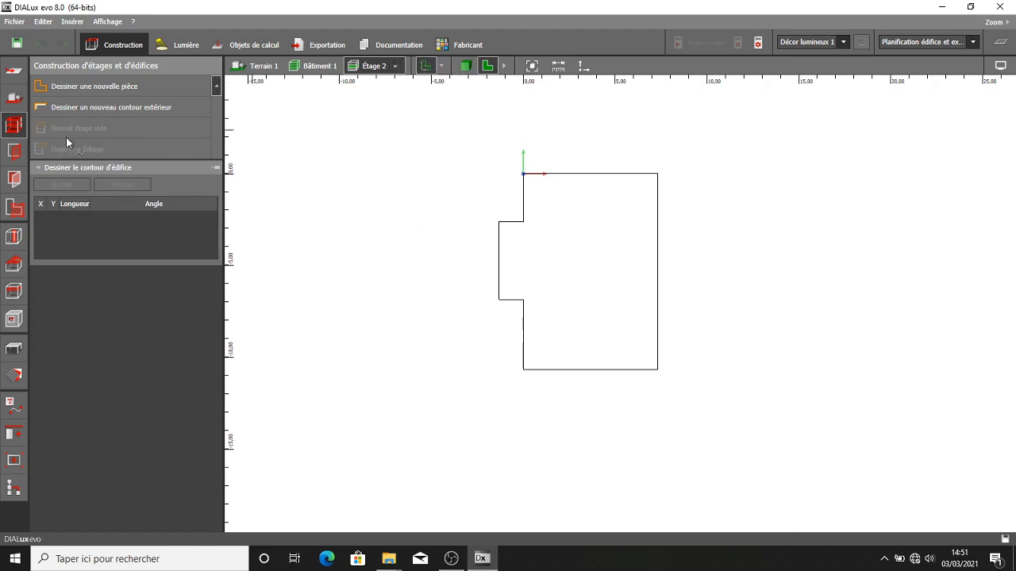
{"action": "left_click", "coordinate": [13, 124]}
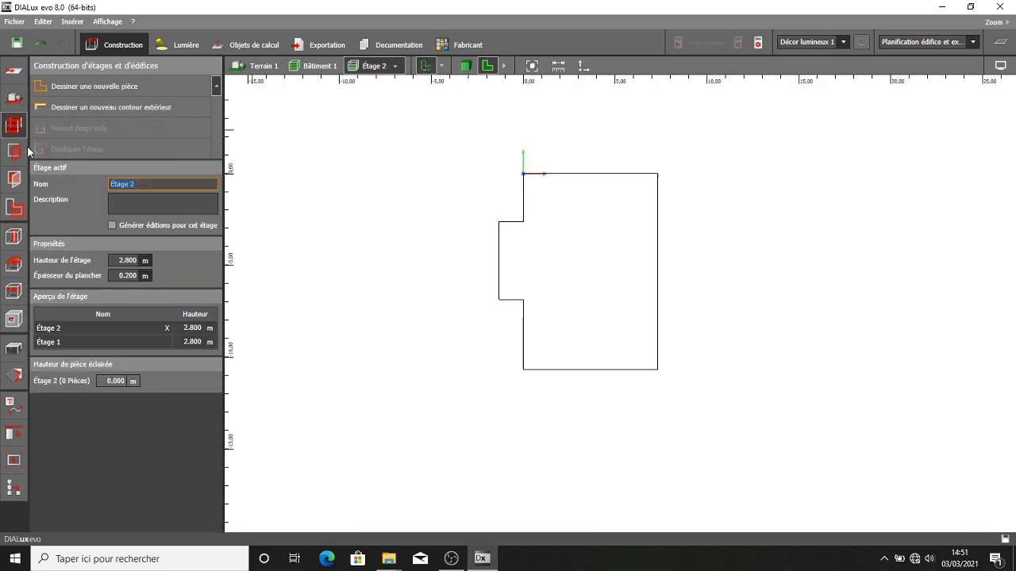
{"action": "left_click", "coordinate": [166, 185]}
{"action": "left_click", "coordinate": [124, 262]}
{"action": "left_click", "coordinate": [396, 70]}
{"action": "left_click", "coordinate": [391, 74]}
{"action": "left_click", "coordinate": [442, 68]}
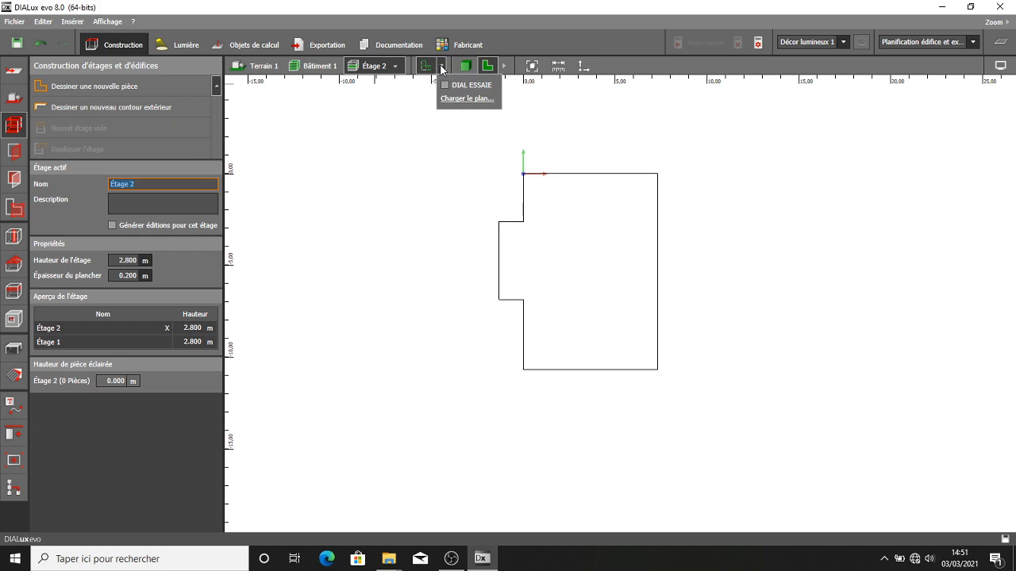
{"action": "left_click", "coordinate": [463, 99]}
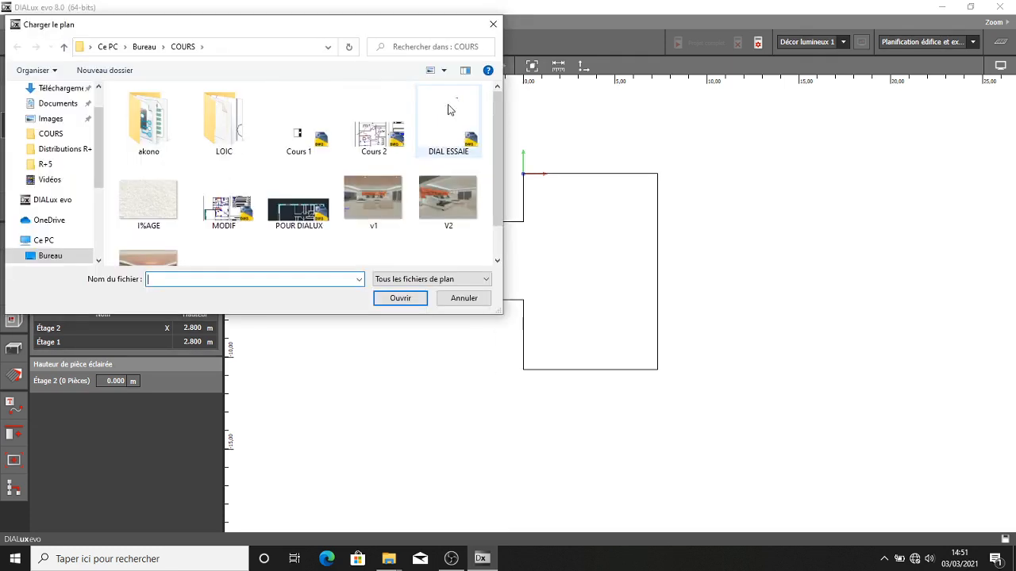
{"action": "scroll", "coordinate": [361, 219], "scroll_direction": "down", "scroll_amount": 1}
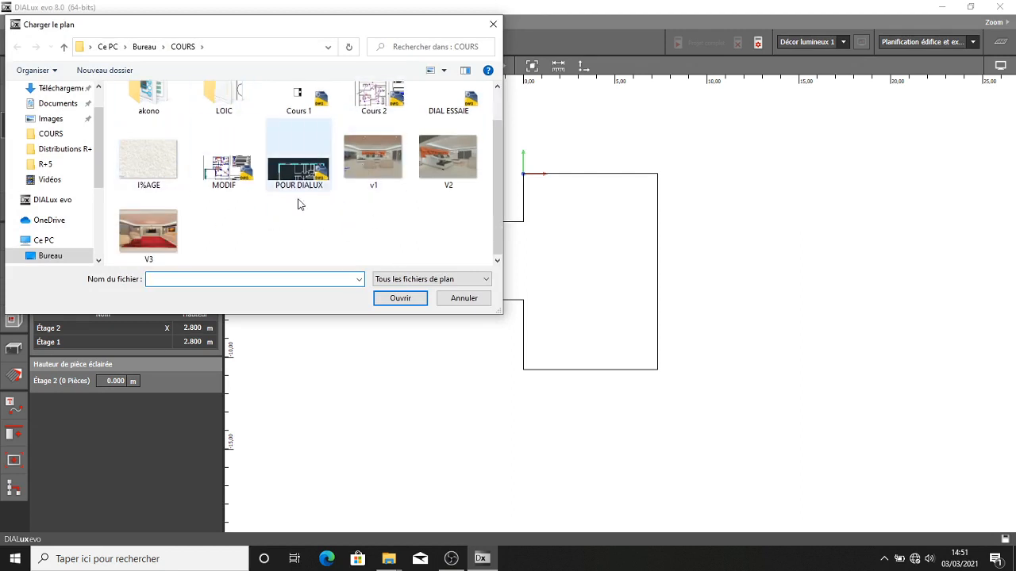
{"action": "scroll", "coordinate": [281, 187], "scroll_direction": "up", "scroll_amount": 1}
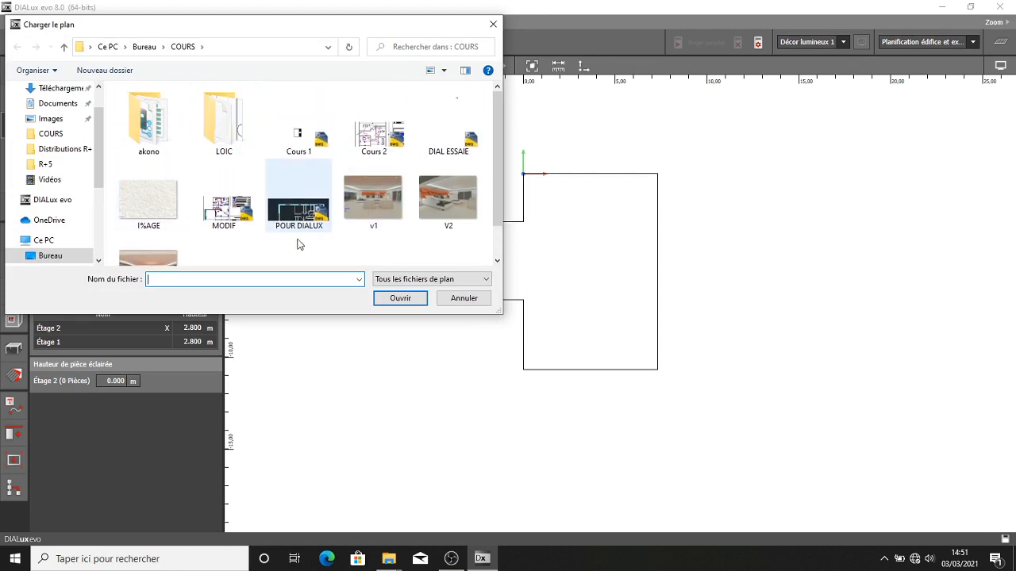
{"action": "left_click", "coordinate": [488, 26]}
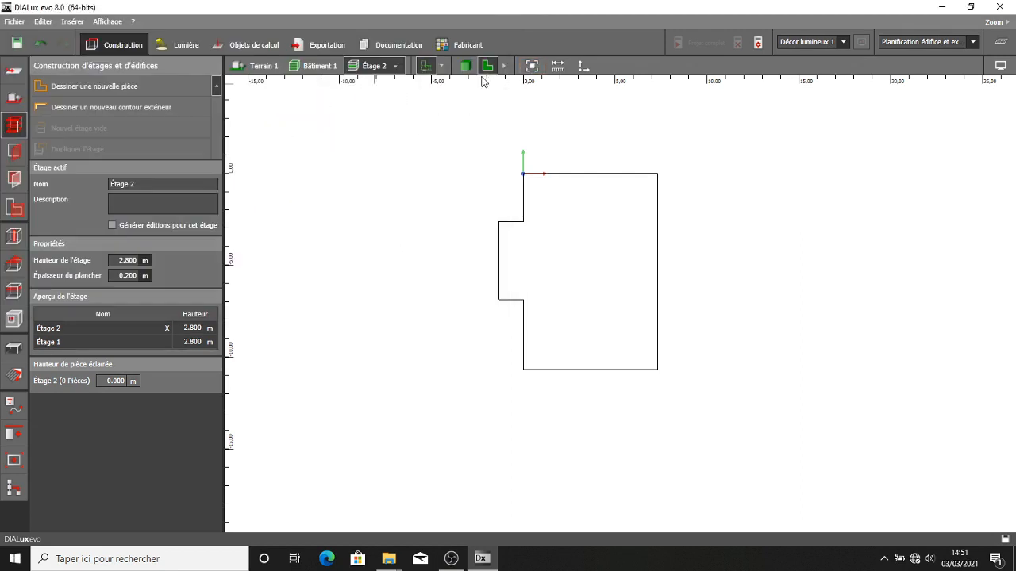
- Display the already loaded DIAL ESSAIE plan on Étage 2
{"action": "left_click", "coordinate": [442, 66]}
{"action": "left_click", "coordinate": [445, 85]}
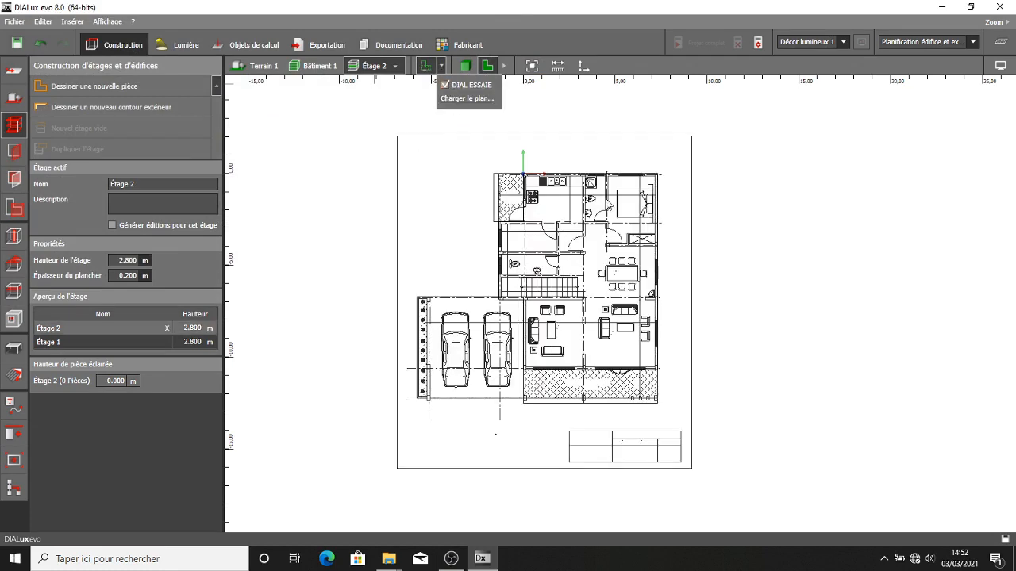
{"action": "left_click", "coordinate": [601, 133]}
{"action": "scroll", "coordinate": [574, 308], "scroll_direction": "down", "scroll_amount": 3}
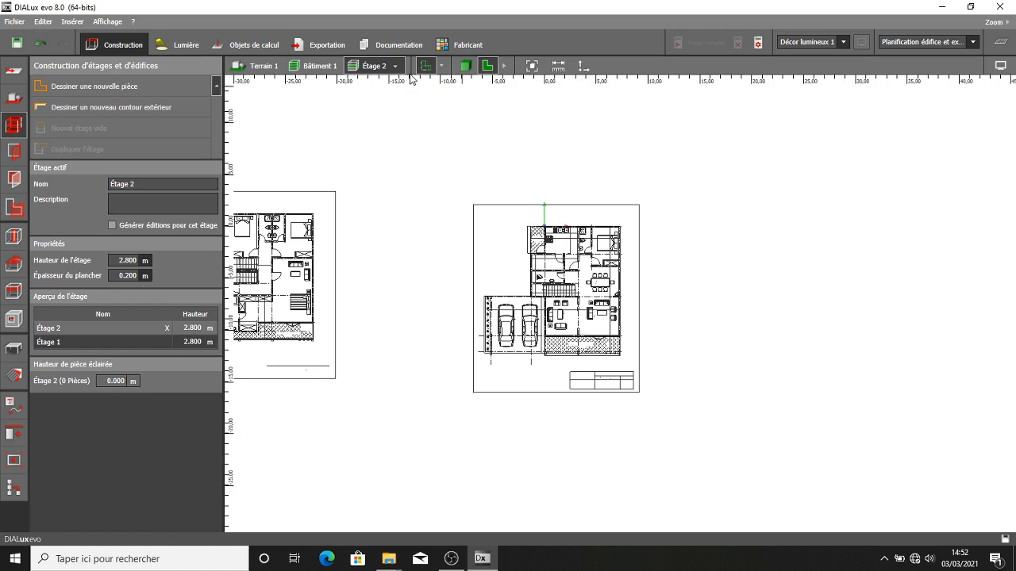
- Examine the upper-floor and ground-floor drawings in the DIAL ESSAIE plan and their positions relative to the origin
{"action": "left_click", "coordinate": [441, 67]}
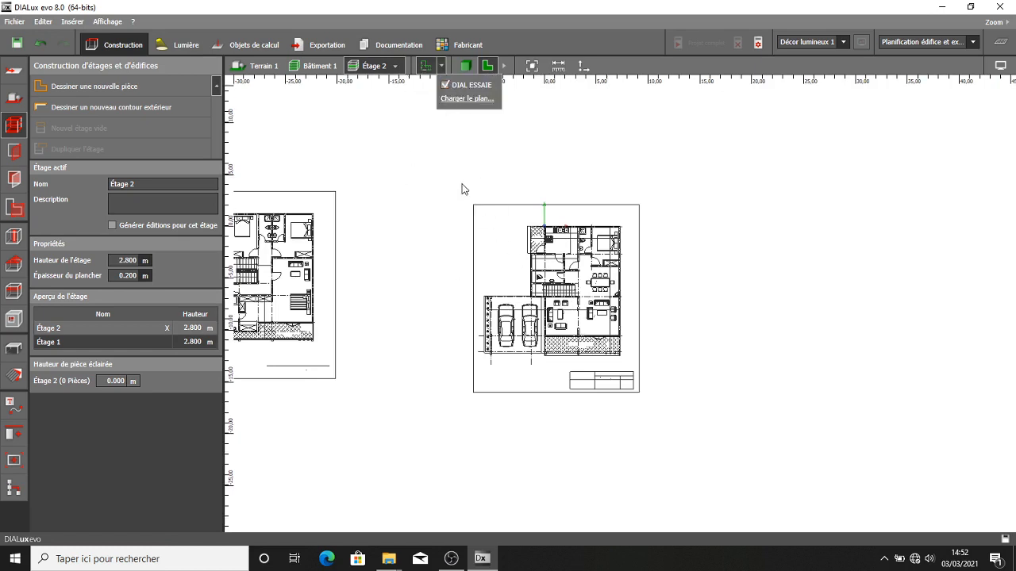
{"action": "scroll", "coordinate": [534, 238], "scroll_direction": "down", "scroll_amount": 2}
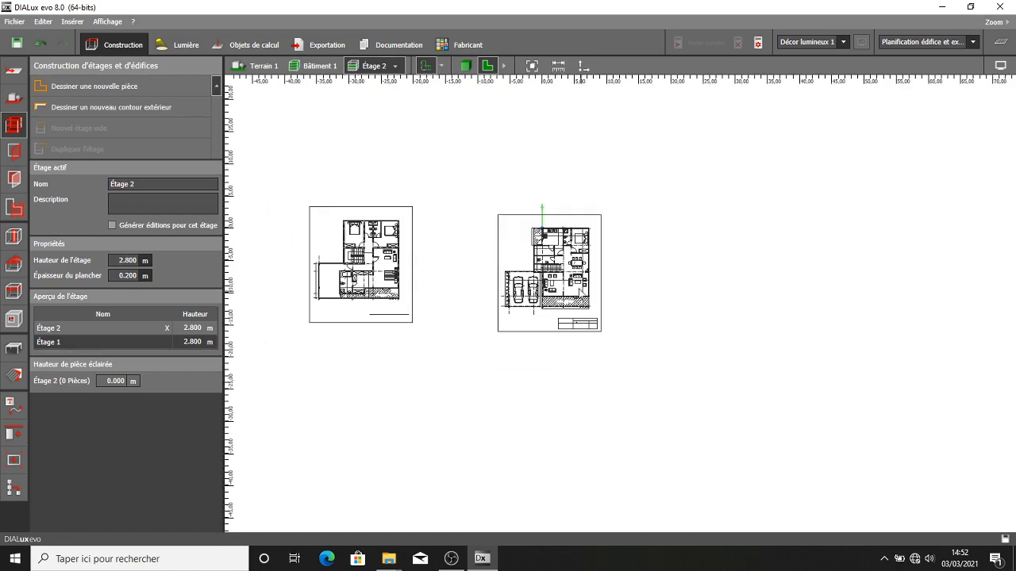
{"action": "scroll", "coordinate": [349, 254], "scroll_direction": "up", "scroll_amount": 4}
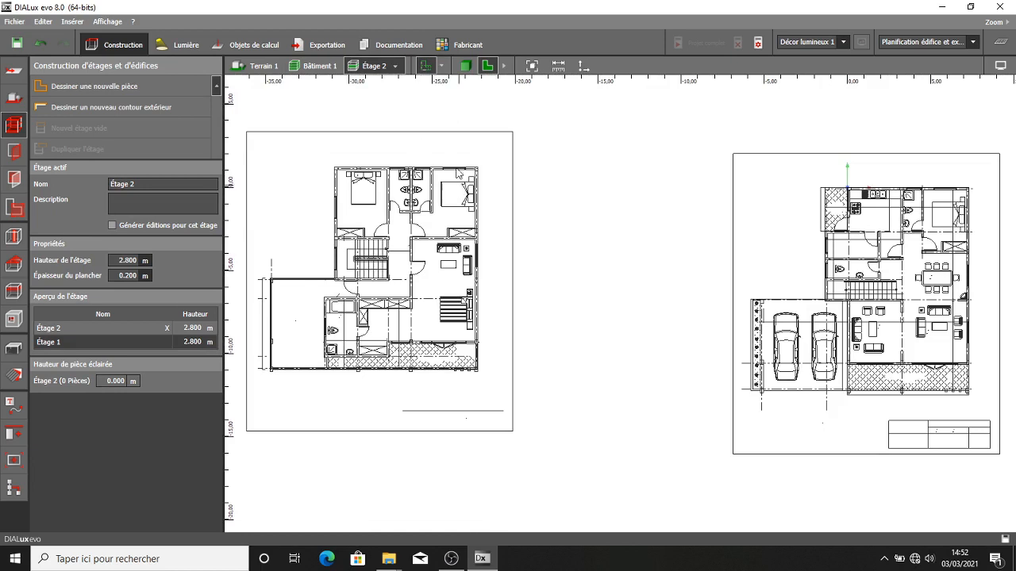
{"action": "left_click", "coordinate": [442, 67]}
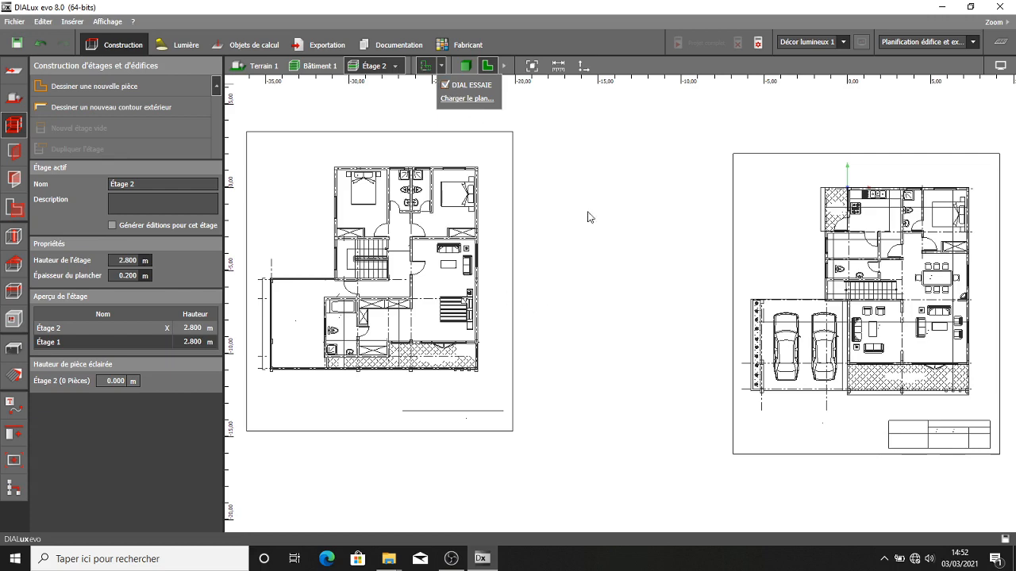
{"action": "left_click", "coordinate": [608, 183]}
{"action": "scroll", "coordinate": [618, 246], "scroll_direction": "down", "scroll_amount": 3}
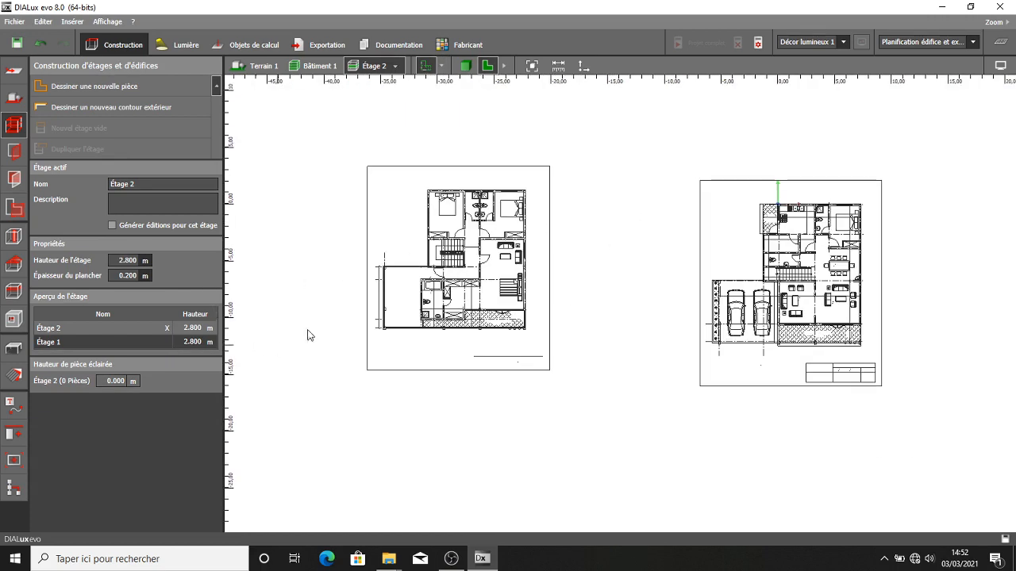
{"action": "scroll", "coordinate": [603, 314], "scroll_direction": "up", "scroll_amount": 3}
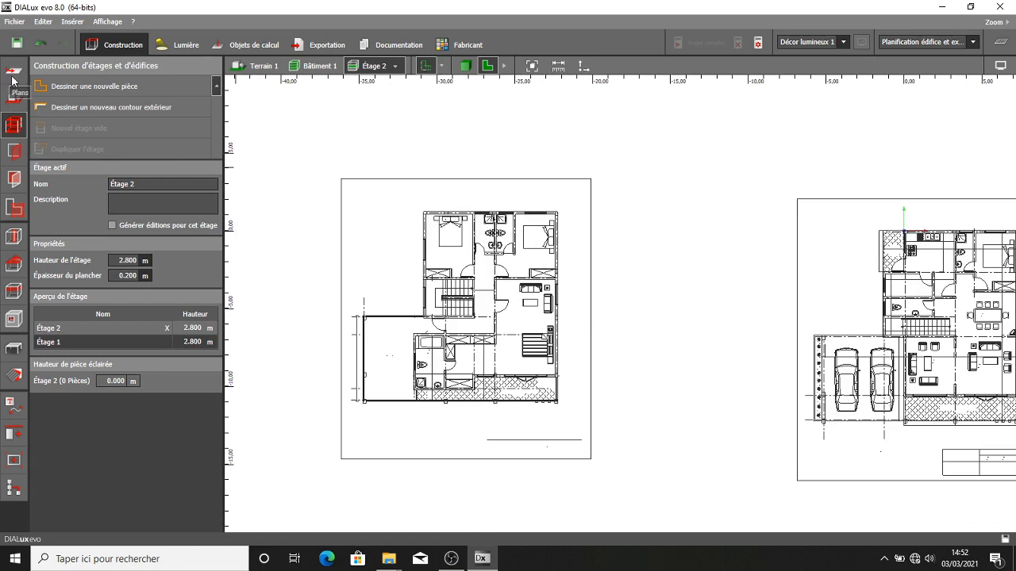
- Start moving the DIAL ESSAIE plan, with the top-right outer wall corner of the upper-floor drawing as the base point
{"action": "left_click", "coordinate": [12, 71]}
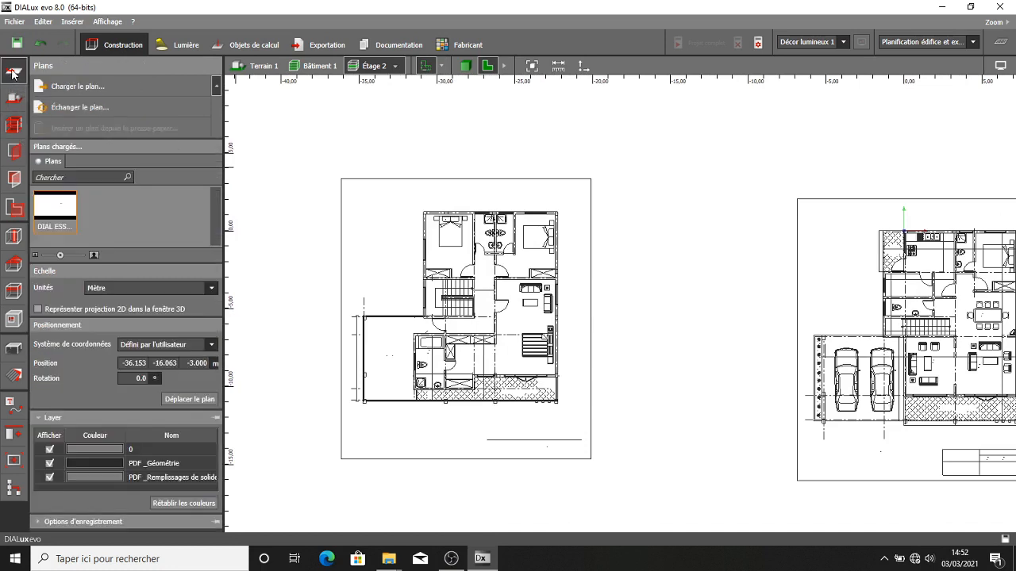
{"action": "left_click", "coordinate": [194, 399]}
{"action": "scroll", "coordinate": [401, 297], "scroll_direction": "down", "scroll_amount": 1}
{"action": "scroll", "coordinate": [528, 228], "scroll_direction": "up", "scroll_amount": 6}
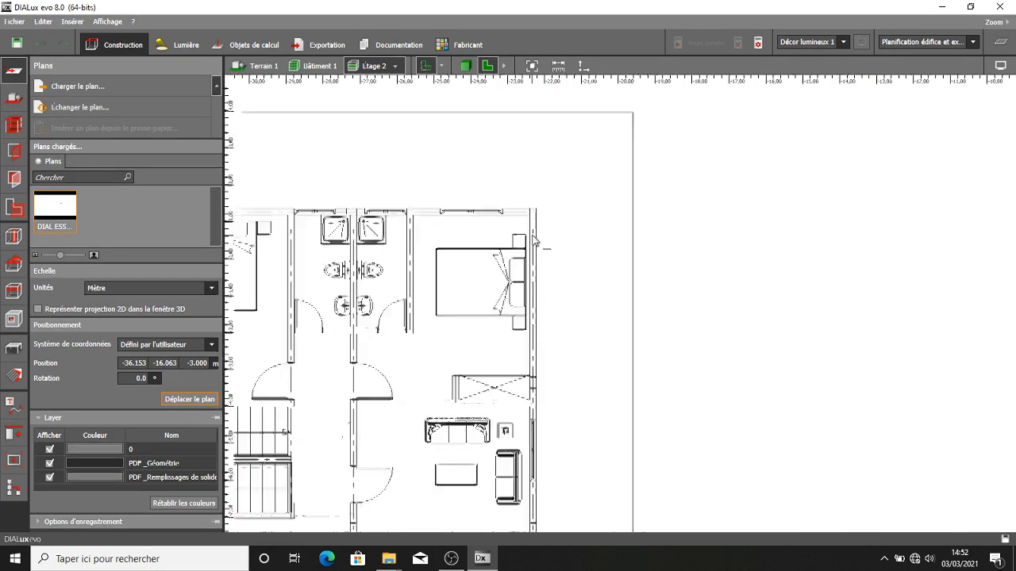
{"action": "scroll", "coordinate": [538, 196], "scroll_direction": "down", "scroll_amount": 6}
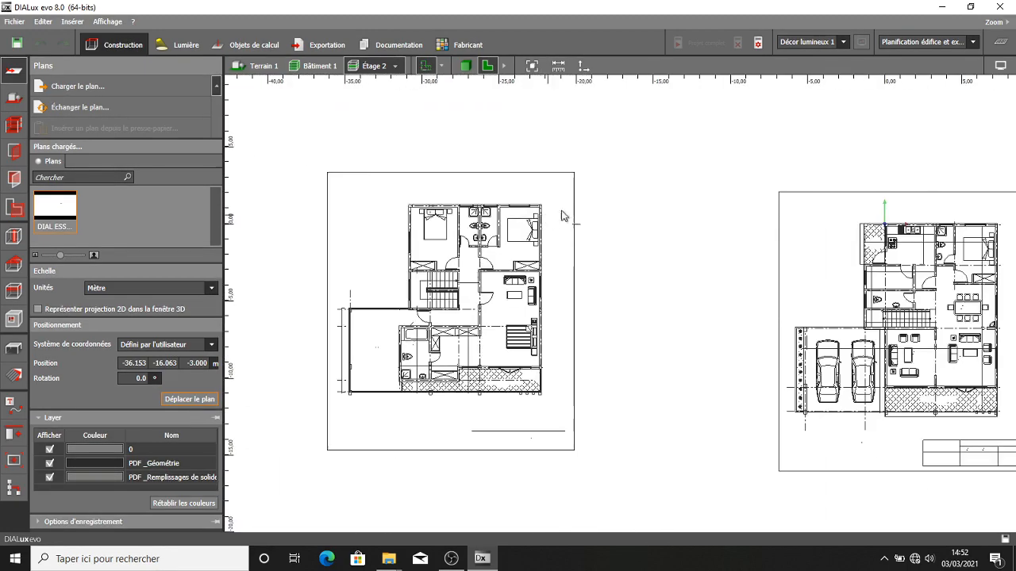
{"action": "middle_click_drag", "start_coordinate": [608, 213], "coordinate": [482, 226]}
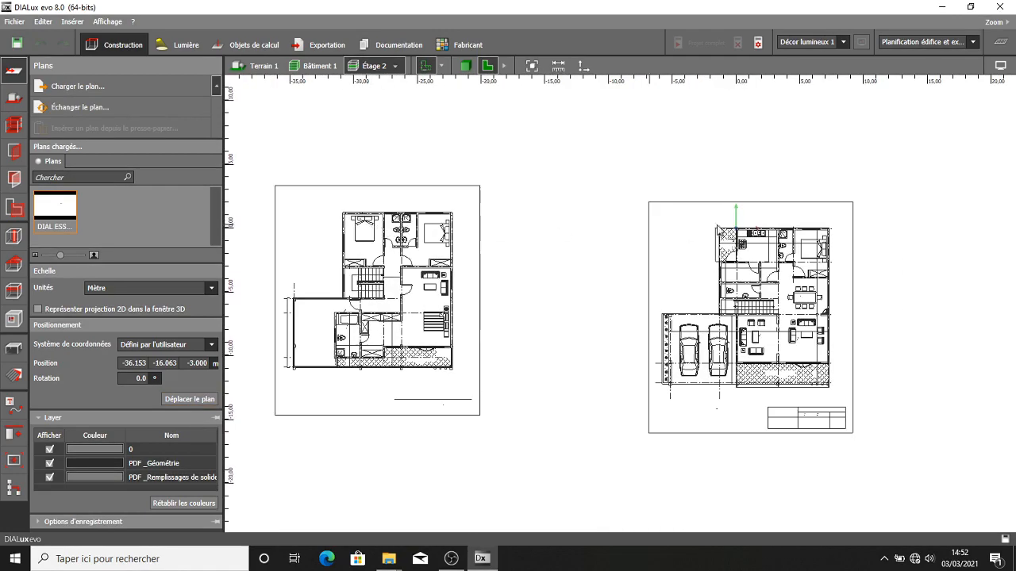
{"action": "scroll", "coordinate": [833, 234], "scroll_direction": "up", "scroll_amount": 3}
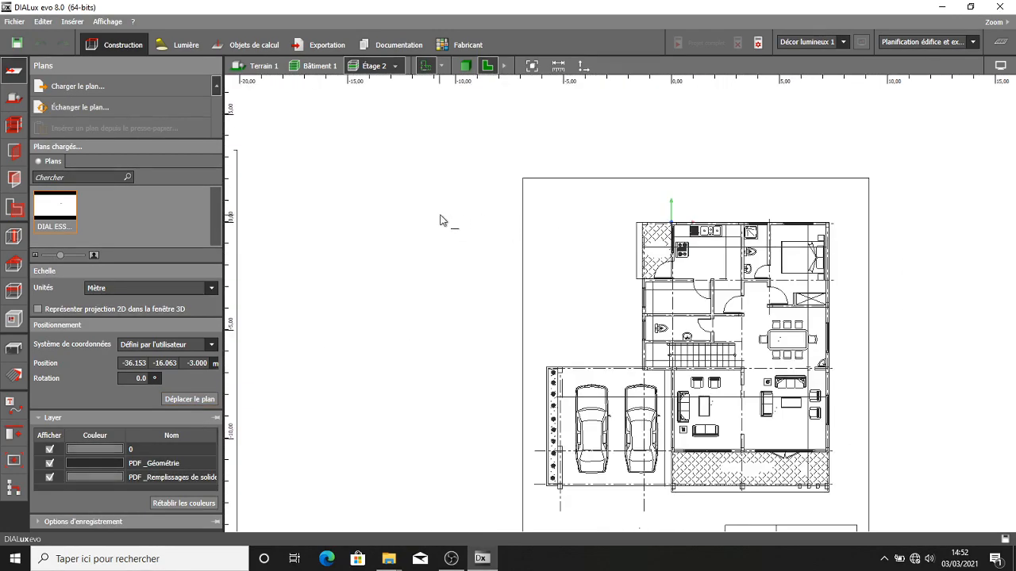
{"action": "scroll", "coordinate": [442, 220], "scroll_direction": "down", "scroll_amount": 3}
{"action": "middle_click_drag", "start_coordinate": [268, 210], "coordinate": [332, 223]}
{"action": "scroll", "coordinate": [331, 225], "scroll_direction": "up", "scroll_amount": 8}
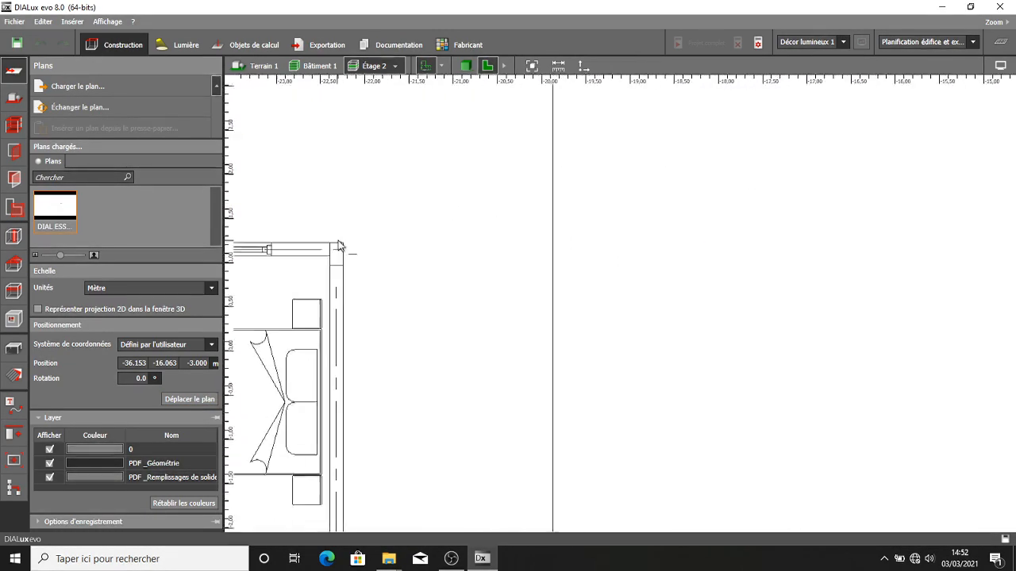
{"action": "scroll", "coordinate": [354, 245], "scroll_direction": "up", "scroll_amount": 5}
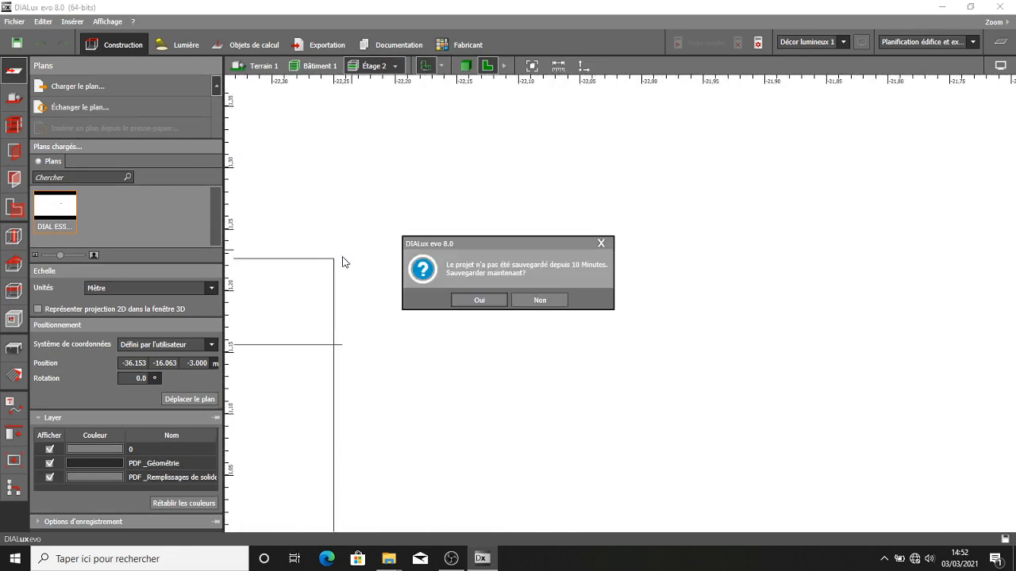
{"action": "left_click", "coordinate": [601, 243]}
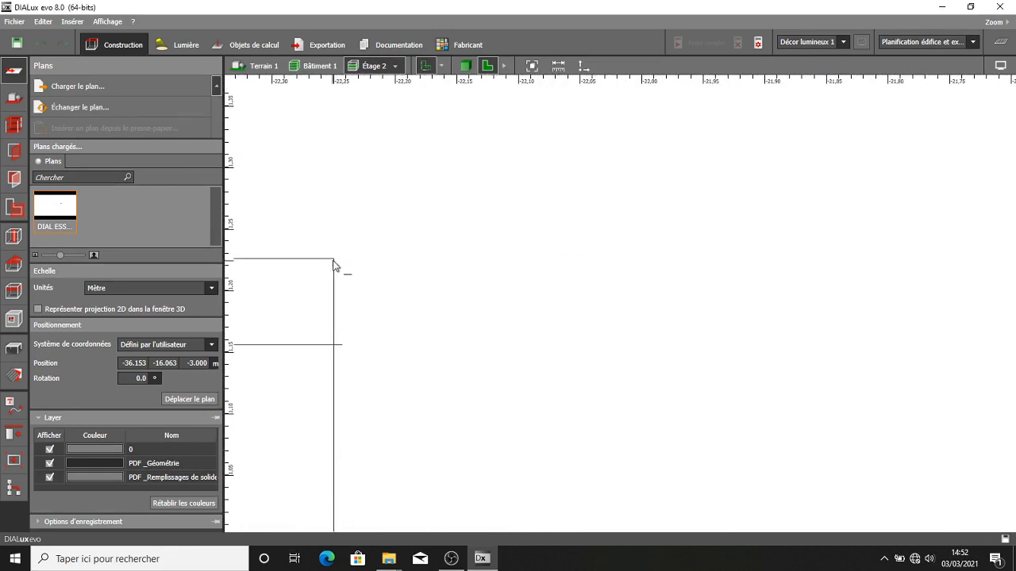
{"action": "scroll", "coordinate": [341, 259], "scroll_direction": "down", "scroll_amount": 8}
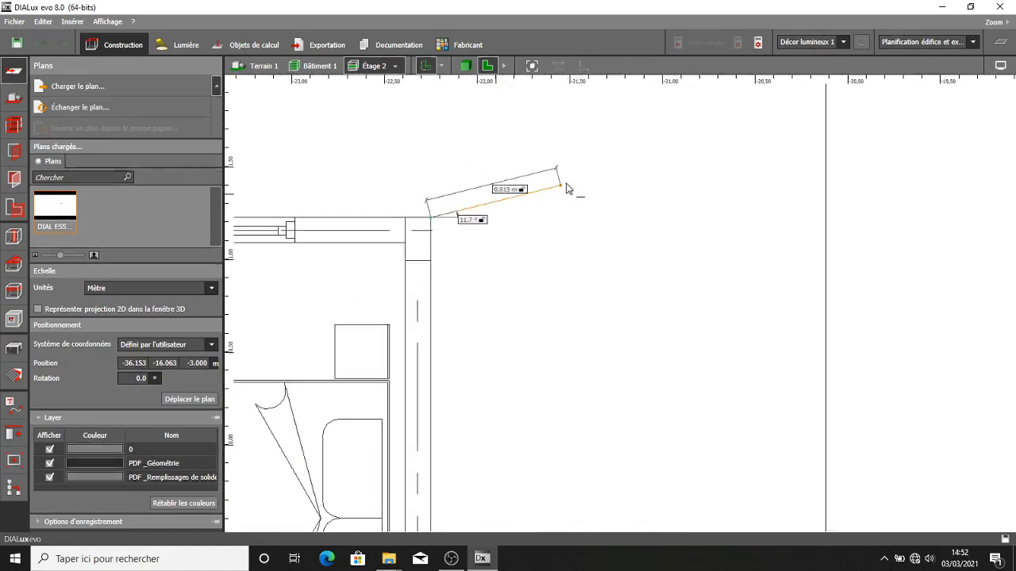
- Place the plan's base point on the matching top-right outer wall corner of the ground-floor drawing
{"action": "scroll", "coordinate": [617, 190], "scroll_direction": "down", "scroll_amount": 6}
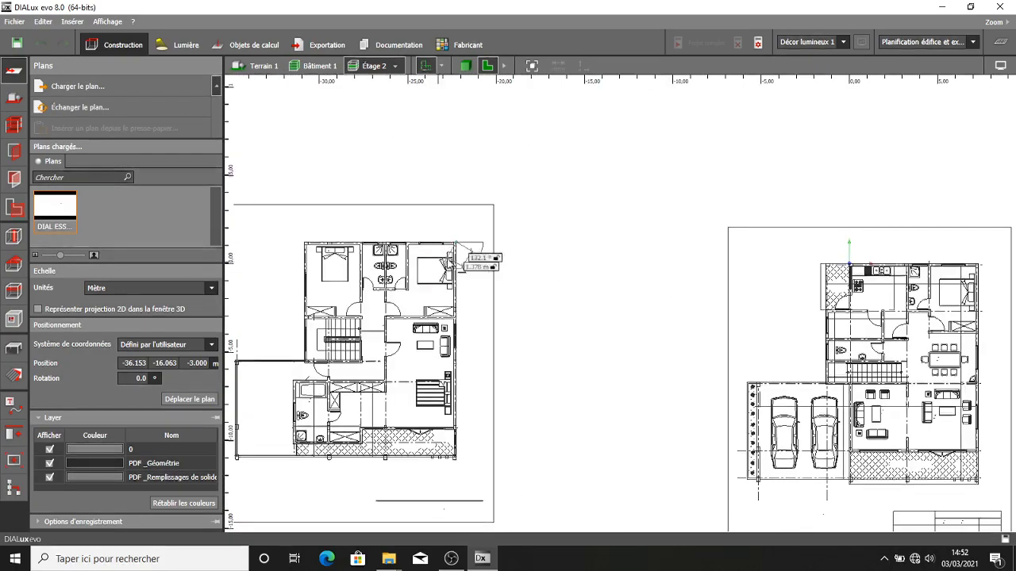
{"action": "scroll", "coordinate": [620, 253], "scroll_direction": "up", "scroll_amount": 10}
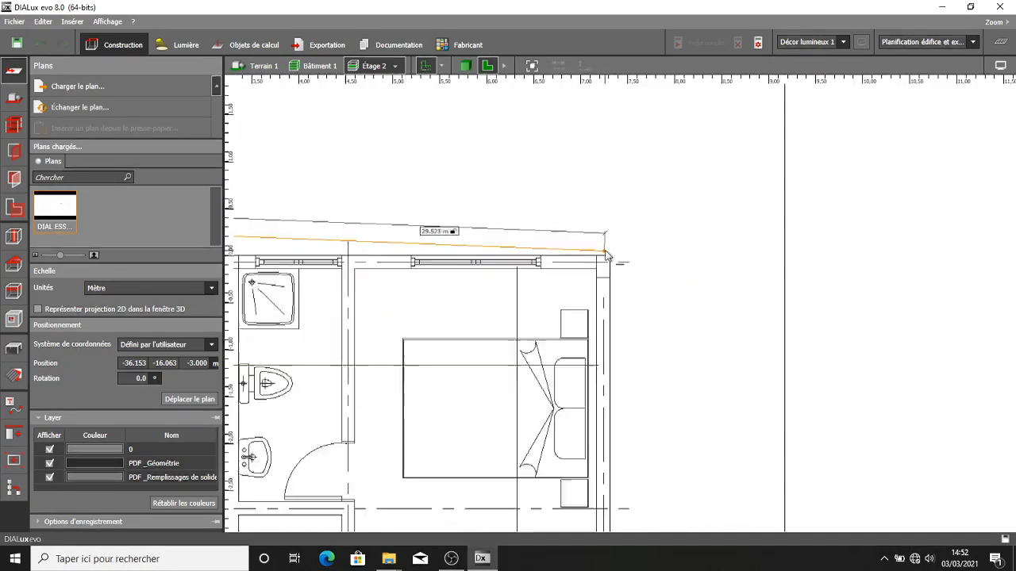
{"action": "scroll", "coordinate": [605, 261], "scroll_direction": "up", "scroll_amount": 3}
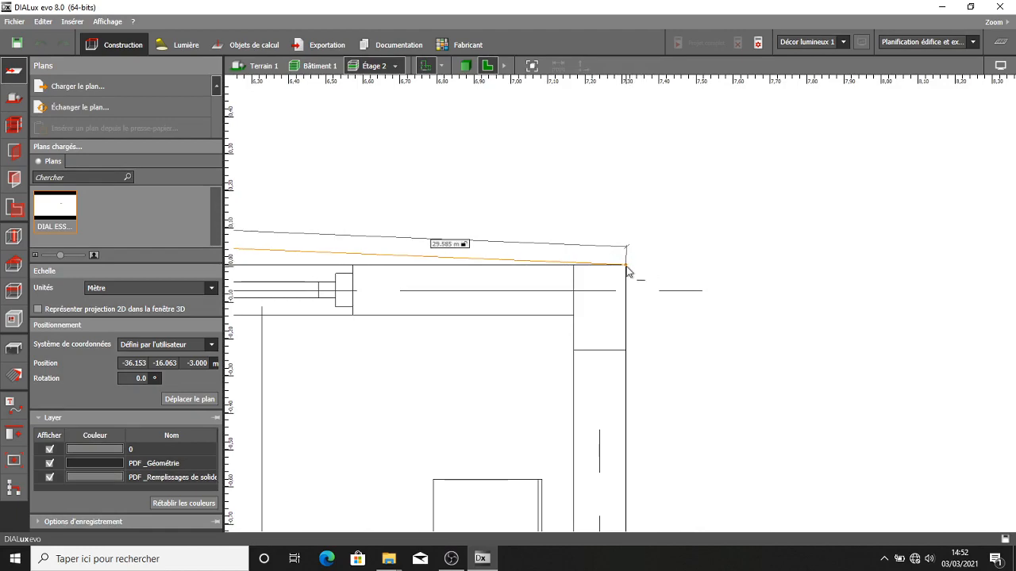
{"action": "left_click", "coordinate": [626, 266]}
{"action": "scroll", "coordinate": [635, 270], "scroll_direction": "down", "scroll_amount": 5}
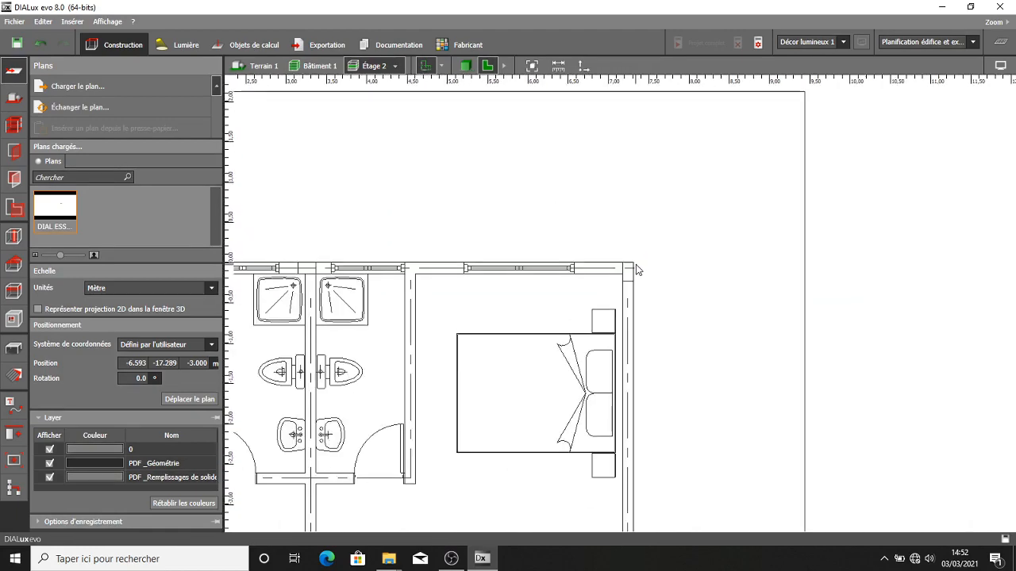
{"action": "scroll", "coordinate": [627, 309], "scroll_direction": "down", "scroll_amount": 5}
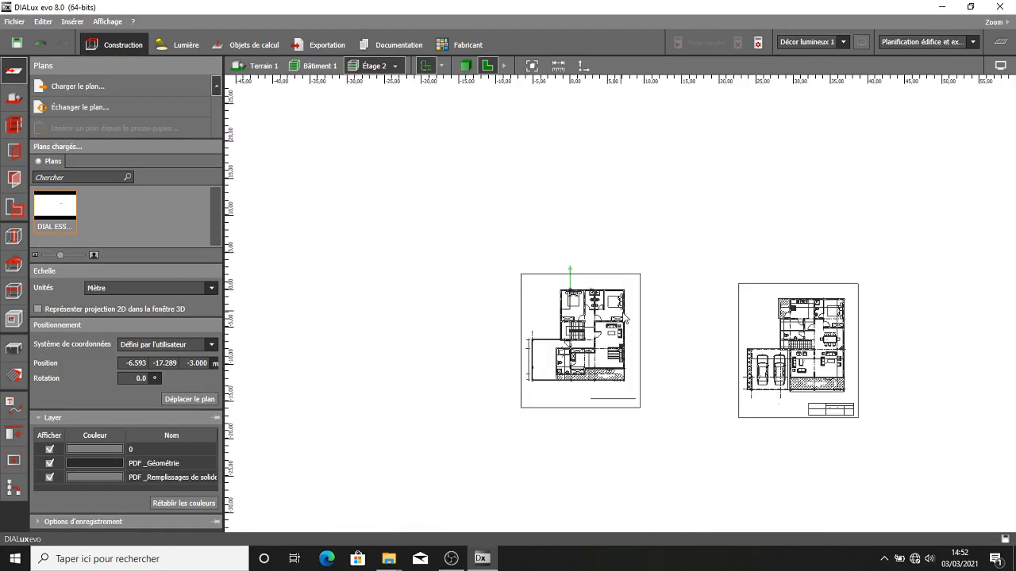
- Compare the moved DIAL ESSAIE plan with the ground-floor building in 3D and in plan view to check their alignment
{"action": "scroll", "coordinate": [625, 318], "scroll_direction": "up", "scroll_amount": 2}
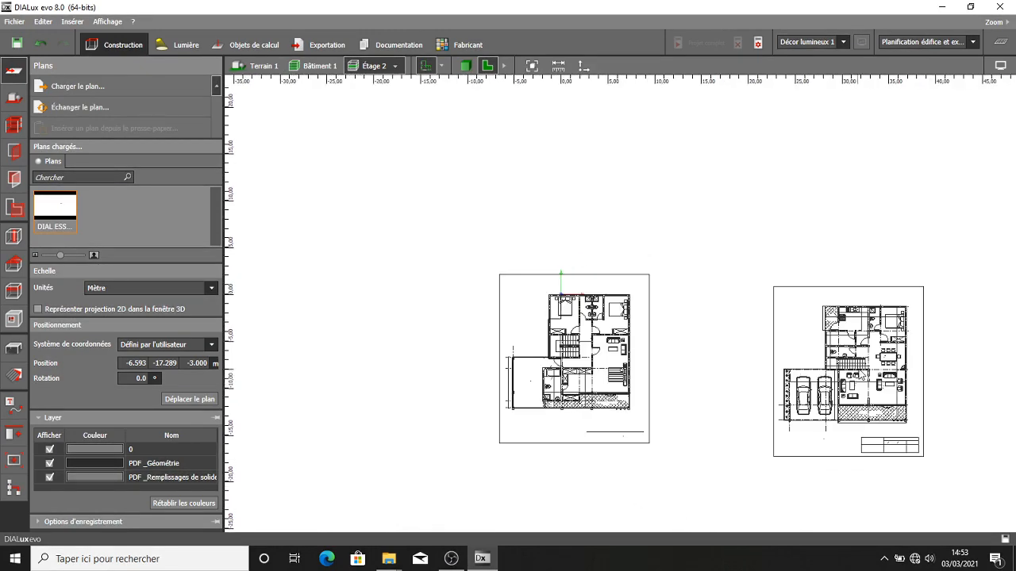
{"action": "scroll", "coordinate": [619, 358], "scroll_direction": "up", "scroll_amount": 1}
{"action": "left_click", "coordinate": [464, 67]}
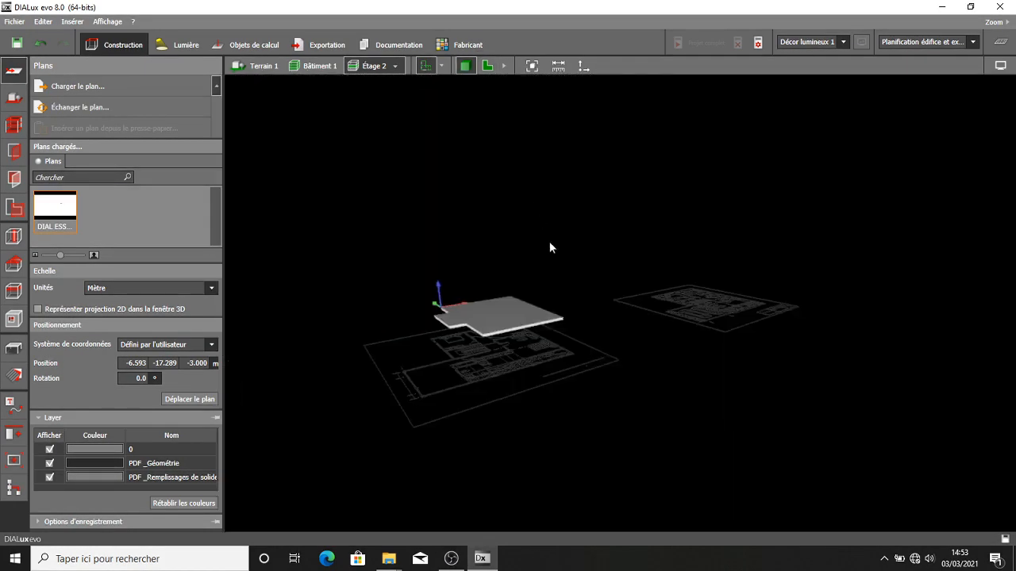
{"action": "left_click_drag", "start_coordinate": [525, 277], "coordinate": [452, 327]}
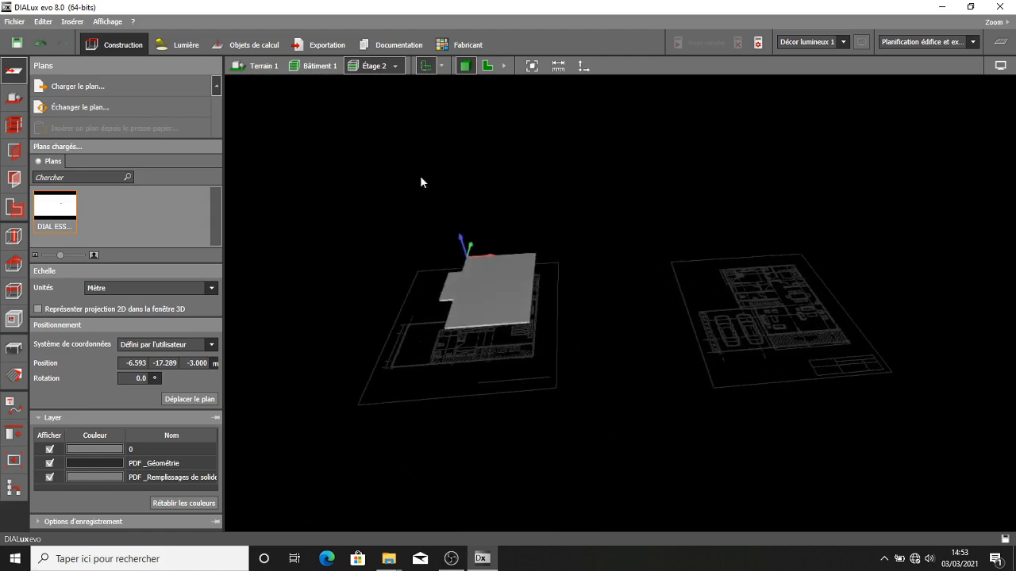
{"action": "left_click", "coordinate": [487, 67]}
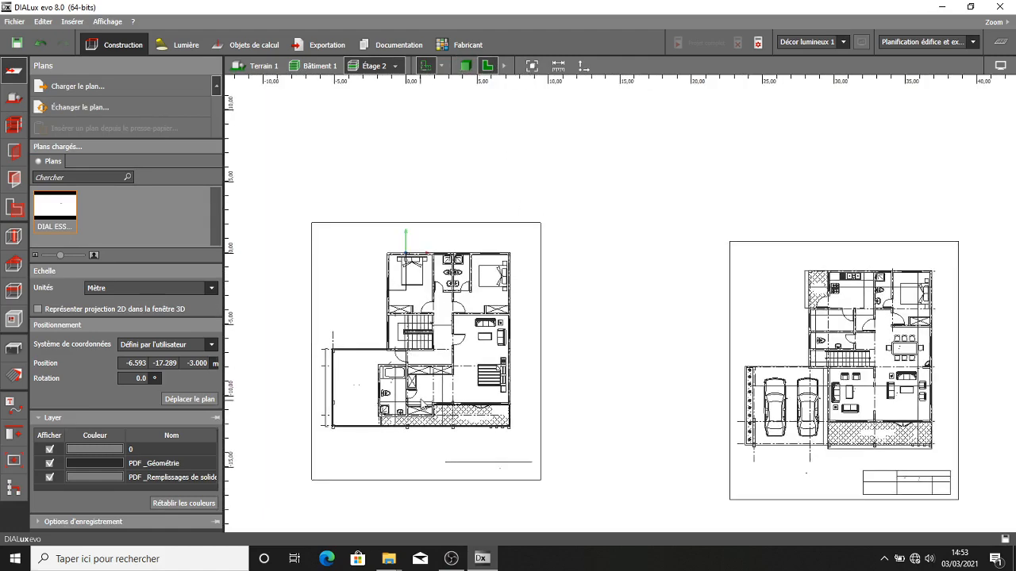
{"action": "scroll", "coordinate": [424, 389], "scroll_direction": "up", "scroll_amount": 1}
{"action": "scroll", "coordinate": [426, 382], "scroll_direction": "up", "scroll_amount": 3}
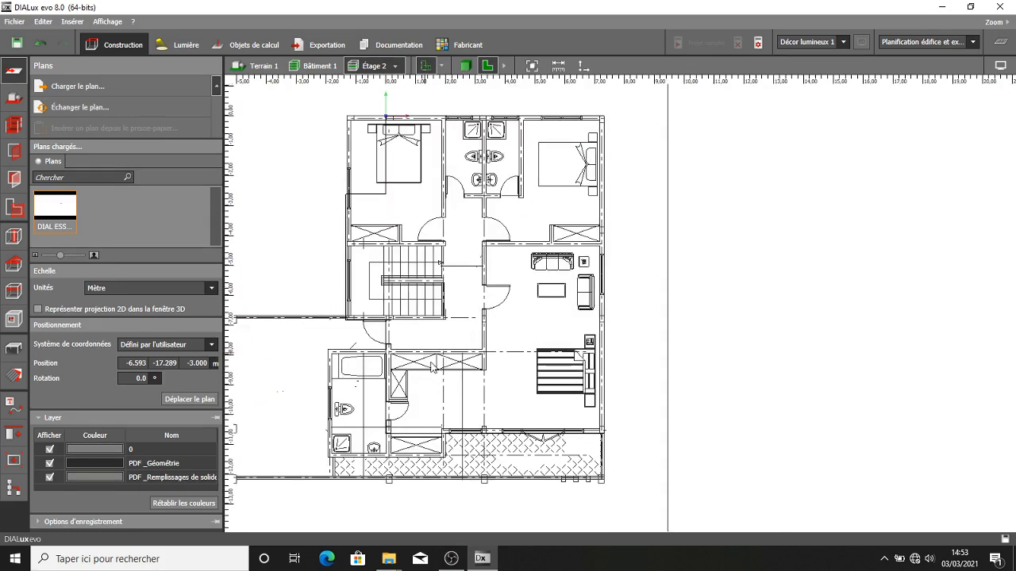
{"action": "scroll", "coordinate": [436, 363], "scroll_direction": "down", "scroll_amount": 2}
{"action": "scroll", "coordinate": [444, 348], "scroll_direction": "down", "scroll_amount": 2}
{"action": "left_click", "coordinate": [466, 66]}
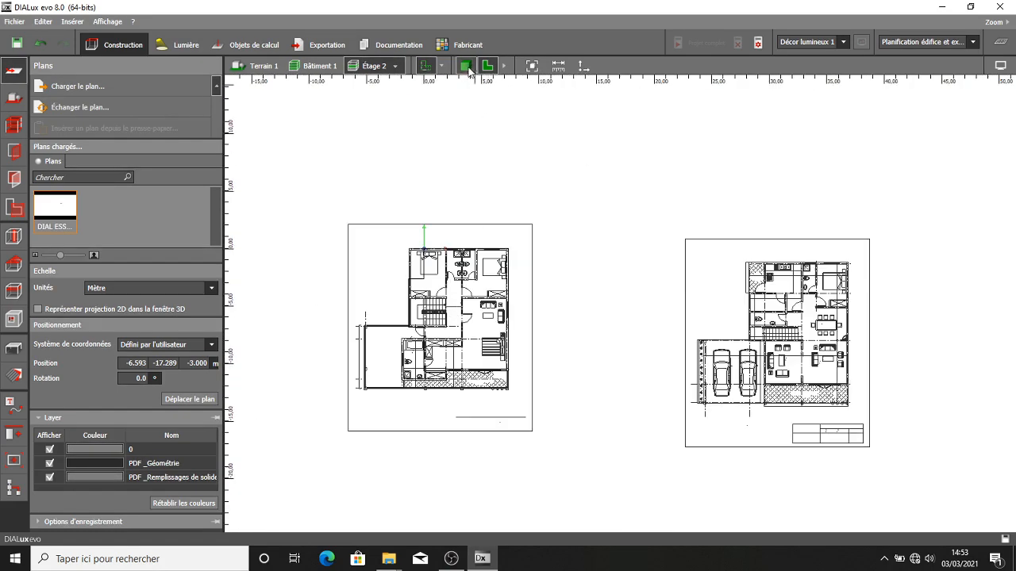
{"action": "left_click_drag", "start_coordinate": [594, 333], "coordinate": [563, 373]}
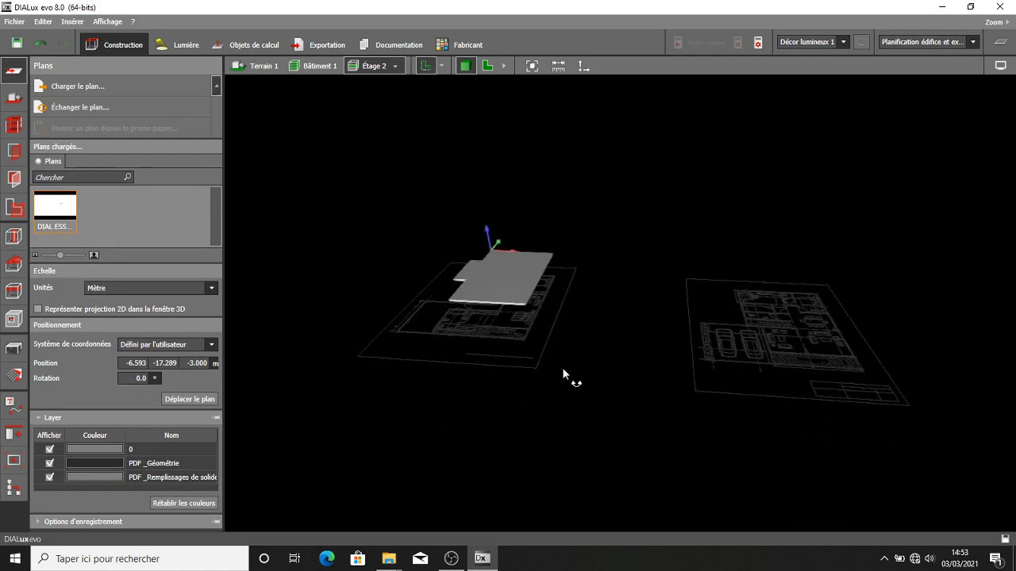
{"action": "left_click", "coordinate": [486, 67]}
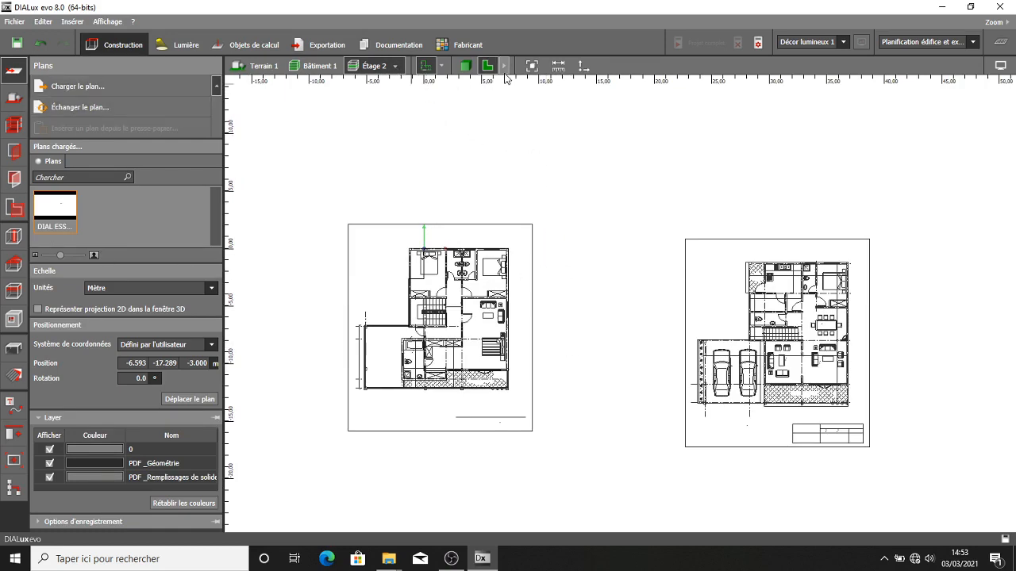
- Start a new exterior contour on Étage 2 and trace the 8.610 m rear outer wall from X -1.300, Y 0.000 to X 7.310
{"action": "scroll", "coordinate": [454, 287], "scroll_direction": "up", "scroll_amount": 3}
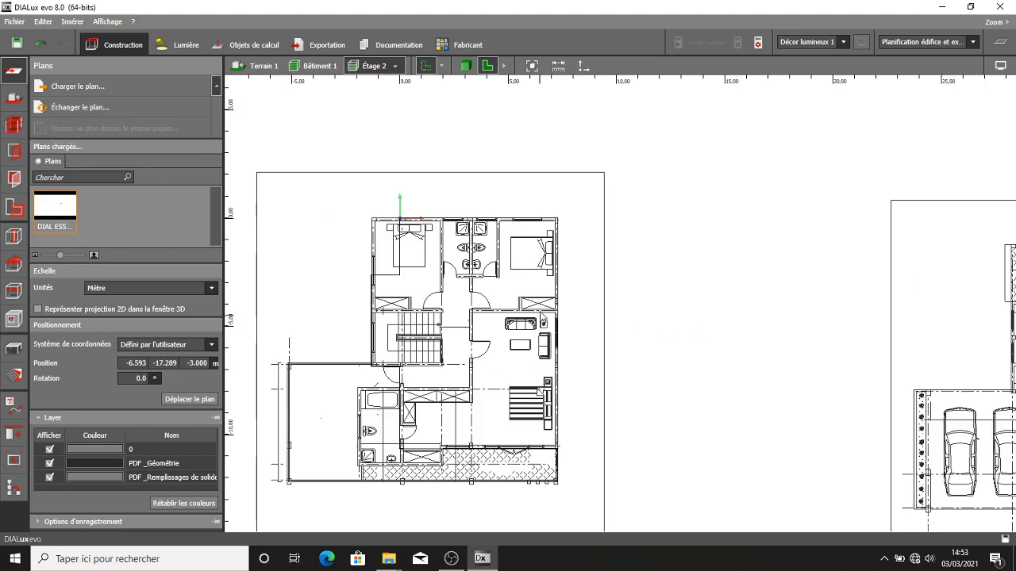
{"action": "left_click", "coordinate": [14, 127]}
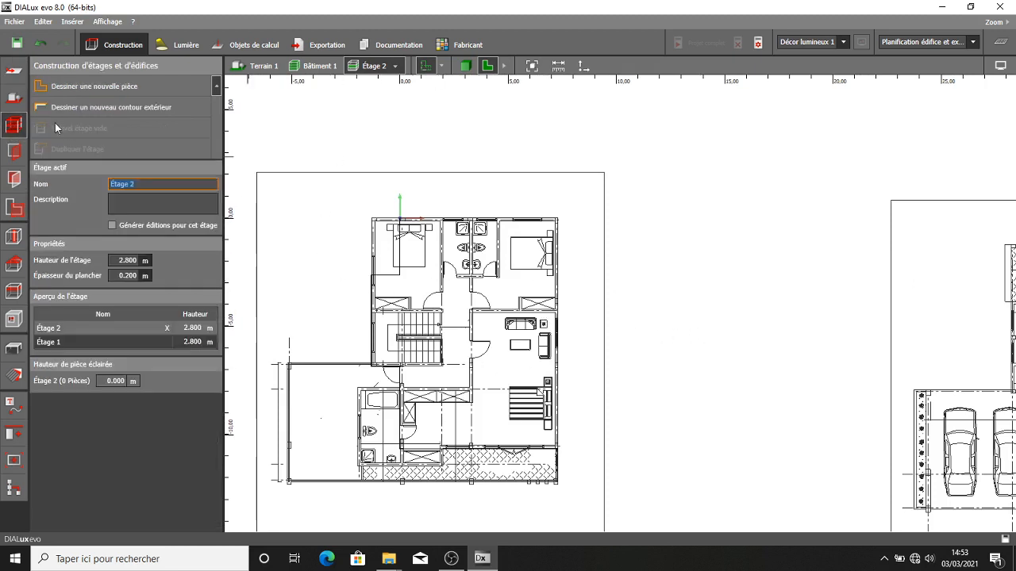
{"action": "left_click", "coordinate": [123, 108]}
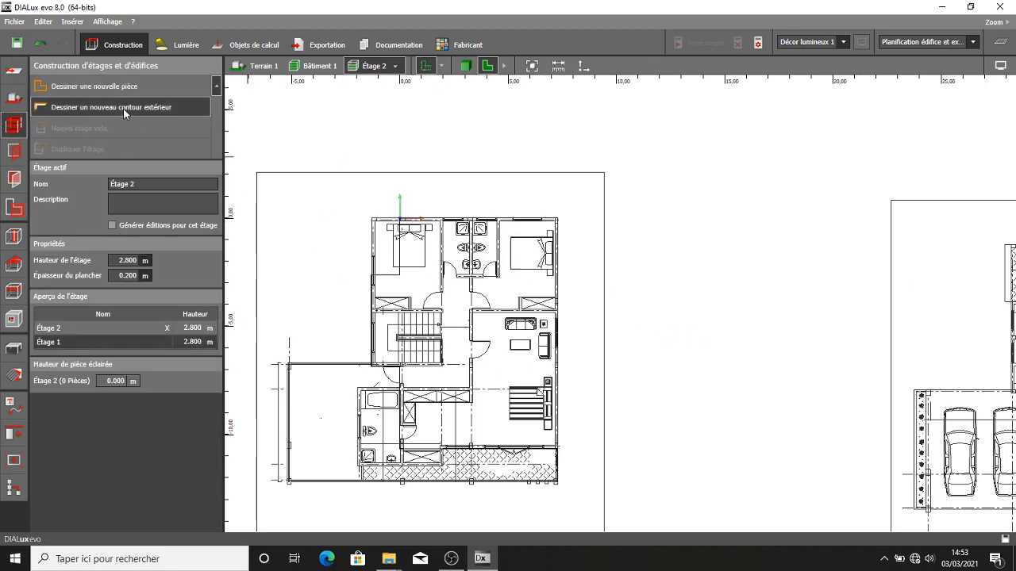
{"action": "scroll", "coordinate": [374, 215], "scroll_direction": "up", "scroll_amount": 6}
{"action": "scroll", "coordinate": [375, 216], "scroll_direction": "up", "scroll_amount": 2}
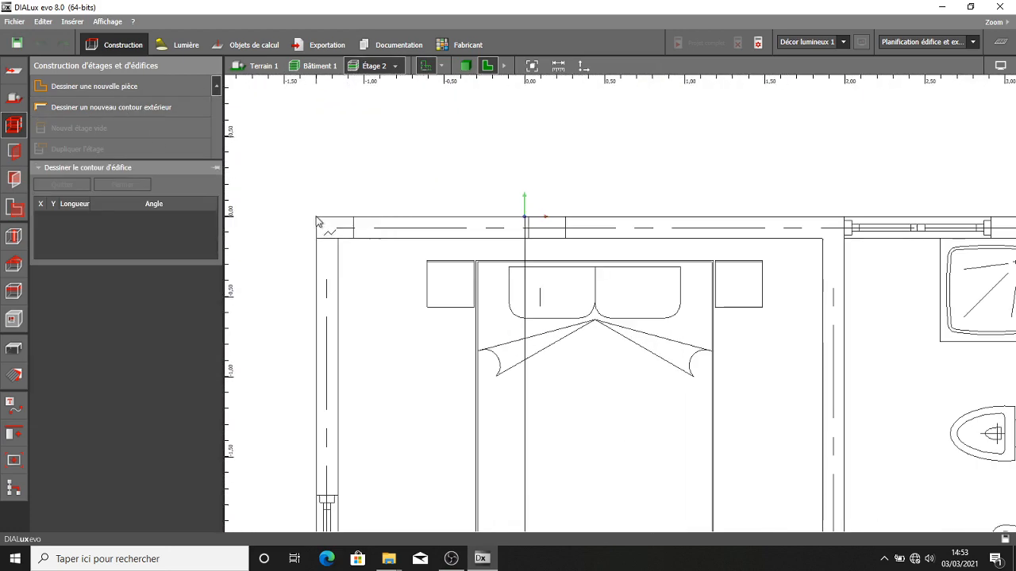
{"action": "left_click", "coordinate": [316, 221]}
{"action": "scroll", "coordinate": [445, 206], "scroll_direction": "down", "scroll_amount": 4}
{"action": "scroll", "coordinate": [522, 243], "scroll_direction": "up", "scroll_amount": 2}
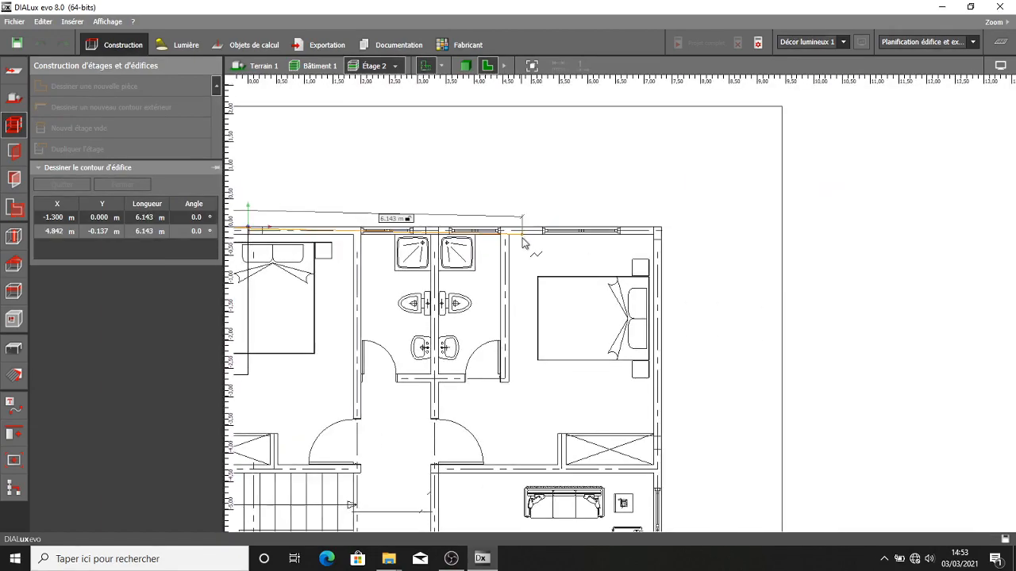
{"action": "left_click", "coordinate": [664, 231]}
- Continue the exterior contour 10.627 m down the right-hand outer wall to the corner where the tiled terrace begins
{"action": "scroll", "coordinate": [664, 231], "scroll_direction": "down", "scroll_amount": 2}
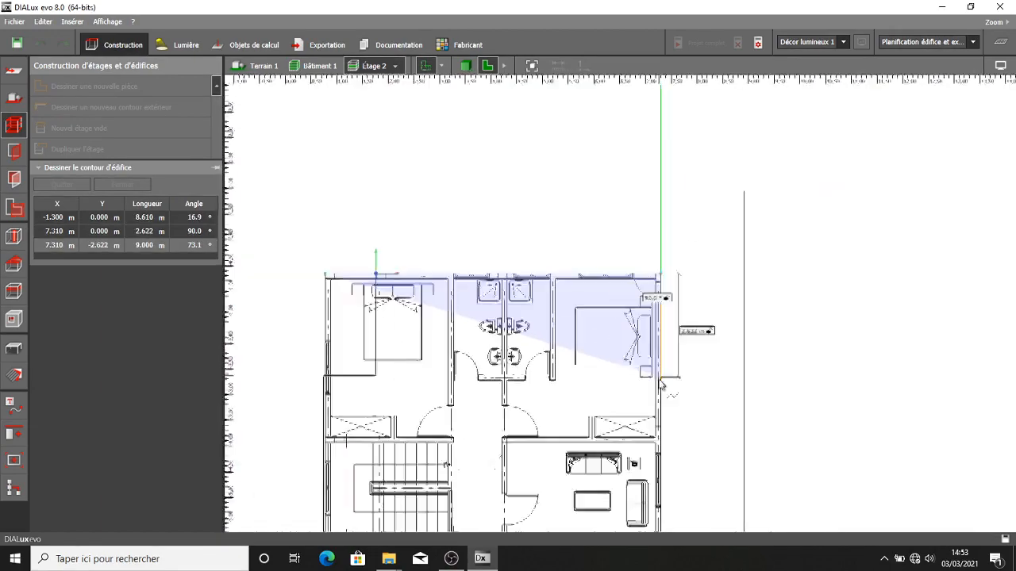
{"action": "scroll", "coordinate": [665, 276], "scroll_direction": "up", "scroll_amount": 2}
{"action": "scroll", "coordinate": [665, 275], "scroll_direction": "up", "scroll_amount": 5}
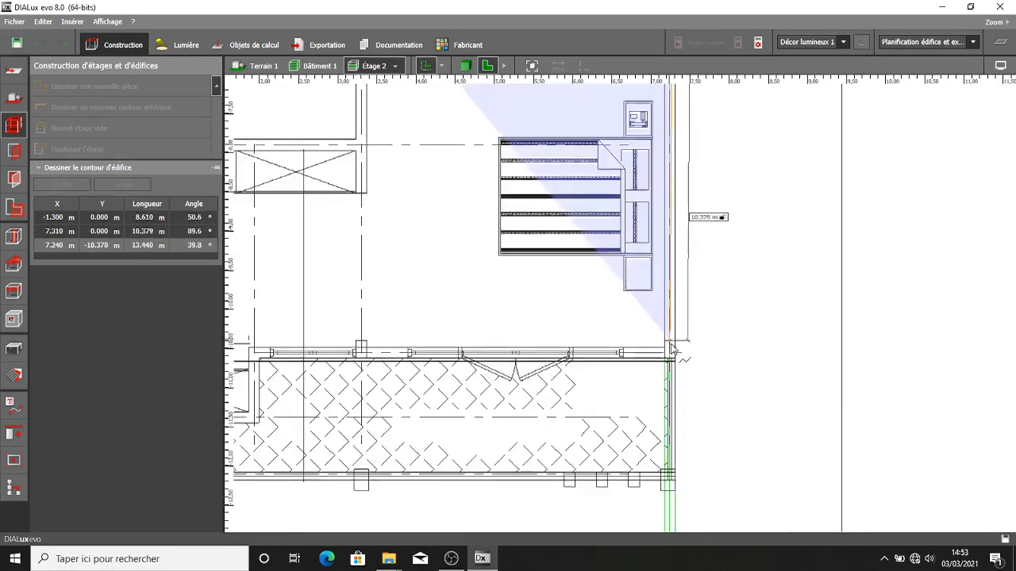
{"action": "scroll", "coordinate": [683, 332], "scroll_direction": "down", "scroll_amount": 5}
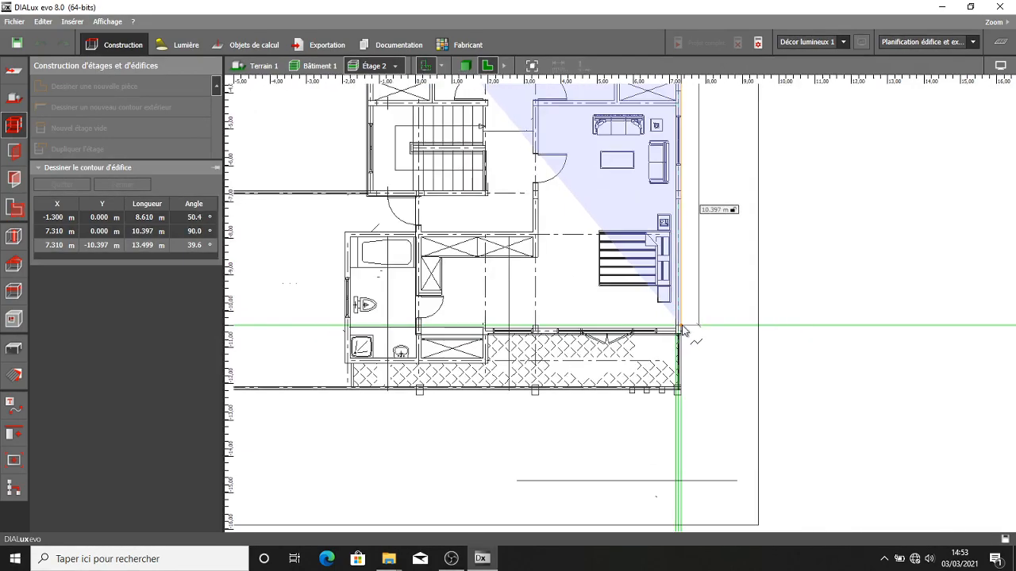
{"action": "scroll", "coordinate": [683, 332], "scroll_direction": "down", "scroll_amount": 2}
{"action": "scroll", "coordinate": [686, 330], "scroll_direction": "up", "scroll_amount": 5}
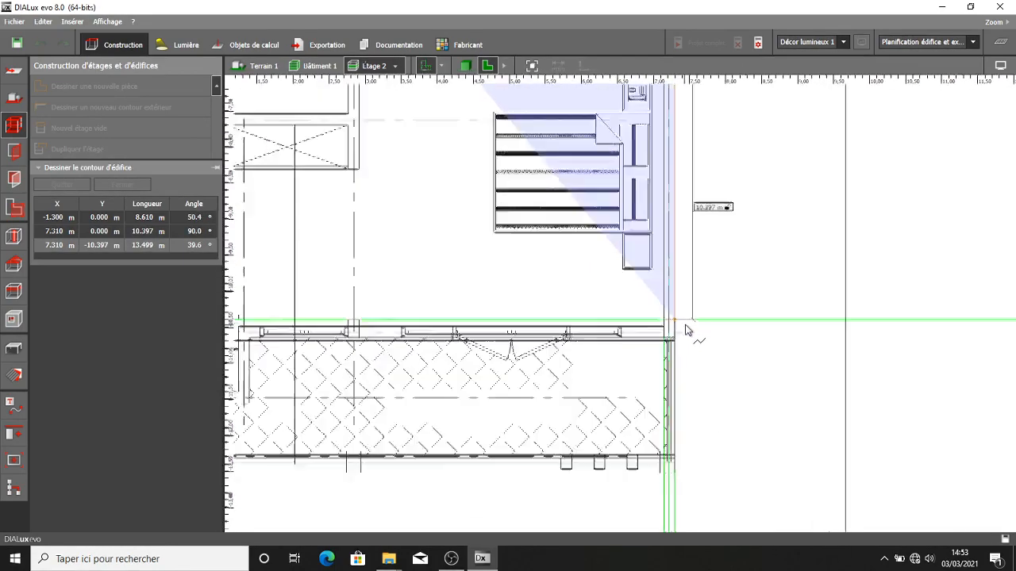
{"action": "scroll", "coordinate": [686, 330], "scroll_direction": "up", "scroll_amount": 8}
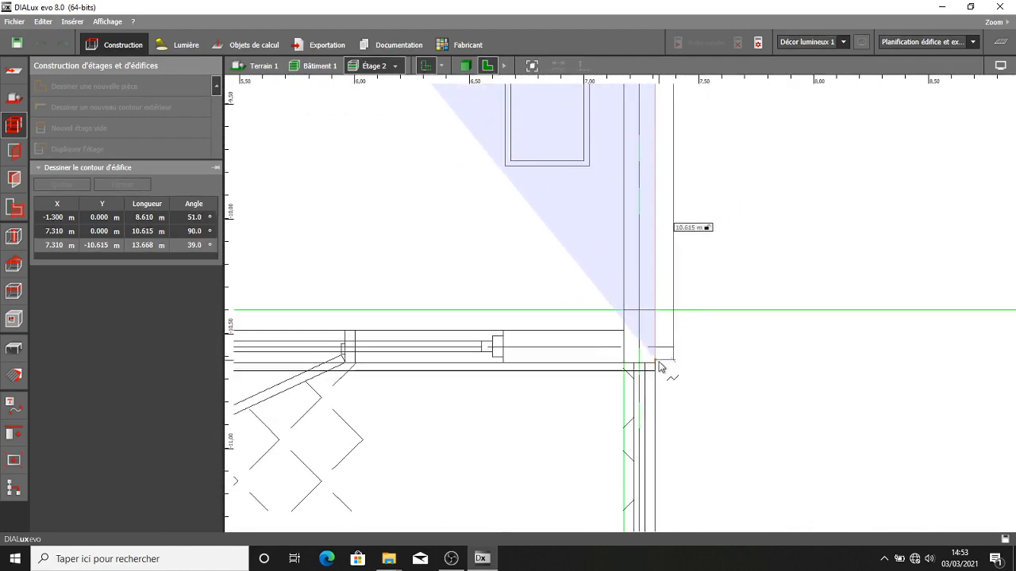
{"action": "left_click", "coordinate": [658, 368]}
- Trace the contour 5.313 m along the wall facing the terrace and 0.823 m down to the closet's outer corner
{"action": "scroll", "coordinate": [658, 368], "scroll_direction": "down", "scroll_amount": 5}
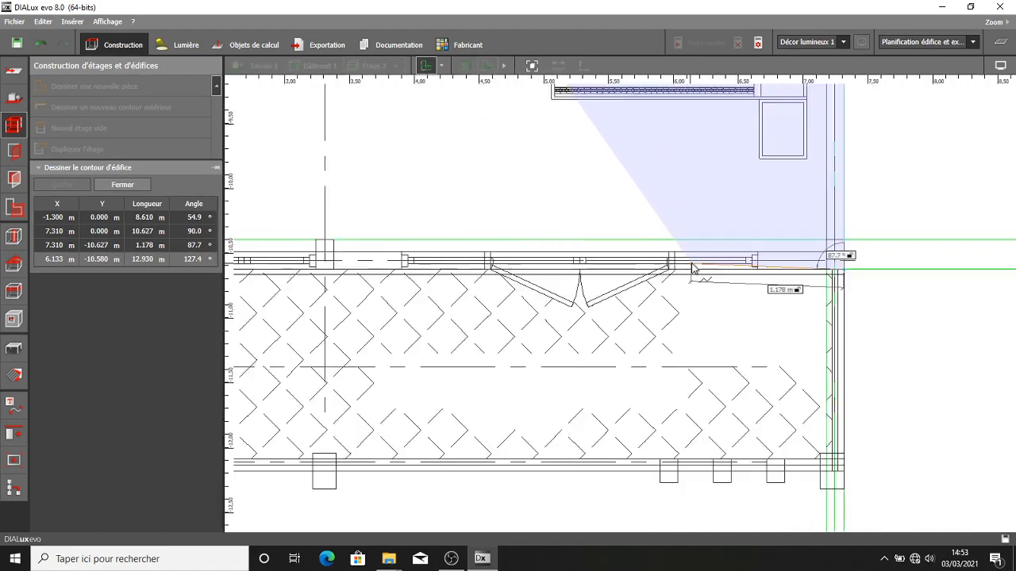
{"action": "scroll", "coordinate": [432, 254], "scroll_direction": "up", "scroll_amount": 6}
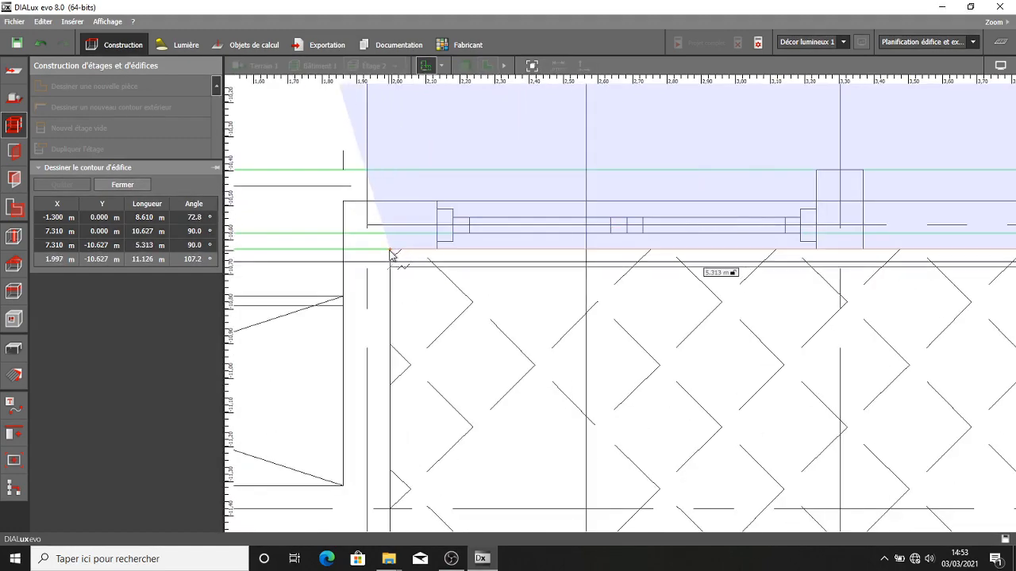
{"action": "left_click", "coordinate": [390, 250]}
{"action": "scroll", "coordinate": [391, 275], "scroll_direction": "down", "scroll_amount": 3}
{"action": "middle_click_drag", "start_coordinate": [399, 304], "coordinate": [444, 208]}
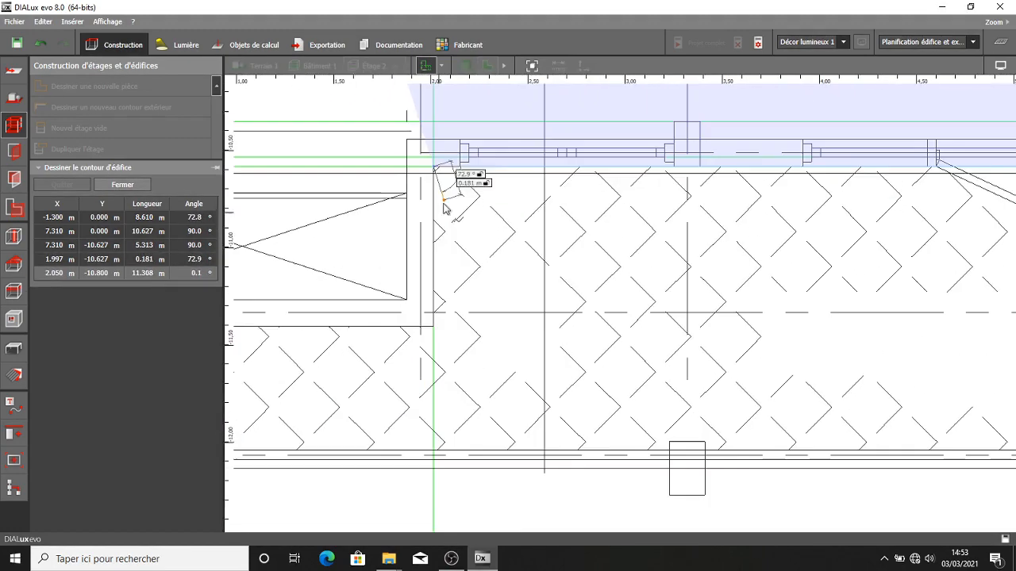
{"action": "left_click", "coordinate": [434, 326]}
- Trace the contour 3.937 m along the lower closet and bathroom wall and 3.620 m up the bathroom's outer wall
{"action": "scroll", "coordinate": [419, 318], "scroll_direction": "down", "scroll_amount": 4}
{"action": "middle_click_drag", "start_coordinate": [331, 342], "coordinate": [534, 292]}
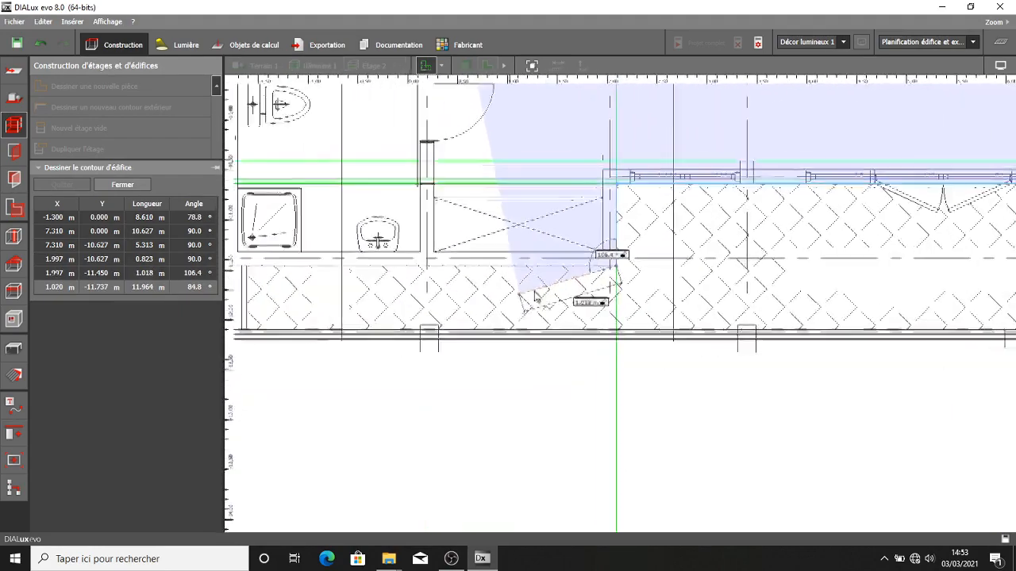
{"action": "scroll", "coordinate": [504, 290], "scroll_direction": "down", "scroll_amount": 3}
{"action": "scroll", "coordinate": [363, 284], "scroll_direction": "up", "scroll_amount": 1}
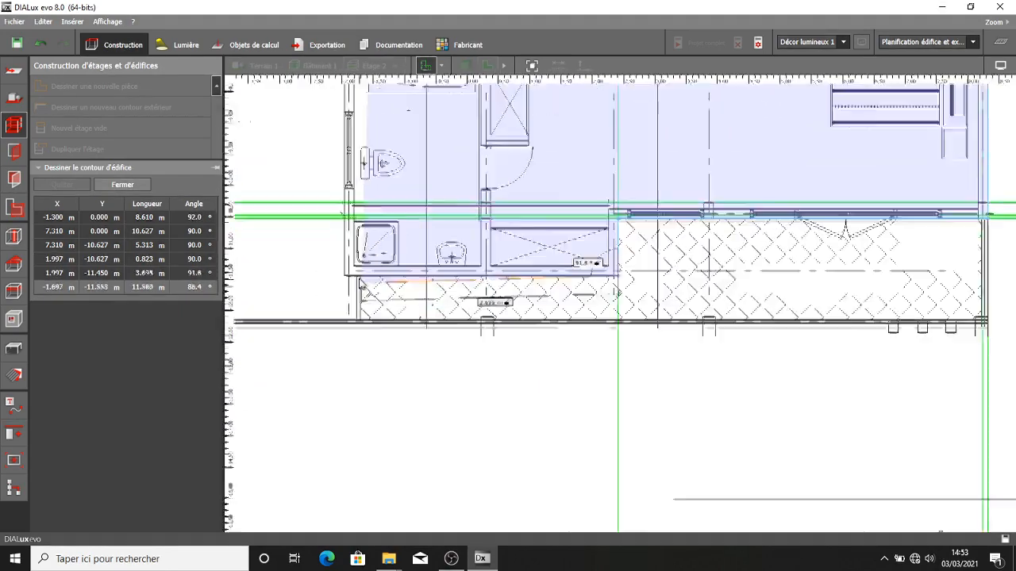
{"action": "left_click", "coordinate": [341, 280]}
{"action": "scroll", "coordinate": [336, 265], "scroll_direction": "down", "scroll_amount": 6}
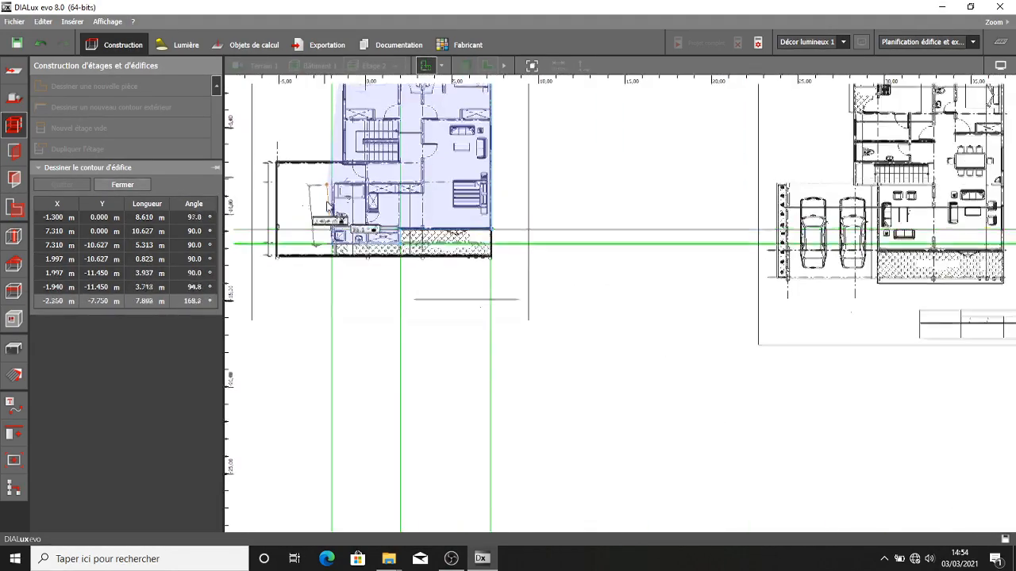
{"action": "scroll", "coordinate": [327, 205], "scroll_direction": "up", "scroll_amount": 8}
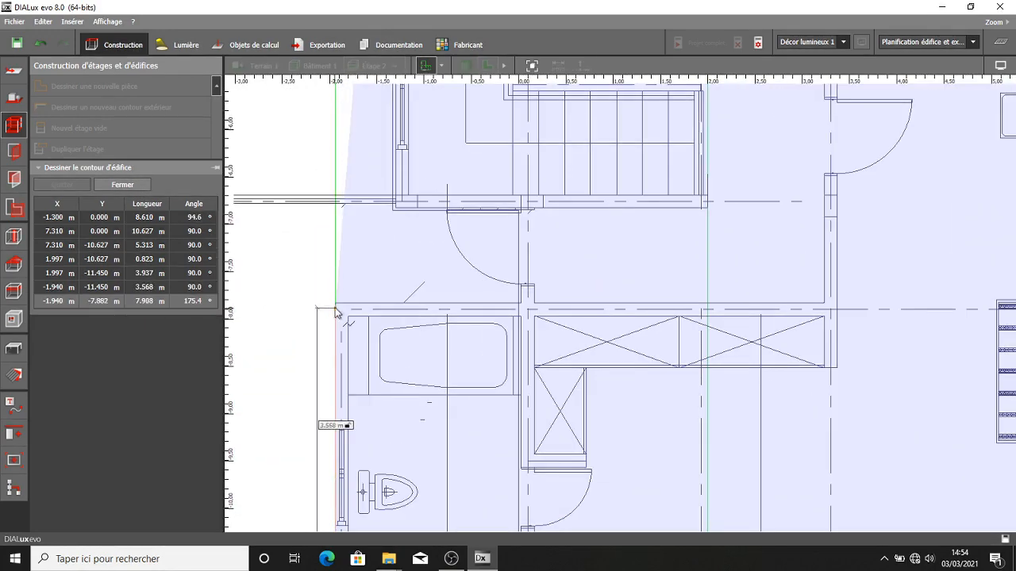
{"action": "left_click", "coordinate": [336, 304]}
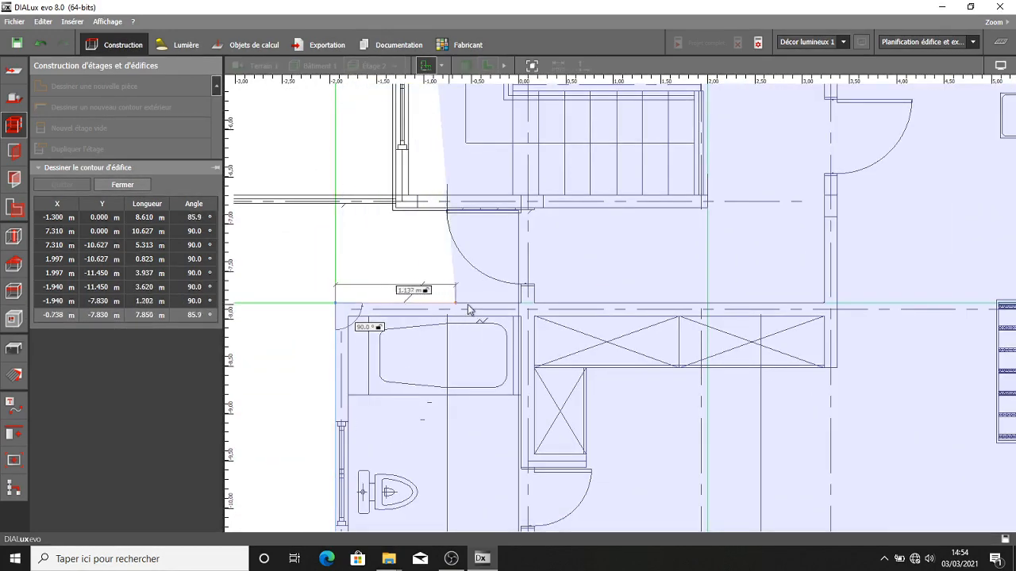
- Trace the contour 1.967 m along the bathroom's upper wall and 1.007 m across the door opening to the stairwell wall
{"action": "left_click", "coordinate": [523, 288]}
{"action": "scroll", "coordinate": [524, 215], "scroll_direction": "up", "scroll_amount": 3}
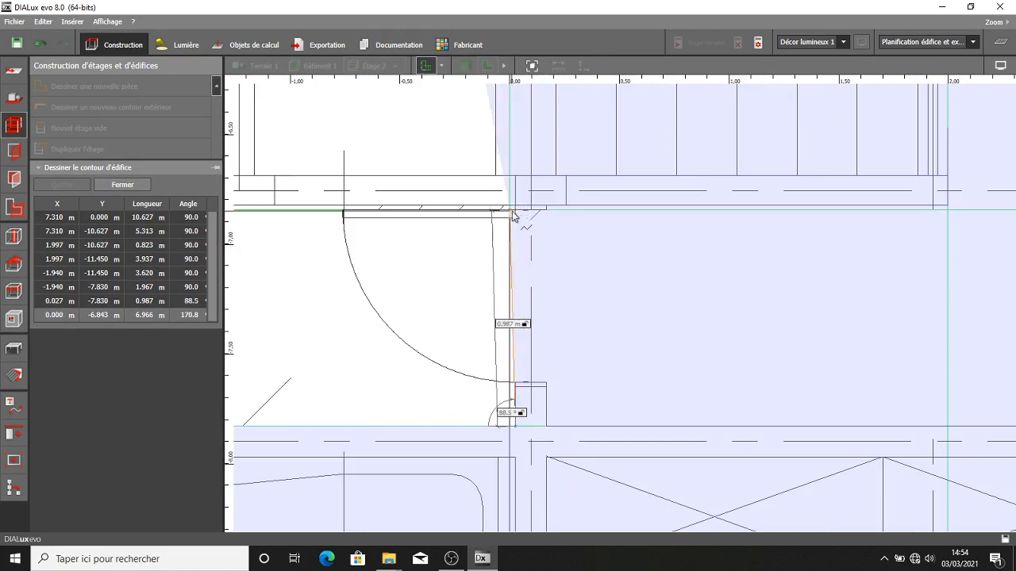
{"action": "left_click", "coordinate": [512, 211]}
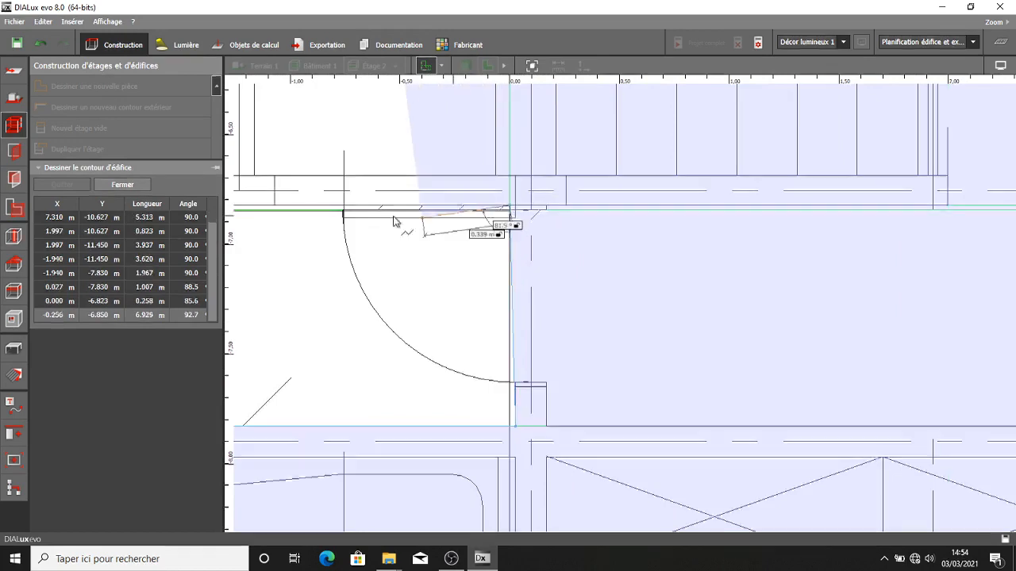
- Extend the contour 1.300 m along the stairwell's lower wall to its outer corner at X -1.300, Y -6.823
{"action": "scroll", "coordinate": [427, 235], "scroll_direction": "up", "scroll_amount": 5}
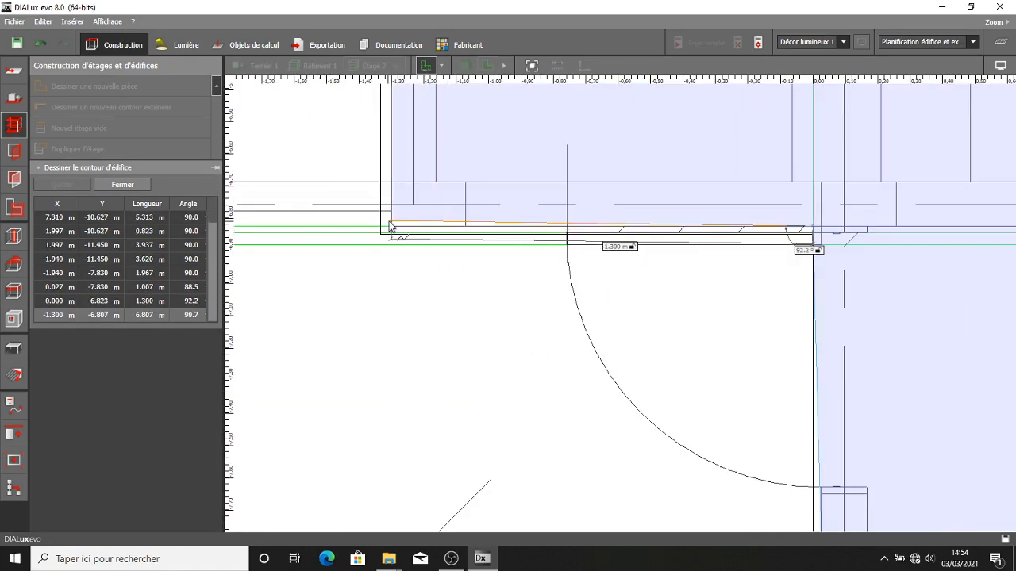
{"action": "scroll", "coordinate": [508, 231], "scroll_direction": "down", "scroll_amount": 4}
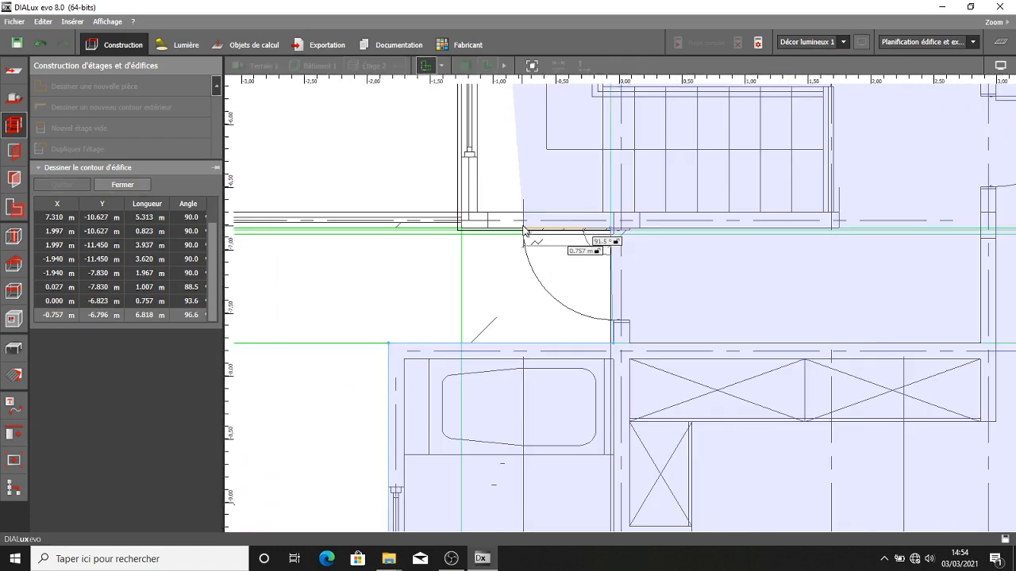
{"action": "scroll", "coordinate": [445, 224], "scroll_direction": "up", "scroll_amount": 5}
{"action": "scroll", "coordinate": [443, 232], "scroll_direction": "down", "scroll_amount": 6}
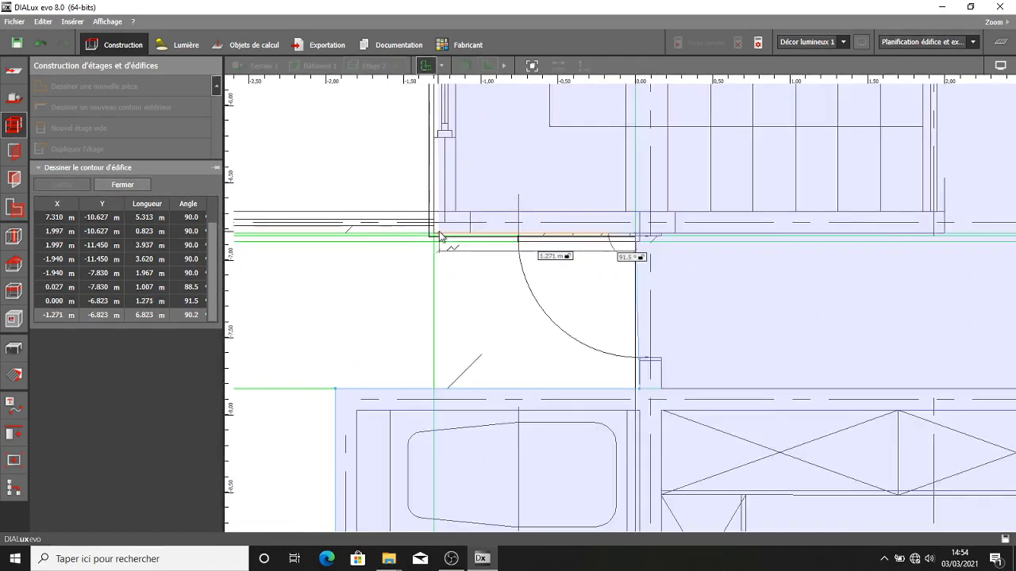
{"action": "scroll", "coordinate": [575, 411], "scroll_direction": "down", "scroll_amount": 3}
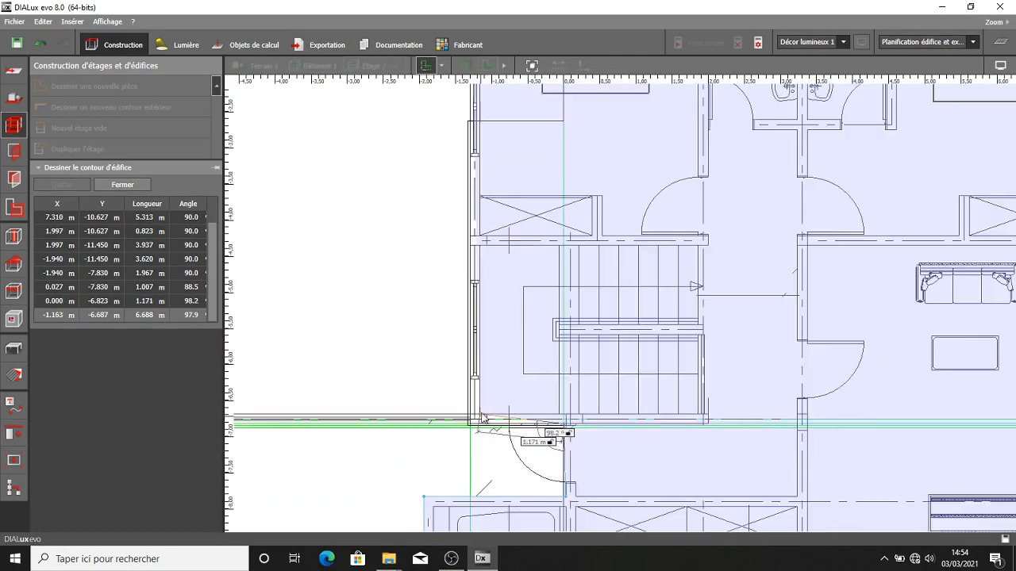
{"action": "scroll", "coordinate": [578, 407], "scroll_direction": "up", "scroll_amount": 5}
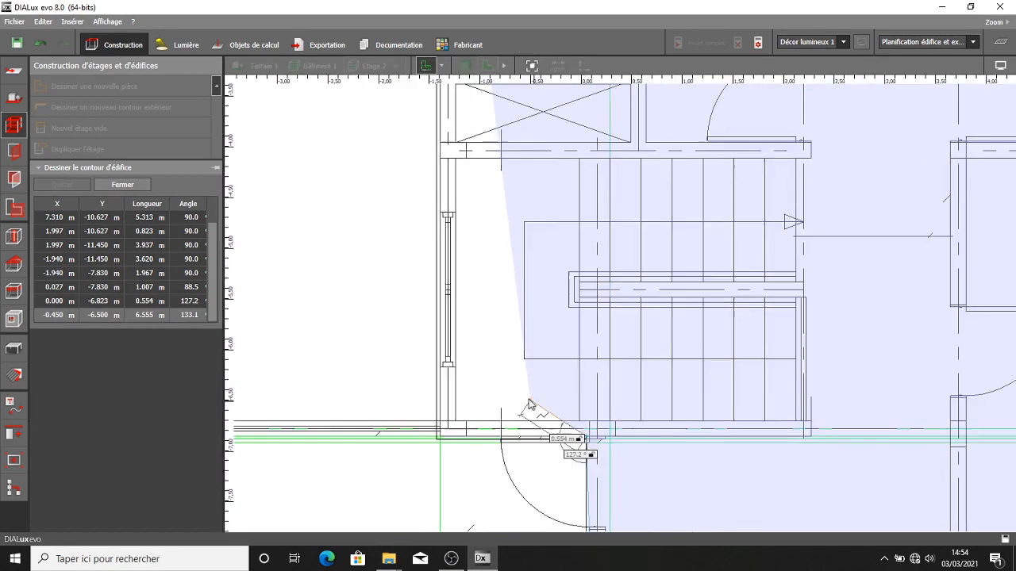
{"action": "left_click", "coordinate": [405, 448]}
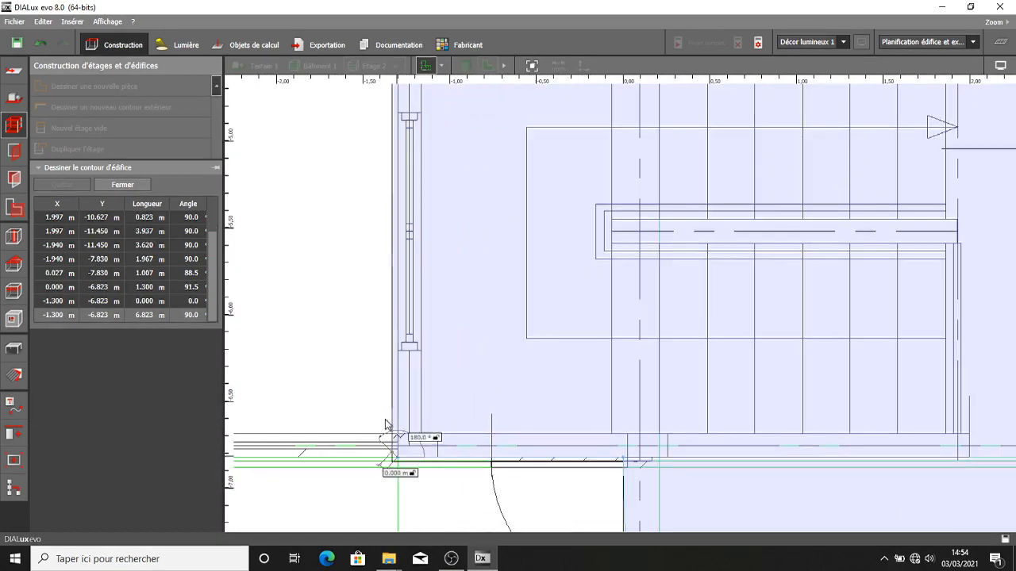
{"action": "scroll", "coordinate": [407, 429], "scroll_direction": "down", "scroll_amount": 4}
{"action": "scroll", "coordinate": [401, 215], "scroll_direction": "down", "scroll_amount": 2}
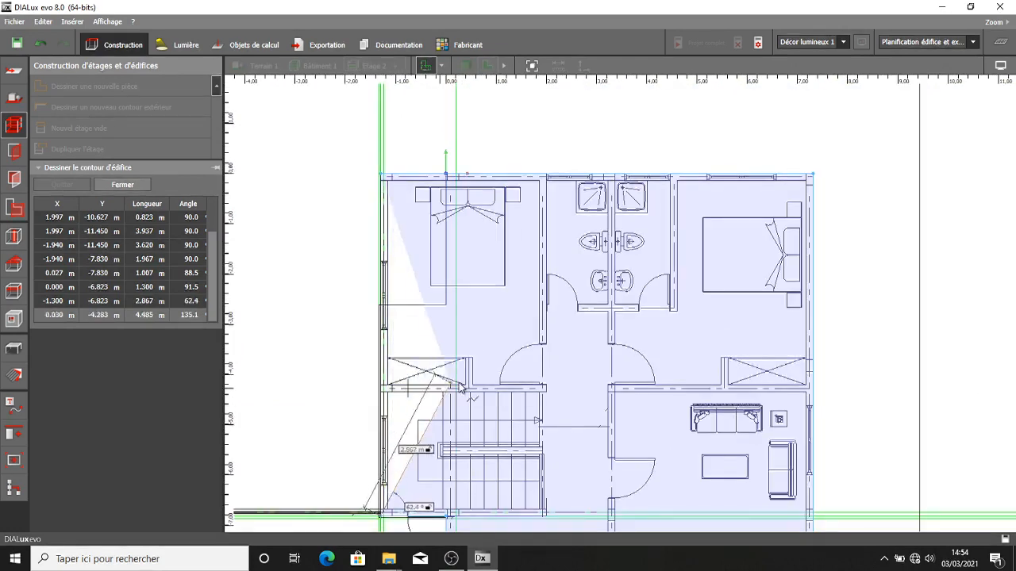
- Close Étage 2's exterior contour with the 6.823 m edge along the stairwell and bedroom outer wall to its starting corner
{"action": "scroll", "coordinate": [370, 326], "scroll_direction": "up", "scroll_amount": 5}
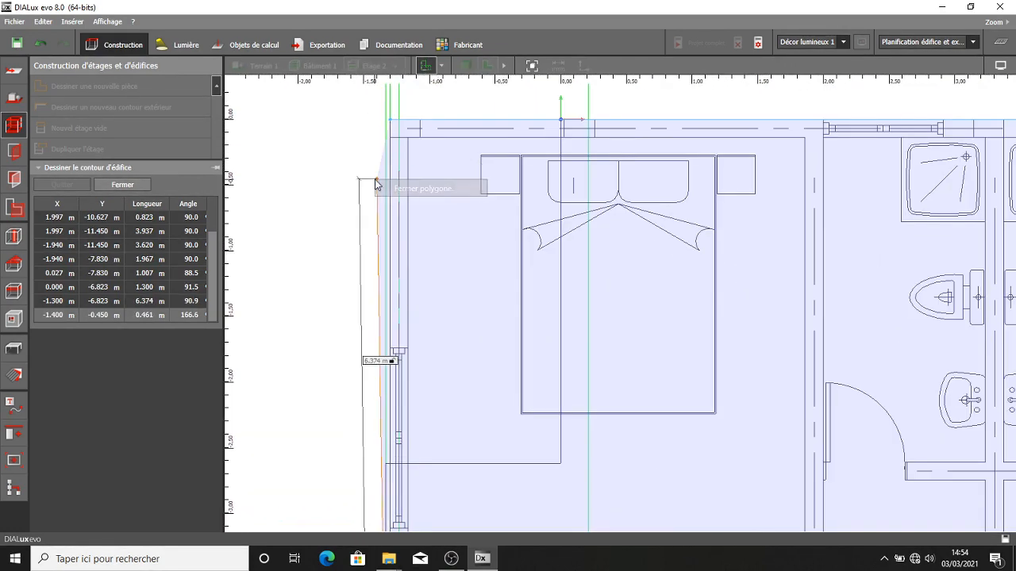
{"action": "left_click", "coordinate": [403, 193]}
{"action": "scroll", "coordinate": [458, 195], "scroll_direction": "down", "scroll_amount": 2}
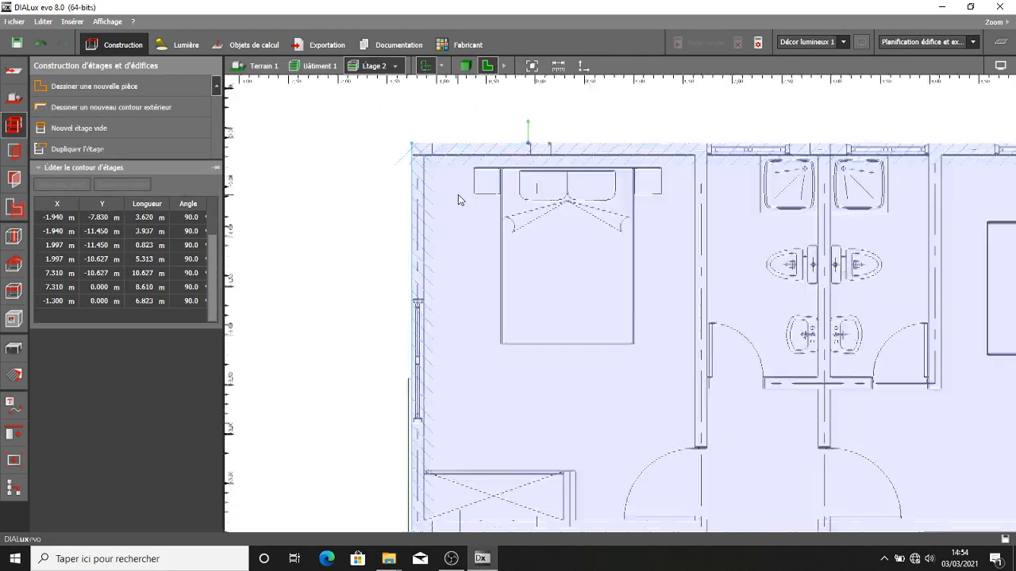
- Examine the Étage 2 volume and the whole Bâtiment 1 in 3D from several sides
{"action": "left_click", "coordinate": [465, 66]}
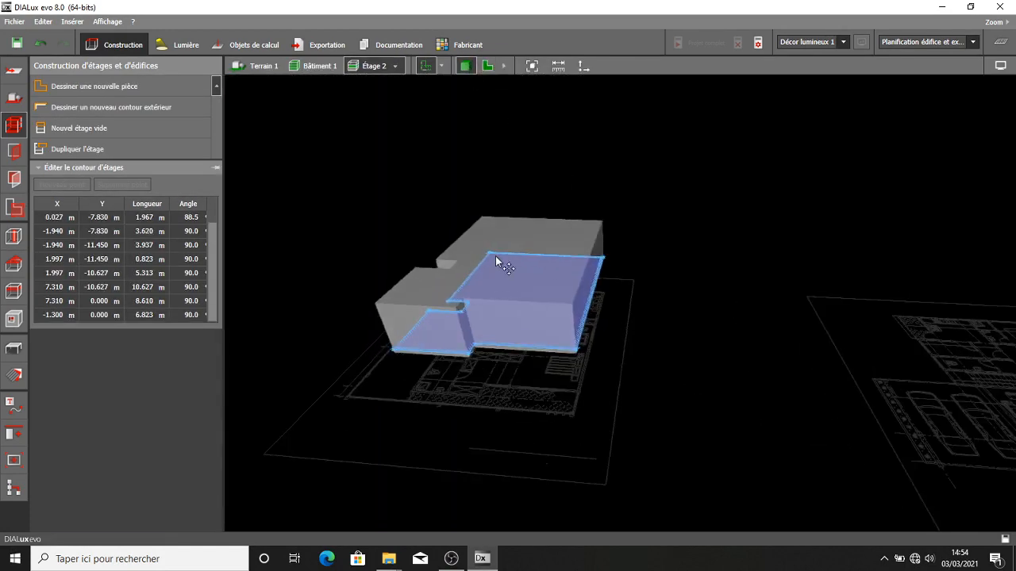
{"action": "left_click_drag", "start_coordinate": [504, 318], "coordinate": [601, 290]}
{"action": "left_click", "coordinate": [318, 69]}
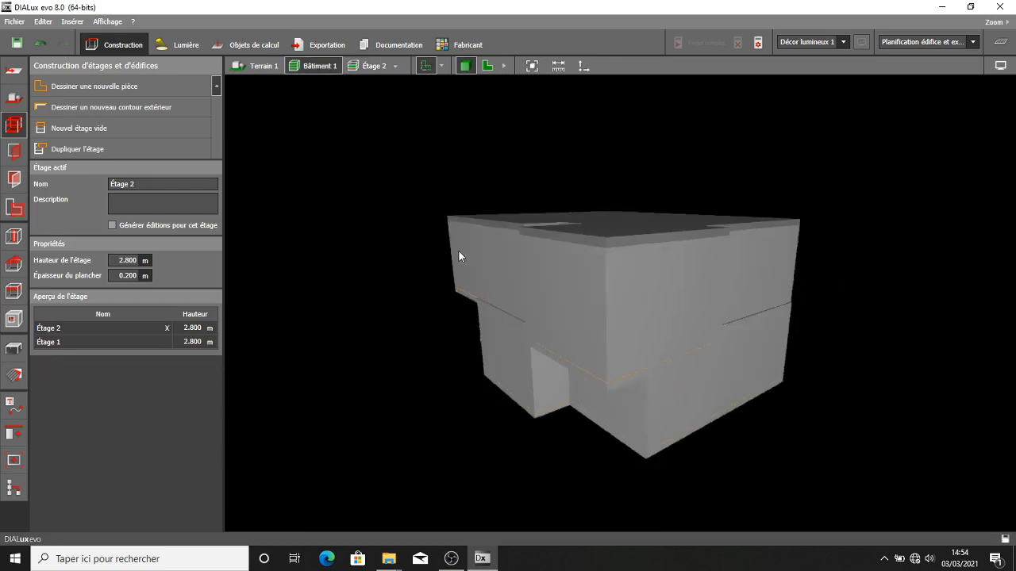
{"action": "left_click_drag", "start_coordinate": [460, 257], "coordinate": [500, 172]}
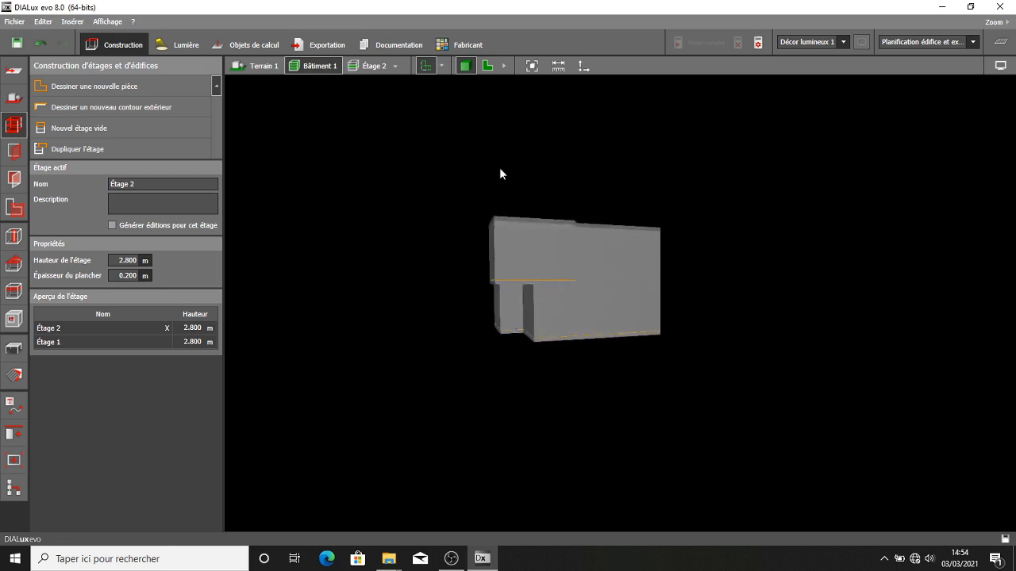
- Compare Étage 2 and Étage 1 in 3D by isolating each storey, ending on Étage 2
{"action": "left_click", "coordinate": [369, 67]}
{"action": "left_click", "coordinate": [395, 66]}
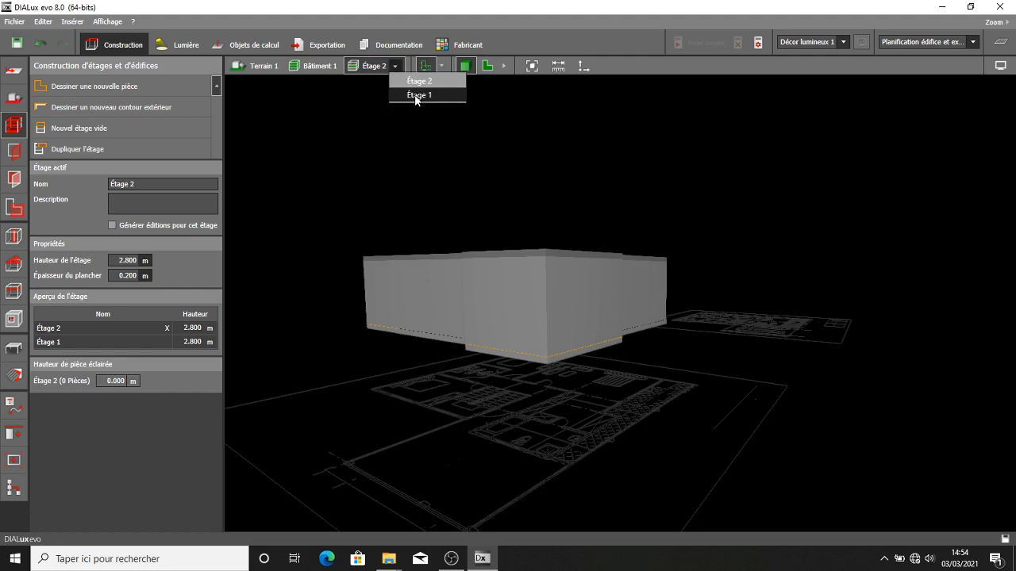
{"action": "left_click", "coordinate": [416, 95]}
{"action": "left_click_drag", "start_coordinate": [507, 221], "coordinate": [401, 79]}
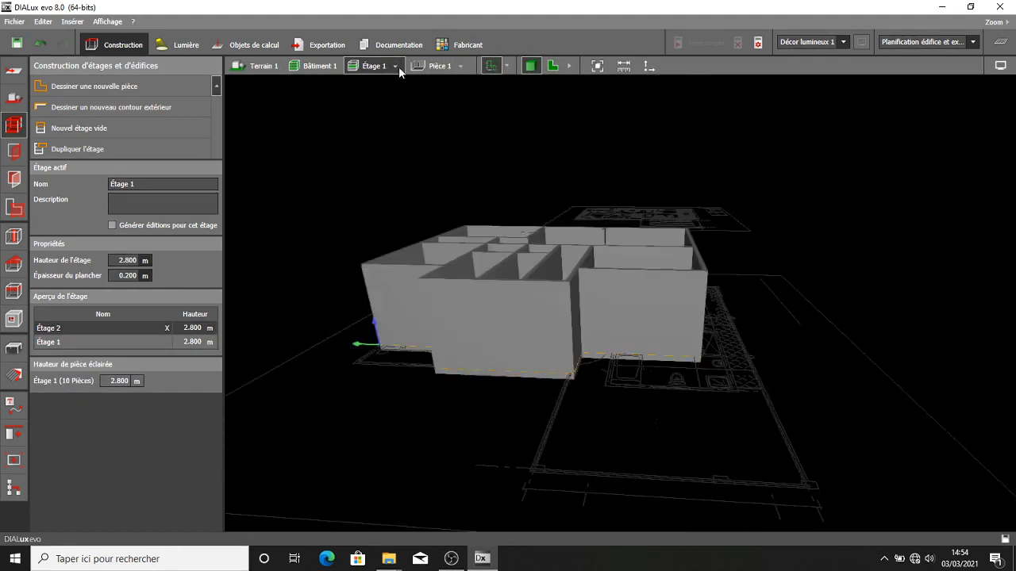
{"action": "left_click", "coordinate": [397, 66]}
{"action": "left_click", "coordinate": [415, 86]}
{"action": "left_click_drag", "start_coordinate": [515, 250], "coordinate": [487, 75]}
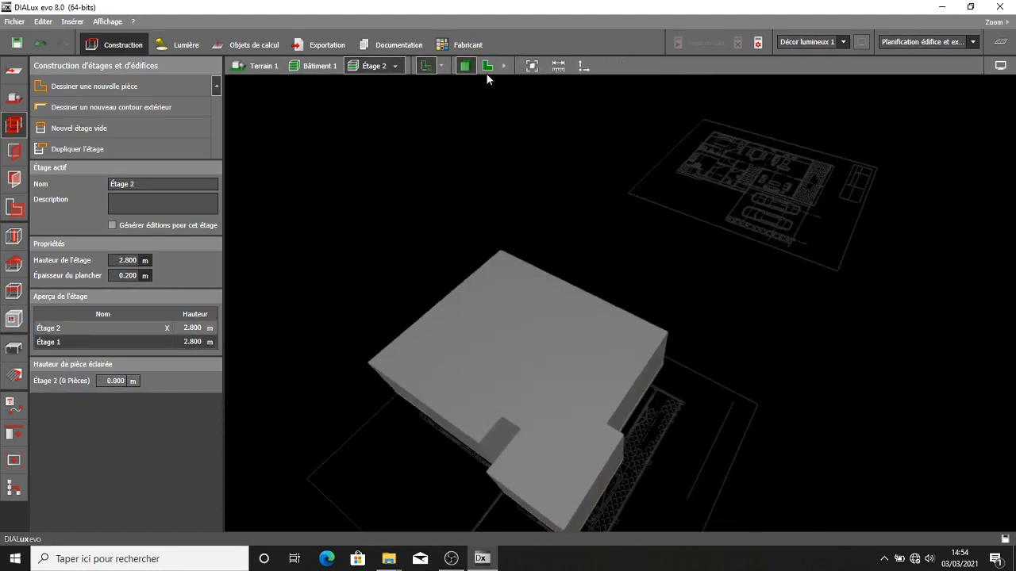
- Start a new room in Étage 2's plan at the bedroom corner X -1.163, Y -0.137, tracing 3.023 m across and 4.077 m down
{"action": "left_click", "coordinate": [486, 66]}
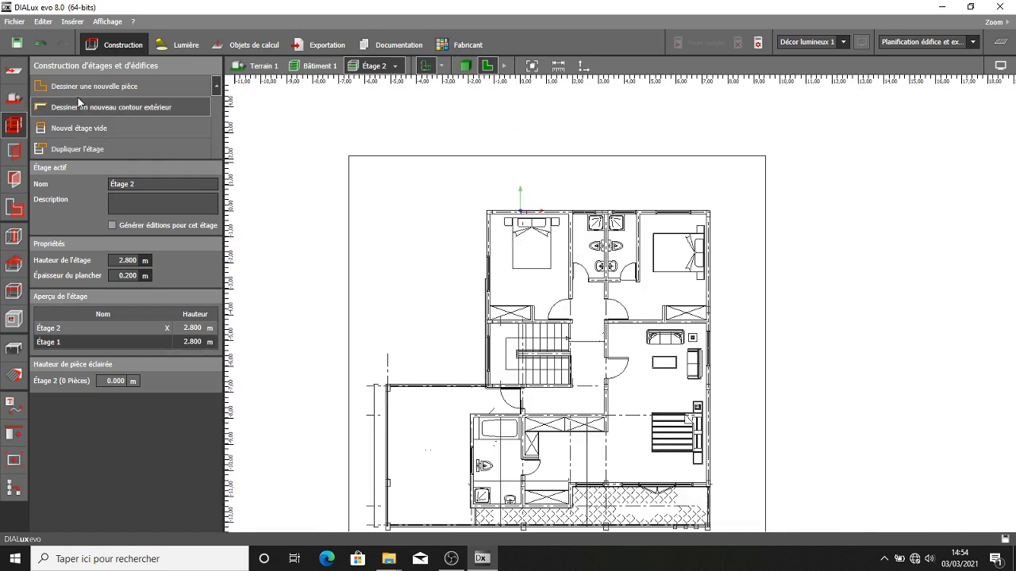
{"action": "left_click", "coordinate": [100, 88]}
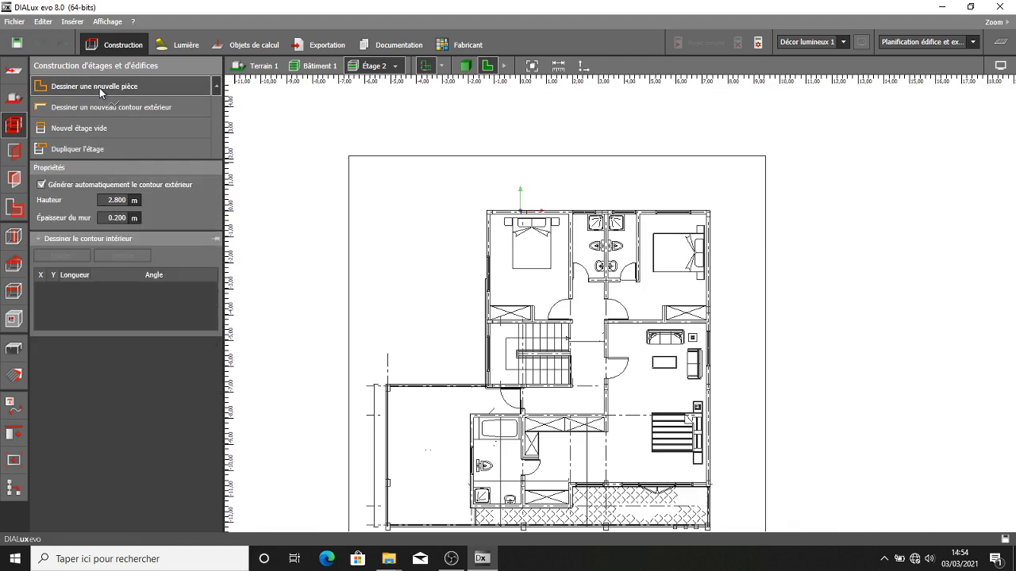
{"action": "scroll", "coordinate": [625, 252], "scroll_direction": "up", "scroll_amount": 2}
{"action": "scroll", "coordinate": [336, 186], "scroll_direction": "up", "scroll_amount": 3}
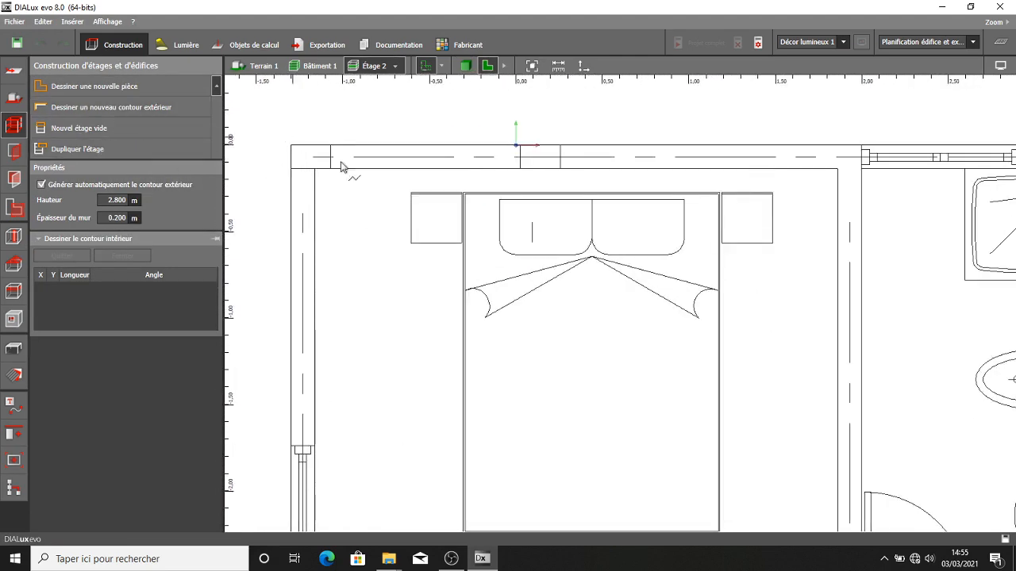
{"action": "scroll", "coordinate": [411, 158], "scroll_direction": "down", "scroll_amount": 2}
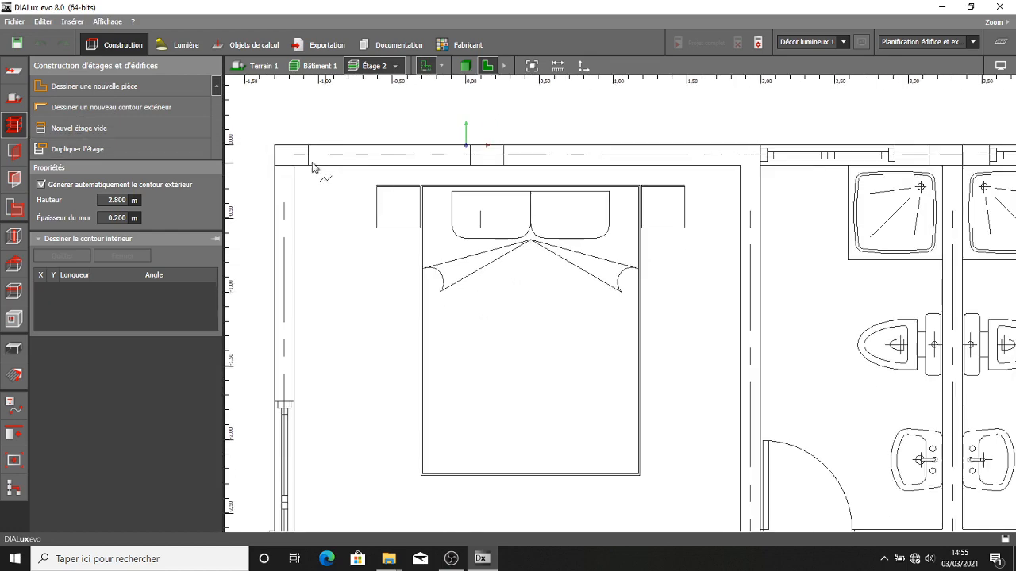
{"action": "left_click", "coordinate": [294, 167]}
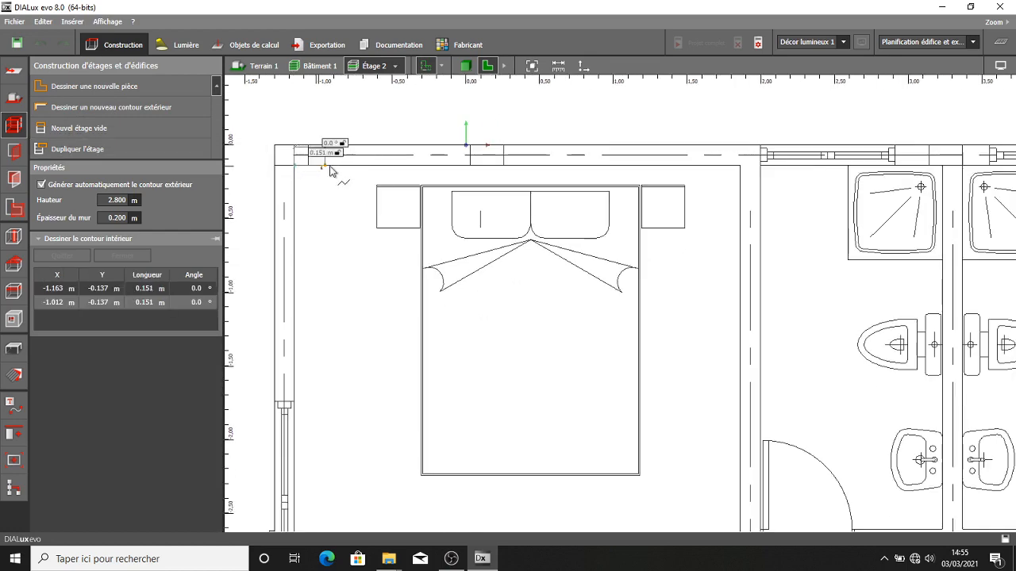
{"action": "left_click", "coordinate": [741, 167]}
{"action": "scroll", "coordinate": [742, 198], "scroll_direction": "down", "scroll_amount": 2}
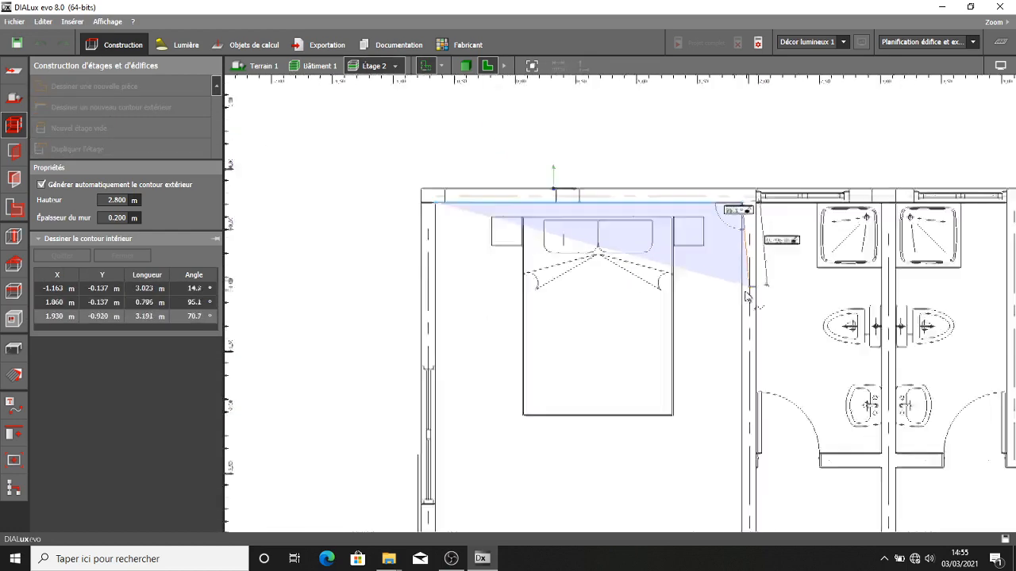
{"action": "scroll", "coordinate": [746, 357], "scroll_direction": "up", "scroll_amount": 3}
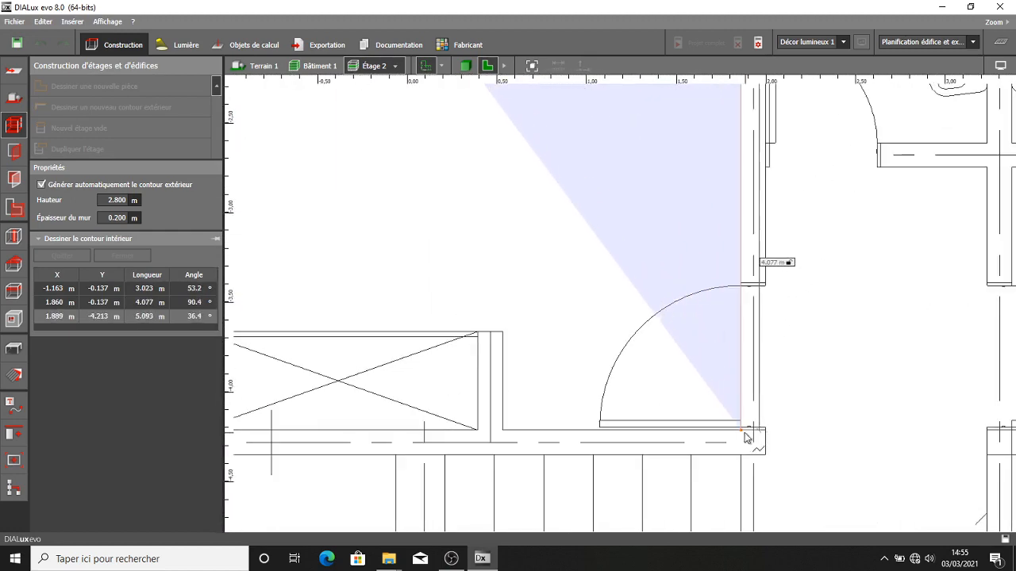
{"action": "left_click", "coordinate": [742, 433]}
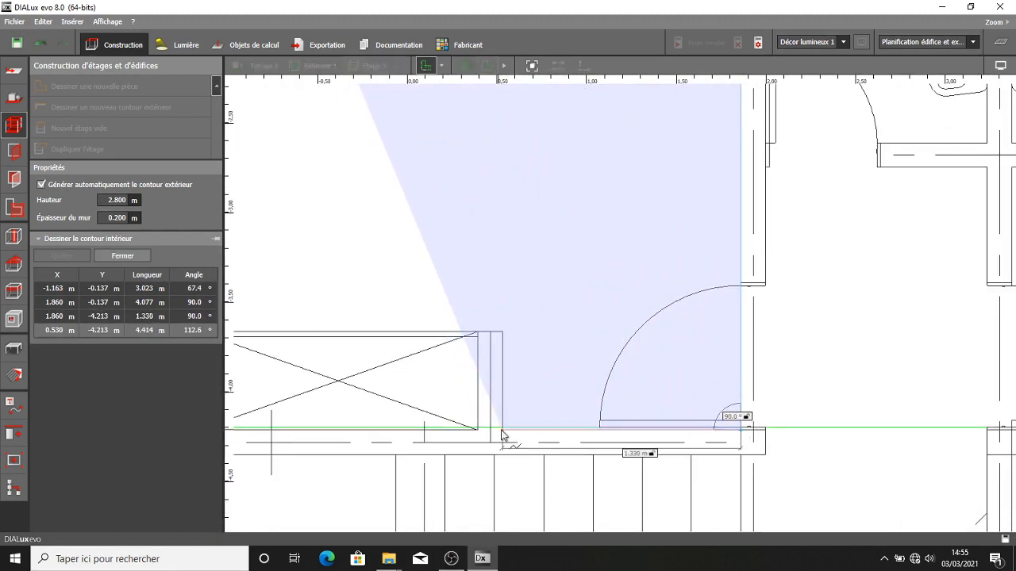
- Trace the bedroom contour 1.330 m along the lower wall and around the closet partition: 0.533 m up, 0.137 m across, 0.550 m down
{"action": "left_click", "coordinate": [504, 405]}
{"action": "left_click", "coordinate": [502, 333]}
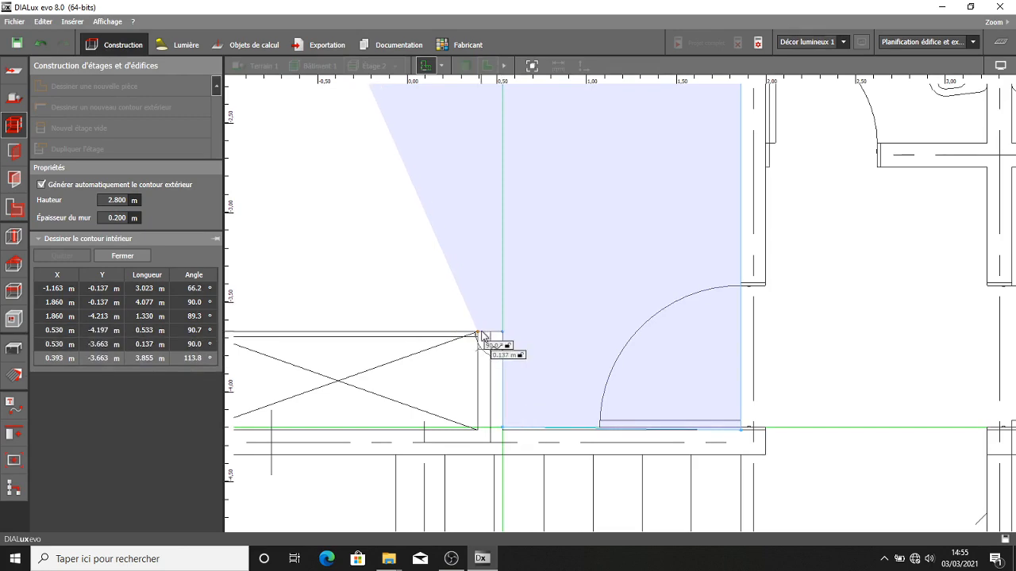
{"action": "left_click", "coordinate": [477, 333]}
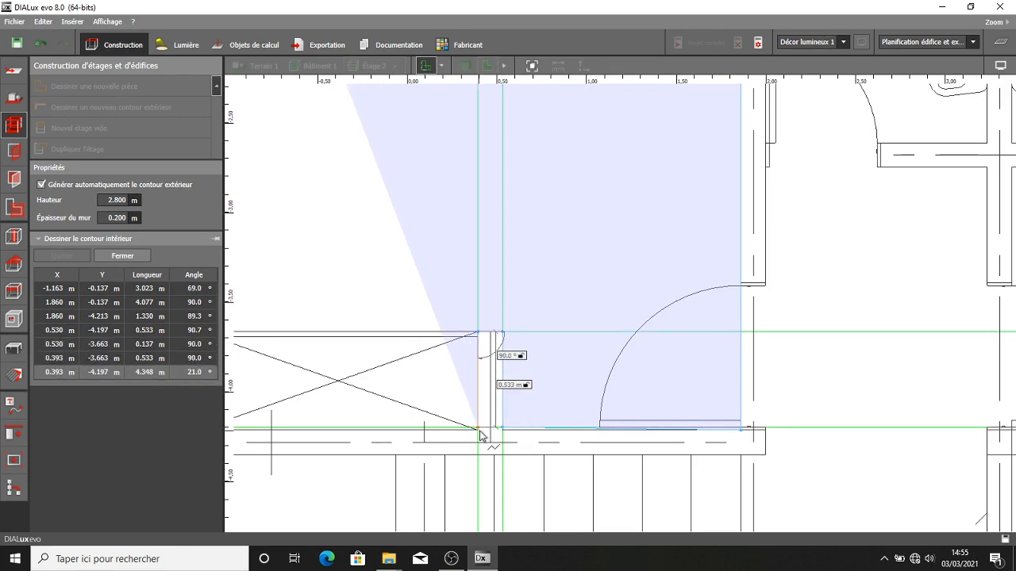
{"action": "left_click", "coordinate": [479, 435]}
- Trace the bedroom contour 1.557 m along the closet's back wall and close the polygon along the outer wall
{"action": "scroll", "coordinate": [429, 415], "scroll_direction": "down", "scroll_amount": 3}
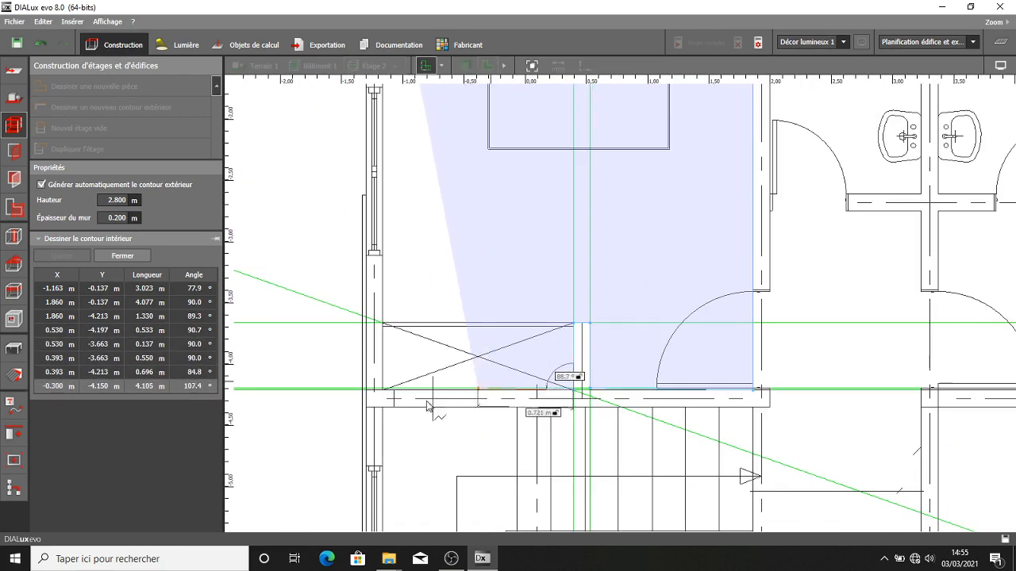
{"action": "left_click", "coordinate": [383, 395]}
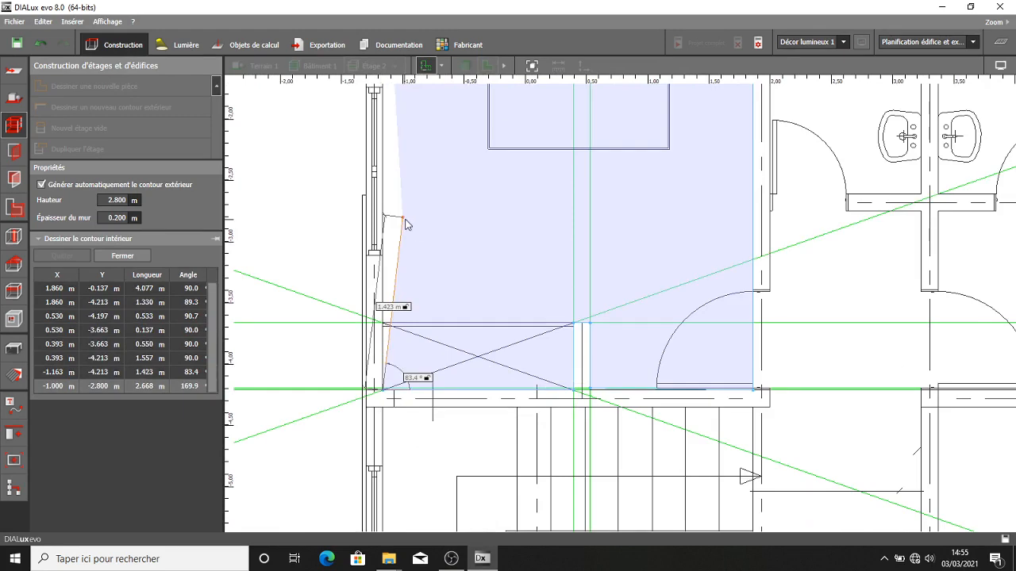
{"action": "left_click", "coordinate": [435, 228]}
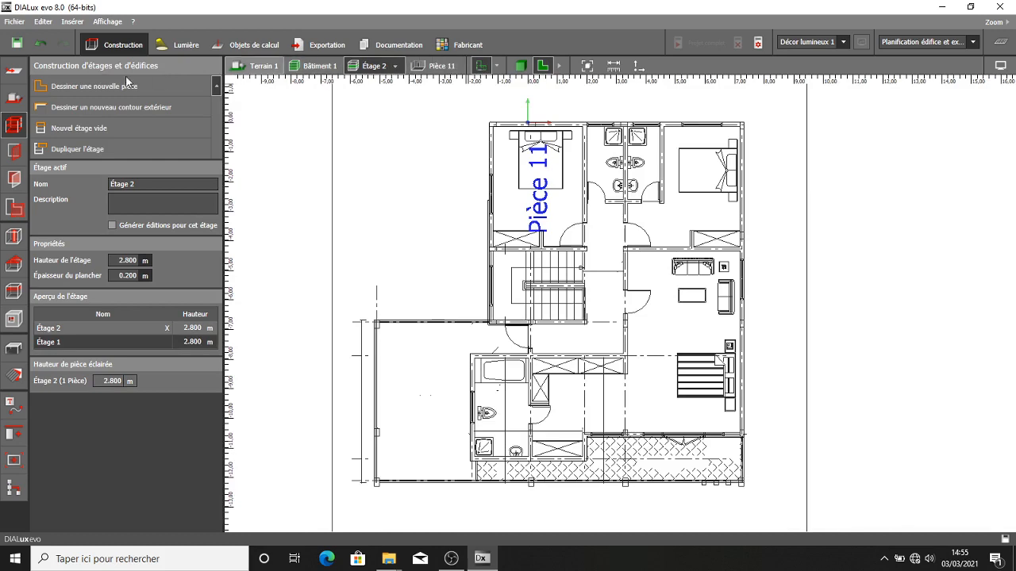
- Start a new room in the bedroom beyond the two bathrooms at X 4.607, Y -0.137, tracing 2.567 m along its window wall
{"action": "left_click", "coordinate": [103, 87]}
{"action": "scroll", "coordinate": [666, 151], "scroll_direction": "up", "scroll_amount": 2}
{"action": "middle_click_drag", "start_coordinate": [709, 153], "coordinate": [609, 175]}
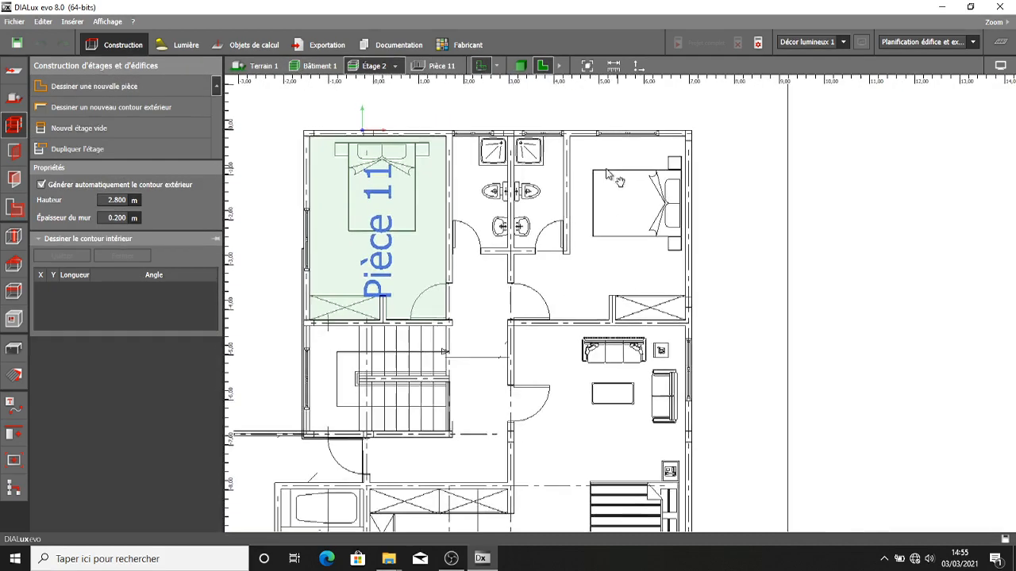
{"action": "scroll", "coordinate": [606, 174], "scroll_direction": "up", "scroll_amount": 5}
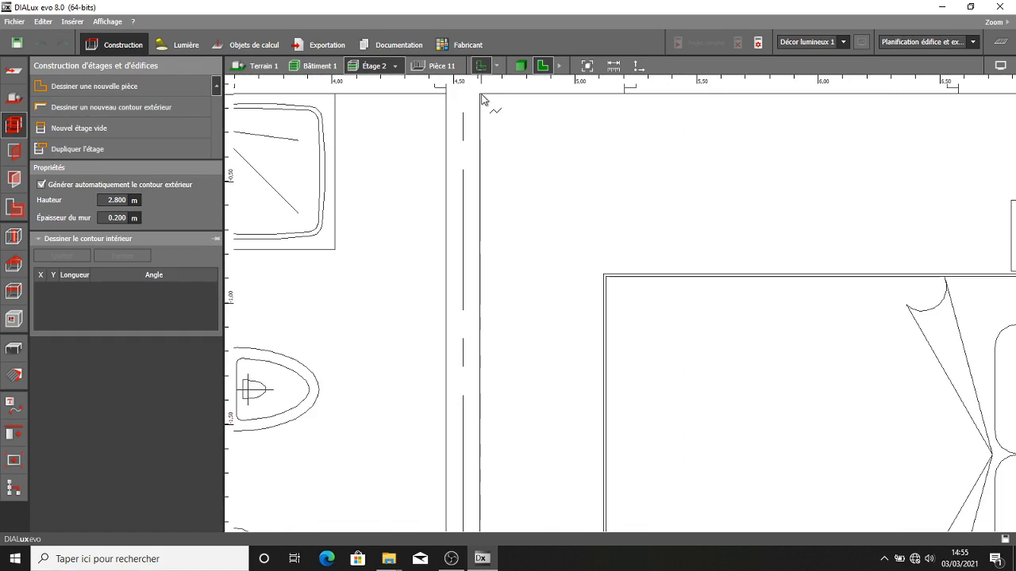
{"action": "left_click", "coordinate": [480, 98]}
{"action": "scroll", "coordinate": [651, 148], "scroll_direction": "down", "scroll_amount": 3}
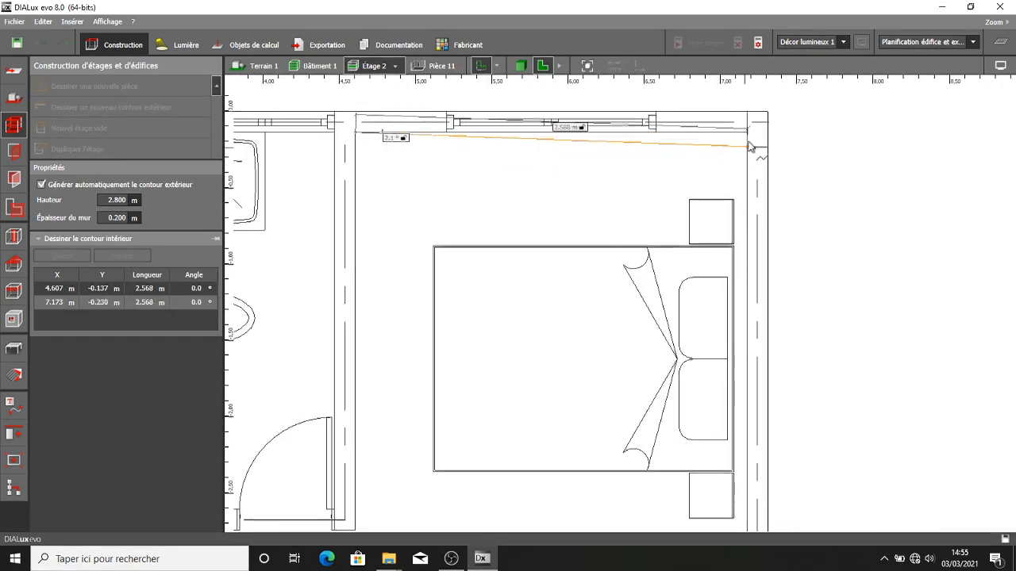
{"action": "left_click", "coordinate": [750, 137]}
- Trace the second bedroom's contour 4.077 m down the outer wall and 1.538 m along the closet's back wall
{"action": "scroll", "coordinate": [754, 254], "scroll_direction": "down", "scroll_amount": 2}
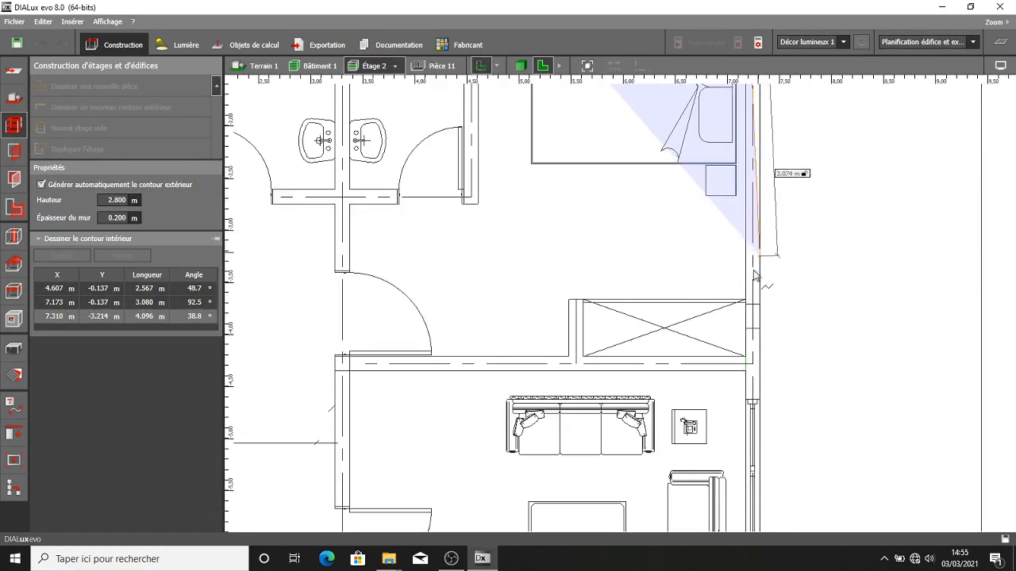
{"action": "scroll", "coordinate": [746, 350], "scroll_direction": "up", "scroll_amount": 2}
{"action": "scroll", "coordinate": [747, 350], "scroll_direction": "up", "scroll_amount": 2}
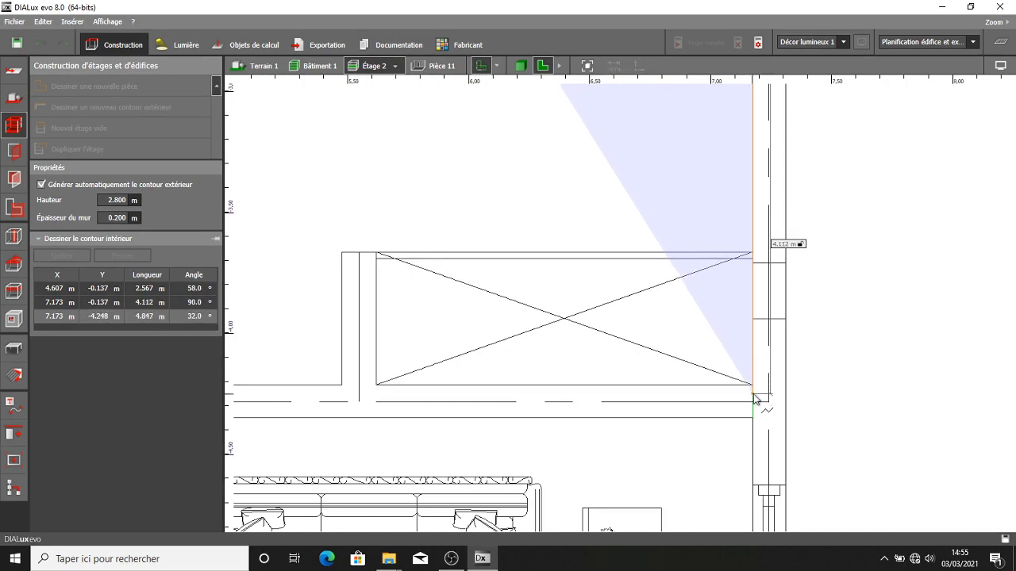
{"action": "left_click", "coordinate": [754, 389]}
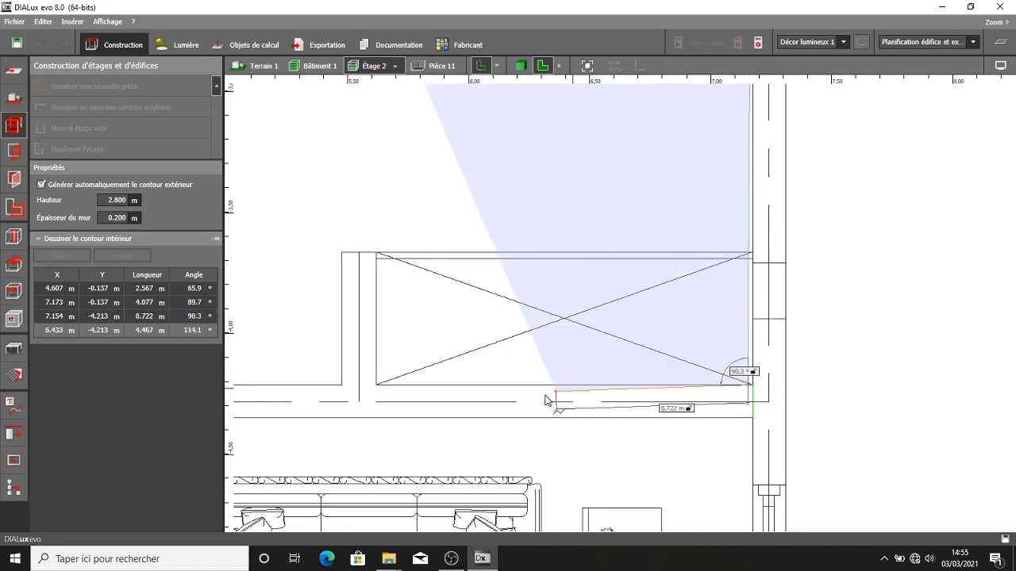
{"action": "left_click", "coordinate": [377, 387]}
- Trace around the second bedroom's closet partition: 0.550 m up, 0.140 m across and 0.550 m down
{"action": "left_click", "coordinate": [377, 255]}
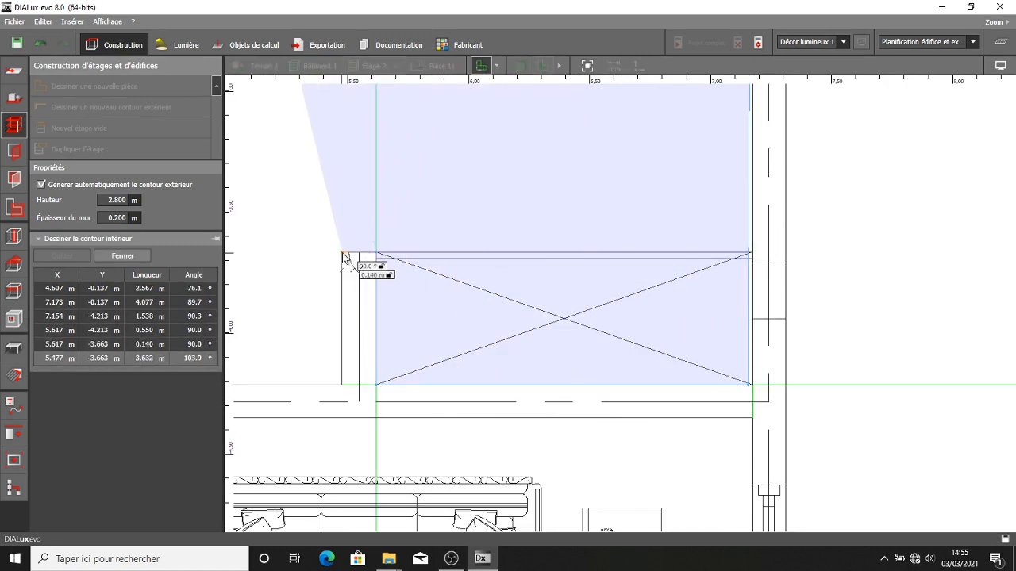
{"action": "left_click", "coordinate": [342, 254]}
{"action": "left_click", "coordinate": [342, 389]}
- Trace the second bedroom's contour 2.107 m along the lower wall past the door and 1.450 m up the corridor wall
{"action": "scroll", "coordinate": [334, 381], "scroll_direction": "down", "scroll_amount": 3}
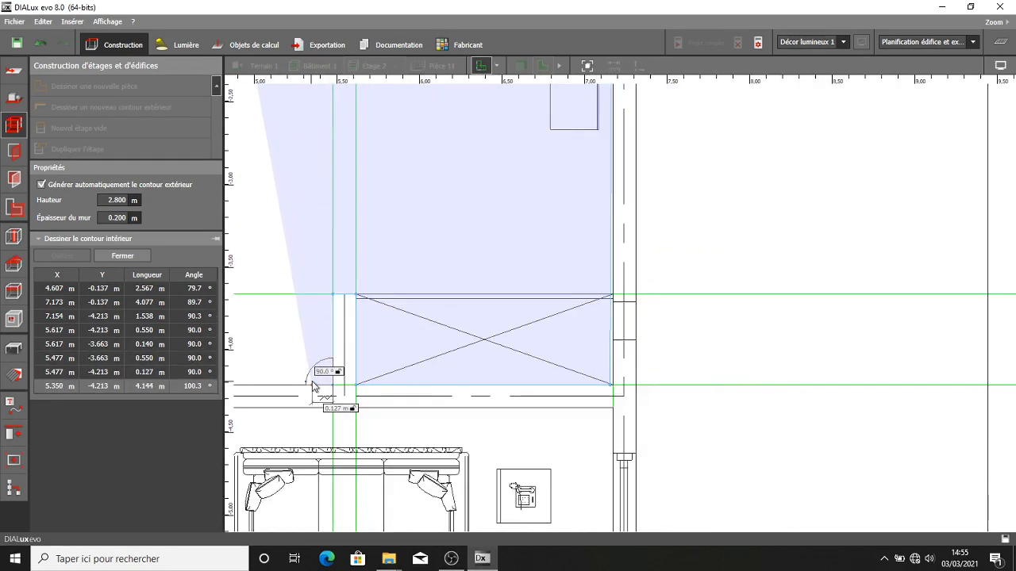
{"action": "right_click_drag", "start_coordinate": [317, 386], "coordinate": [656, 375]}
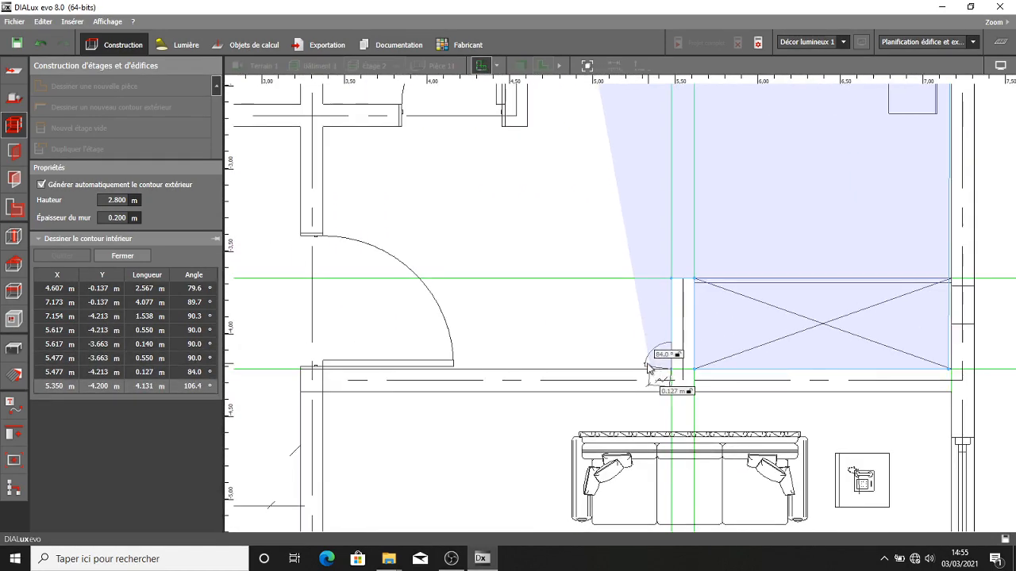
{"action": "left_click", "coordinate": [320, 366]}
{"action": "left_click", "coordinate": [322, 131]}
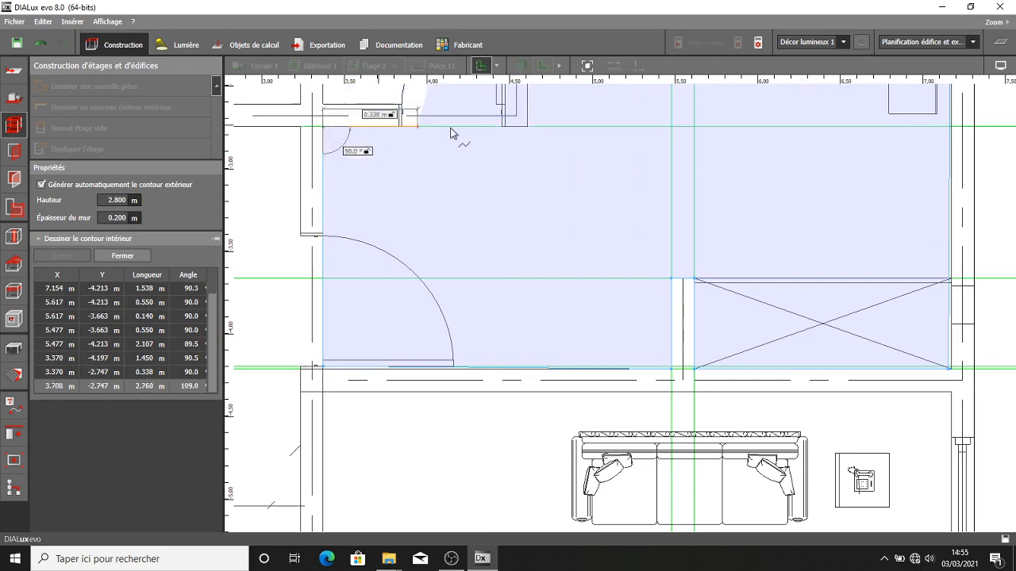
- Trace the second bedroom's contour 1.237 m along the bathroom's lower wall and close the polygon up the bathroom side wall
{"action": "left_click", "coordinate": [527, 127]}
{"action": "scroll", "coordinate": [526, 191], "scroll_direction": "down", "scroll_amount": 2}
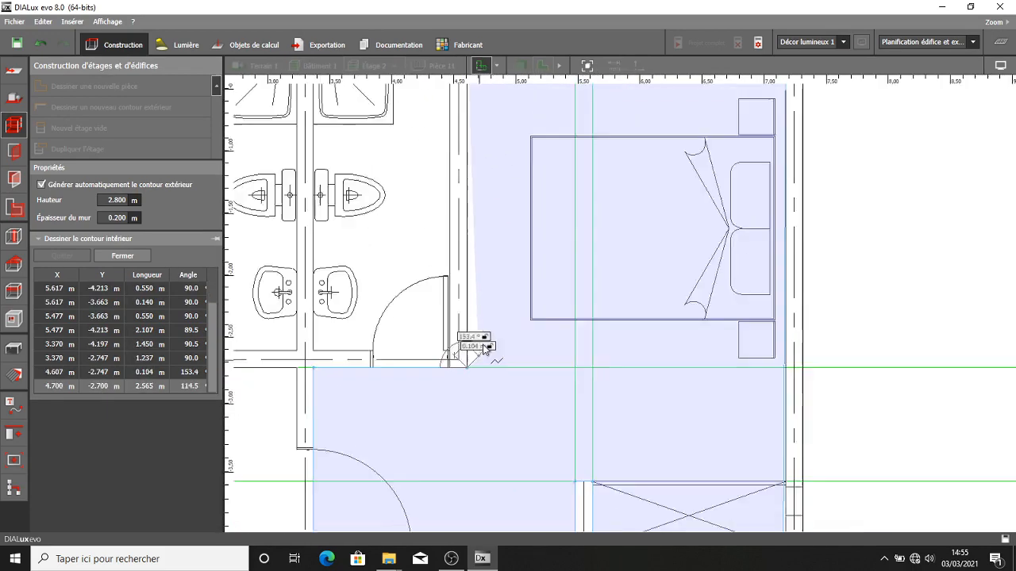
{"action": "left_click", "coordinate": [522, 251]}
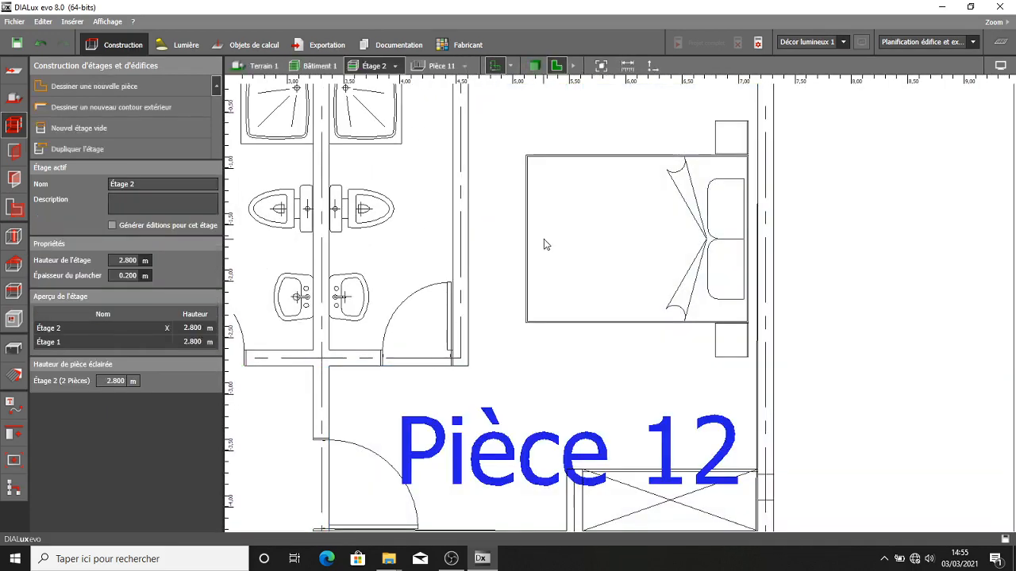
- Start a new room on Étage 2 and trace the first bathroom's contour 1.237 m along its window wall
{"action": "scroll", "coordinate": [555, 232], "scroll_direction": "down", "scroll_amount": 2}
{"action": "left_click", "coordinate": [111, 87]}
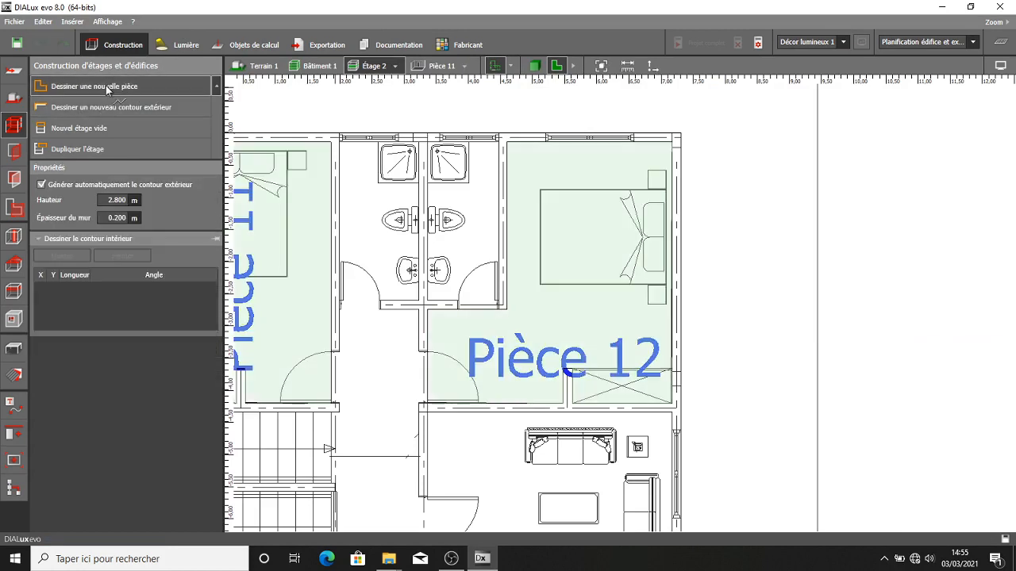
{"action": "scroll", "coordinate": [540, 200], "scroll_direction": "down", "scroll_amount": 2}
{"action": "scroll", "coordinate": [413, 184], "scroll_direction": "up", "scroll_amount": 4}
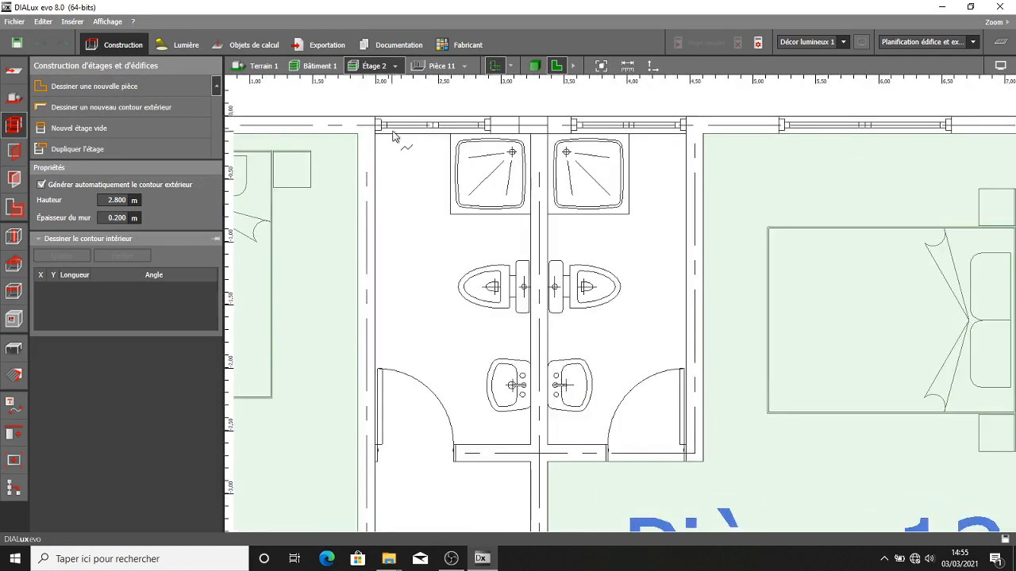
{"action": "left_click", "coordinate": [362, 140]}
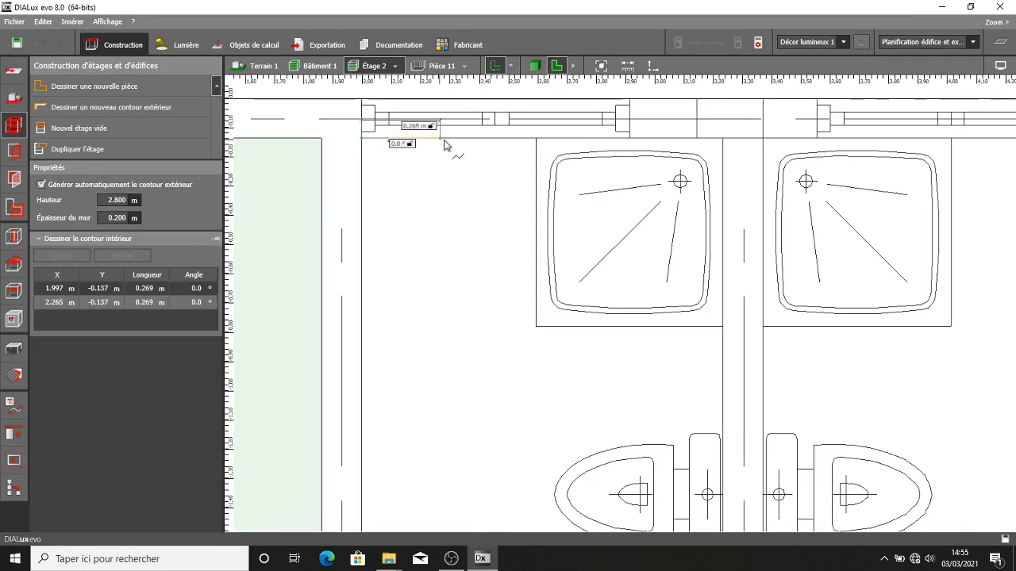
{"action": "left_click", "coordinate": [722, 167]}
- Trace the first bathroom's contour 2.473 m down the shared wall and 1.237 m along the door wall, and close the polygon
{"action": "scroll", "coordinate": [714, 322], "scroll_direction": "down", "scroll_amount": 4}
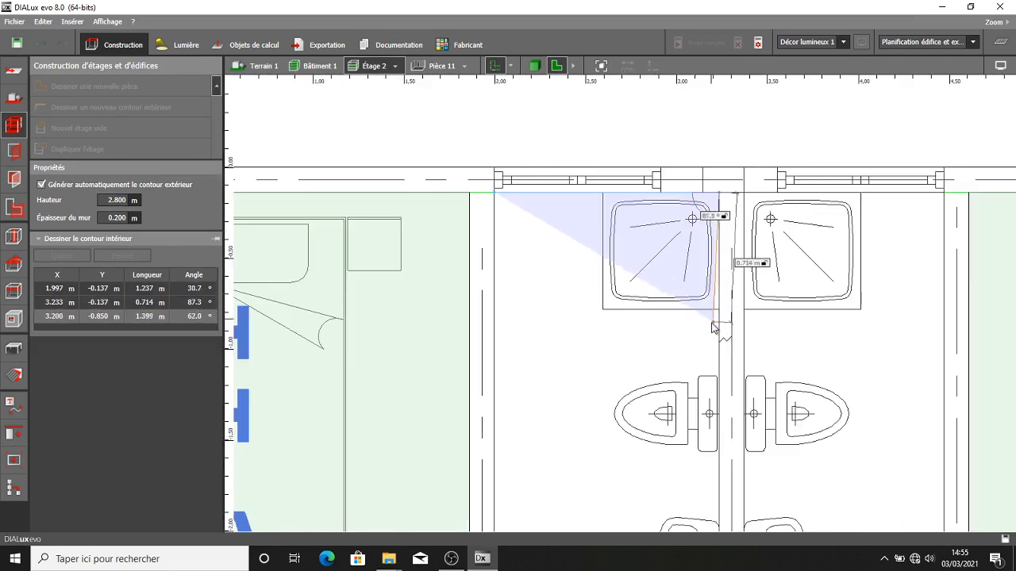
{"action": "scroll", "coordinate": [706, 389], "scroll_direction": "up", "scroll_amount": 4}
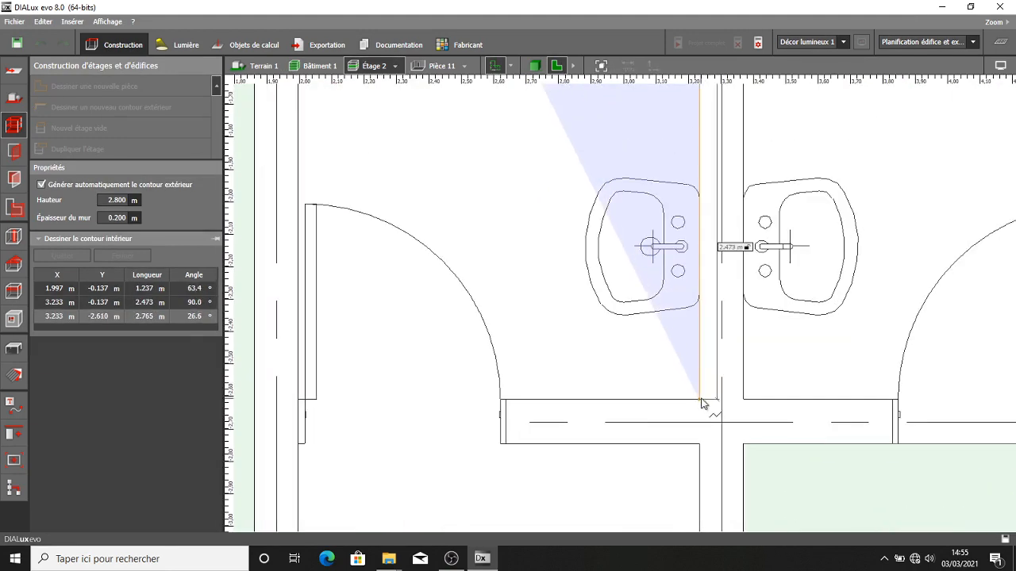
{"action": "left_click", "coordinate": [702, 400]}
{"action": "left_click", "coordinate": [302, 399]}
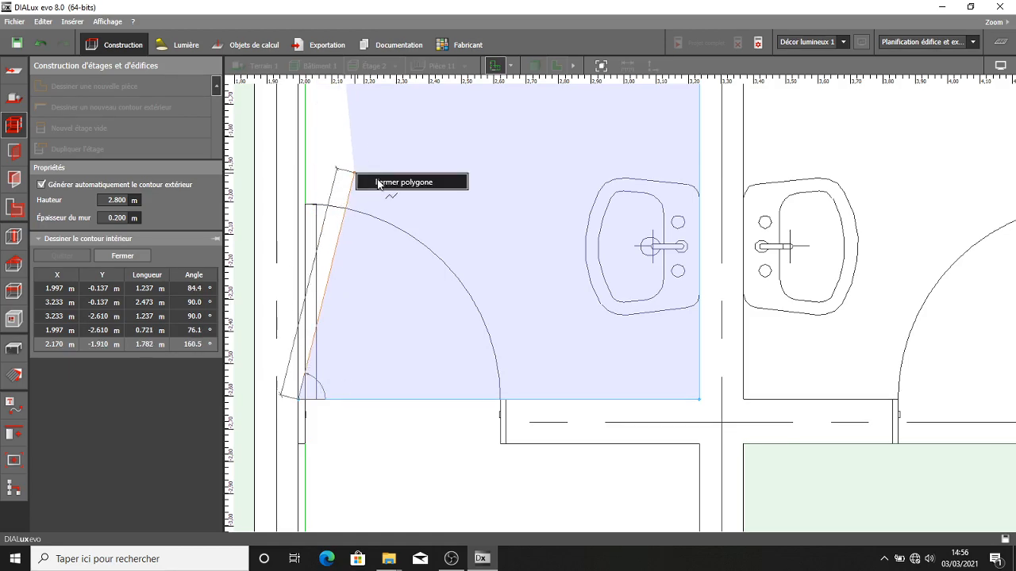
{"action": "left_click", "coordinate": [378, 184]}
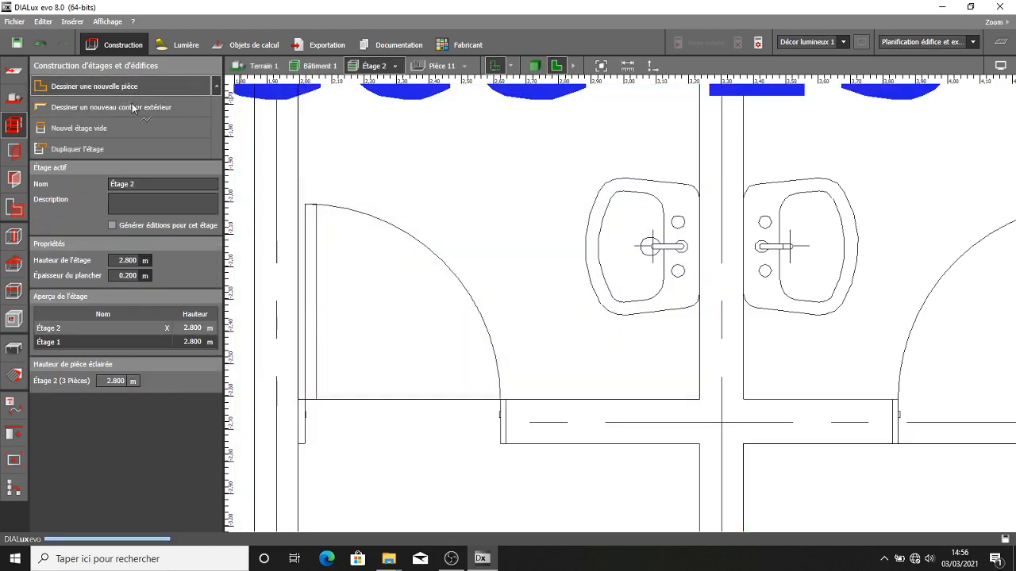
- Start another room and trace the second bathroom's contour 1.100 m along its window wall
{"action": "left_click", "coordinate": [111, 88]}
{"action": "scroll", "coordinate": [529, 220], "scroll_direction": "down", "scroll_amount": 3}
{"action": "scroll", "coordinate": [523, 150], "scroll_direction": "up", "scroll_amount": 8}
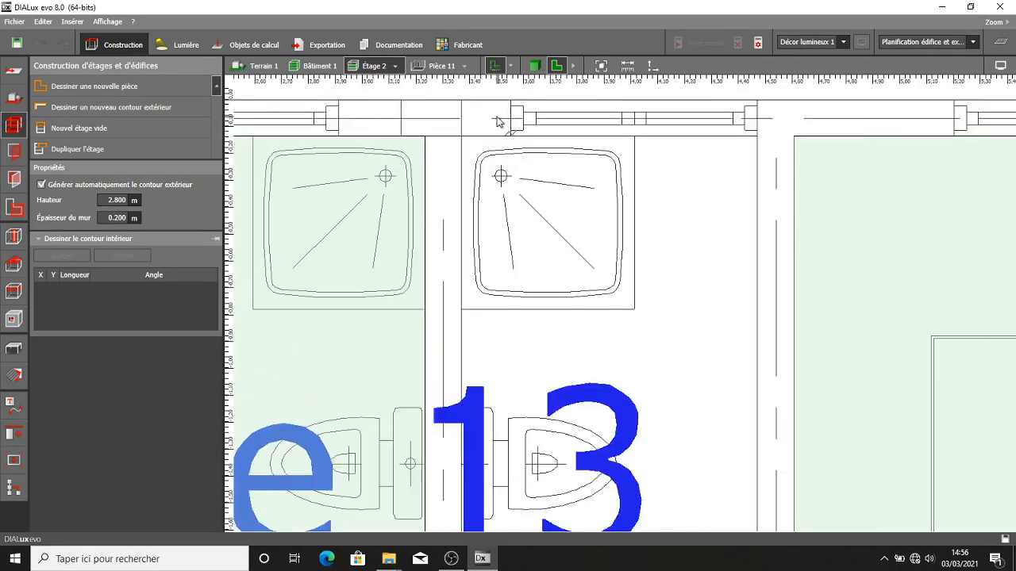
{"action": "left_click", "coordinate": [428, 161]}
{"action": "scroll", "coordinate": [476, 161], "scroll_direction": "down", "scroll_amount": 3}
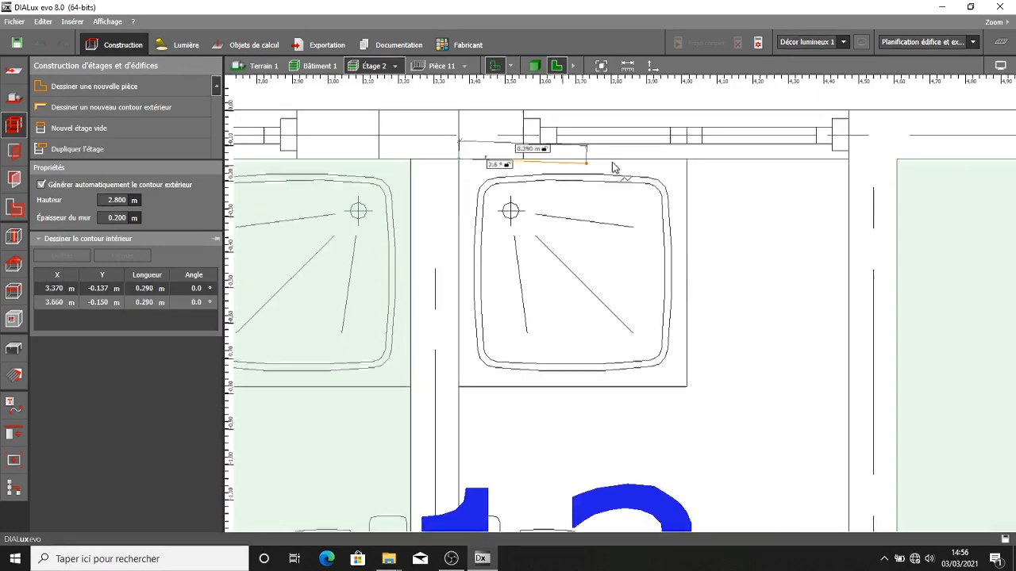
{"action": "scroll", "coordinate": [826, 163], "scroll_direction": "up", "scroll_amount": 2}
{"action": "left_click", "coordinate": [849, 162]}
- Trace the second bathroom's contour 2.473 m down the bedroom-side wall and 1.100 m along the door wall, and close the polygon
{"action": "scroll", "coordinate": [754, 199], "scroll_direction": "down", "scroll_amount": 2}
{"action": "scroll", "coordinate": [715, 317], "scroll_direction": "up", "scroll_amount": 4}
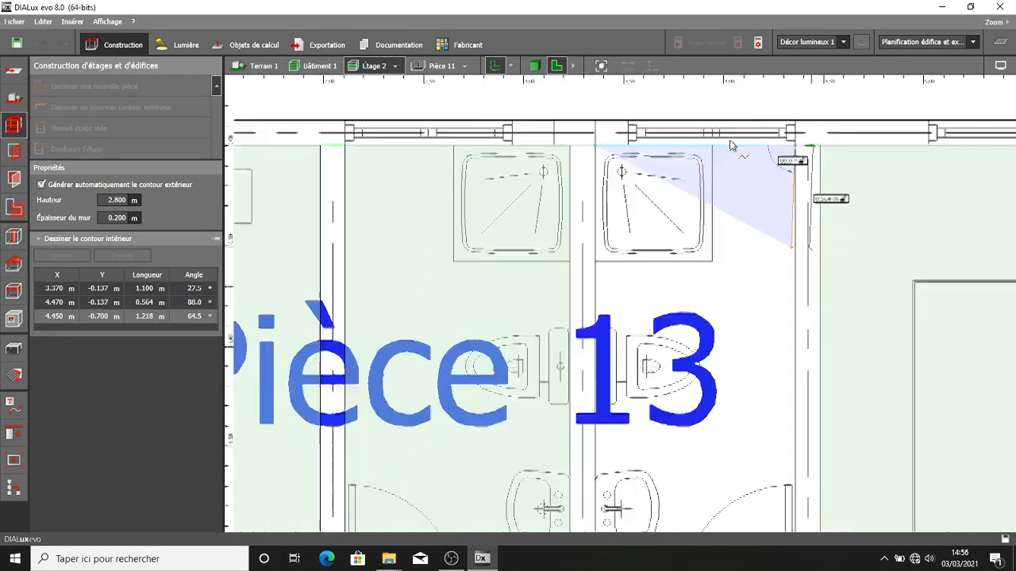
{"action": "scroll", "coordinate": [679, 342], "scroll_direction": "down", "scroll_amount": 2}
{"action": "scroll", "coordinate": [670, 317], "scroll_direction": "up", "scroll_amount": 2}
{"action": "scroll", "coordinate": [666, 261], "scroll_direction": "up", "scroll_amount": 3}
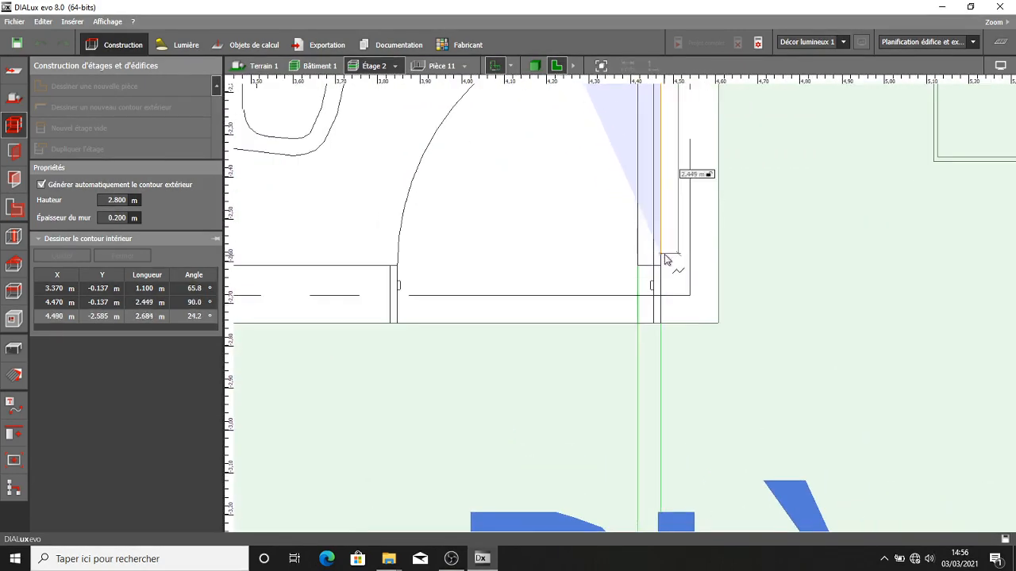
{"action": "left_click", "coordinate": [634, 282]}
{"action": "scroll", "coordinate": [567, 301], "scroll_direction": "down", "scroll_amount": 2}
{"action": "scroll", "coordinate": [413, 262], "scroll_direction": "up", "scroll_amount": 1}
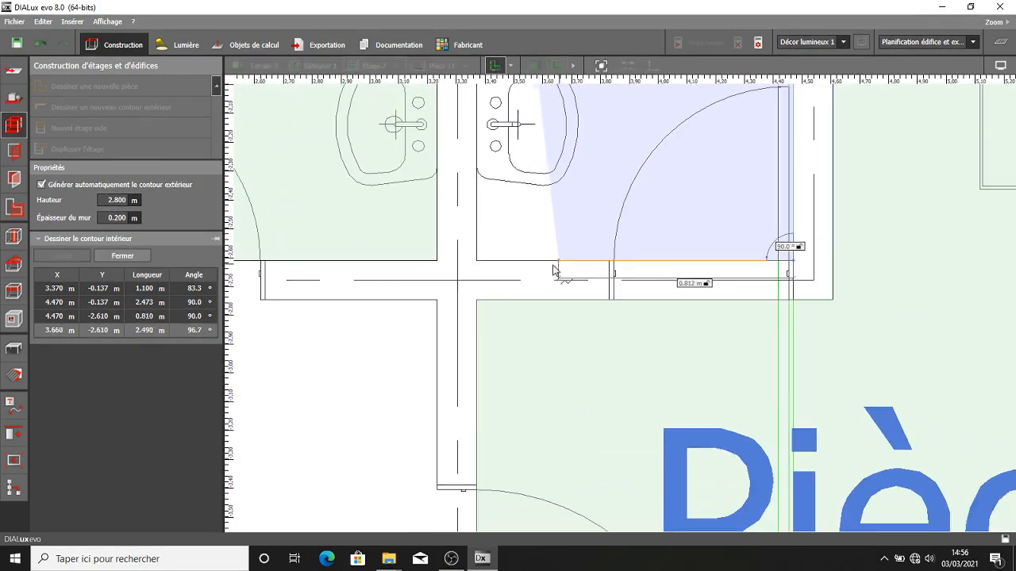
{"action": "left_click", "coordinate": [476, 259]}
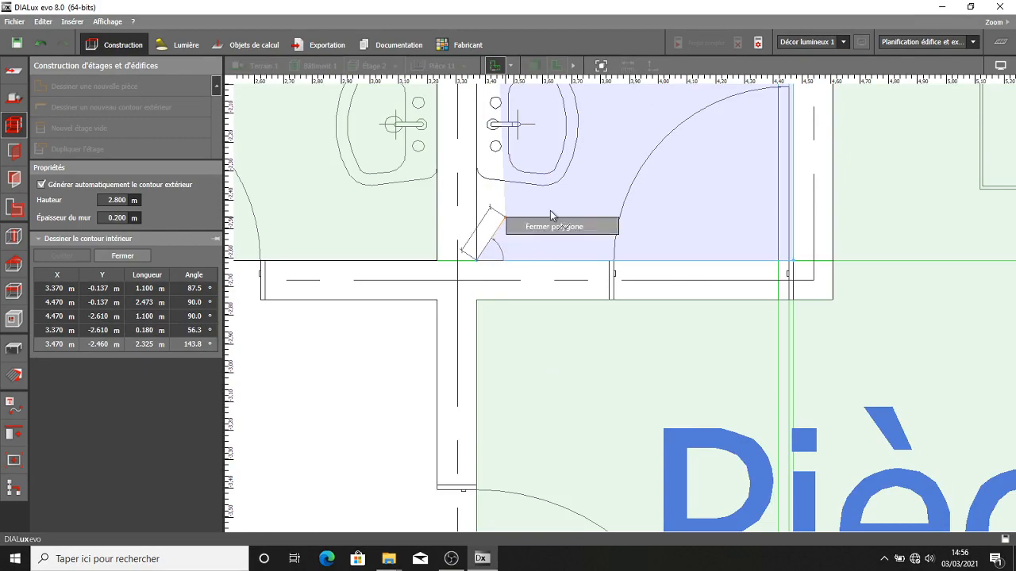
{"action": "left_click", "coordinate": [556, 225]}
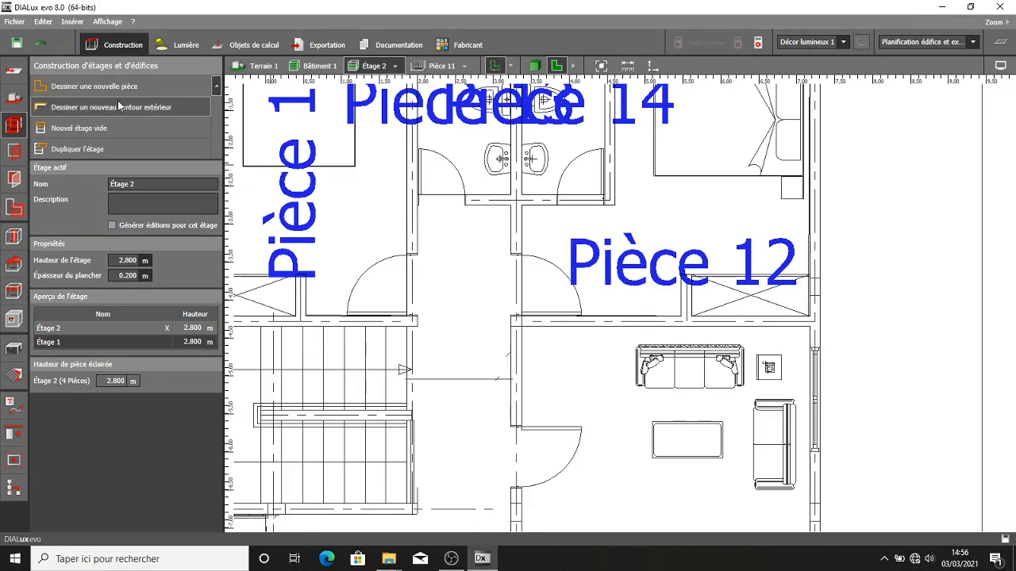
- Start a new room for the master suite below Pièce 12 and trace 3.803 m along the wall behind the sofa
{"action": "left_click", "coordinate": [117, 103]}
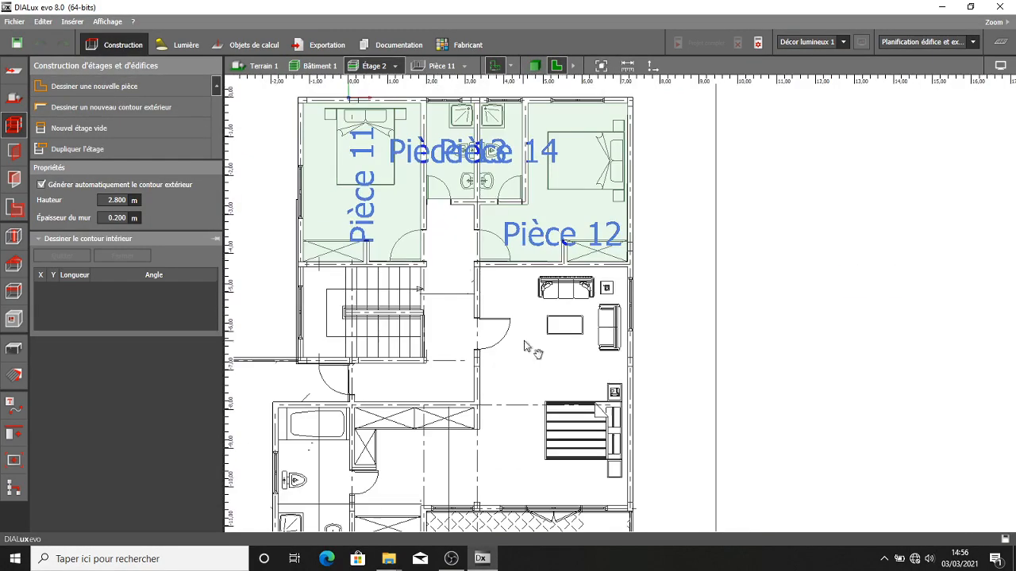
{"action": "middle_click_drag", "start_coordinate": [566, 359], "coordinate": [535, 222]}
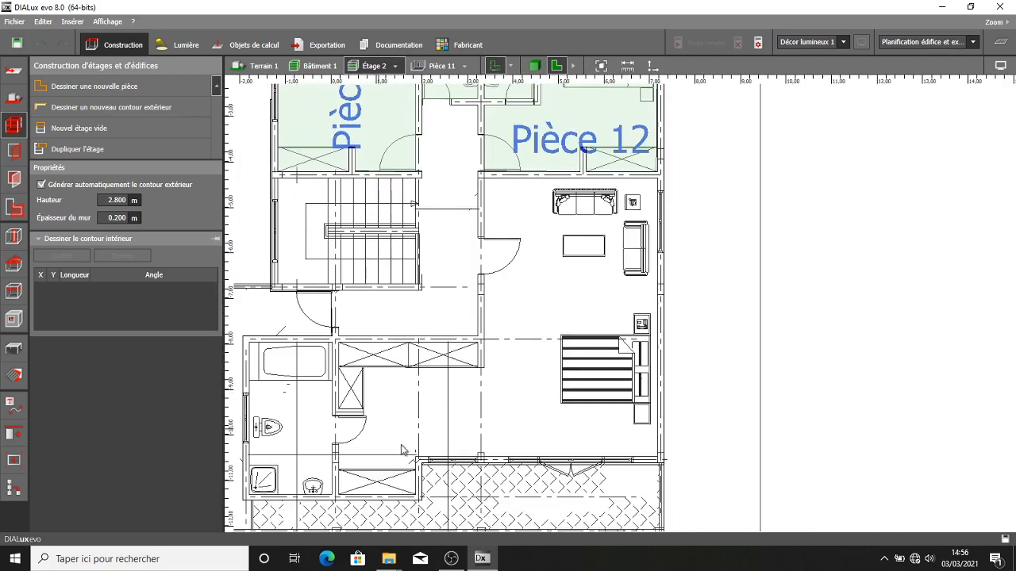
{"action": "scroll", "coordinate": [531, 246], "scroll_direction": "up", "scroll_amount": 6}
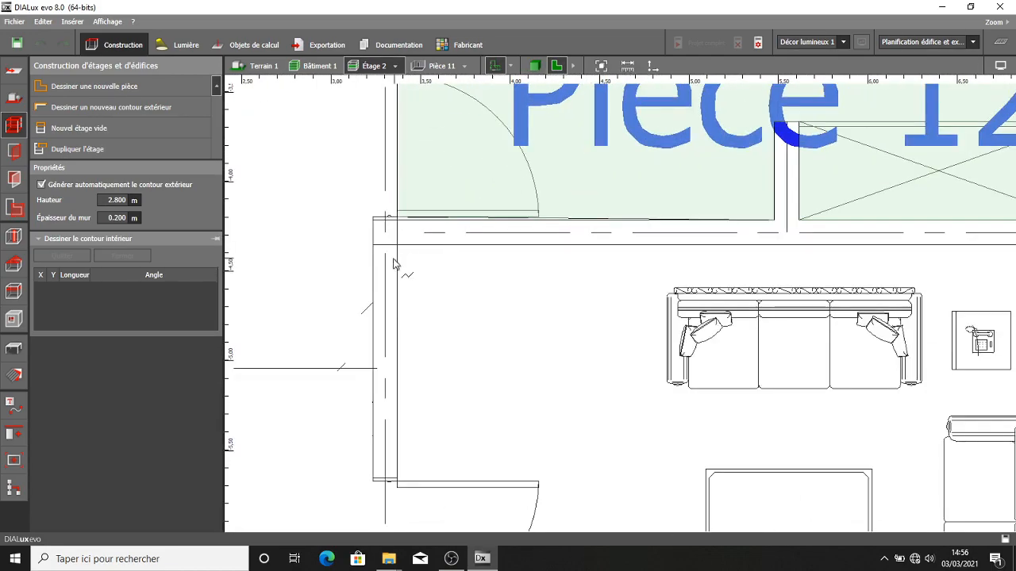
{"action": "left_click", "coordinate": [398, 251]}
{"action": "scroll", "coordinate": [412, 247], "scroll_direction": "down", "scroll_amount": 2}
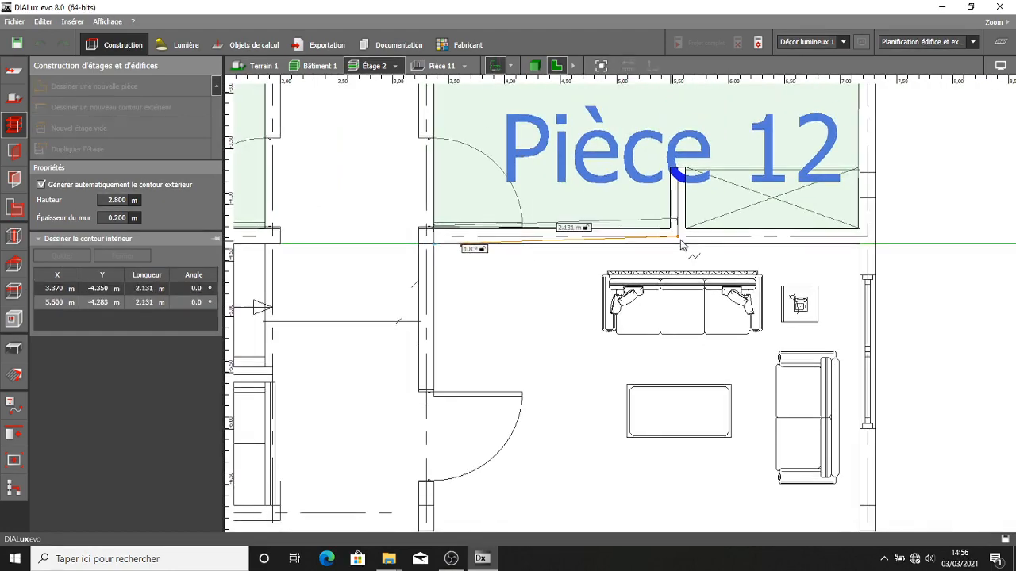
{"action": "left_click", "coordinate": [864, 250]}
- Trace the master suite's contour 6.137 m down the outer wall to the terrace wall corner
{"action": "scroll", "coordinate": [857, 262], "scroll_direction": "down", "scroll_amount": 2}
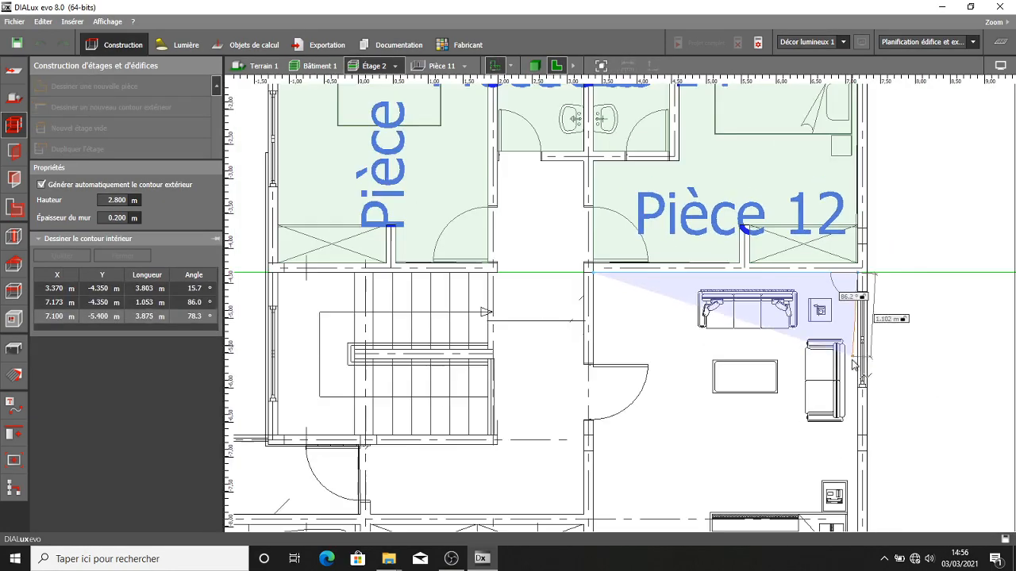
{"action": "middle_click_drag", "start_coordinate": [839, 341], "coordinate": [786, 159]}
{"action": "middle_click_drag", "start_coordinate": [793, 352], "coordinate": [748, 194]}
{"action": "scroll", "coordinate": [746, 298], "scroll_direction": "up", "scroll_amount": 3}
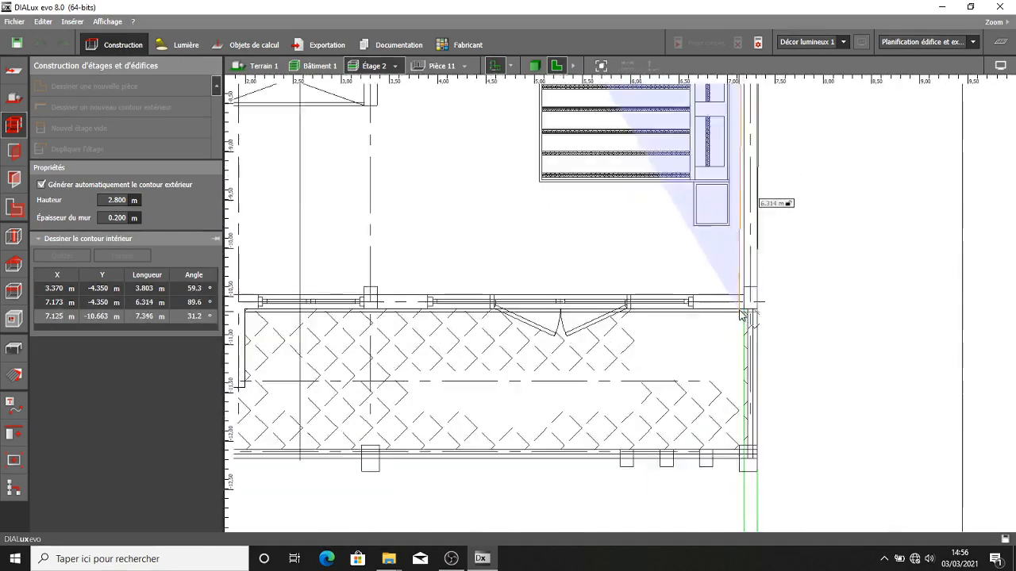
{"action": "left_click", "coordinate": [746, 298]}
- Trace the suite's contour 3.803 m along the terrace wall and around the column: 0.090 m up, 0.137 m across and 0.090 m down
{"action": "scroll", "coordinate": [746, 298], "scroll_direction": "down", "scroll_amount": 2}
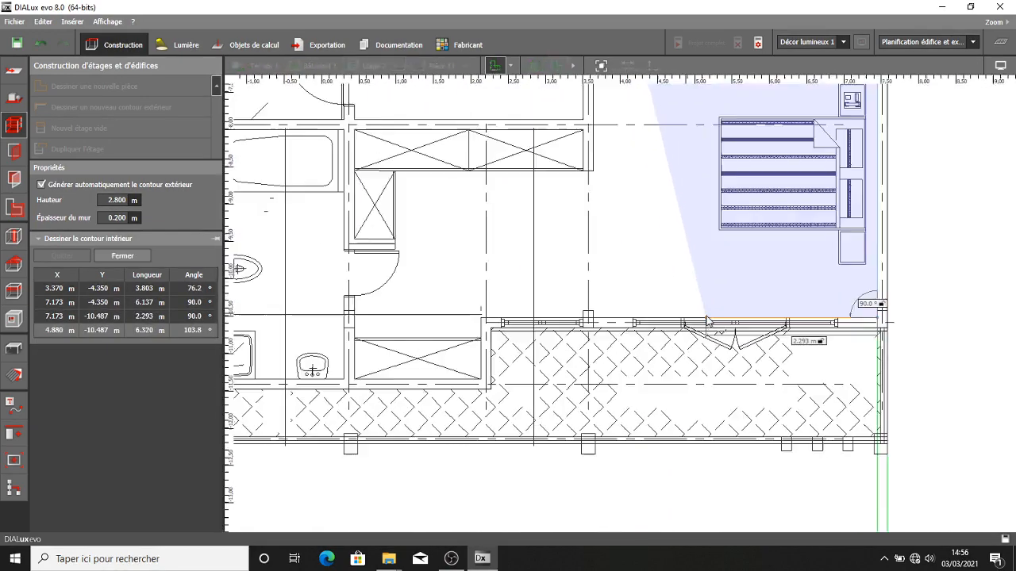
{"action": "scroll", "coordinate": [596, 310], "scroll_direction": "up", "scroll_amount": 3}
{"action": "left_click", "coordinate": [573, 309]}
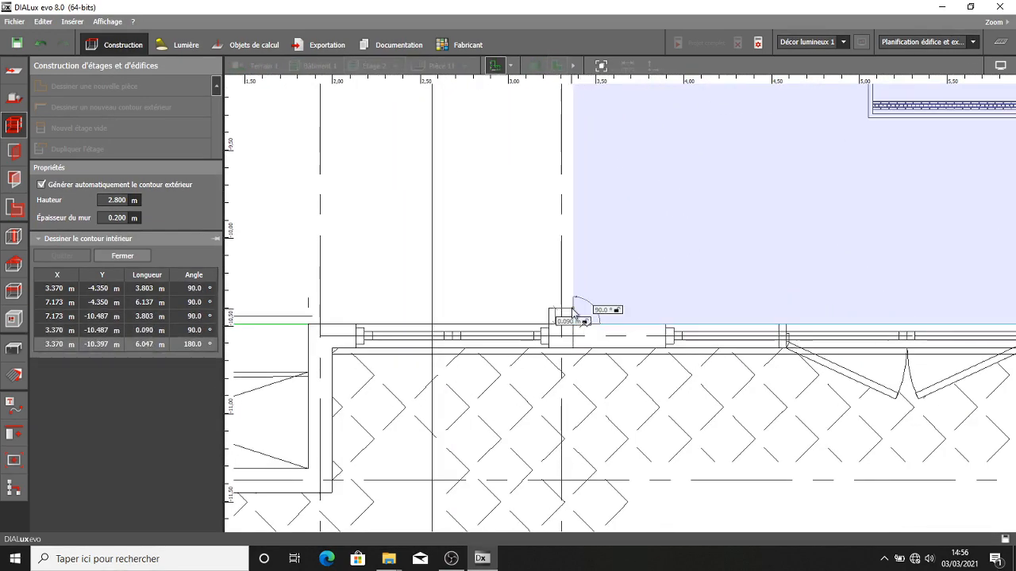
{"action": "left_click", "coordinate": [554, 309]}
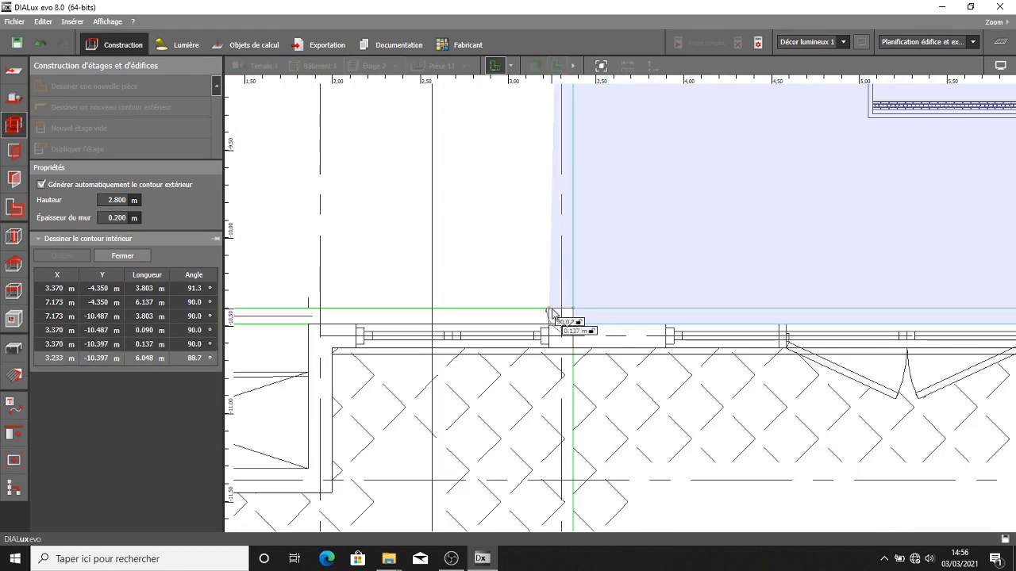
{"action": "left_click", "coordinate": [553, 325]}
- Trace the suite's contour 1.373 m along the remaining terrace wall and 0.827 m down the side of the lower closet
{"action": "left_click", "coordinate": [314, 327]}
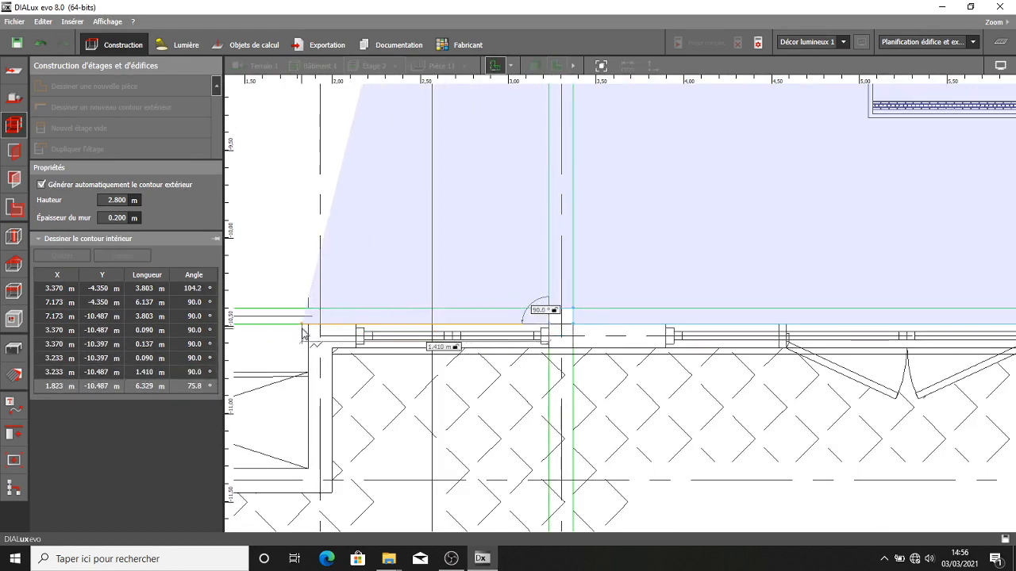
{"action": "left_click", "coordinate": [308, 326]}
{"action": "scroll", "coordinate": [313, 327], "scroll_direction": "down", "scroll_amount": 4}
{"action": "middle_click_drag", "start_coordinate": [314, 328], "coordinate": [496, 293]}
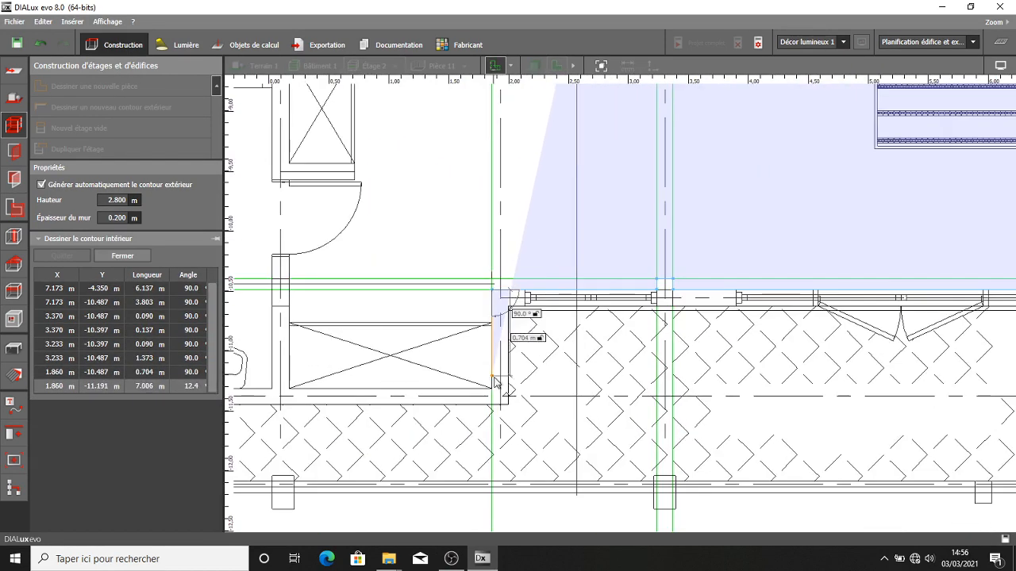
{"action": "left_click", "coordinate": [496, 392]}
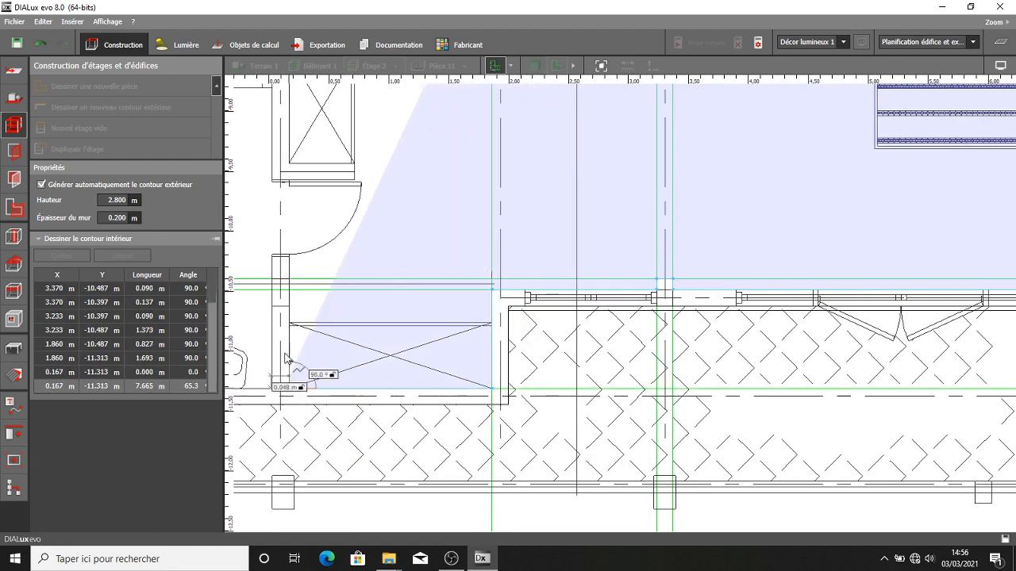
- Trace the suite's contour 1.693 m along the lower closet's back wall and 1.740 m up the bathroom wall past the door
{"action": "left_click", "coordinate": [294, 391]}
{"action": "scroll", "coordinate": [301, 288], "scroll_direction": "down", "scroll_amount": 3}
{"action": "scroll", "coordinate": [303, 286], "scroll_direction": "up", "scroll_amount": 3}
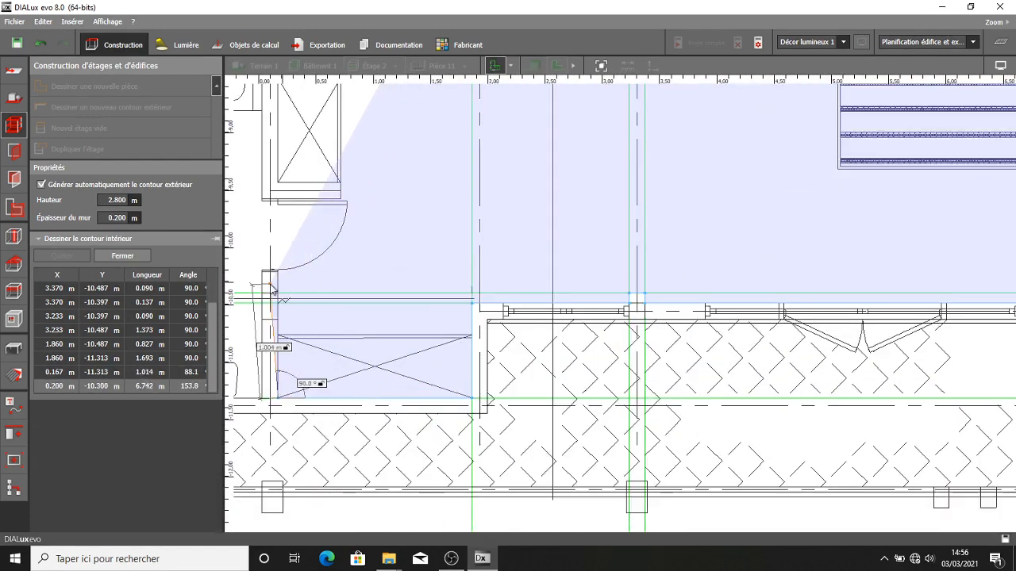
{"action": "scroll", "coordinate": [271, 238], "scroll_direction": "up", "scroll_amount": 2}
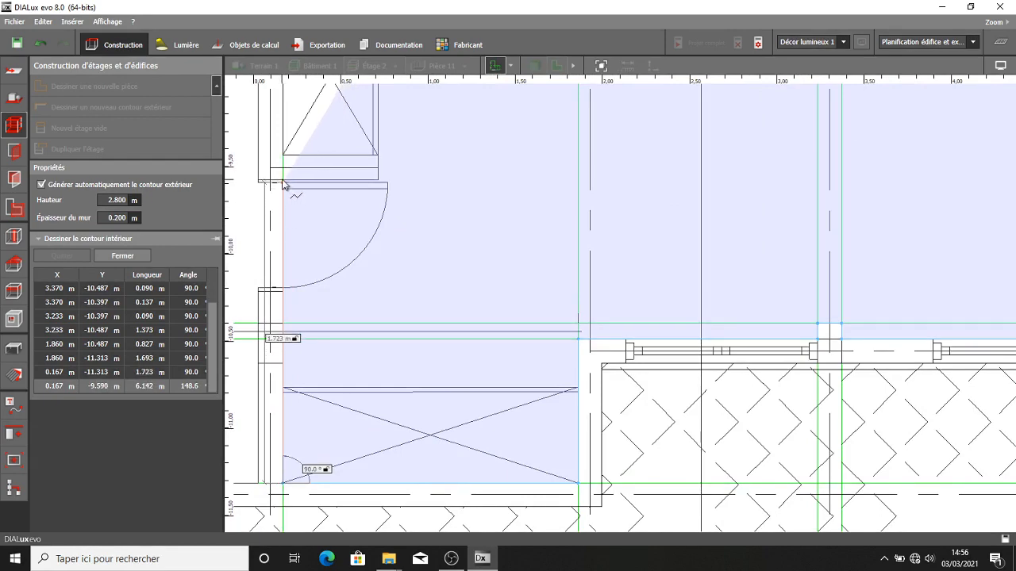
{"action": "left_click", "coordinate": [283, 182]}
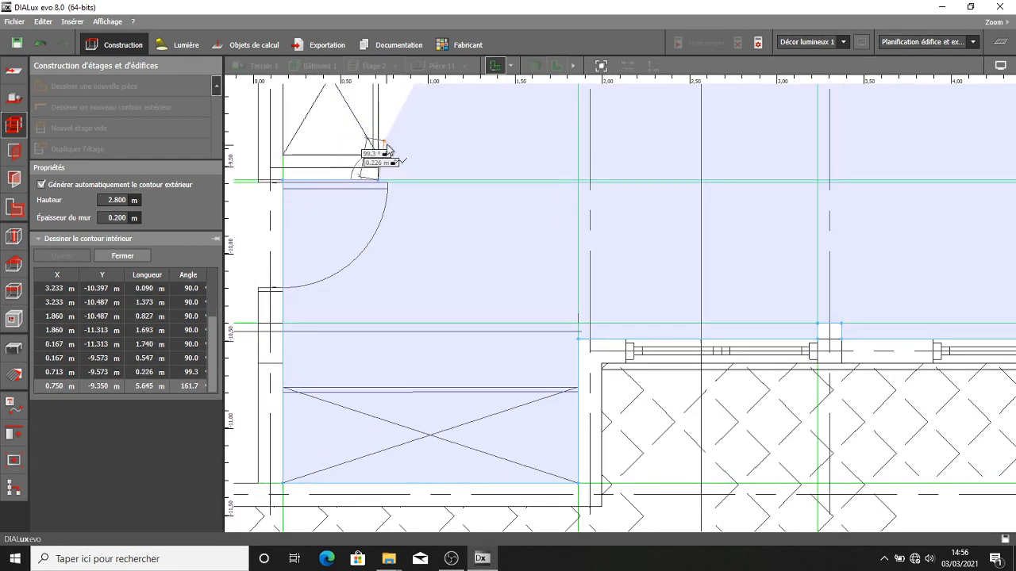
- Trace around the partition beside the bathroom door: 0.547 m across, 0.140 m up and 0.547 m back to the wall
{"action": "scroll", "coordinate": [387, 147], "scroll_direction": "down", "scroll_amount": 1}
{"action": "middle_click_drag", "start_coordinate": [395, 150], "coordinate": [390, 353]}
{"action": "scroll", "coordinate": [390, 353], "scroll_direction": "up", "scroll_amount": 2}
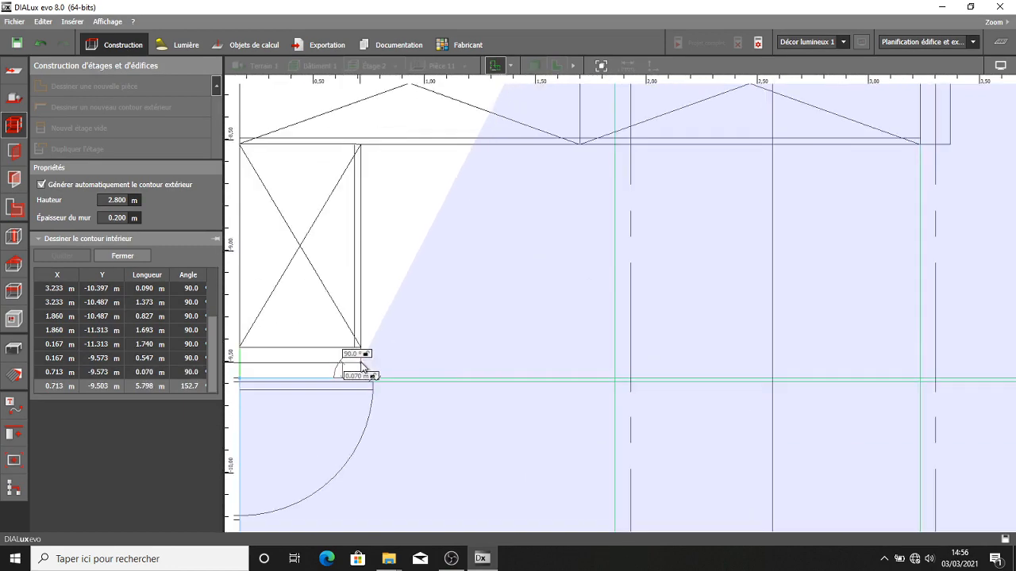
{"action": "scroll", "coordinate": [361, 367], "scroll_direction": "down", "scroll_amount": 1}
{"action": "middle_click_drag", "start_coordinate": [363, 363], "coordinate": [403, 329]}
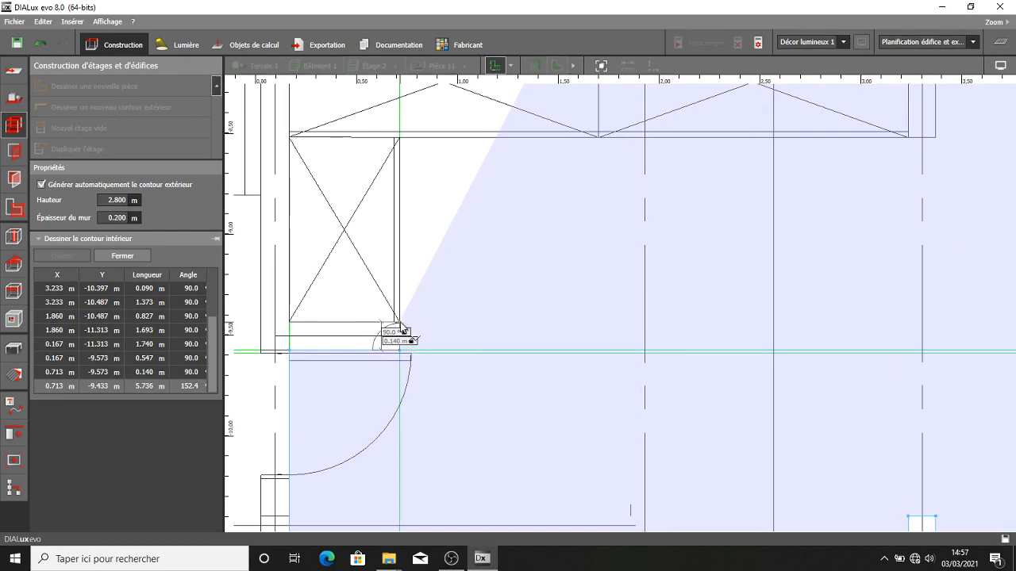
{"action": "left_click", "coordinate": [401, 327]}
{"action": "left_click", "coordinate": [291, 322]}
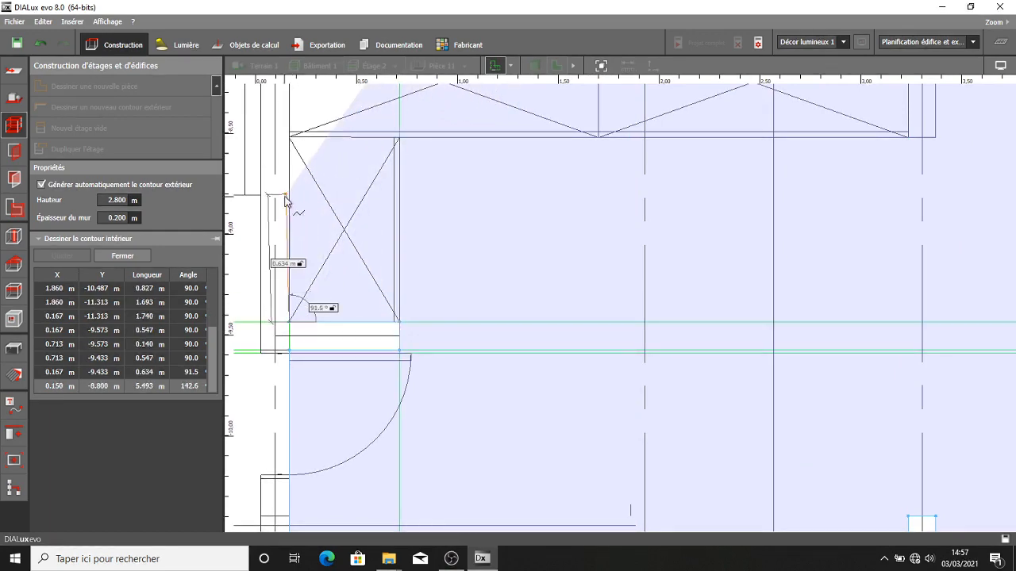
- Trace the suite's contour 1.467 m up the bathroom wall behind the closets to the upper closet's back corner
{"action": "middle_click_drag", "start_coordinate": [286, 202], "coordinate": [279, 377]}
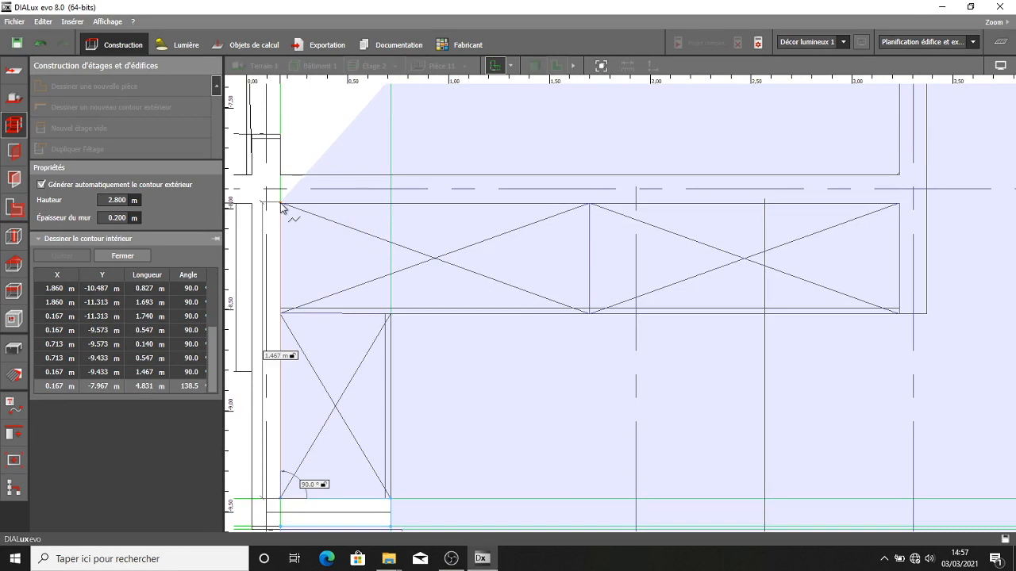
{"action": "scroll", "coordinate": [283, 209], "scroll_direction": "down", "scroll_amount": 1}
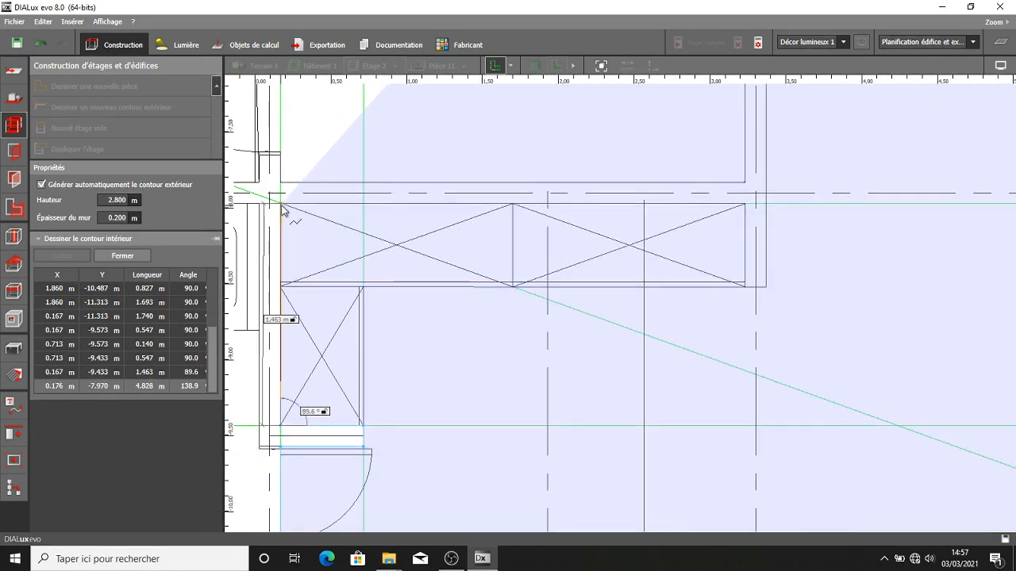
{"action": "left_click", "coordinate": [281, 204]}
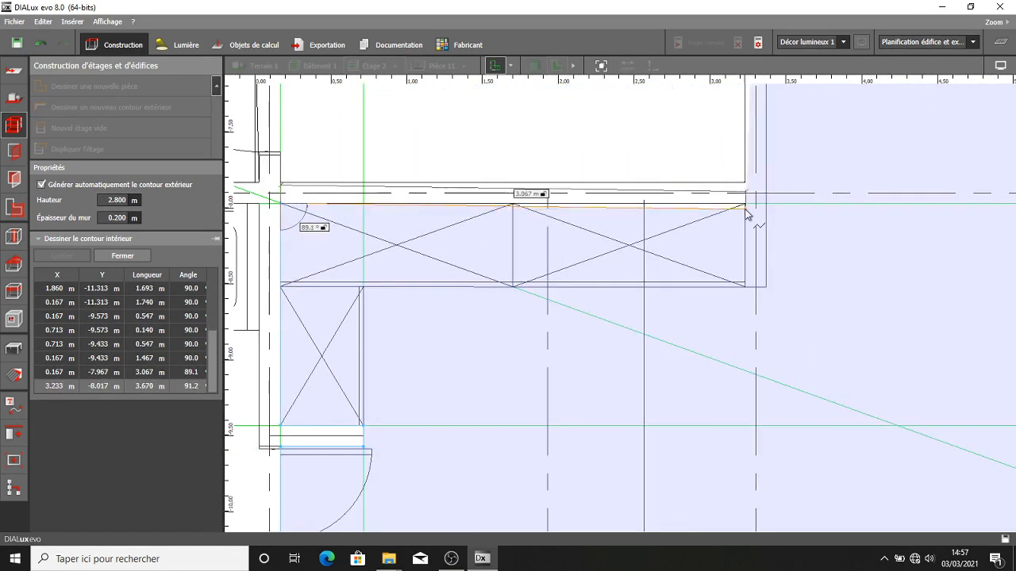
- Trace the suite's contour 3.067 m along the upper closets, 0.550 m down and 0.137 m across the wall end, and close the polygon
{"action": "left_click", "coordinate": [747, 204]}
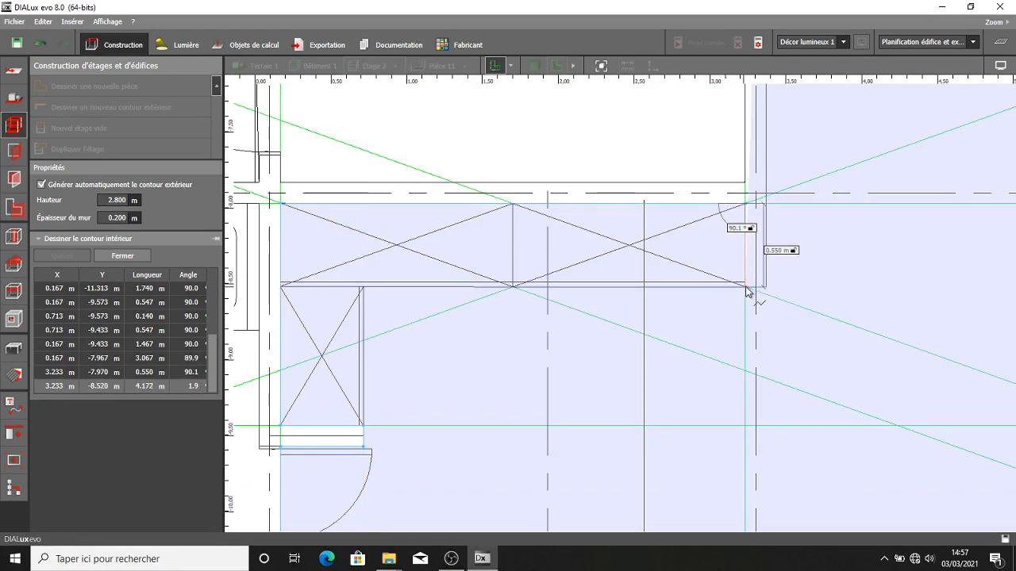
{"action": "left_click", "coordinate": [746, 287]}
{"action": "left_click", "coordinate": [766, 287]}
{"action": "scroll", "coordinate": [793, 240], "scroll_direction": "down", "scroll_amount": 2}
{"action": "middle_click_drag", "start_coordinate": [787, 239], "coordinate": [543, 403]}
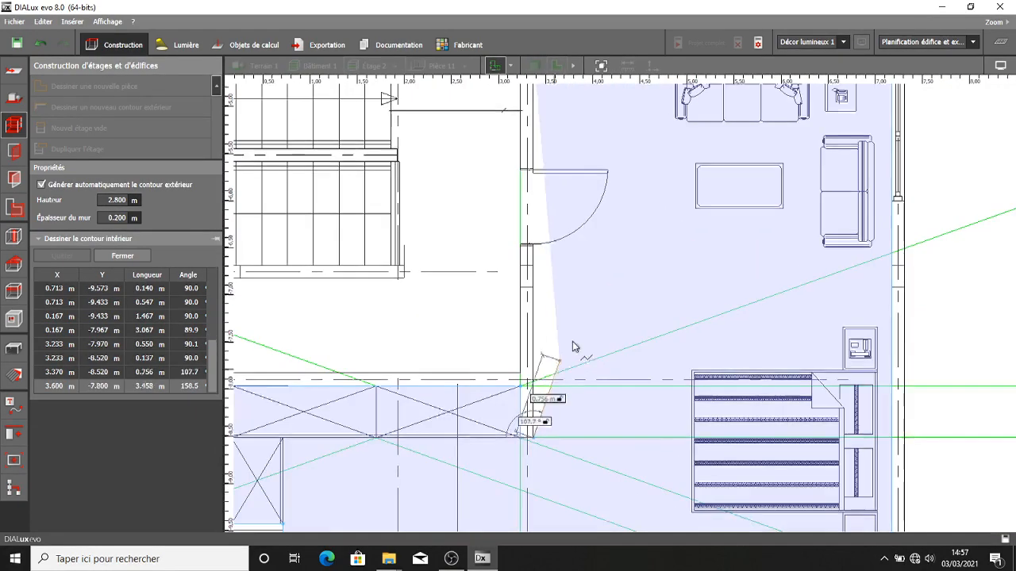
{"action": "left_click", "coordinate": [614, 298]}
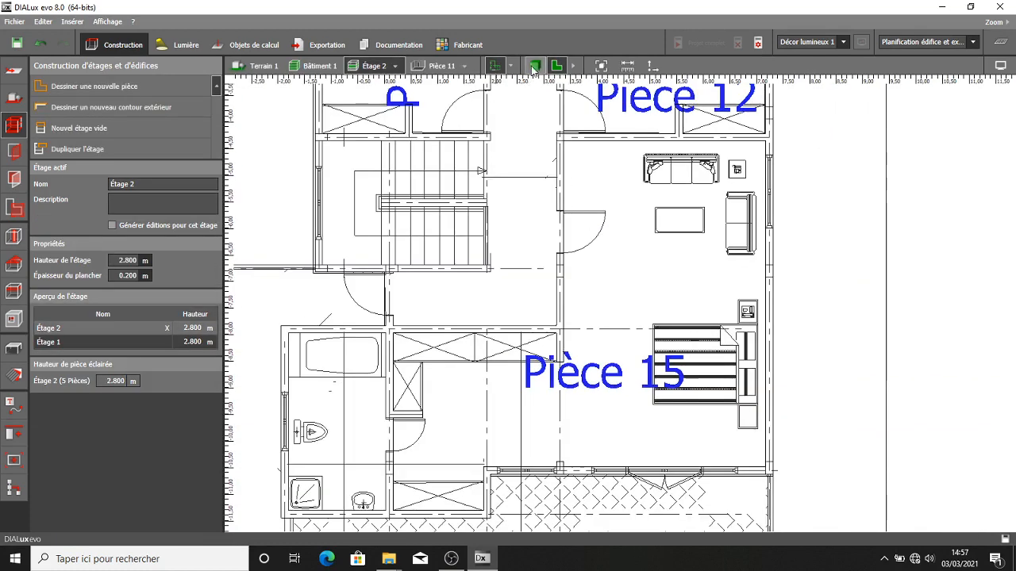
- Examine the traced suite and the storey's other rooms in 3D, and return to the floor plan
{"action": "left_click", "coordinate": [534, 66]}
{"action": "right_click_drag", "start_coordinate": [610, 285], "coordinate": [527, 346]}
{"action": "left_click_drag", "start_coordinate": [524, 353], "coordinate": [524, 65]}
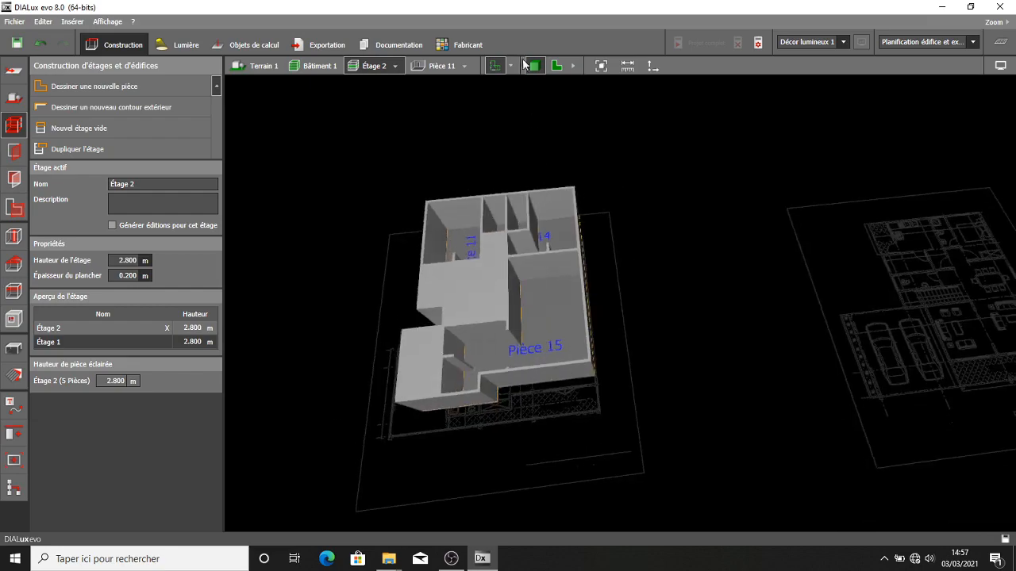
{"action": "left_click", "coordinate": [555, 67]}
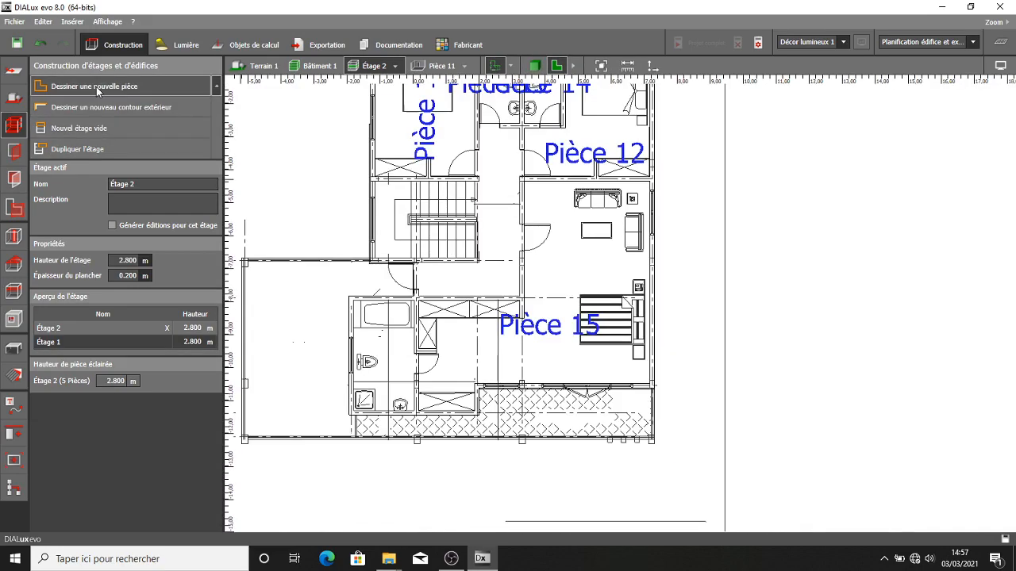
- Start a new room for the suite's bathroom and trace its contour 1.830 m along the wall behind the bathtub
{"action": "left_click", "coordinate": [95, 86]}
{"action": "scroll", "coordinate": [498, 231], "scroll_direction": "down", "scroll_amount": 2}
{"action": "scroll", "coordinate": [422, 328], "scroll_direction": "up", "scroll_amount": 3}
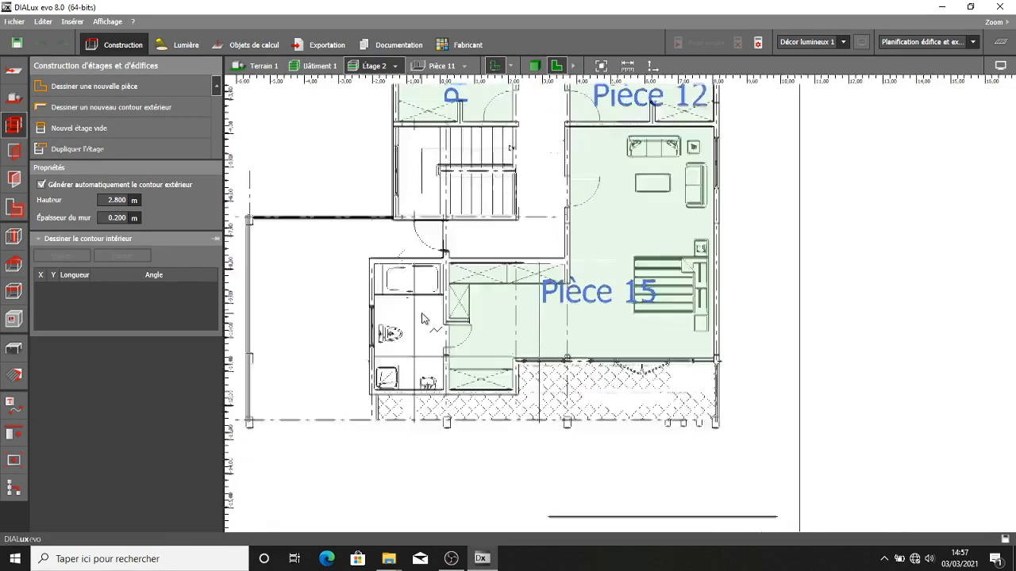
{"action": "scroll", "coordinate": [366, 270], "scroll_direction": "up", "scroll_amount": 1}
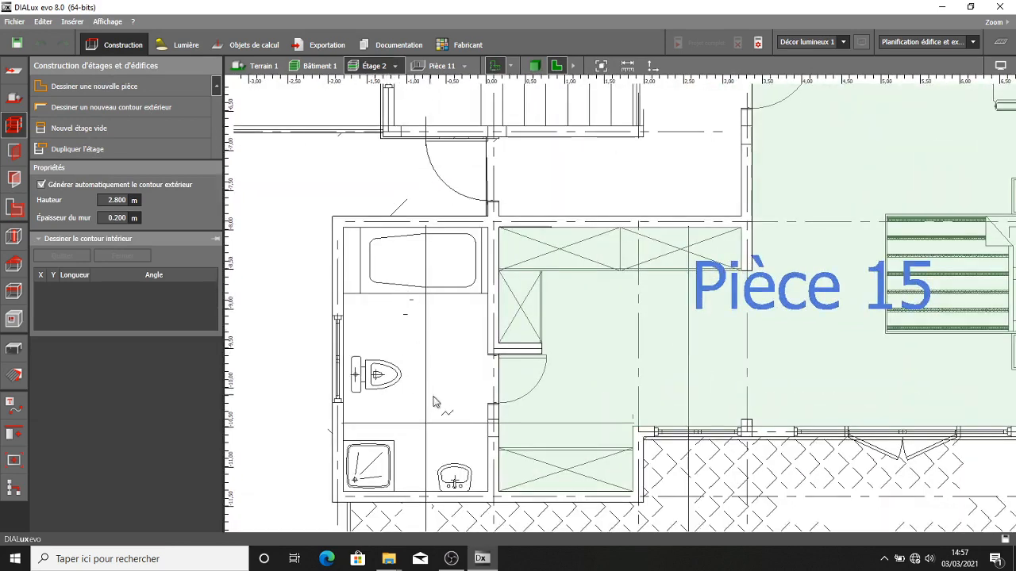
{"action": "scroll", "coordinate": [403, 223], "scroll_direction": "up", "scroll_amount": 2}
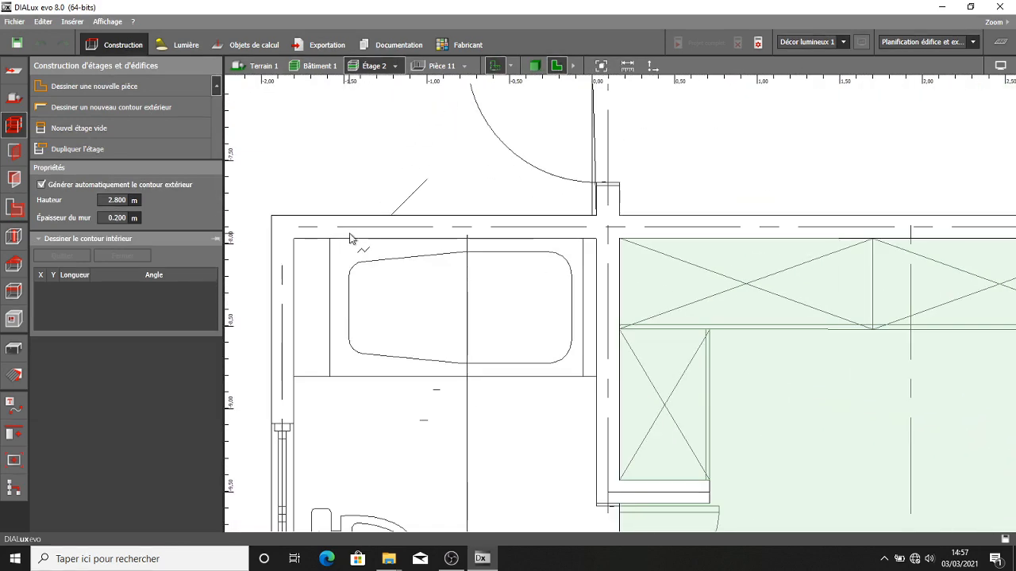
{"action": "left_click", "coordinate": [296, 243]}
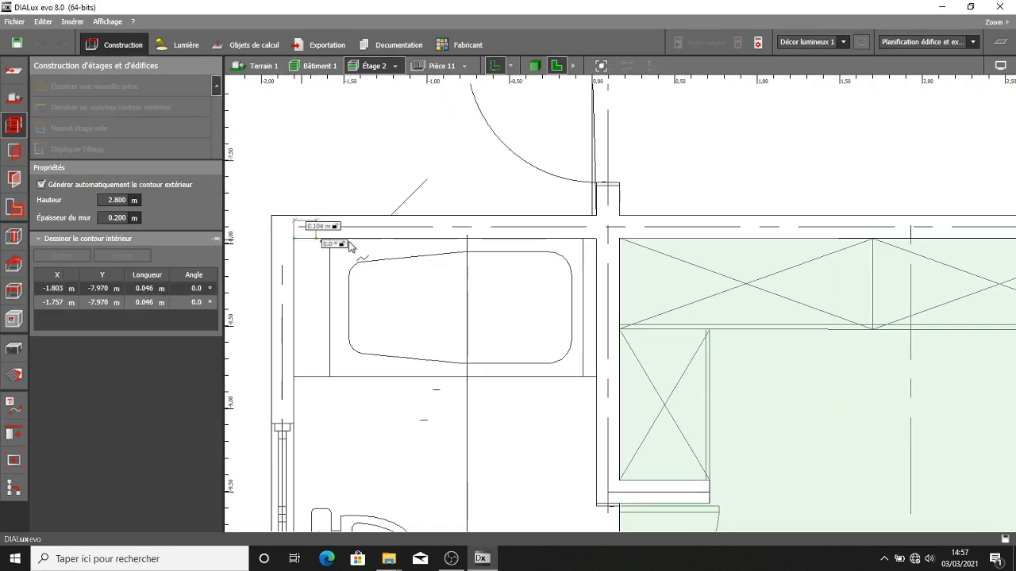
{"action": "left_click", "coordinate": [597, 240]}
- Trace the bathroom's contour 3.343 m down the closet-side wall and 1.830 m along the washbasin and shower wall, and close the polygon
{"action": "scroll", "coordinate": [600, 270], "scroll_direction": "down", "scroll_amount": 3}
{"action": "scroll", "coordinate": [599, 365], "scroll_direction": "up", "scroll_amount": 3}
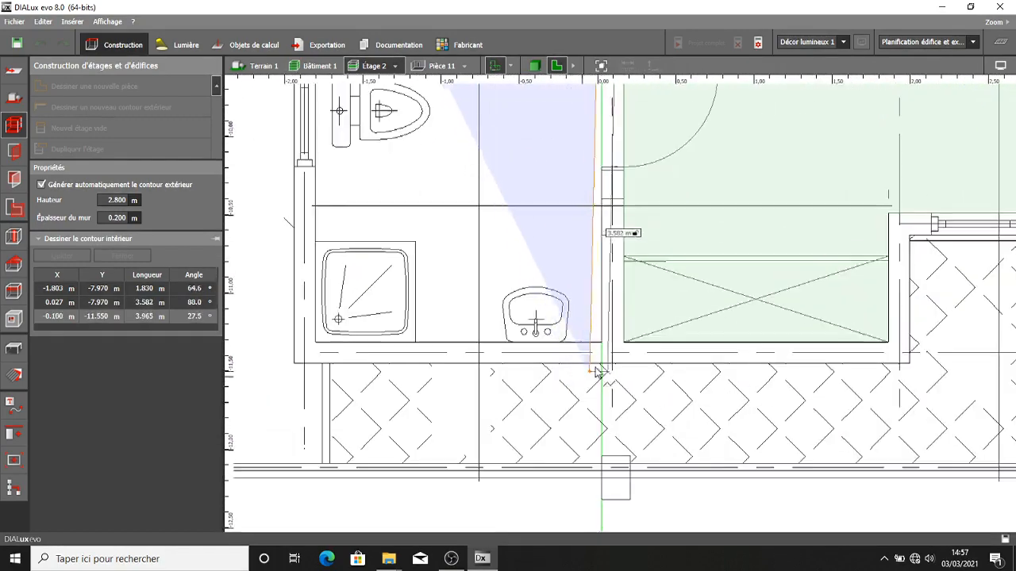
{"action": "left_click", "coordinate": [601, 344]}
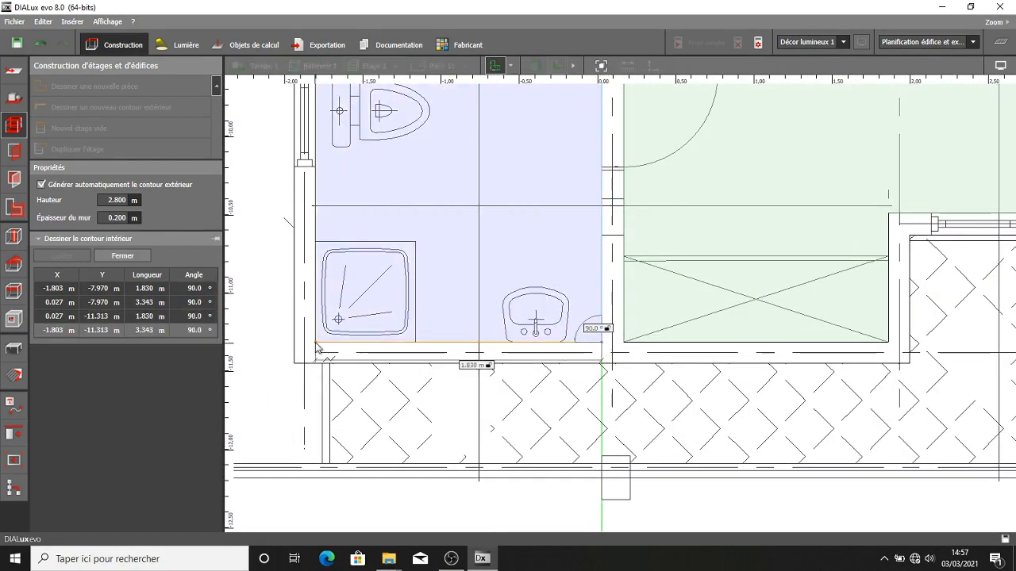
{"action": "left_click", "coordinate": [316, 346]}
{"action": "right_click", "coordinate": [352, 200]}
{"action": "left_click", "coordinate": [389, 211]}
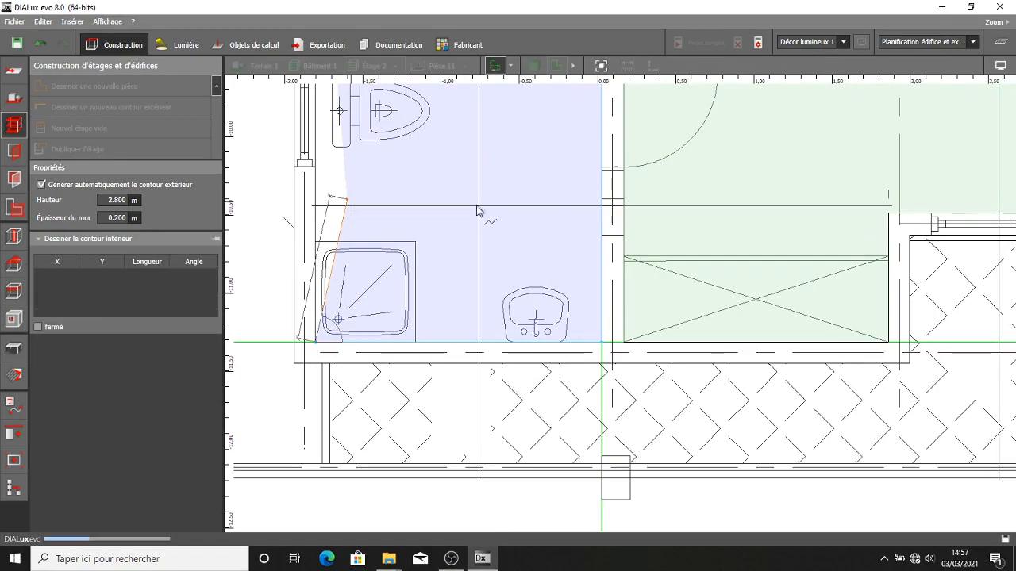
- Start a new room for the corridor at the corner below the wall between the two small bathrooms, dismissing the save reminder
{"action": "scroll", "coordinate": [477, 210], "scroll_direction": "down", "scroll_amount": 5}
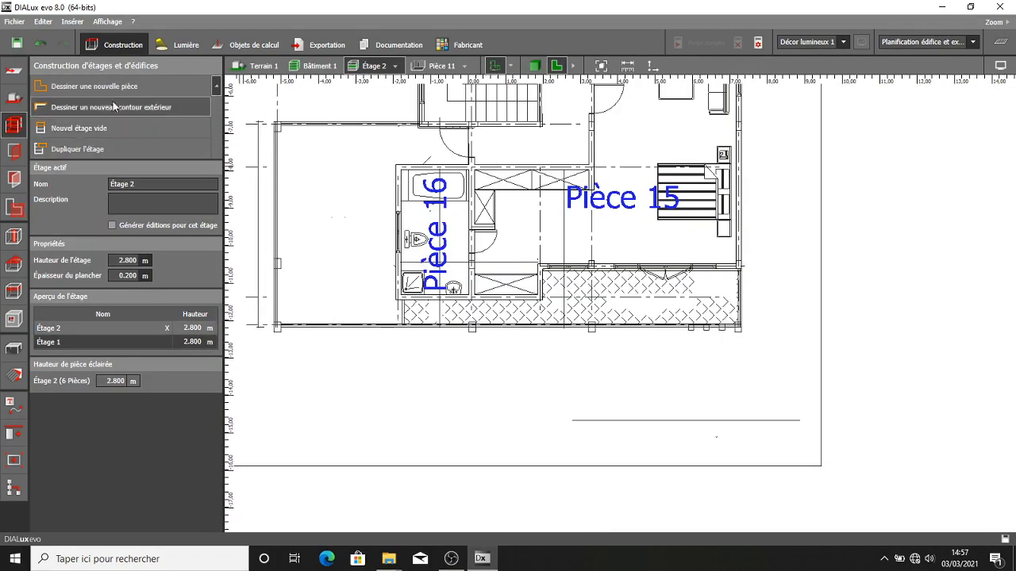
{"action": "left_click", "coordinate": [132, 100]}
{"action": "middle_click_drag", "start_coordinate": [605, 138], "coordinate": [651, 256]}
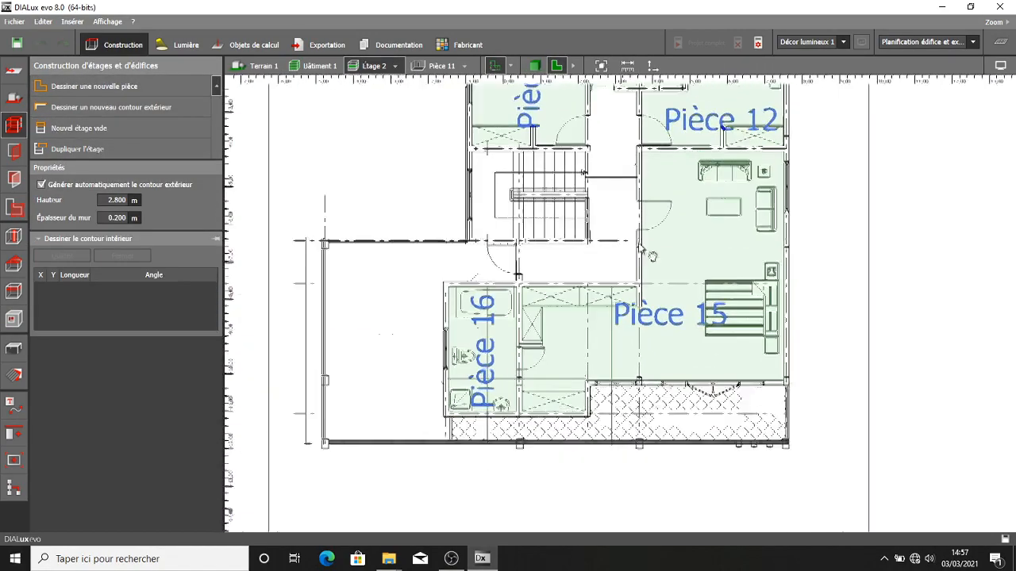
{"action": "scroll", "coordinate": [650, 256], "scroll_direction": "up", "scroll_amount": 4}
{"action": "scroll", "coordinate": [551, 325], "scroll_direction": "down", "scroll_amount": 2}
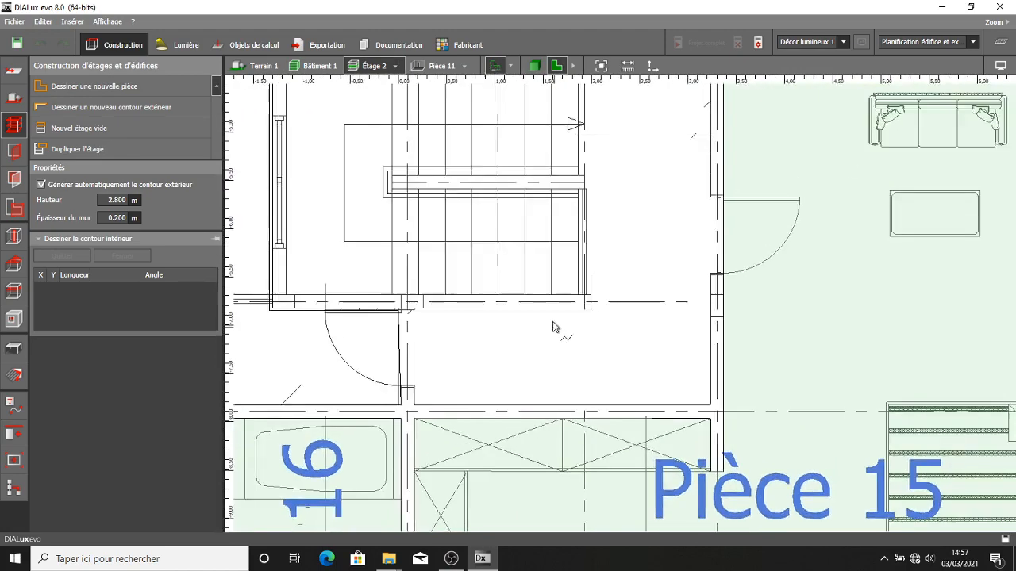
{"action": "middle_click_drag", "start_coordinate": [551, 325], "coordinate": [565, 245]}
{"action": "scroll", "coordinate": [532, 187], "scroll_direction": "up", "scroll_amount": 2}
{"action": "scroll", "coordinate": [572, 198], "scroll_direction": "up", "scroll_amount": 2}
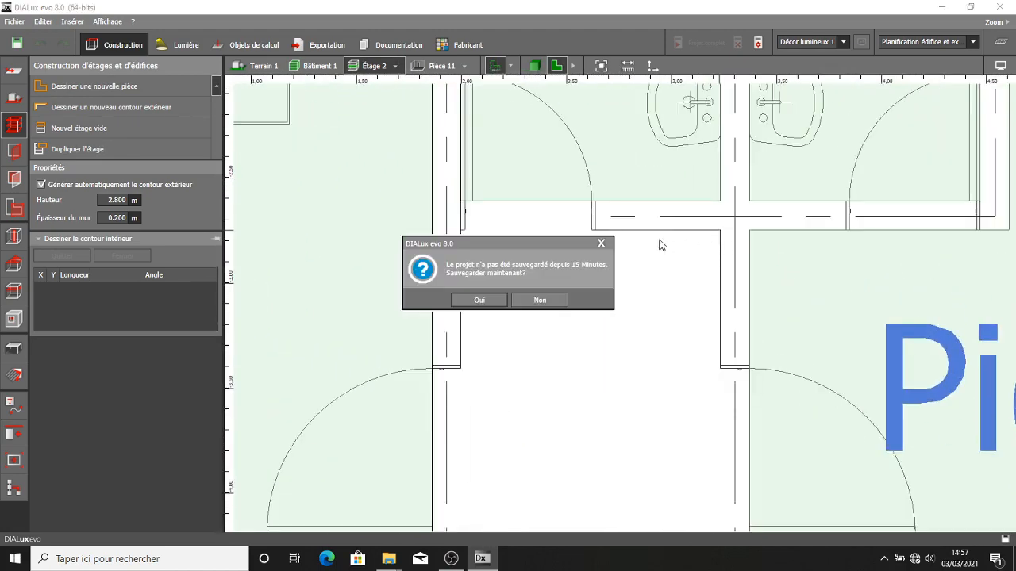
{"action": "left_click", "coordinate": [601, 244]}
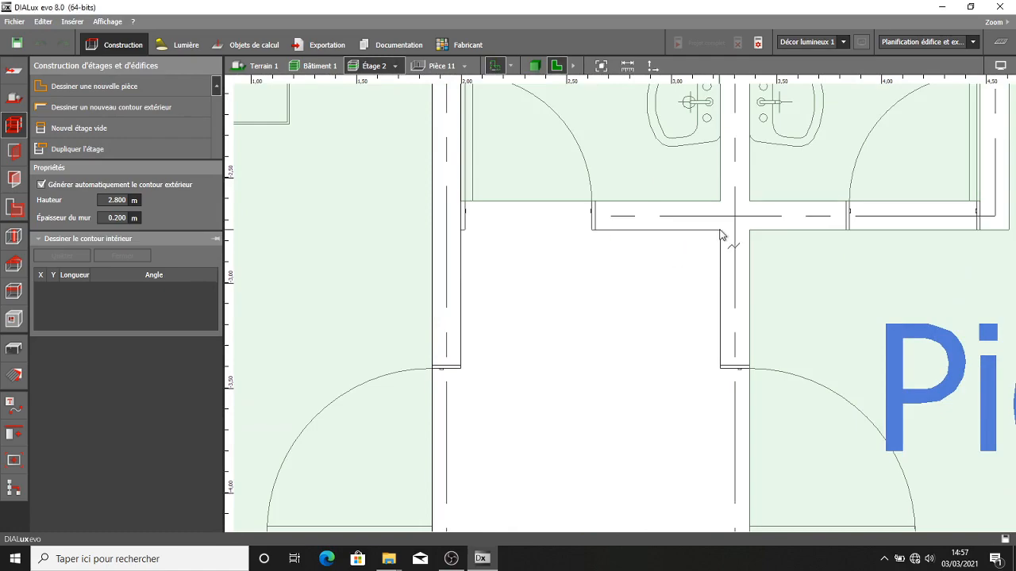
{"action": "left_click", "coordinate": [721, 234]}
- Trace the corridor's contour 5.083 m down the bedroom and suite wall and 3.057 m along the wall behind the closets
{"action": "scroll", "coordinate": [722, 246], "scroll_direction": "down", "scroll_amount": 3}
{"action": "middle_click_drag", "start_coordinate": [749, 288], "coordinate": [699, 185]}
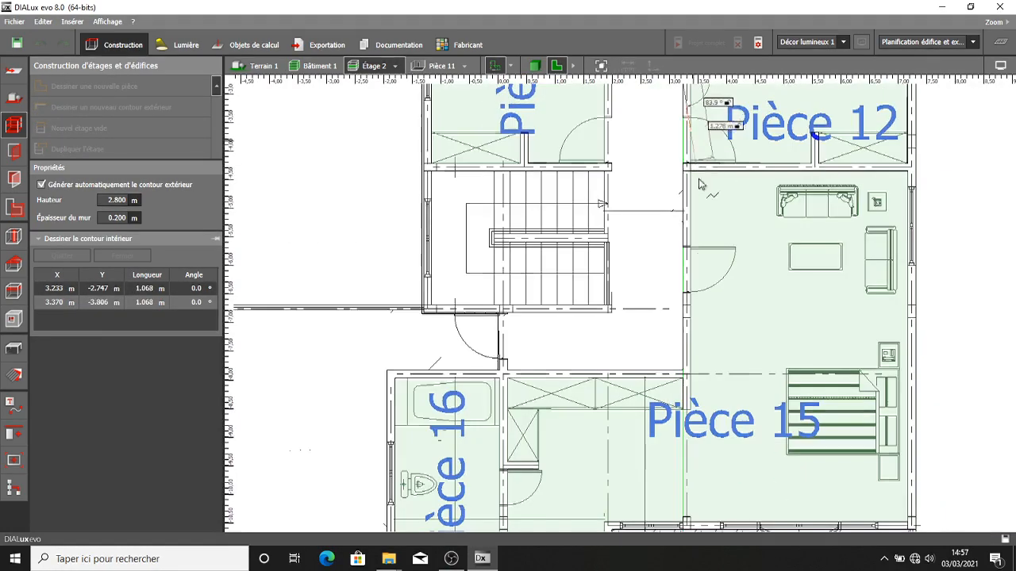
{"action": "left_click", "coordinate": [679, 373]}
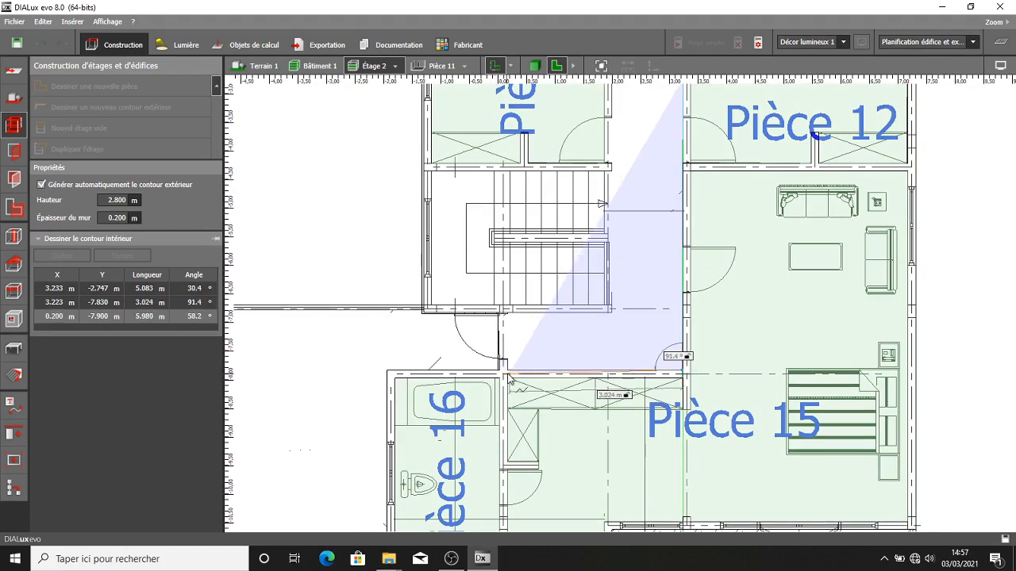
{"action": "left_click", "coordinate": [508, 371]}
- Trace the corridor's contour 1.007 m up past the entrance door and 1.830 m along the lower stair wall to its end
{"action": "scroll", "coordinate": [508, 370], "scroll_direction": "up", "scroll_amount": 5}
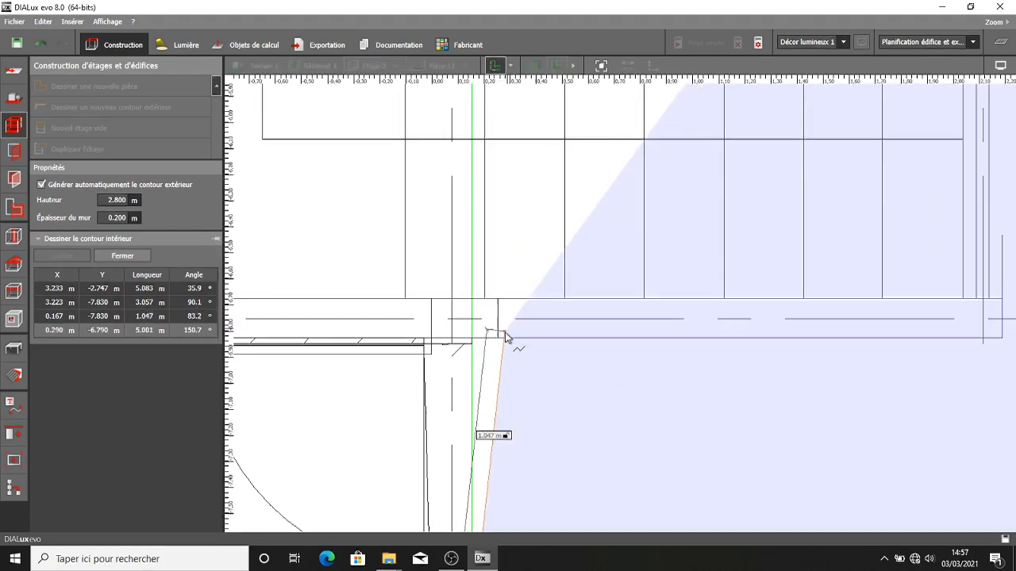
{"action": "left_click", "coordinate": [472, 343]}
{"action": "scroll", "coordinate": [642, 336], "scroll_direction": "down", "scroll_amount": 4}
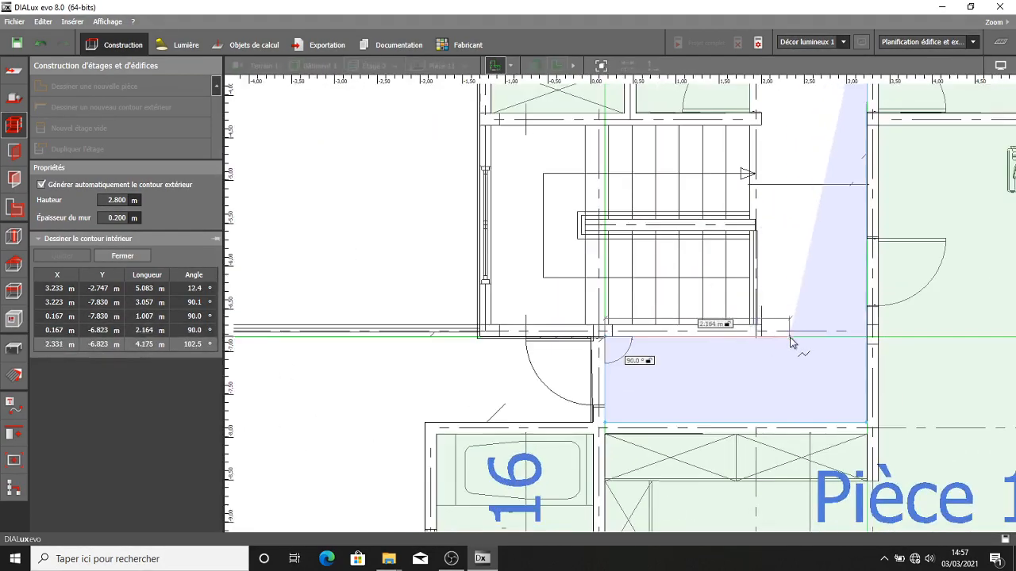
{"action": "scroll", "coordinate": [794, 344], "scroll_direction": "up", "scroll_amount": 4}
{"action": "left_click", "coordinate": [559, 355]}
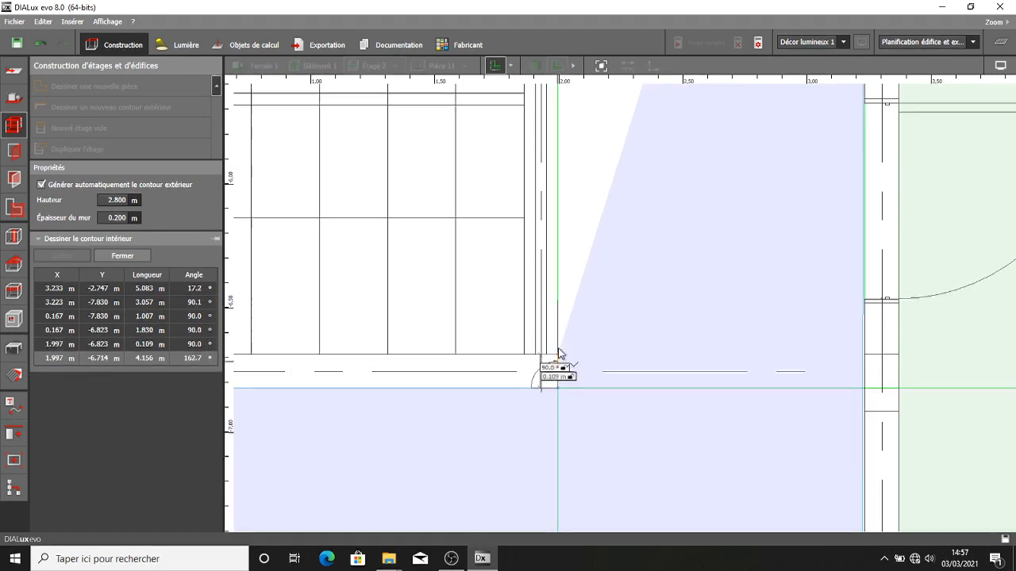
- Trace the corridor's contour around the lower stair wall's end, 0.137 m up and 0.047 m back
{"action": "scroll", "coordinate": [560, 355], "scroll_direction": "up", "scroll_amount": 3}
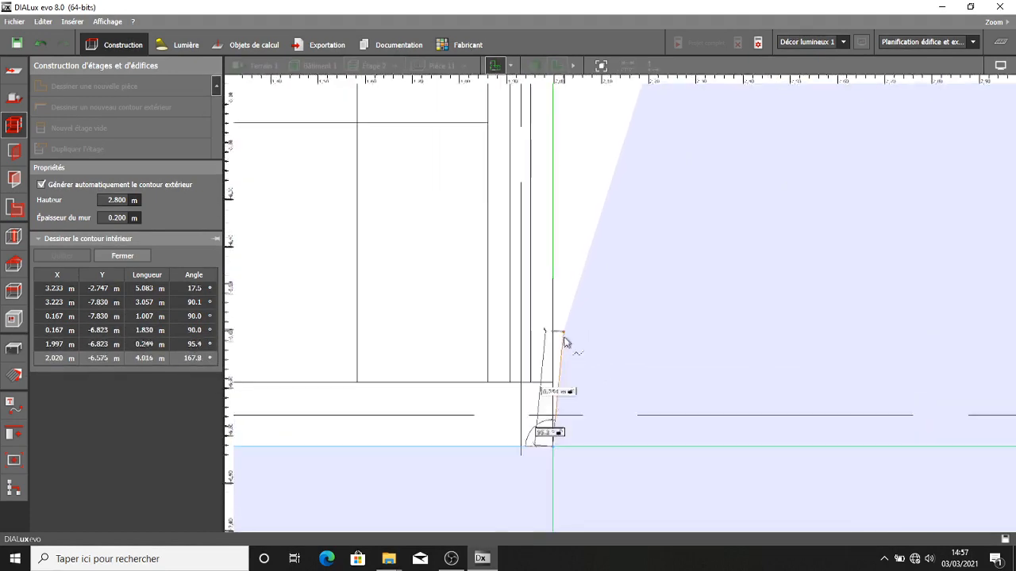
{"action": "left_click", "coordinate": [535, 385]}
{"action": "scroll", "coordinate": [533, 391], "scroll_direction": "down", "scroll_amount": 4}
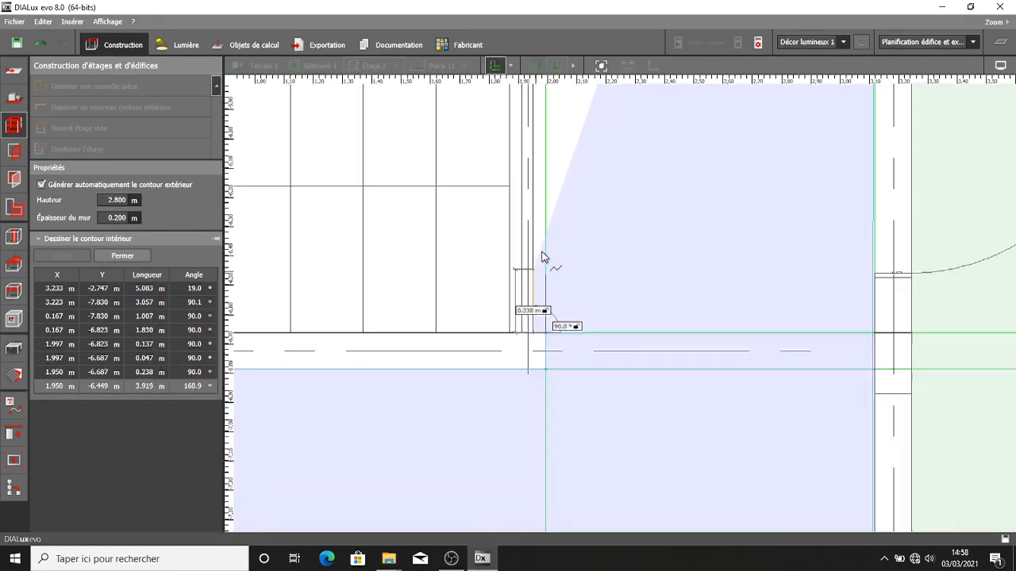
{"action": "left_click", "coordinate": [544, 220]}
- Trace the corridor's contour 1.100 m up the lower stair flight, 0.020 m inward and 0.137 m along the central stair wall's end
{"action": "scroll", "coordinate": [544, 219], "scroll_direction": "up", "scroll_amount": 3}
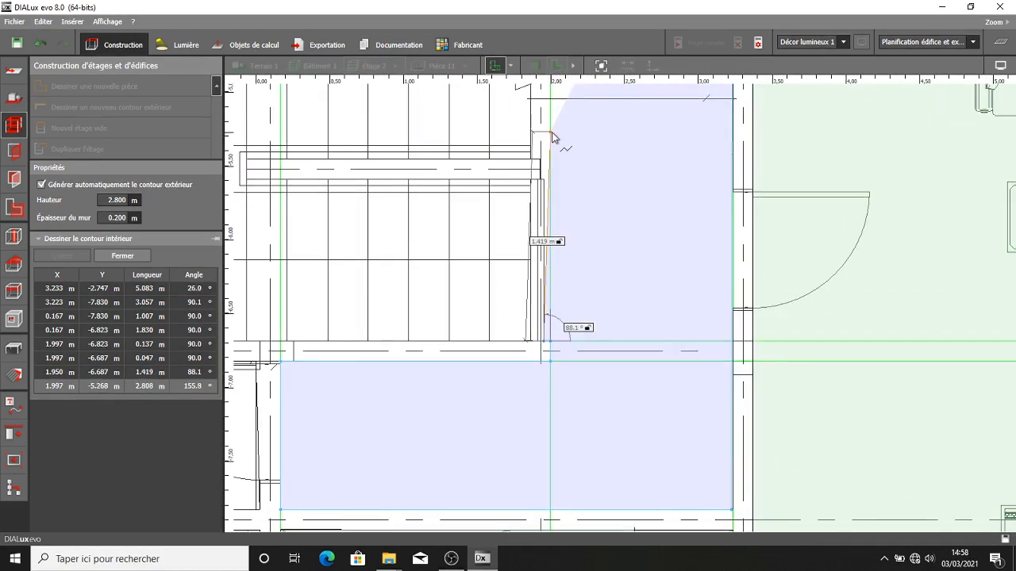
{"action": "middle_click_drag", "start_coordinate": [553, 138], "coordinate": [545, 286]}
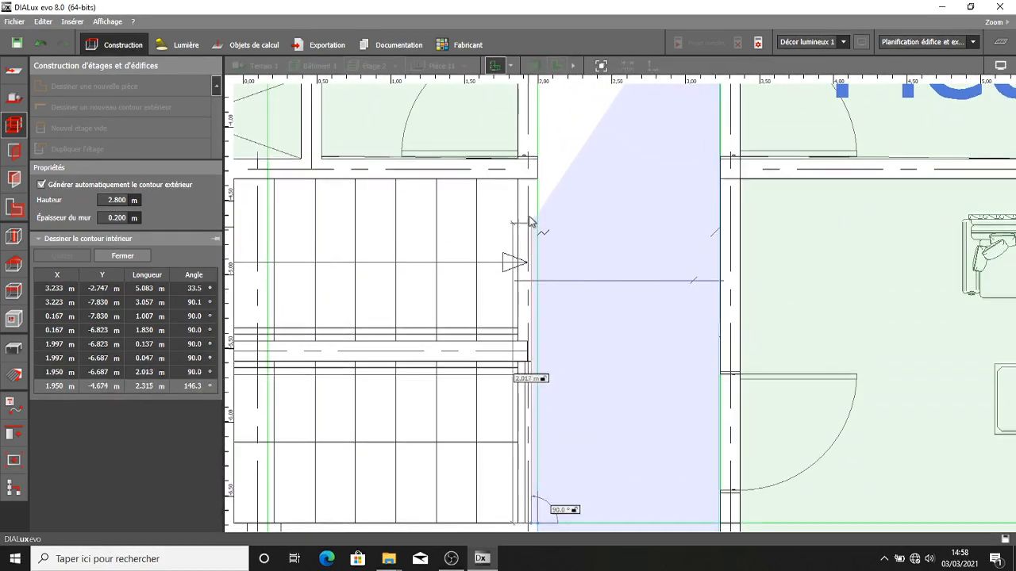
{"action": "scroll", "coordinate": [538, 330], "scroll_direction": "up", "scroll_amount": 3}
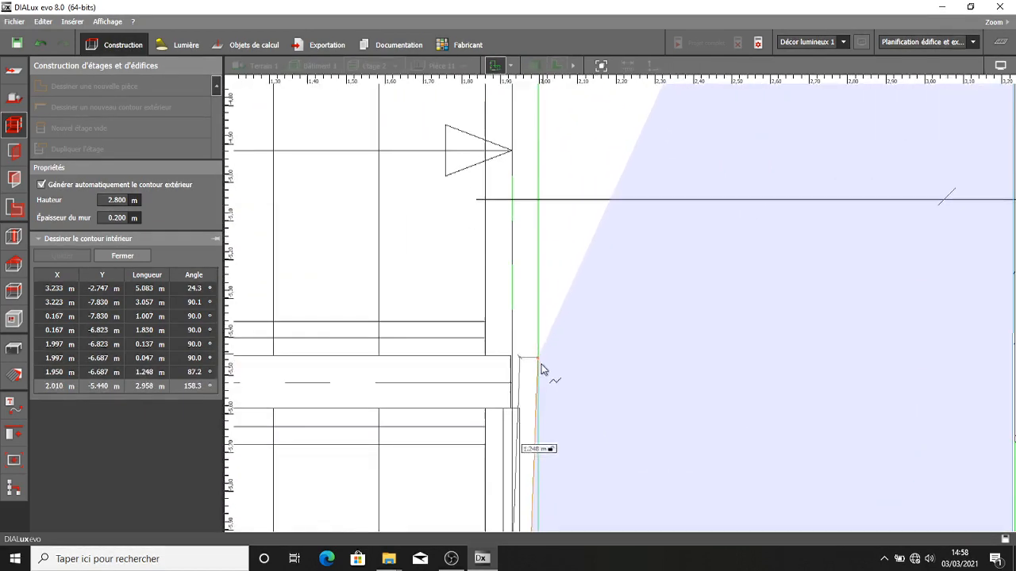
{"action": "left_click", "coordinate": [513, 411]}
{"action": "left_click", "coordinate": [510, 411]}
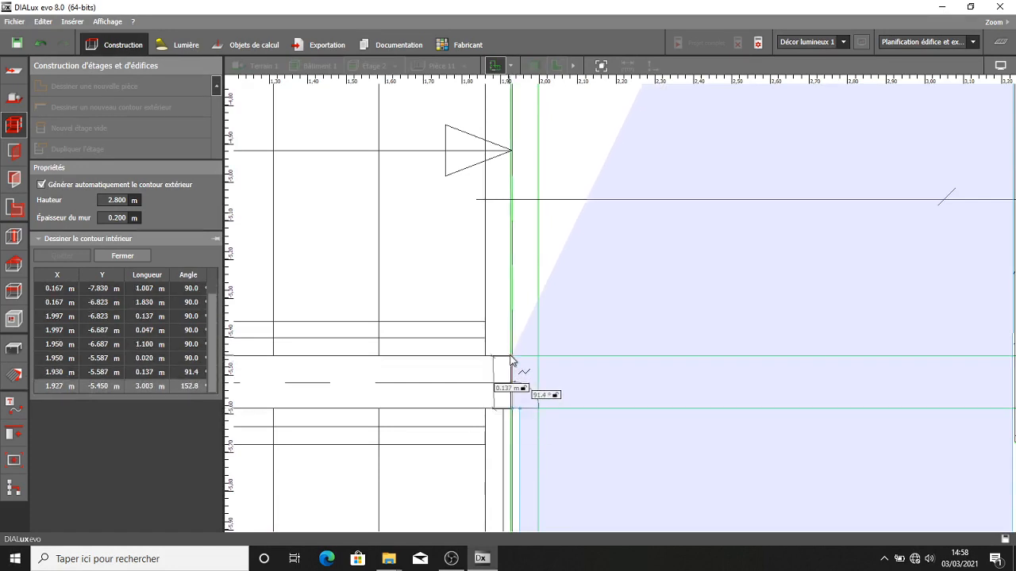
{"action": "left_click", "coordinate": [510, 359]}
- Trace the corridor's contour 1.100 m up the upper stair flight, and 0.068 m and 0.139 m around the bedroom wall's end
{"action": "scroll", "coordinate": [521, 234], "scroll_direction": "down", "scroll_amount": 2}
{"action": "middle_click_drag", "start_coordinate": [521, 234], "coordinate": [492, 469]}
{"action": "scroll", "coordinate": [486, 329], "scroll_direction": "up", "scroll_amount": 2}
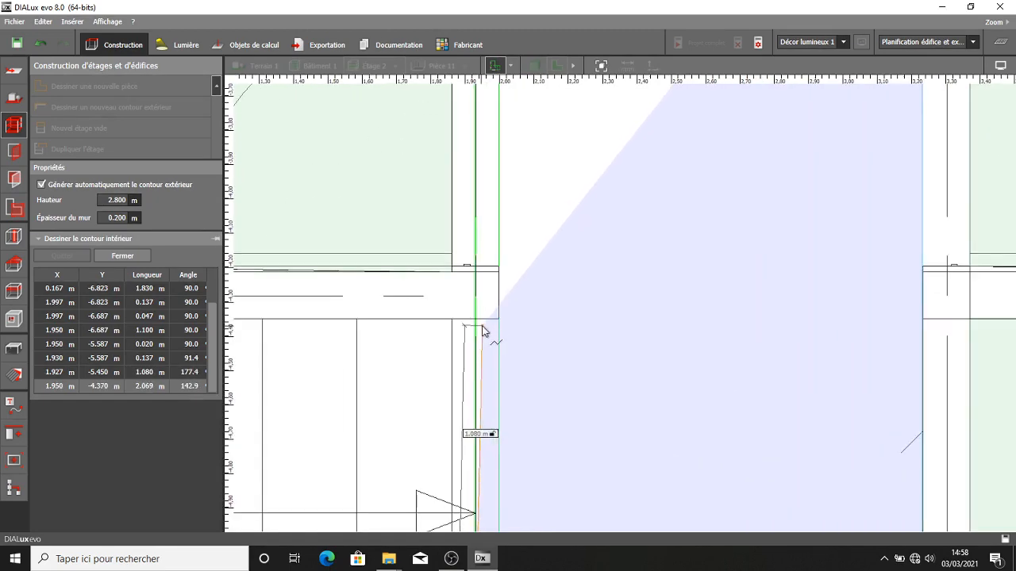
{"action": "left_click", "coordinate": [477, 323]}
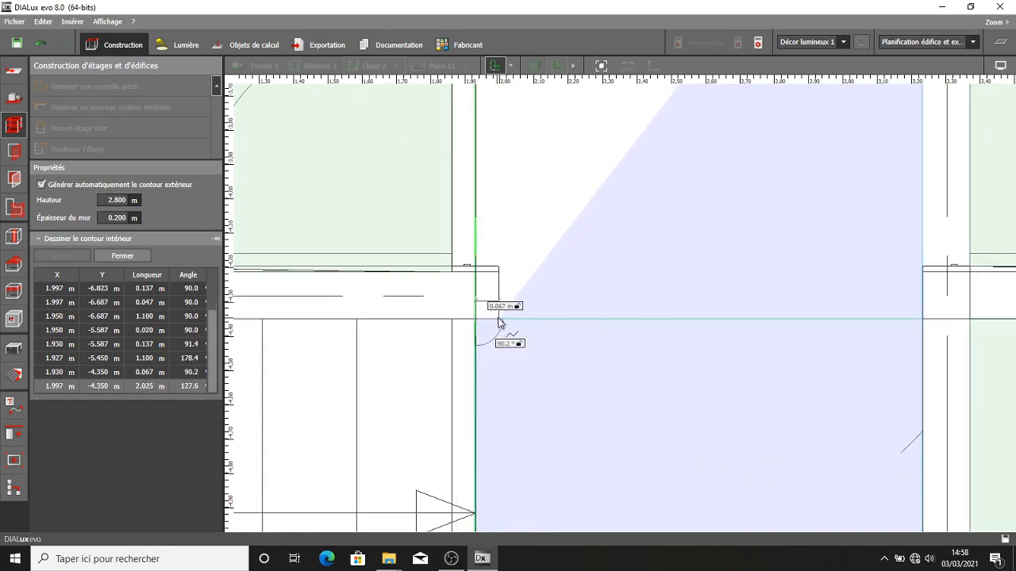
{"action": "left_click", "coordinate": [498, 320]}
{"action": "left_click", "coordinate": [496, 272]}
- Trace the corridor's contour 1.450 m up to the small bathroom's wall, close the polygon and display the storey in 3D
{"action": "scroll", "coordinate": [496, 272], "scroll_direction": "down", "scroll_amount": 5}
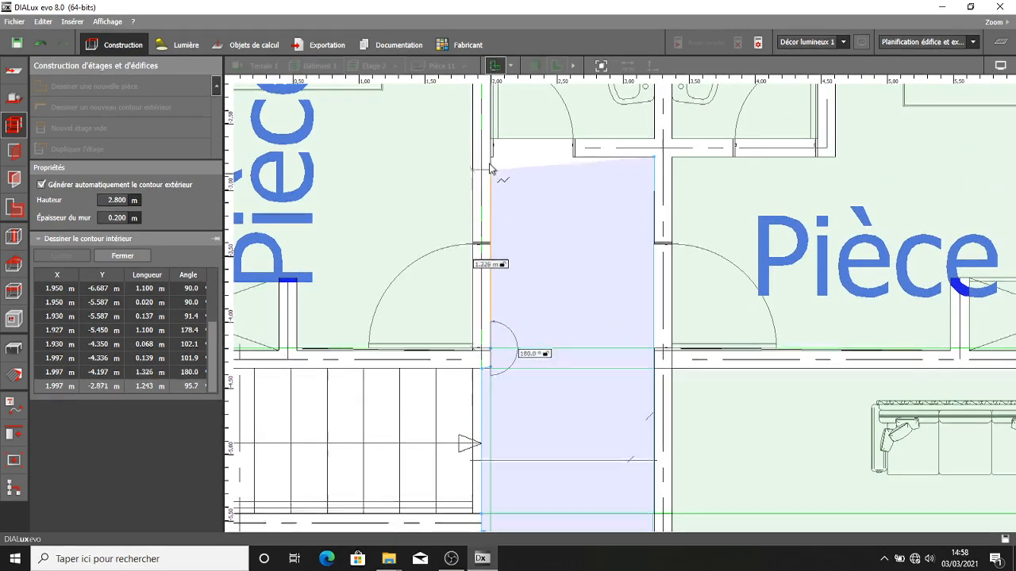
{"action": "scroll", "coordinate": [489, 164], "scroll_direction": "up", "scroll_amount": 2}
{"action": "scroll", "coordinate": [489, 165], "scroll_direction": "up", "scroll_amount": 2}
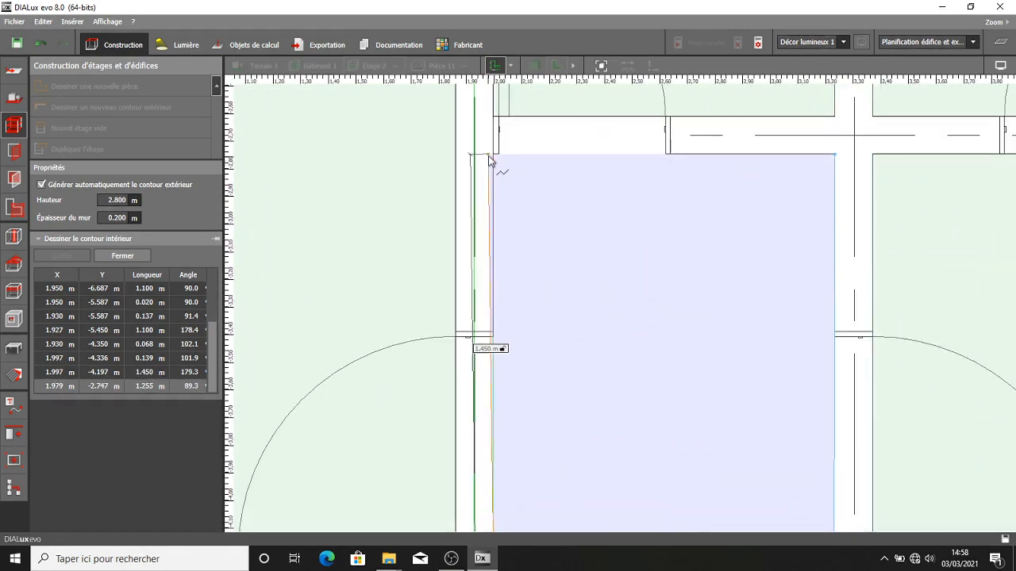
{"action": "left_click", "coordinate": [497, 156]}
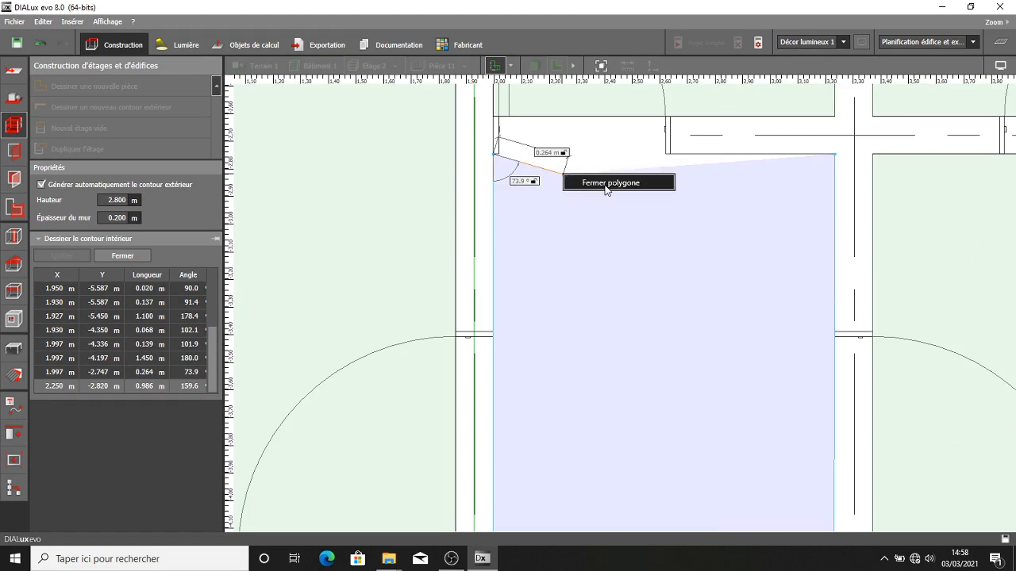
{"action": "left_click", "coordinate": [606, 183]}
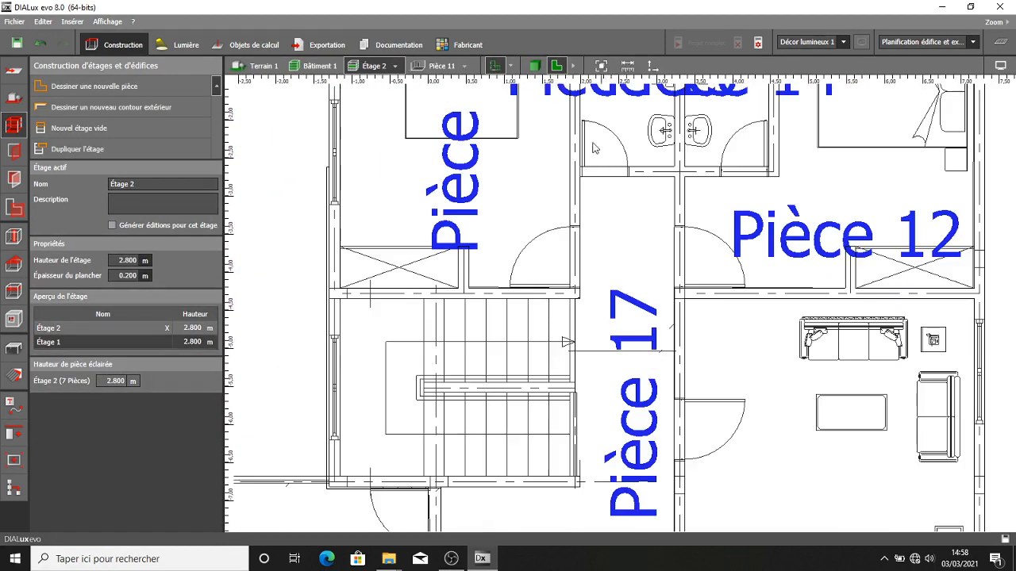
{"action": "left_click", "coordinate": [531, 69]}
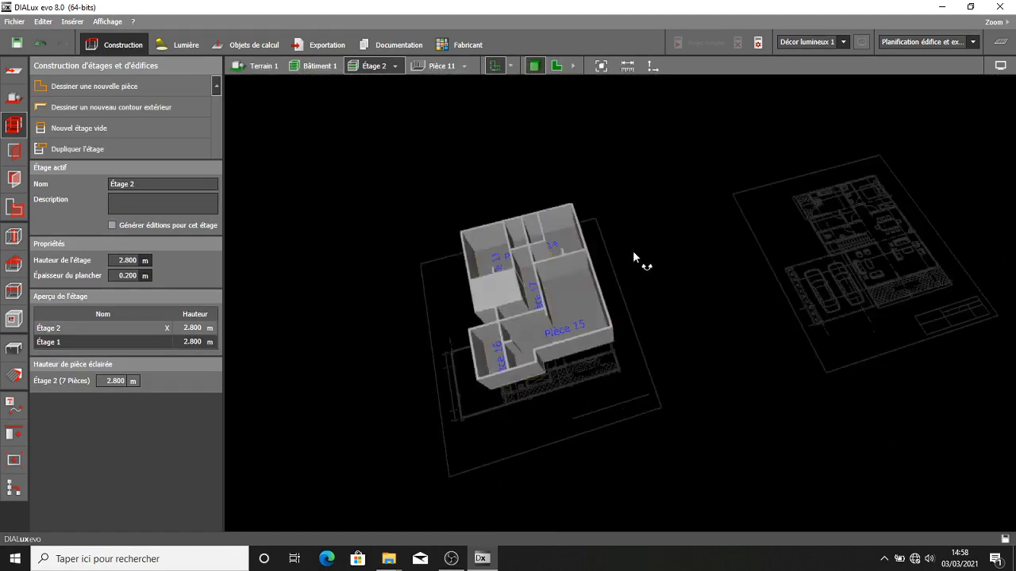
- In plan view, start the stairwell room at the central stair wall's lower corridor-side corner and trace 1.007 m down the lower flight
{"action": "left_click", "coordinate": [557, 66]}
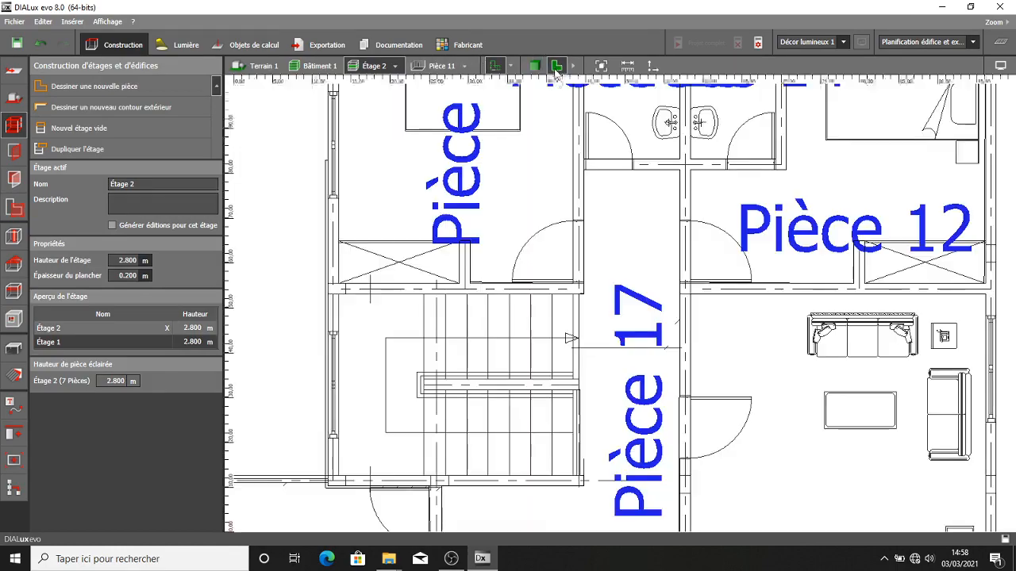
{"action": "left_click", "coordinate": [87, 85]}
{"action": "scroll", "coordinate": [478, 308], "scroll_direction": "down", "scroll_amount": 3}
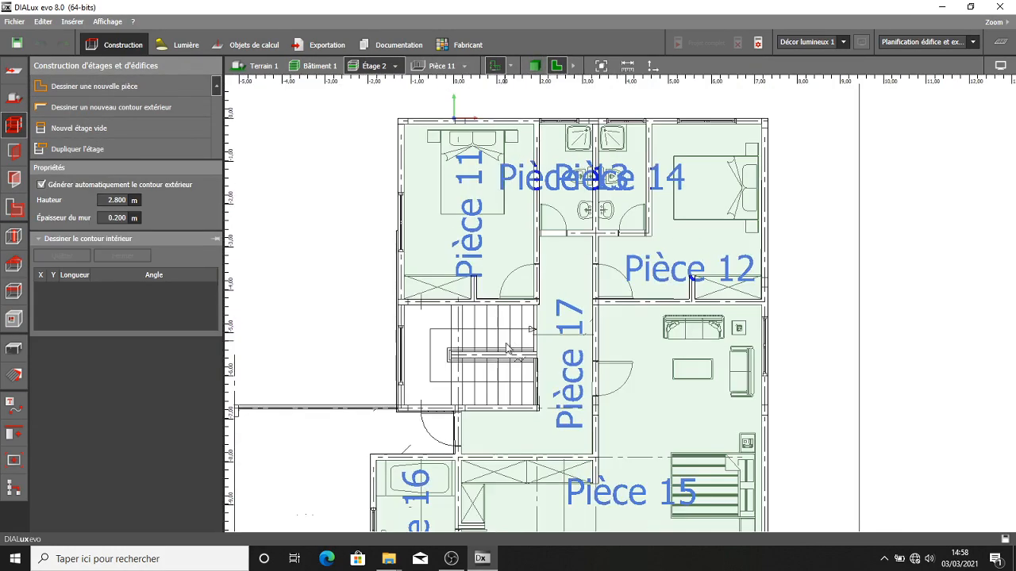
{"action": "scroll", "coordinate": [460, 286], "scroll_direction": "up", "scroll_amount": 5}
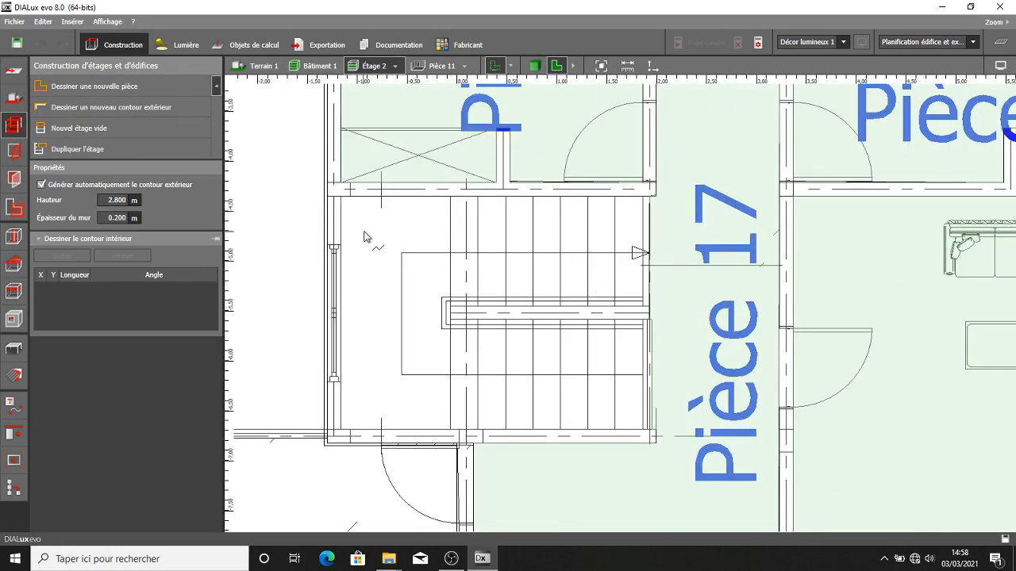
{"action": "scroll", "coordinate": [324, 170], "scroll_direction": "up", "scroll_amount": 3}
{"action": "scroll", "coordinate": [730, 217], "scroll_direction": "down", "scroll_amount": 3}
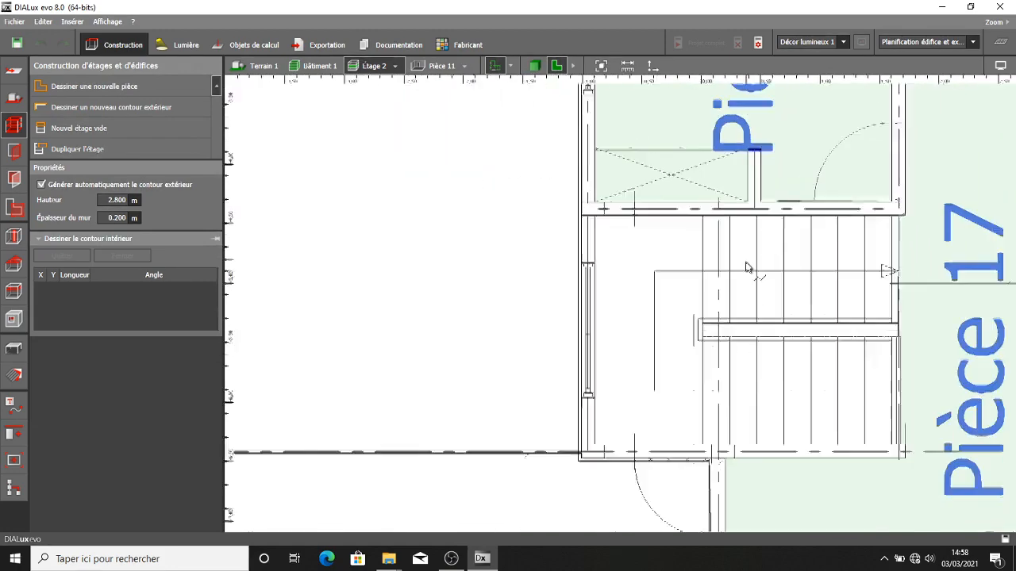
{"action": "scroll", "coordinate": [710, 245], "scroll_direction": "down", "scroll_amount": 1}
{"action": "scroll", "coordinate": [783, 306], "scroll_direction": "up", "scroll_amount": 5}
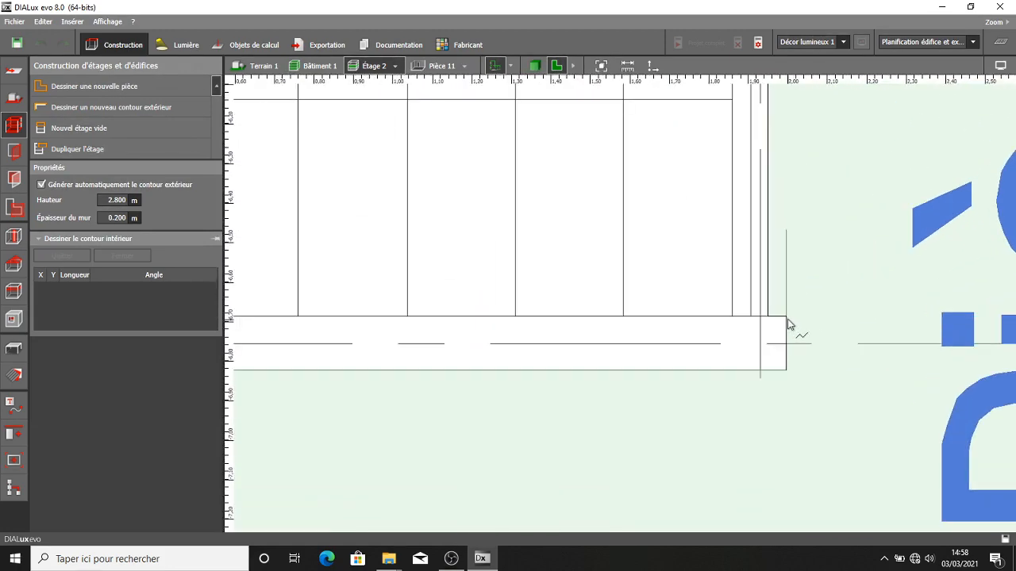
{"action": "scroll", "coordinate": [754, 308], "scroll_direction": "down", "scroll_amount": 3}
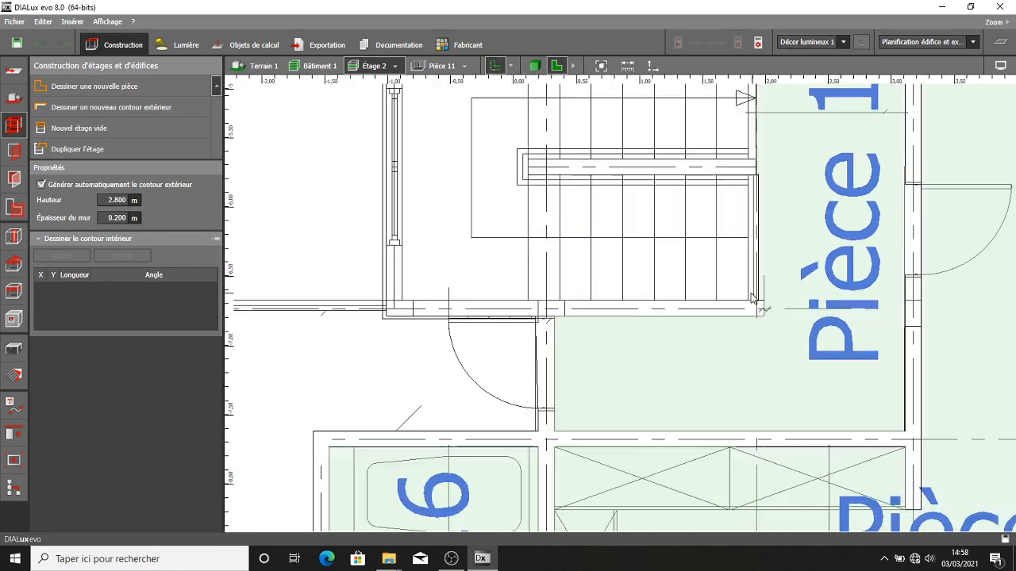
{"action": "scroll", "coordinate": [721, 322], "scroll_direction": "up", "scroll_amount": 2}
{"action": "scroll", "coordinate": [717, 336], "scroll_direction": "down", "scroll_amount": 2}
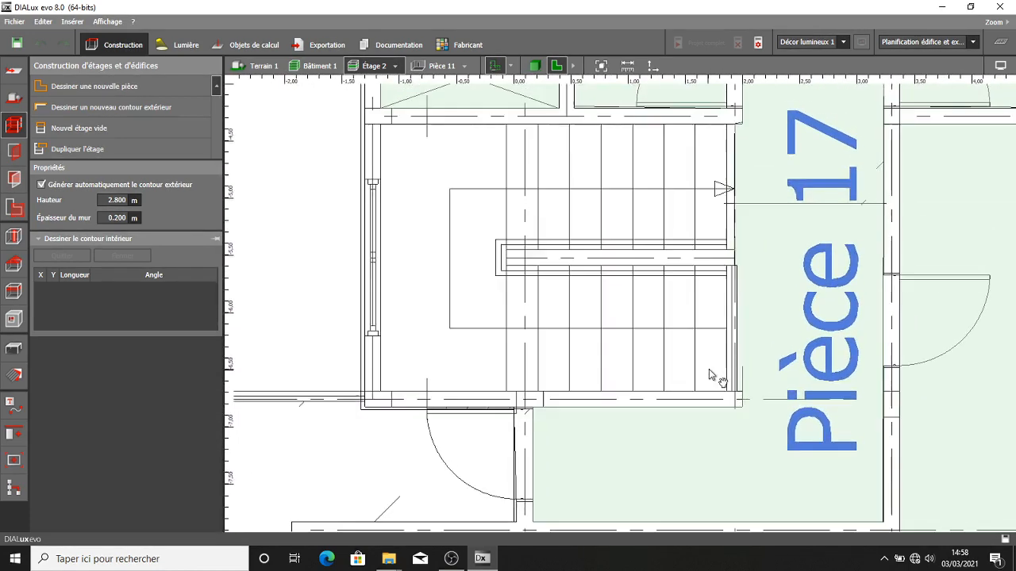
{"action": "scroll", "coordinate": [716, 363], "scroll_direction": "up", "scroll_amount": 5}
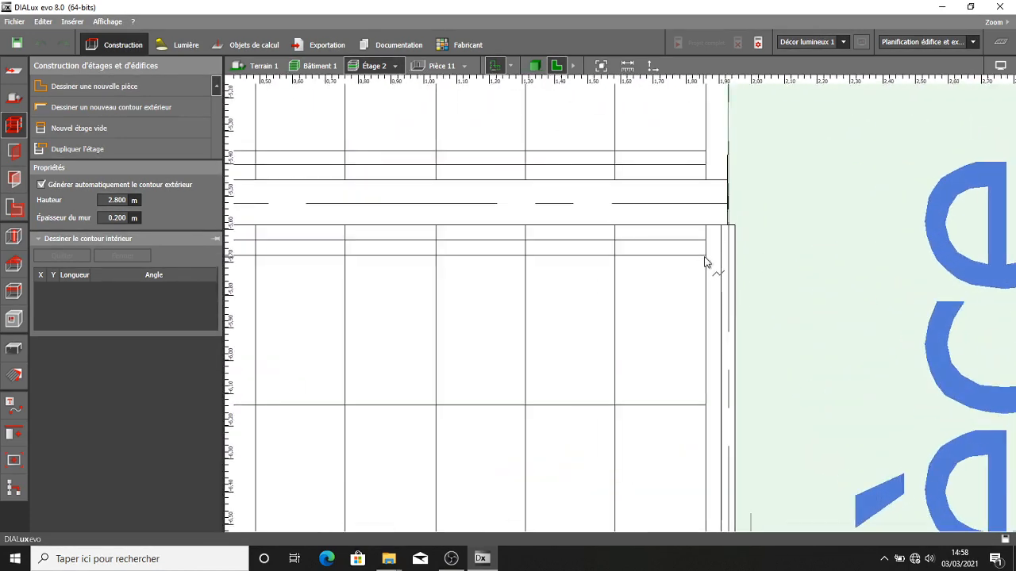
{"action": "left_click", "coordinate": [708, 270]}
{"action": "scroll", "coordinate": [710, 302], "scroll_direction": "down", "scroll_amount": 1}
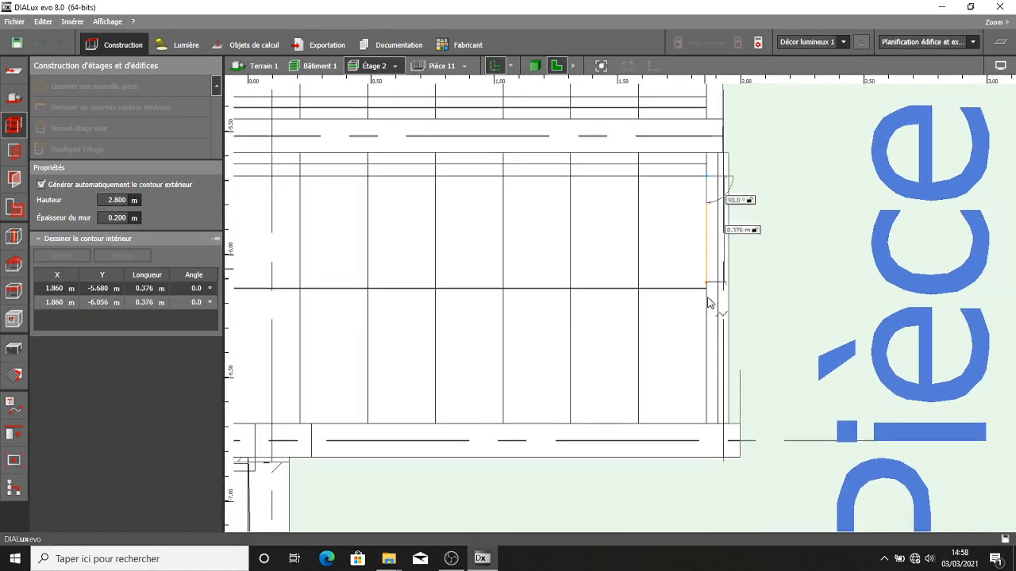
{"action": "left_click", "coordinate": [709, 429]}
- Trace the stairwell's contour 3.023 m along the lower wall, 2.337 m up the outer wall and 3.023 m back along the bedroom wall
{"action": "scroll", "coordinate": [635, 413], "scroll_direction": "down", "scroll_amount": 3}
{"action": "scroll", "coordinate": [508, 408], "scroll_direction": "up", "scroll_amount": 3}
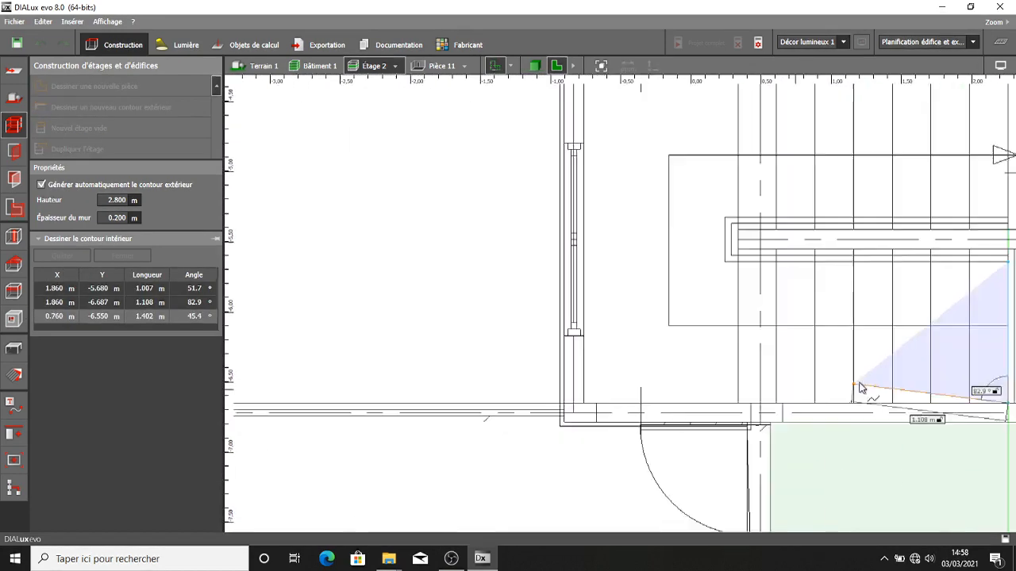
{"action": "left_click", "coordinate": [595, 388]}
{"action": "scroll", "coordinate": [596, 238], "scroll_direction": "down", "scroll_amount": 2}
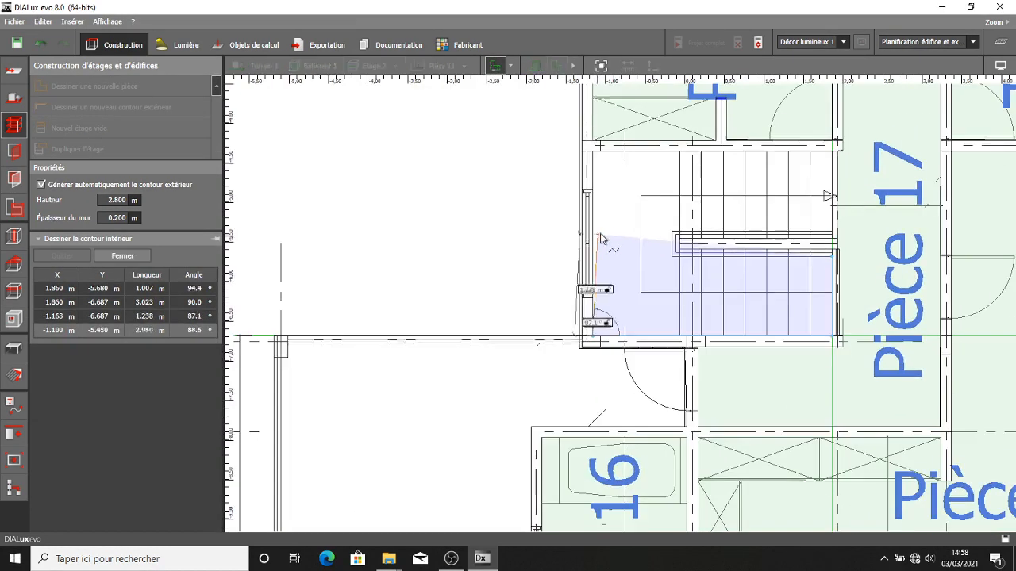
{"action": "scroll", "coordinate": [532, 288], "scroll_direction": "up", "scroll_amount": 3}
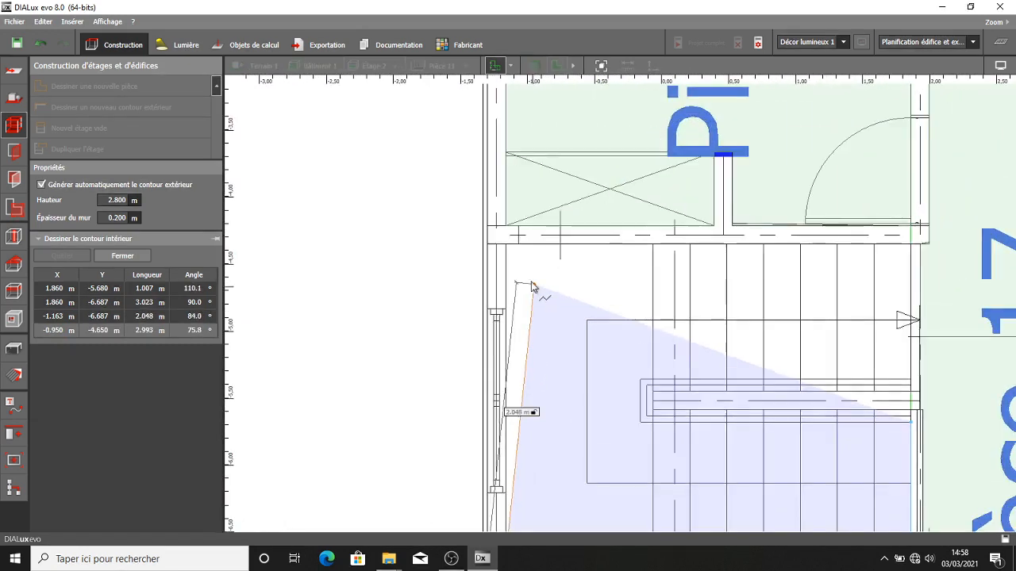
{"action": "left_click", "coordinate": [503, 249]}
{"action": "middle_click_drag", "start_coordinate": [916, 254], "coordinate": [795, 255]}
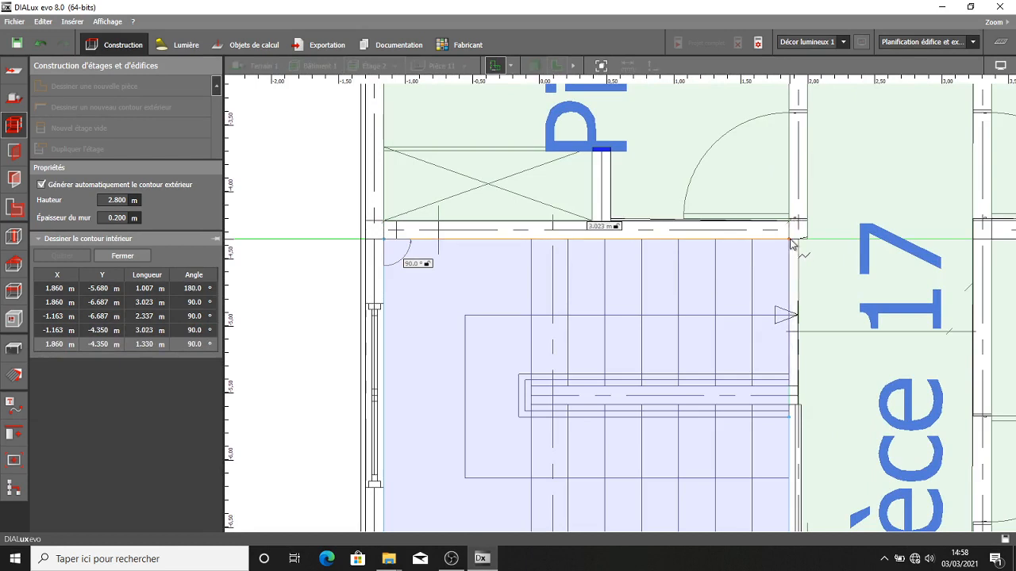
{"action": "left_click", "coordinate": [791, 241]}
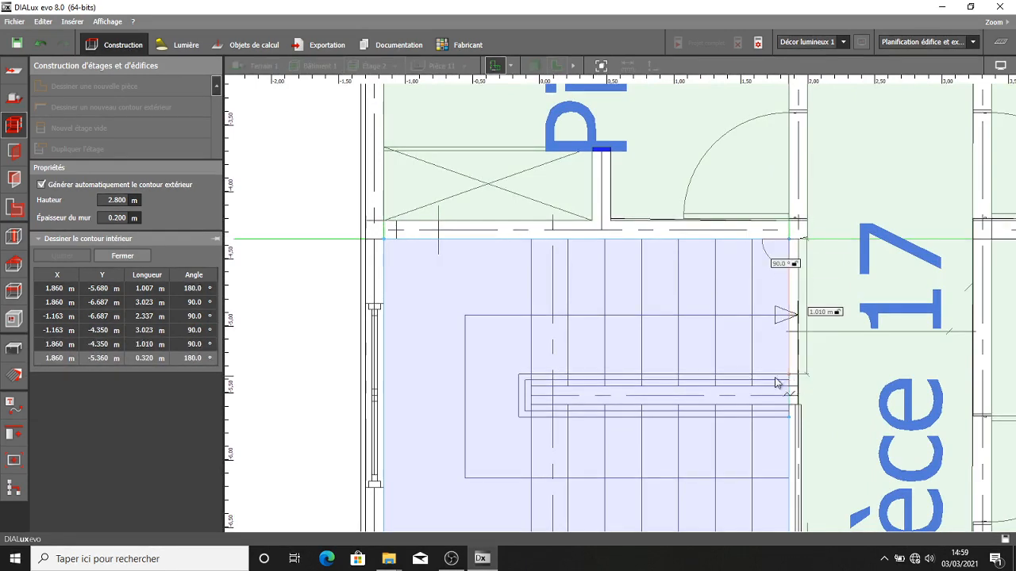
- Trace the stairwell's contour 1.010 m down the upper flight, 2.017 m along the central wall and 0.320 m around its end, and close the polygon
{"action": "left_click", "coordinate": [520, 375]}
{"action": "left_click", "coordinate": [518, 418]}
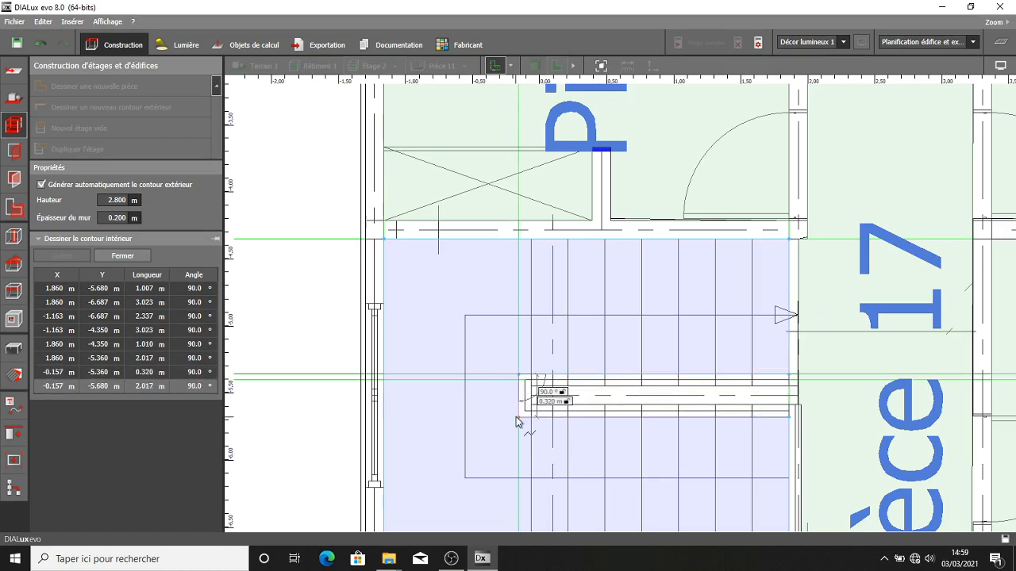
{"action": "left_click", "coordinate": [516, 423]}
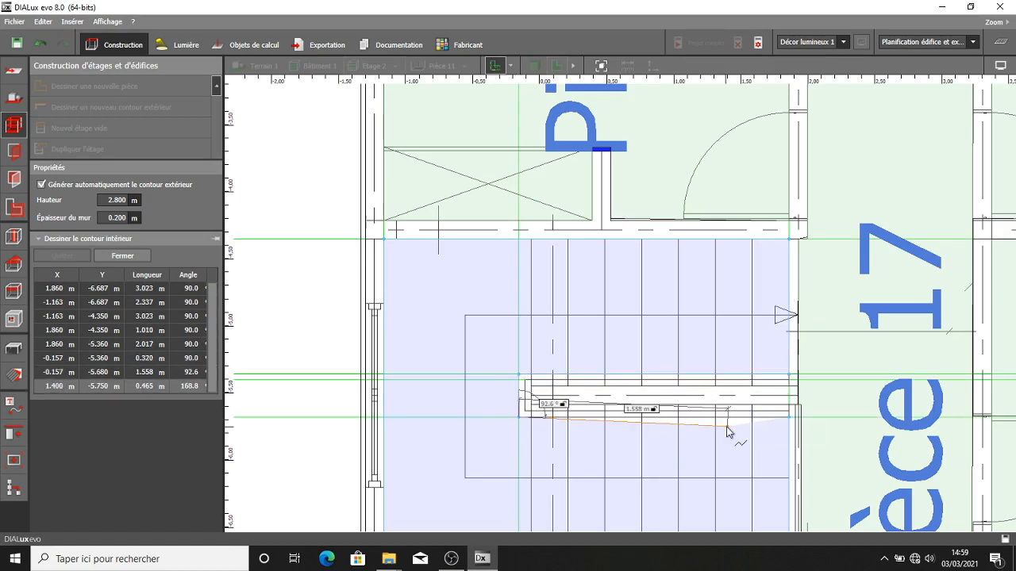
{"action": "left_click", "coordinate": [749, 436]}
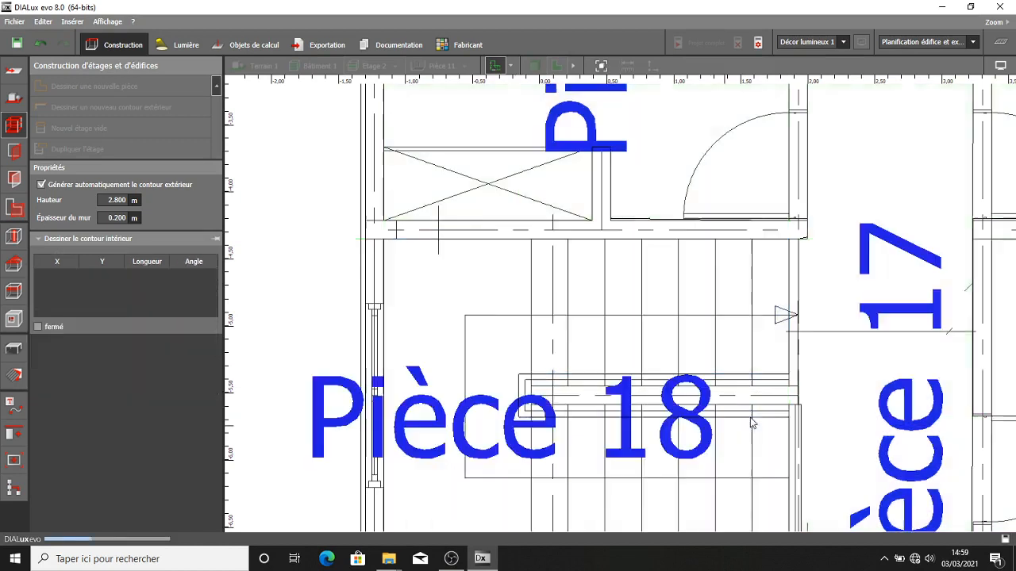
{"action": "scroll", "coordinate": [746, 342], "scroll_direction": "down", "scroll_amount": 2}
- Examine Étage 2 in 3D, and the whole building with both storeys stacked from several angles
{"action": "left_click", "coordinate": [534, 66]}
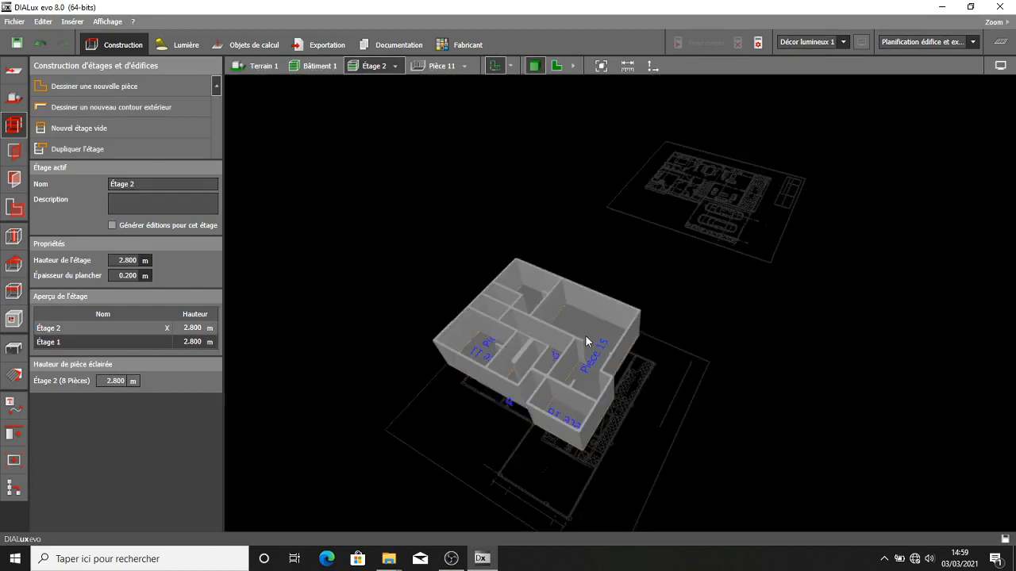
{"action": "left_click_drag", "start_coordinate": [585, 335], "coordinate": [648, 377]}
{"action": "scroll", "coordinate": [548, 342], "scroll_direction": "up", "scroll_amount": 5}
{"action": "scroll", "coordinate": [619, 340], "scroll_direction": "down", "scroll_amount": 5}
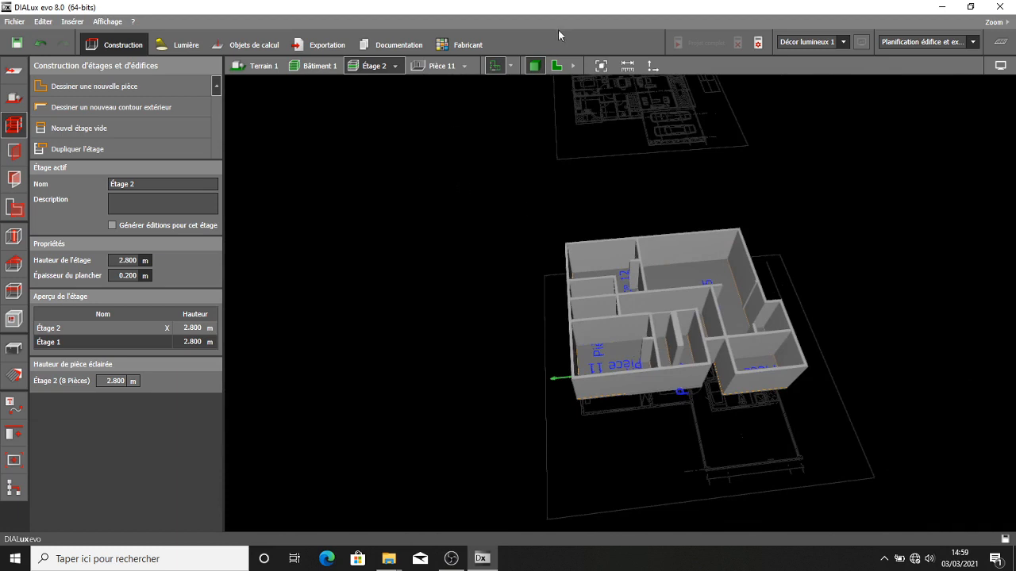
{"action": "left_click", "coordinate": [315, 67]}
{"action": "left_click_drag", "start_coordinate": [633, 331], "coordinate": [470, 162]}
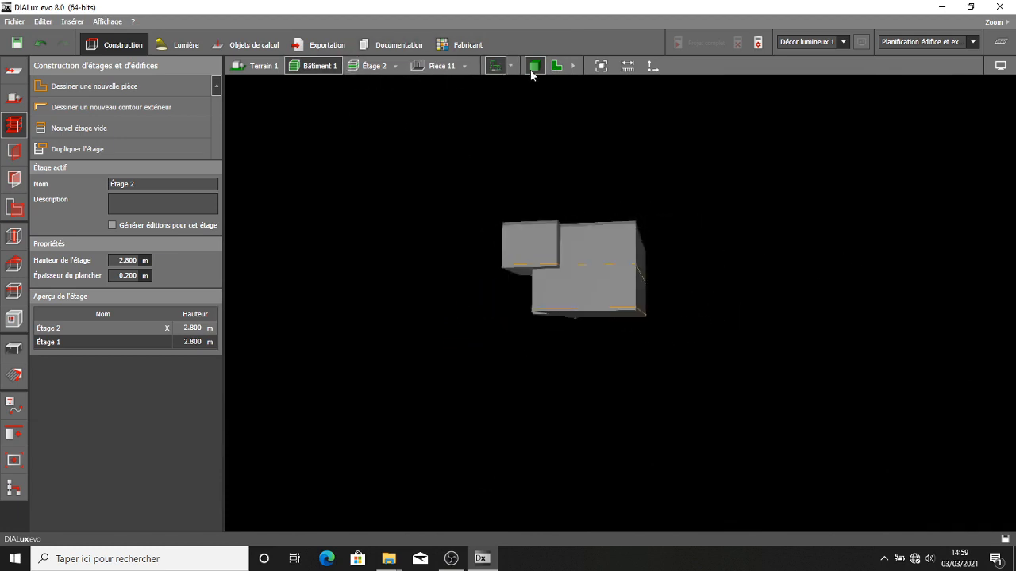
- Make Étage 1 the active storey, check it in 3D and open the room elements over its plan beside the stairwell
{"action": "left_click", "coordinate": [556, 67]}
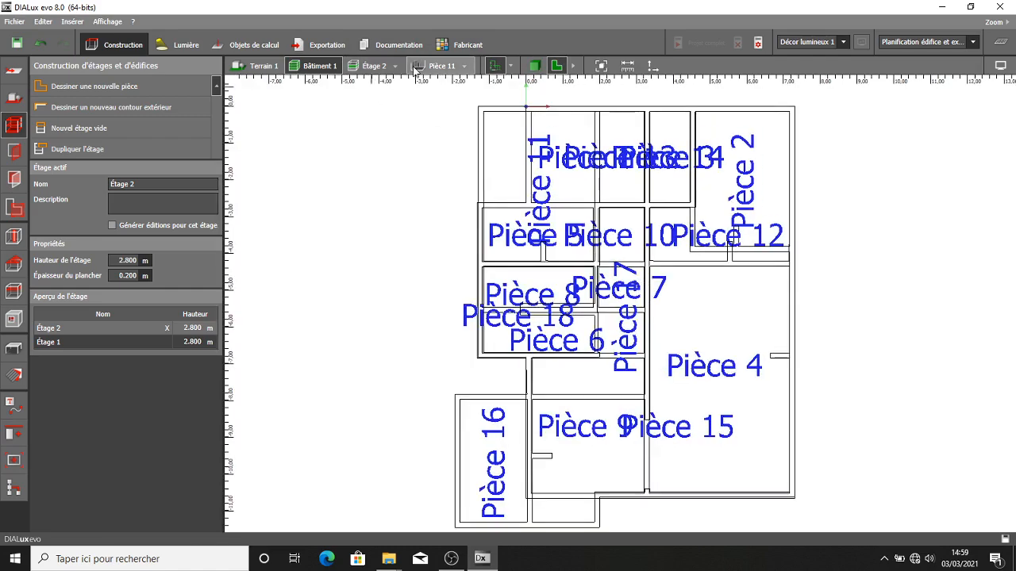
{"action": "left_click", "coordinate": [419, 95]}
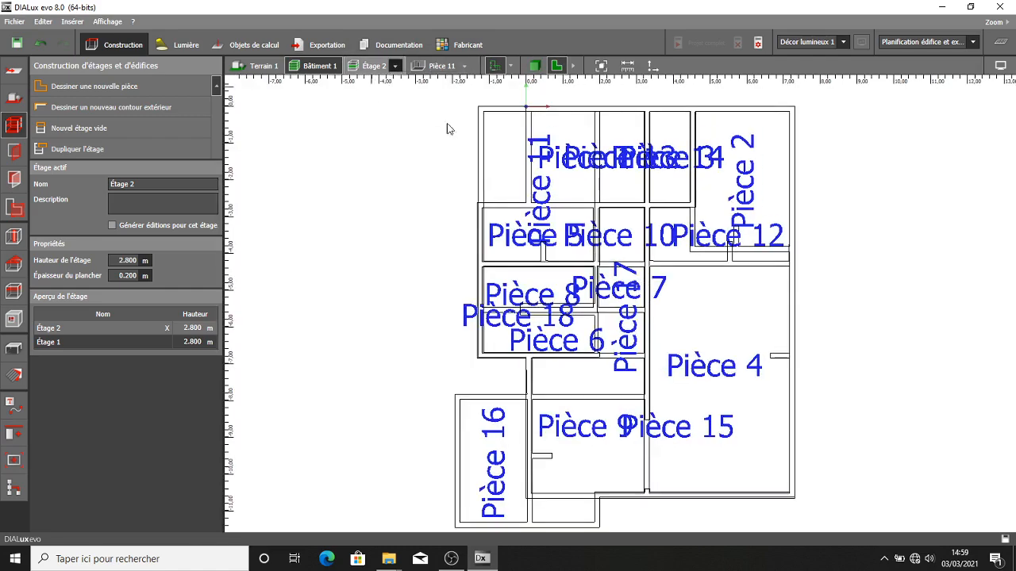
{"action": "scroll", "coordinate": [737, 365], "scroll_direction": "up", "scroll_amount": 4}
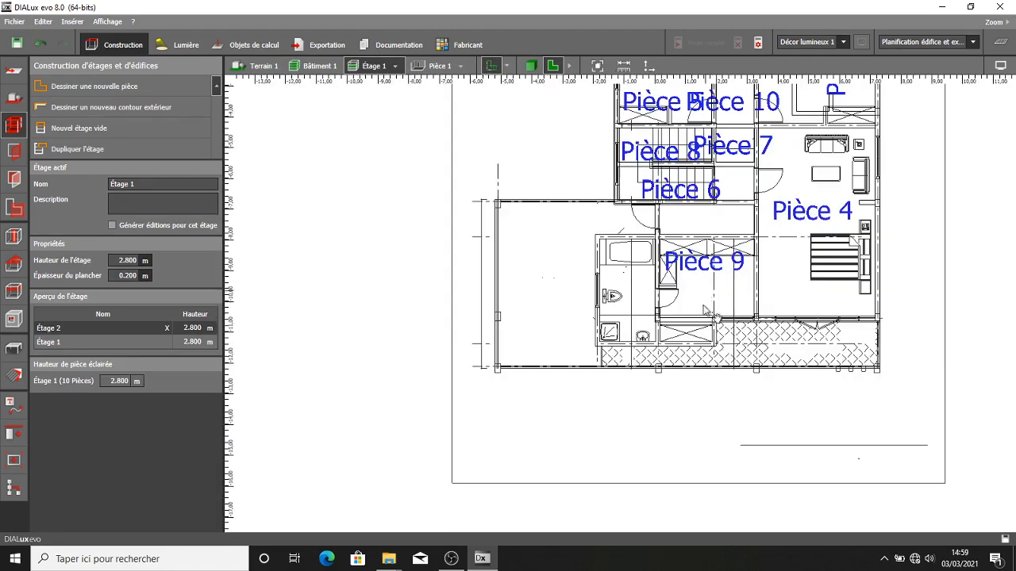
{"action": "scroll", "coordinate": [635, 319], "scroll_direction": "down", "scroll_amount": 1}
{"action": "middle_click_drag", "start_coordinate": [635, 319], "coordinate": [650, 385]}
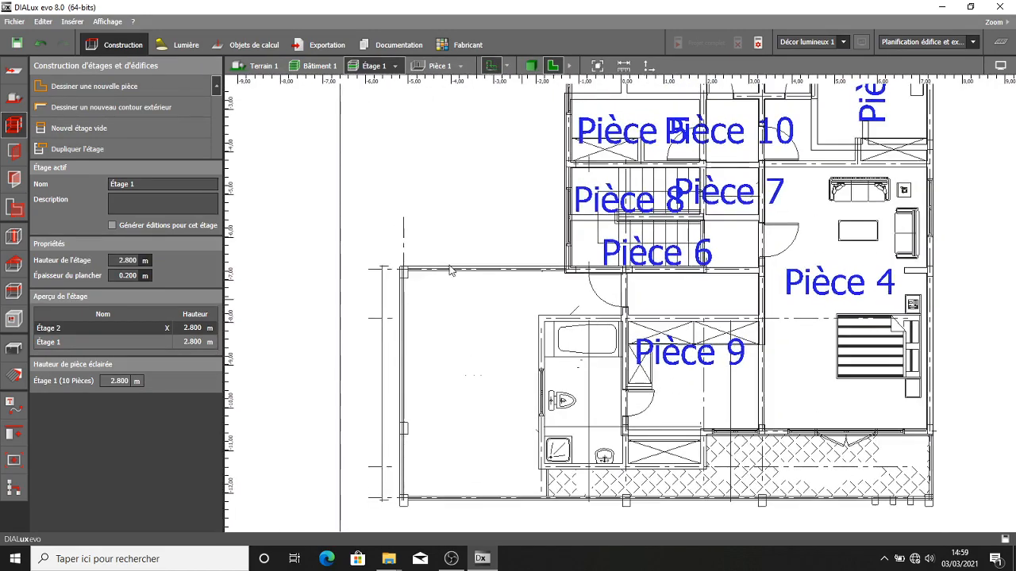
{"action": "left_click", "coordinate": [531, 67]}
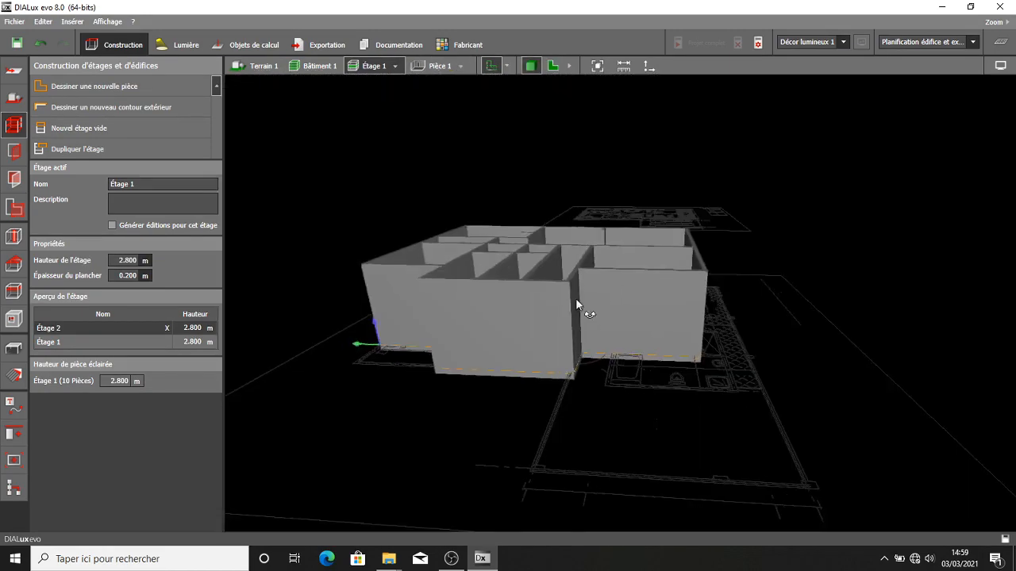
{"action": "left_click", "coordinate": [552, 67]}
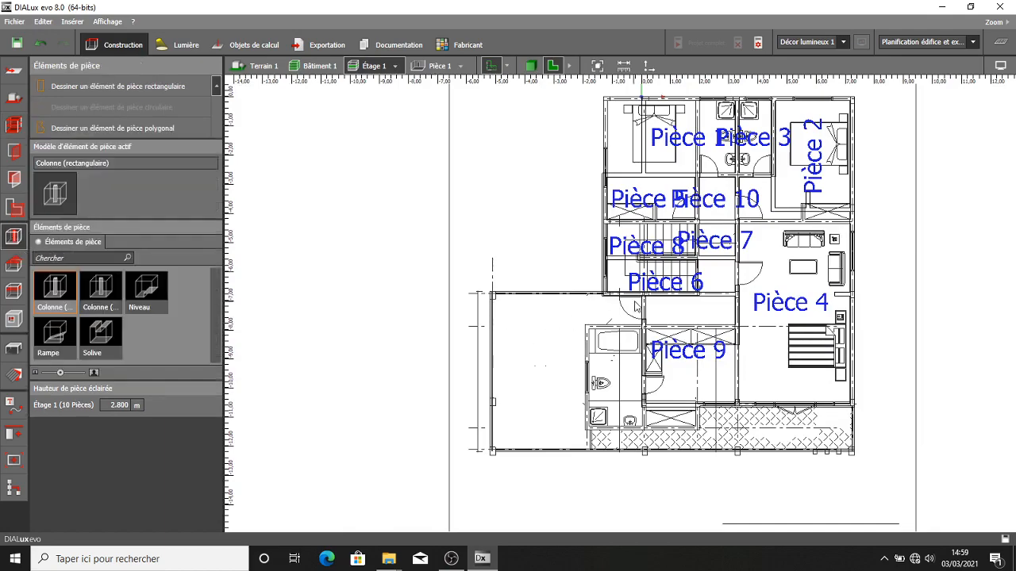
{"action": "scroll", "coordinate": [637, 307], "scroll_direction": "up", "scroll_amount": 5}
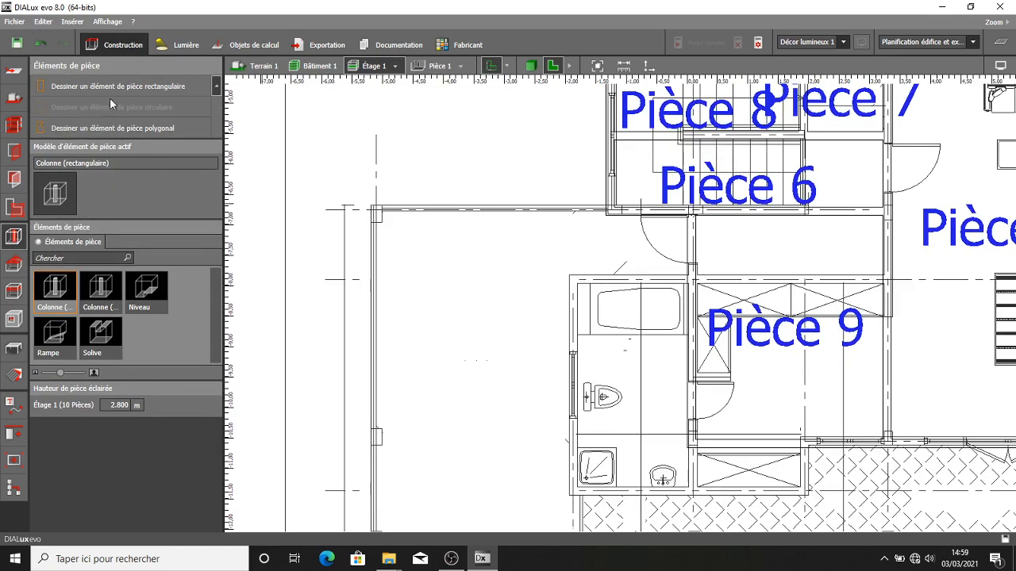
{"action": "left_click", "coordinate": [118, 86]}
{"action": "scroll", "coordinate": [330, 240], "scroll_direction": "down", "scroll_amount": 2}
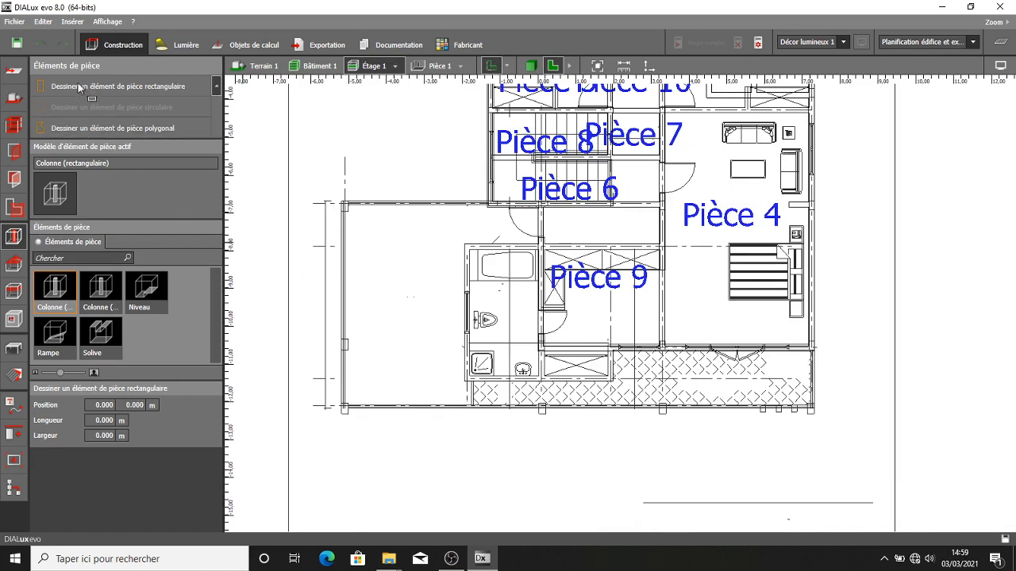
{"action": "key", "text": "Escape"}
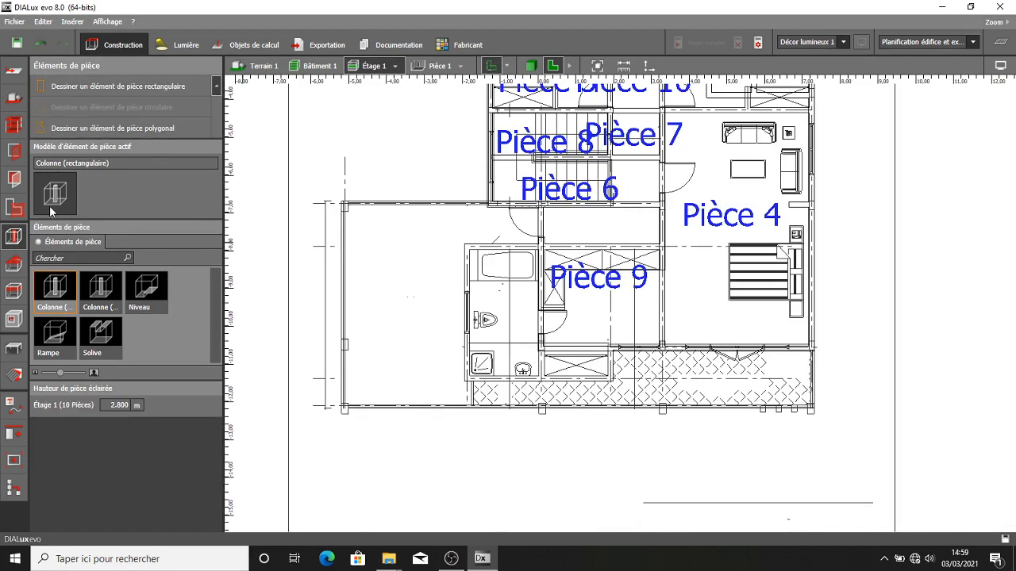
- Start a polygonal room element at the stairwell's lower outer corner and trace 3.860 m outward along the wall to the far corner column
{"action": "left_click", "coordinate": [93, 128]}
{"action": "scroll", "coordinate": [460, 410], "scroll_direction": "up", "scroll_amount": 3}
{"action": "scroll", "coordinate": [549, 421], "scroll_direction": "down", "scroll_amount": 2}
{"action": "scroll", "coordinate": [698, 304], "scroll_direction": "up", "scroll_amount": 1}
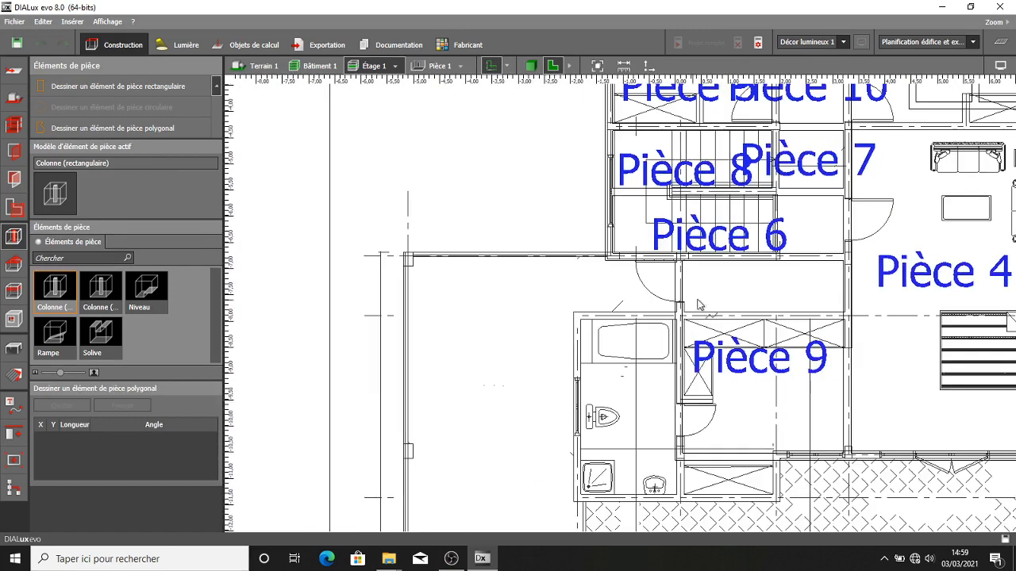
{"action": "scroll", "coordinate": [635, 289], "scroll_direction": "up", "scroll_amount": 1}
{"action": "scroll", "coordinate": [619, 282], "scroll_direction": "down", "scroll_amount": 2}
{"action": "scroll", "coordinate": [616, 270], "scroll_direction": "up", "scroll_amount": 4}
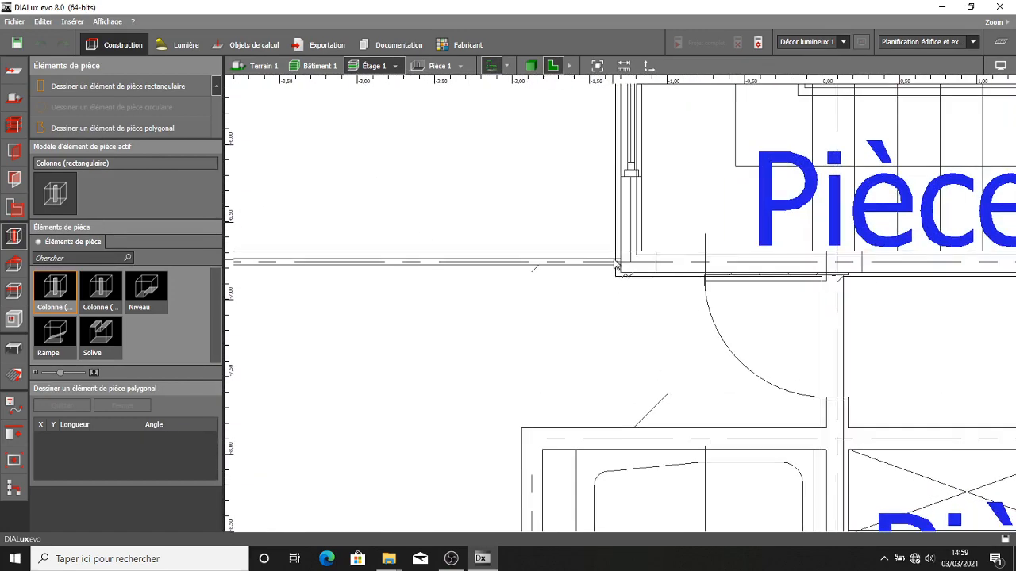
{"action": "left_click", "coordinate": [616, 255]}
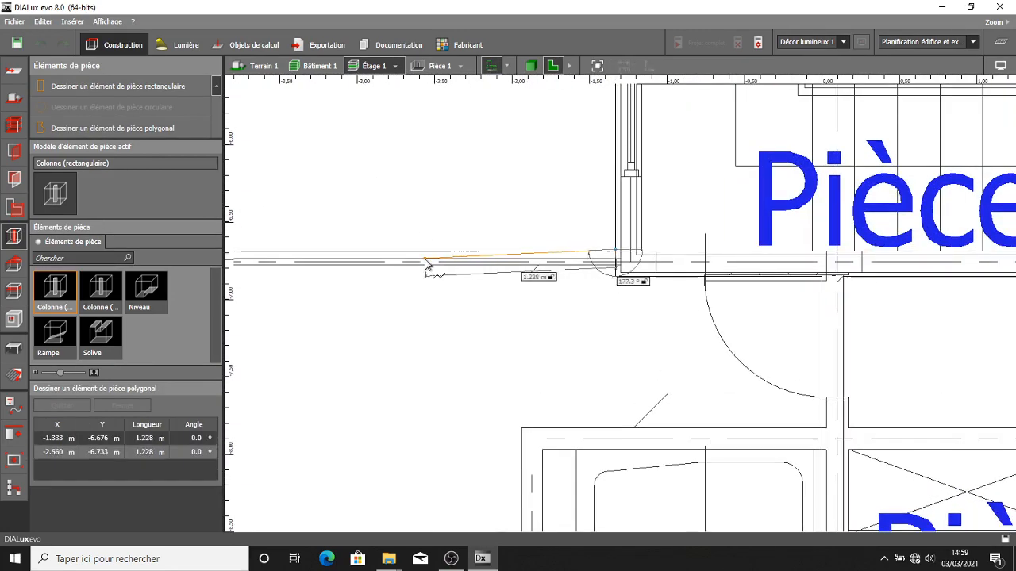
{"action": "scroll", "coordinate": [397, 262], "scroll_direction": "down", "scroll_amount": 2}
{"action": "scroll", "coordinate": [422, 242], "scroll_direction": "up", "scroll_amount": 1}
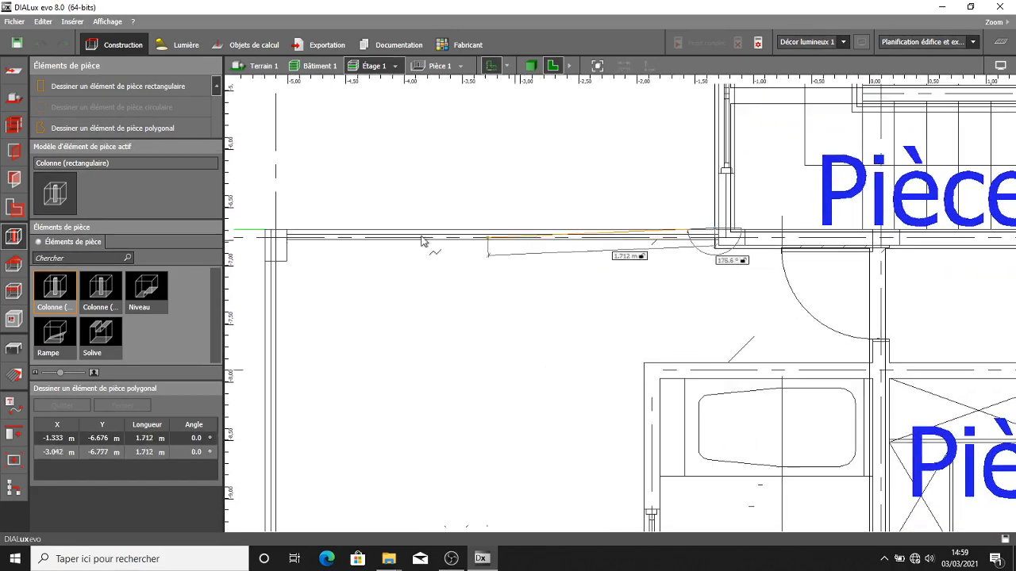
{"action": "left_click", "coordinate": [268, 238]}
{"action": "scroll", "coordinate": [278, 333], "scroll_direction": "down", "scroll_amount": 2}
{"action": "scroll", "coordinate": [357, 215], "scroll_direction": "up", "scroll_amount": 1}
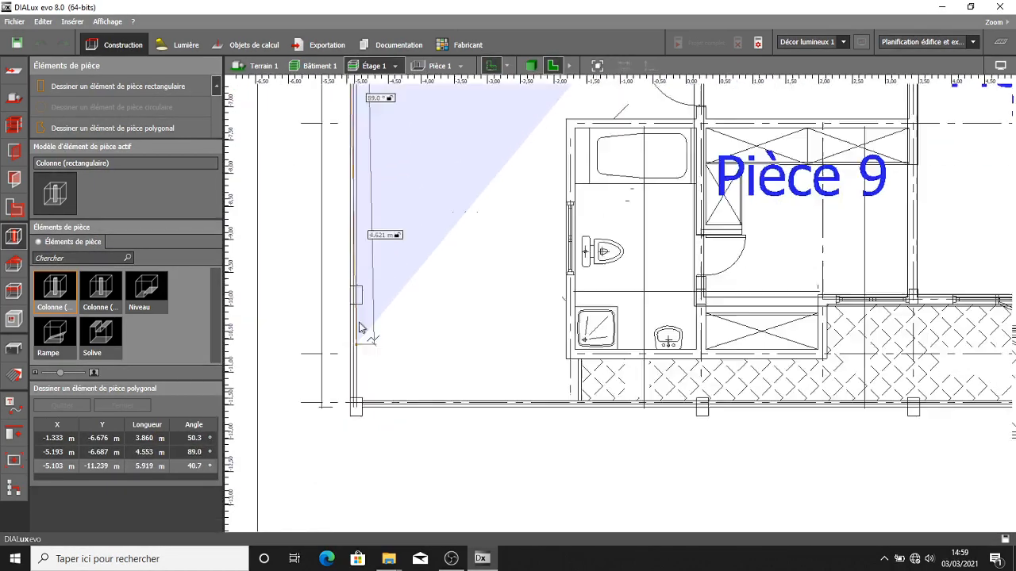
{"action": "scroll", "coordinate": [361, 333], "scroll_direction": "up", "scroll_amount": 1}
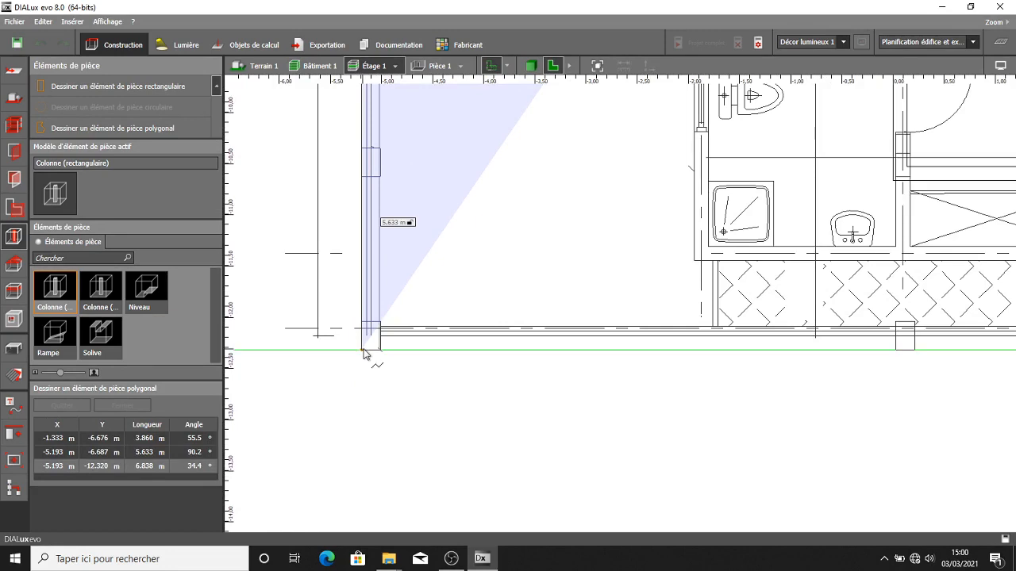
{"action": "scroll", "coordinate": [361, 346], "scroll_direction": "up", "scroll_amount": 2}
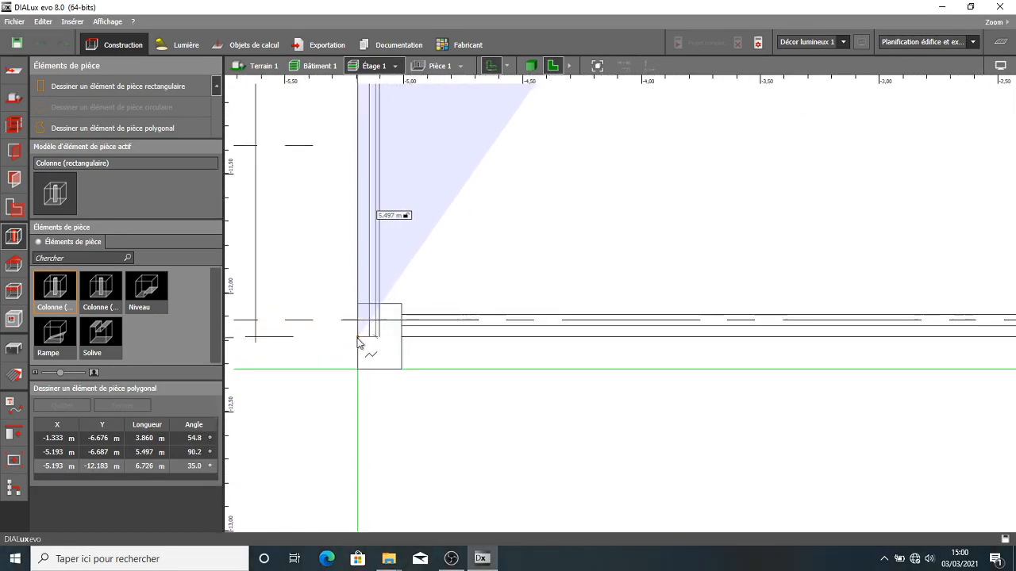
{"action": "left_click", "coordinate": [356, 343]}
{"action": "scroll", "coordinate": [550, 344], "scroll_direction": "down", "scroll_amount": 3}
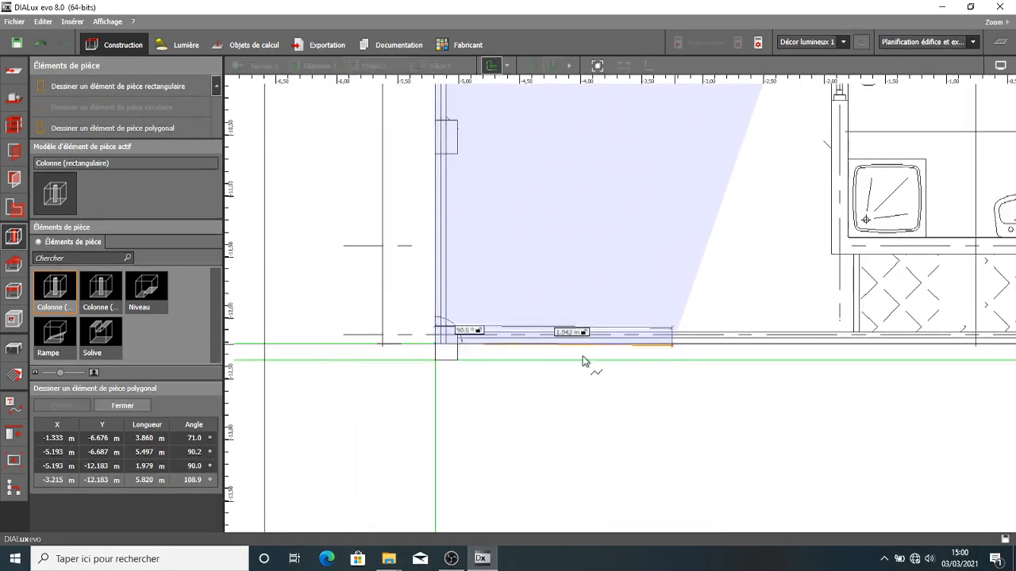
{"action": "scroll", "coordinate": [466, 373], "scroll_direction": "down", "scroll_amount": 1}
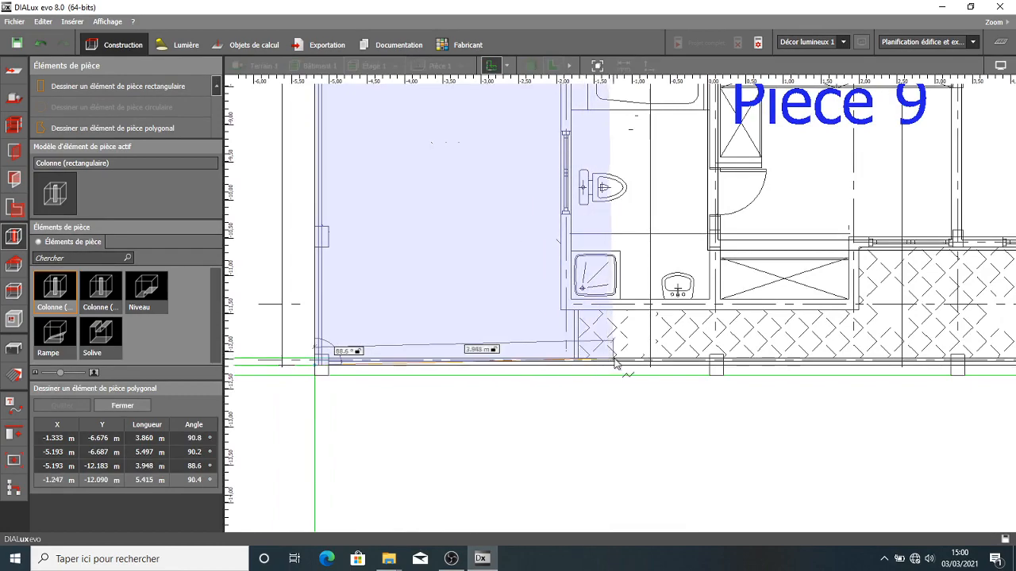
{"action": "scroll", "coordinate": [613, 364], "scroll_direction": "down", "scroll_amount": 2}
{"action": "scroll", "coordinate": [613, 364], "scroll_direction": "up", "scroll_amount": 2}
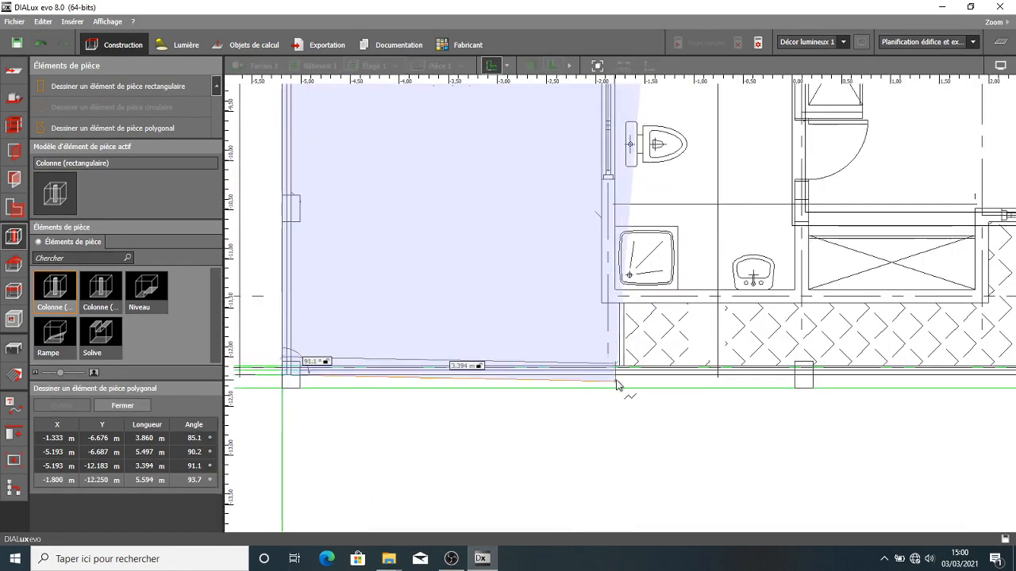
{"action": "scroll", "coordinate": [619, 380], "scroll_direction": "down", "scroll_amount": 3}
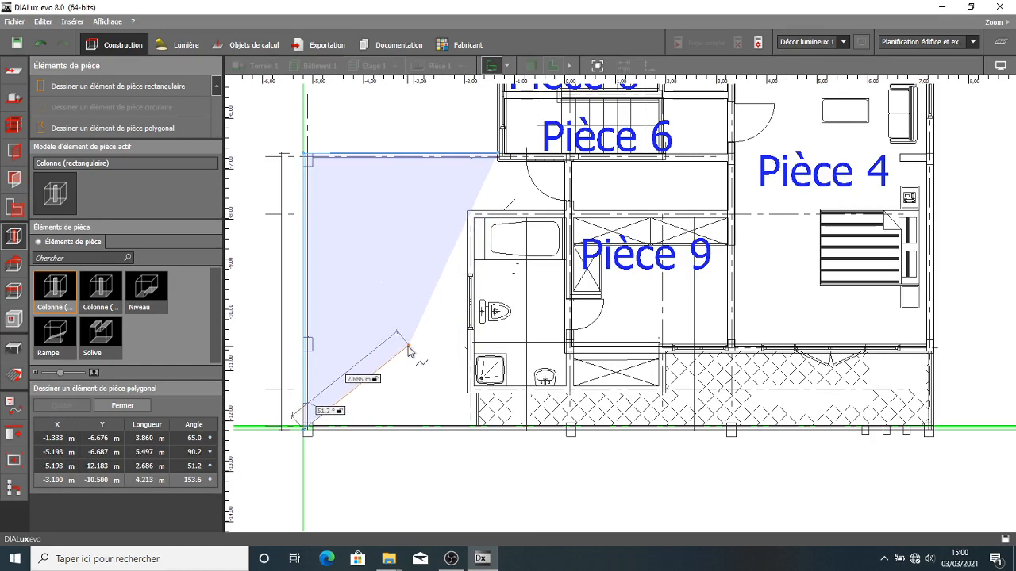
{"action": "key", "text": "Escape"}
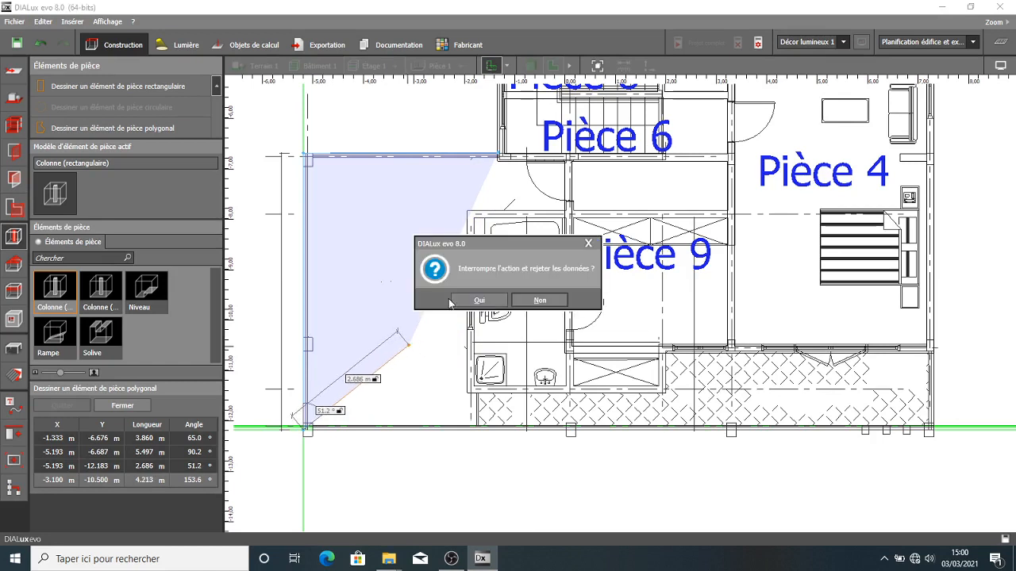
{"action": "left_click", "coordinate": [497, 306]}
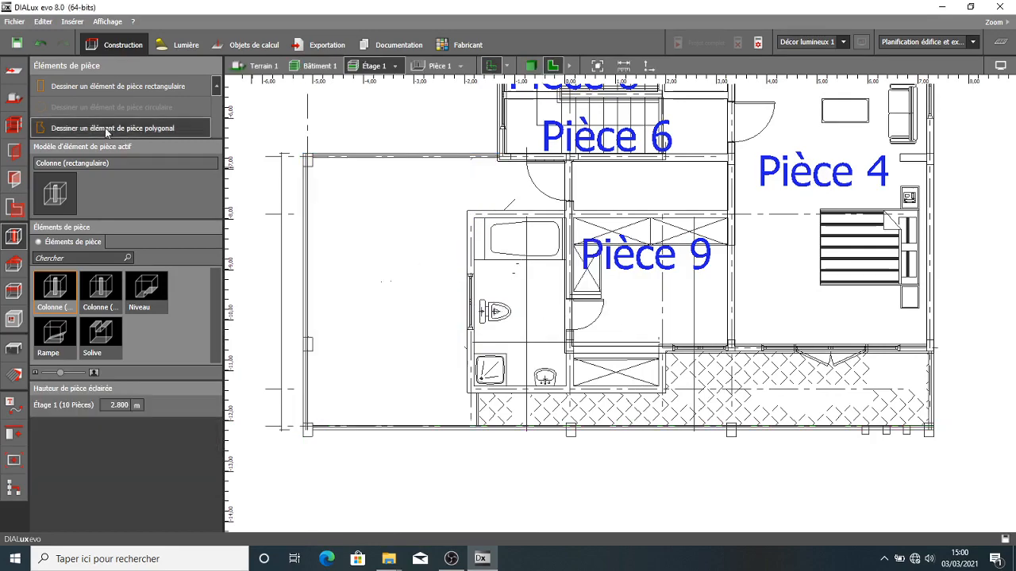
- Start a polygonal room element at the hatched terrace's inner corner, tracing 5.313 m along the facade and 1.520 m to the outer edge
{"action": "scroll", "coordinate": [660, 315], "scroll_direction": "up", "scroll_amount": 8}
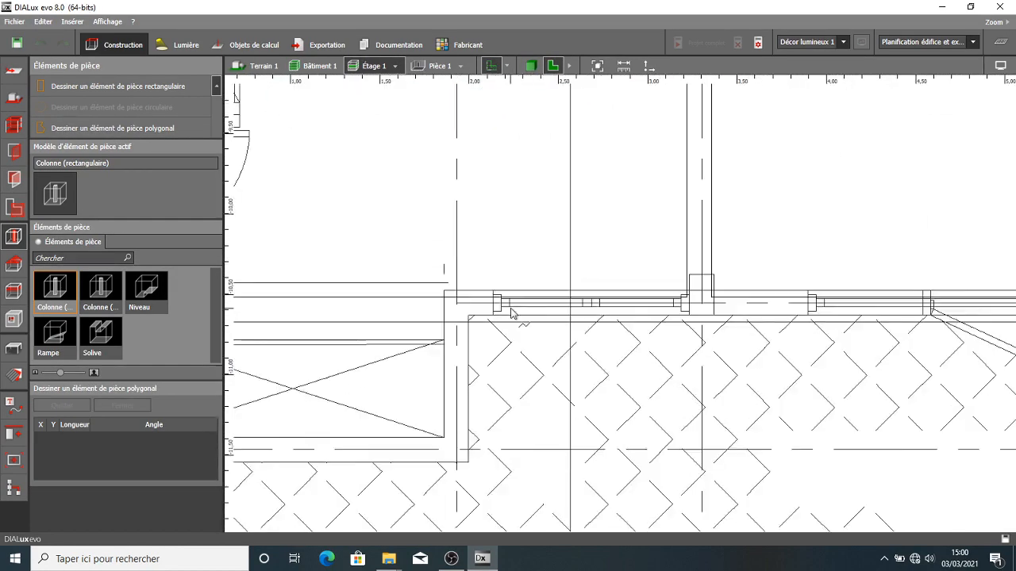
{"action": "left_click", "coordinate": [462, 320]}
{"action": "scroll", "coordinate": [555, 317], "scroll_direction": "down", "scroll_amount": 4}
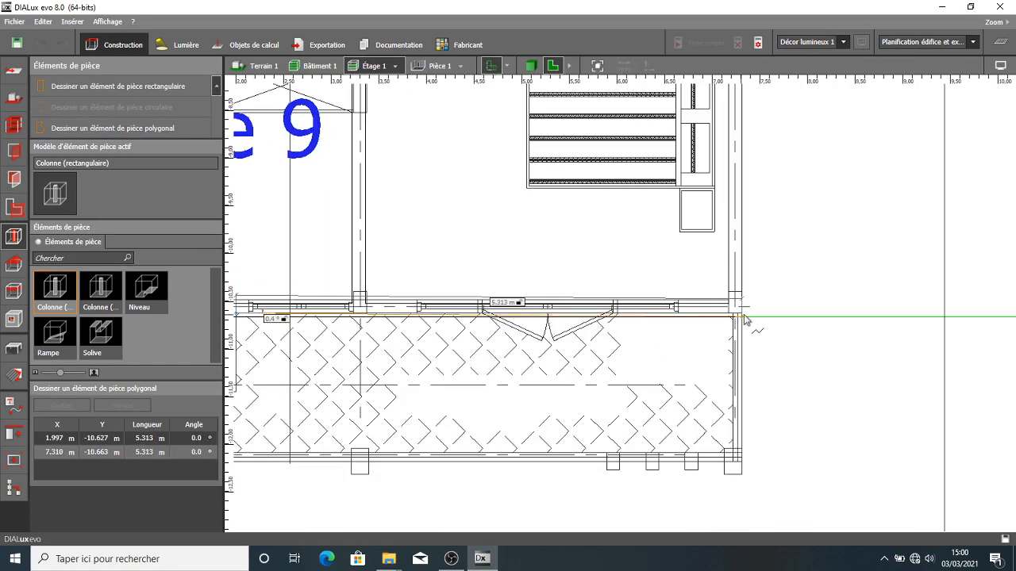
{"action": "left_click", "coordinate": [744, 320]}
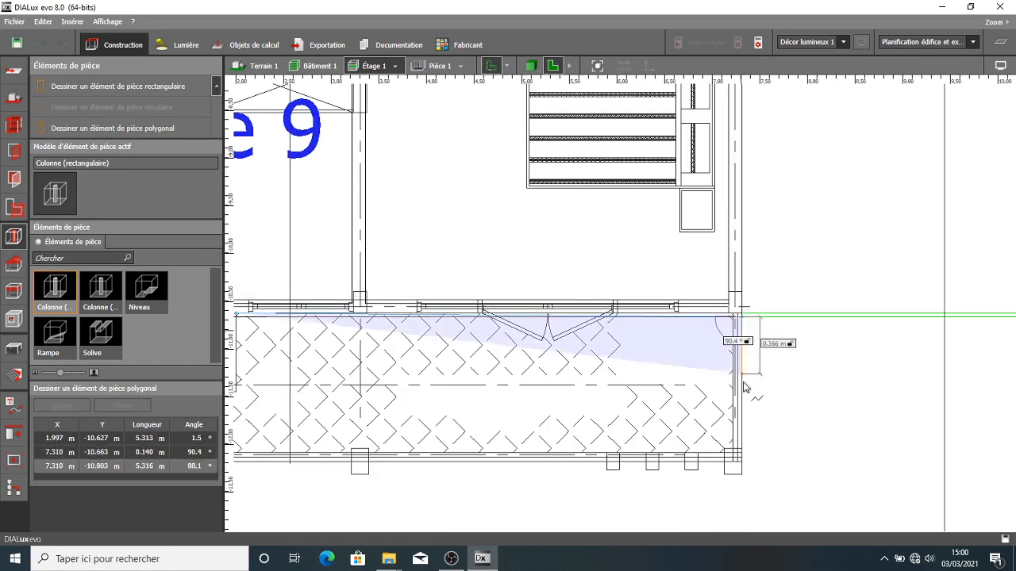
{"action": "left_click", "coordinate": [744, 468]}
- Trace the terrace 9.028 m along its outer edge, 0.733 m inward and 3.710 m along the bathroom wall, and close the polygon
{"action": "scroll", "coordinate": [714, 452], "scroll_direction": "down", "scroll_amount": 5}
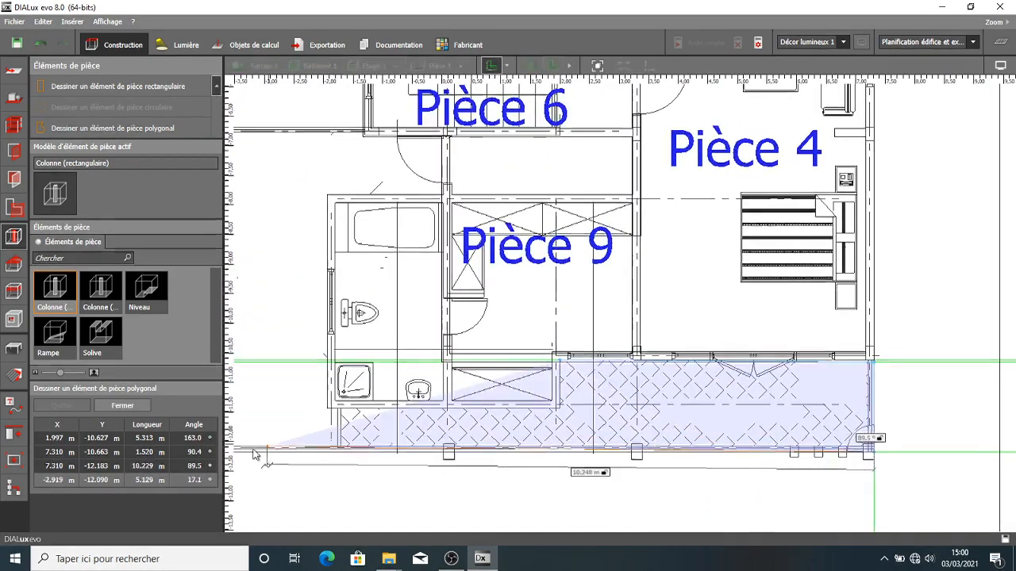
{"action": "scroll", "coordinate": [340, 450], "scroll_direction": "up", "scroll_amount": 4}
{"action": "scroll", "coordinate": [340, 451], "scroll_direction": "up", "scroll_amount": 3}
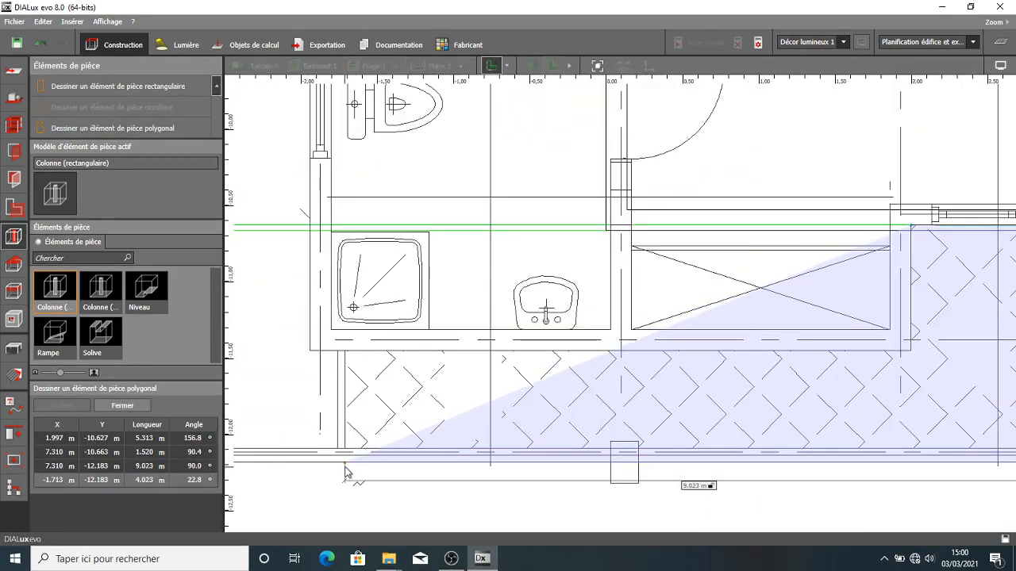
{"action": "left_click", "coordinate": [346, 457]}
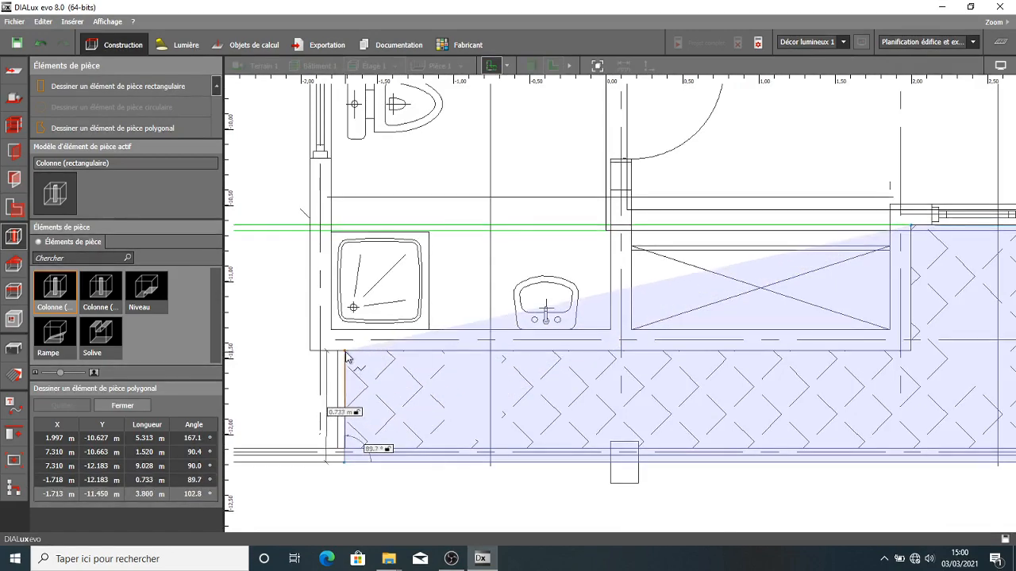
{"action": "left_click", "coordinate": [349, 343]}
{"action": "scroll", "coordinate": [476, 358], "scroll_direction": "down", "scroll_amount": 2}
{"action": "scroll", "coordinate": [553, 380], "scroll_direction": "up", "scroll_amount": 2}
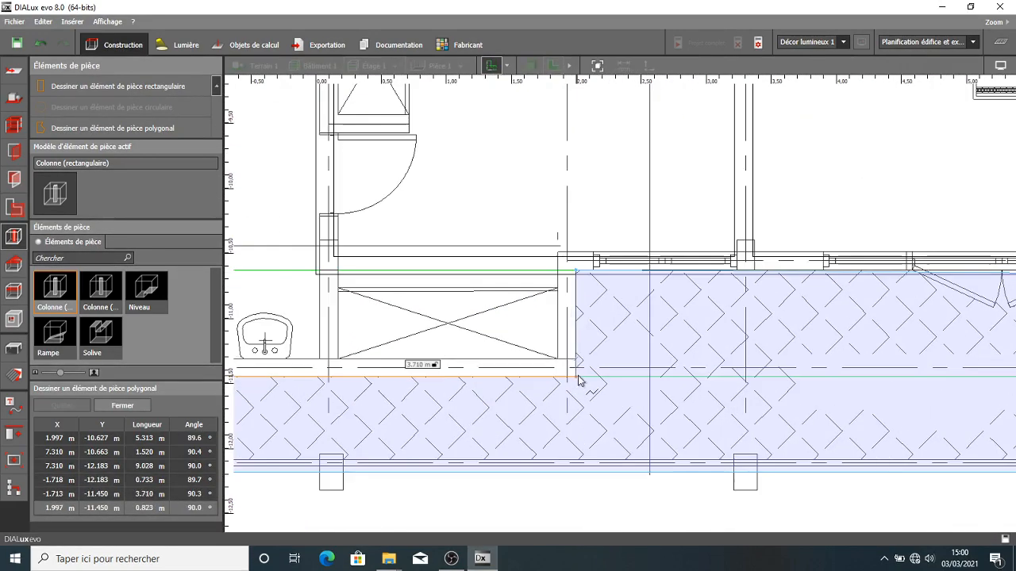
{"action": "left_click", "coordinate": [578, 380]}
{"action": "right_click", "coordinate": [587, 340]}
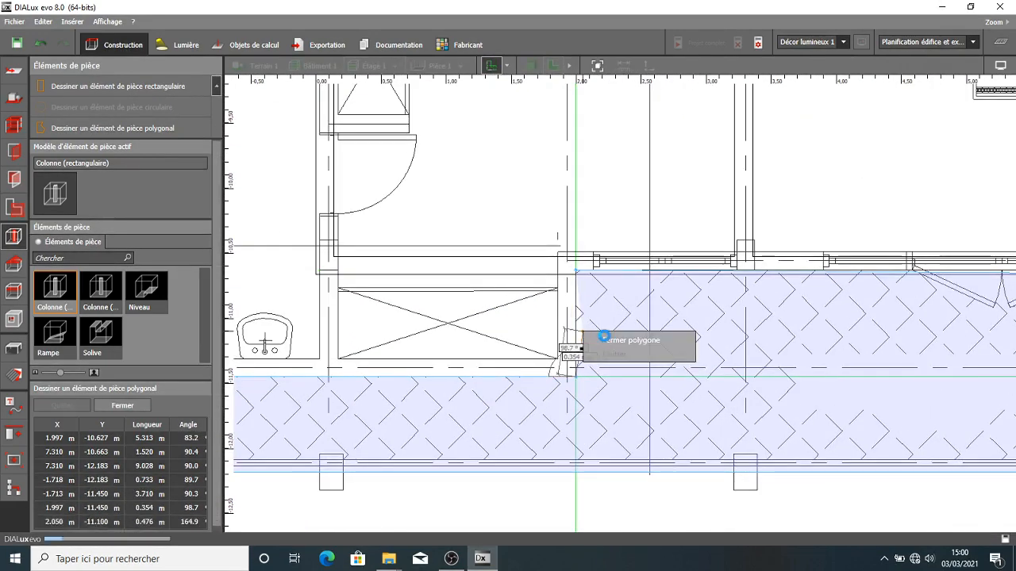
{"action": "left_click", "coordinate": [601, 340]}
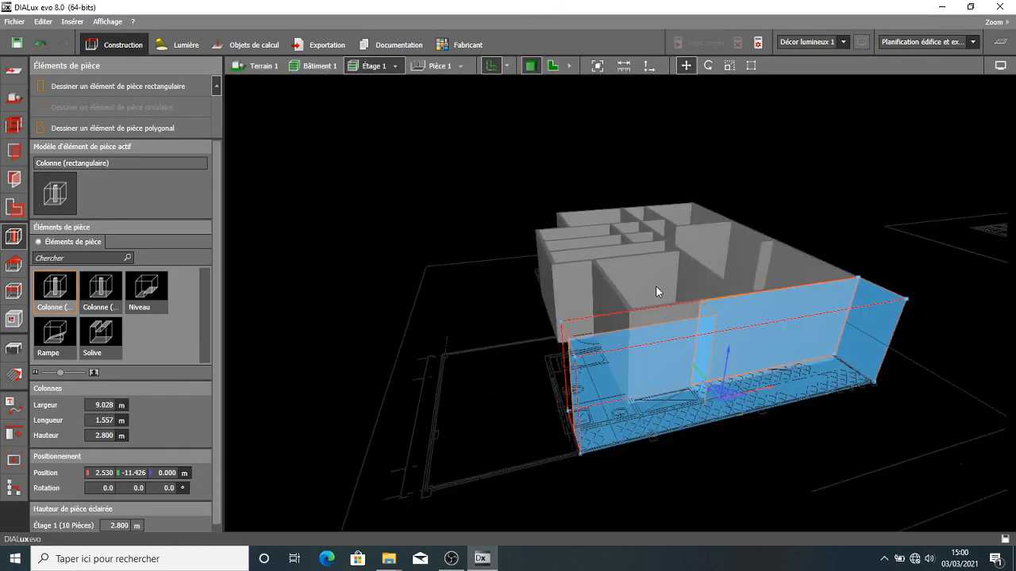
- Scale the terrace element down in 3D to a thin slab 0.100 m high and deselect it
{"action": "left_click", "coordinate": [530, 65]}
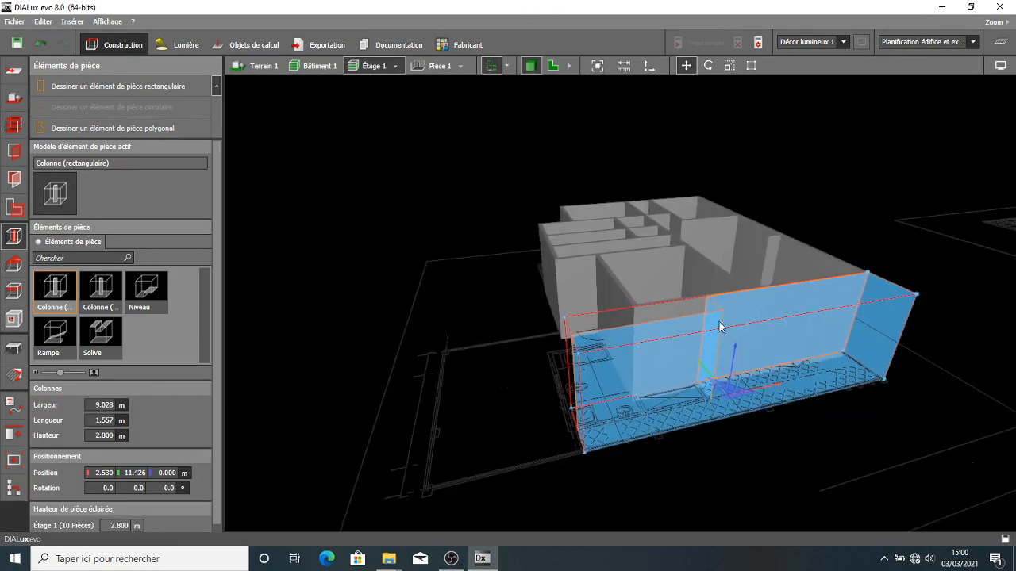
{"action": "left_click", "coordinate": [730, 65]}
{"action": "left_click_drag", "start_coordinate": [804, 321], "coordinate": [799, 400]}
{"action": "scroll", "coordinate": [800, 403], "scroll_direction": "up", "scroll_amount": 4}
{"action": "scroll", "coordinate": [801, 402], "scroll_direction": "down", "scroll_amount": 5}
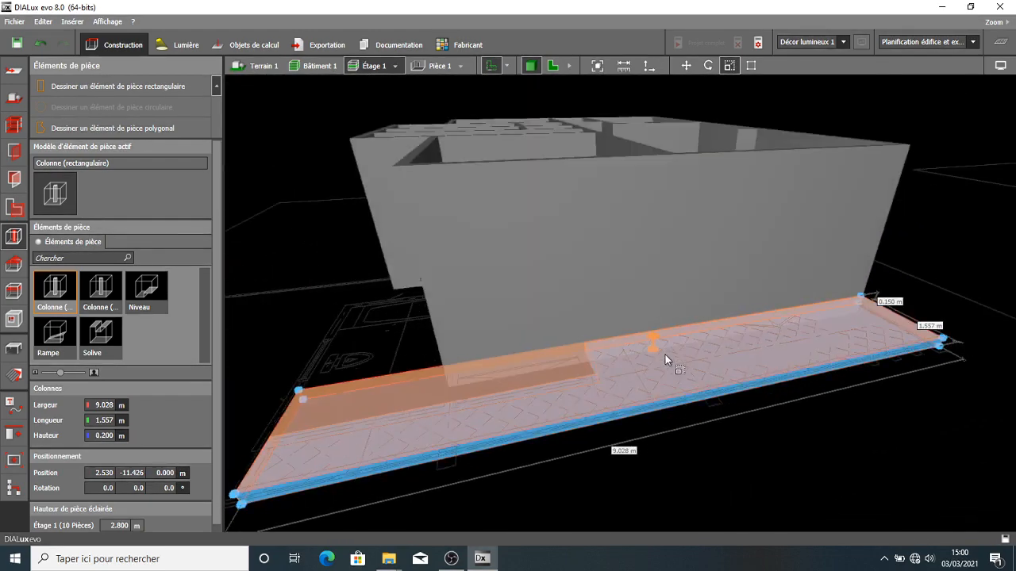
{"action": "right_click_drag", "start_coordinate": [946, 276], "coordinate": [931, 231]}
{"action": "left_click", "coordinate": [931, 231]}
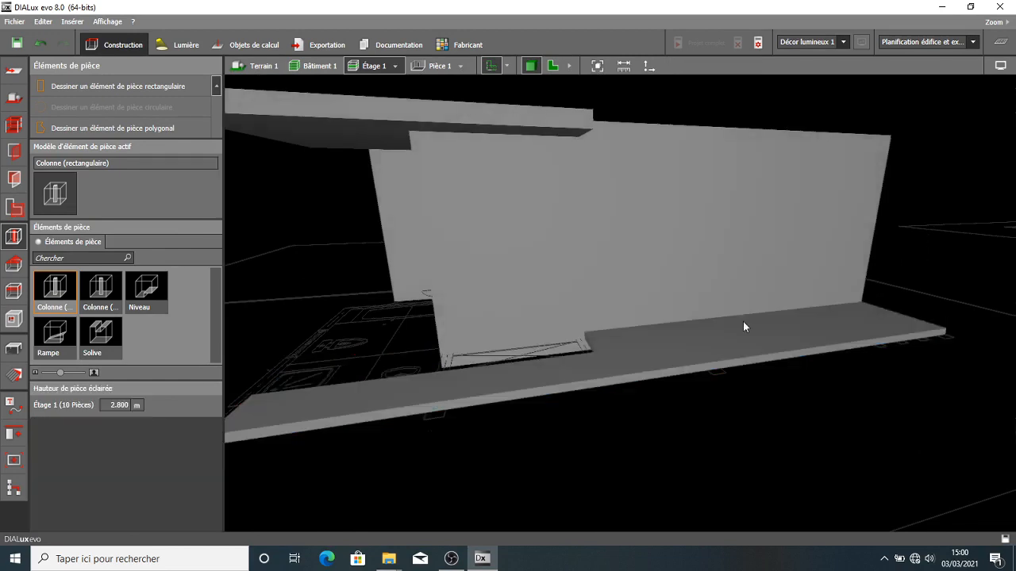
- Examine the terrace slab in 3D and check its outline and dimensions against Étage 1's plan
{"action": "scroll", "coordinate": [695, 371], "scroll_direction": "up", "scroll_amount": 6}
{"action": "right_click_drag", "start_coordinate": [713, 376], "coordinate": [612, 404]}
{"action": "left_click", "coordinate": [553, 66]}
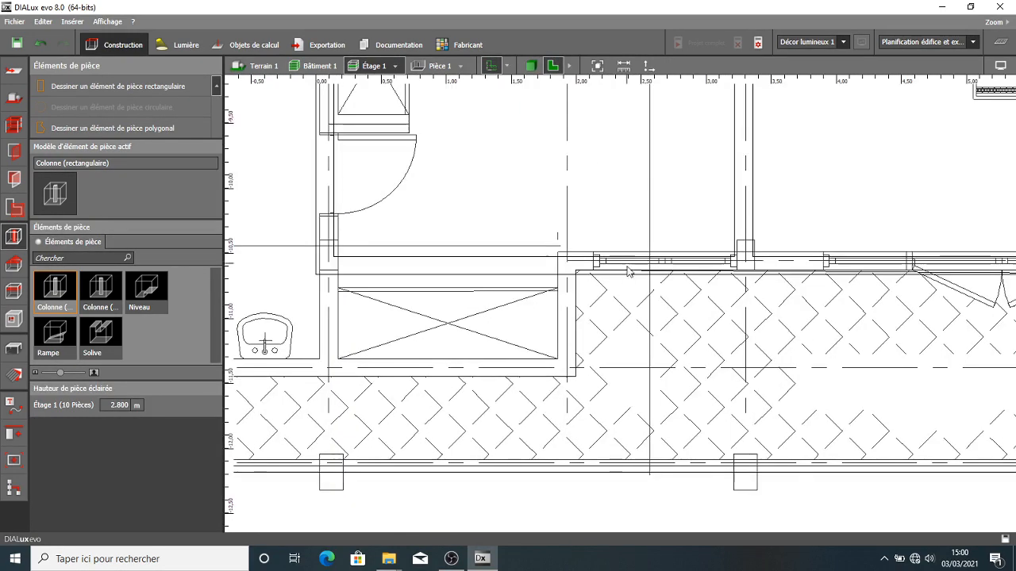
{"action": "scroll", "coordinate": [567, 342], "scroll_direction": "down", "scroll_amount": 3}
{"action": "scroll", "coordinate": [566, 342], "scroll_direction": "down", "scroll_amount": 2}
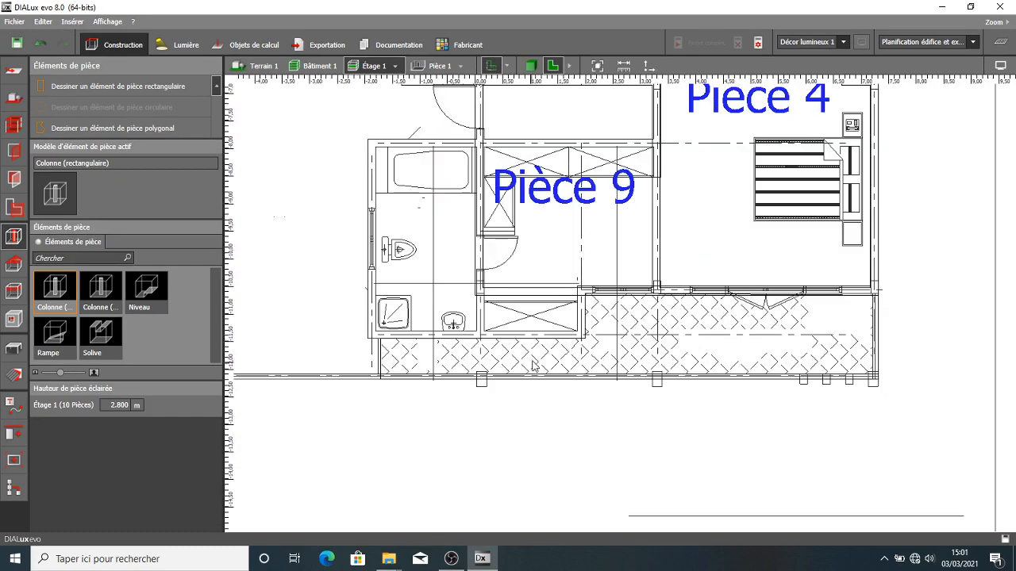
{"action": "left_click", "coordinate": [541, 354]}
{"action": "scroll", "coordinate": [537, 306], "scroll_direction": "up", "scroll_amount": 4}
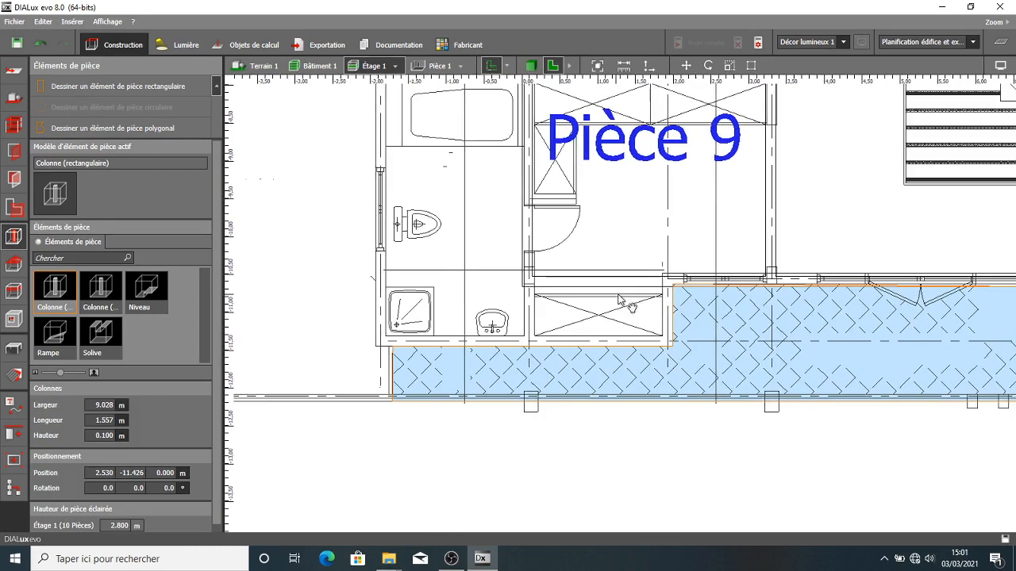
{"action": "scroll", "coordinate": [524, 285], "scroll_direction": "down", "scroll_amount": 6}
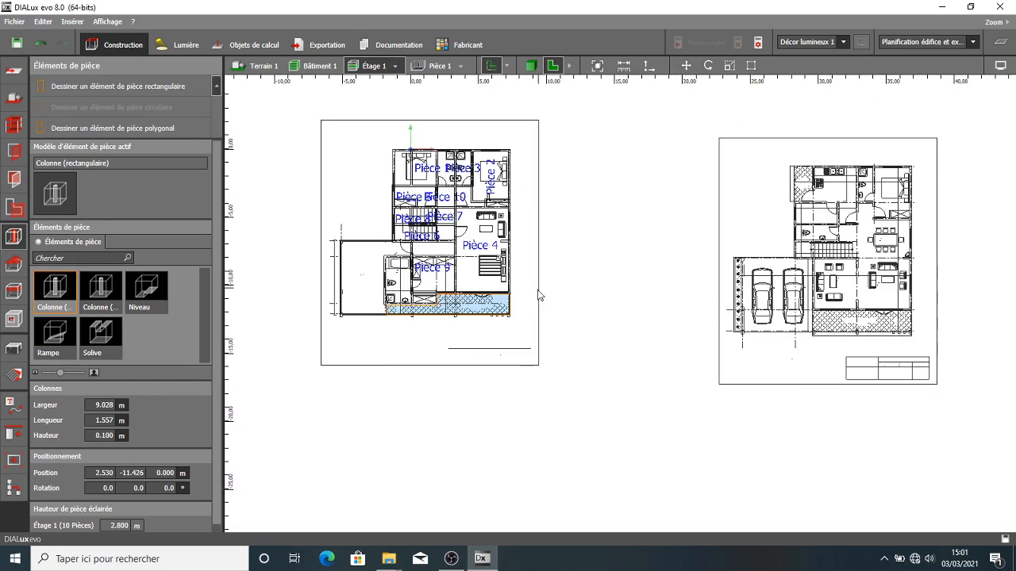
{"action": "key", "text": "Escape"}
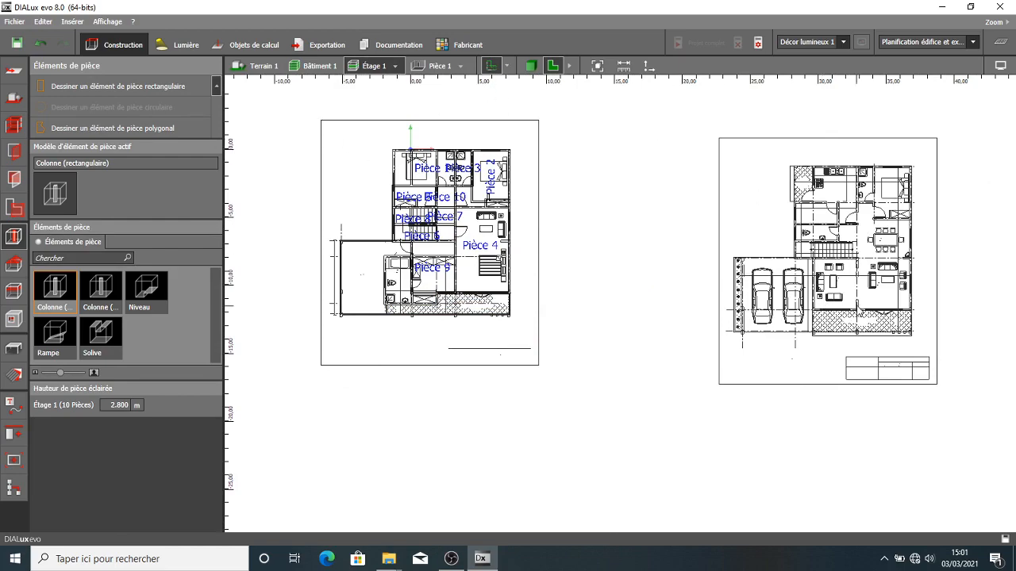
- Start a polygonal room element on the plan with the two cars, at the hatched terrace's inner corner on the garage side
{"action": "scroll", "coordinate": [746, 310], "scroll_direction": "up", "scroll_amount": 5}
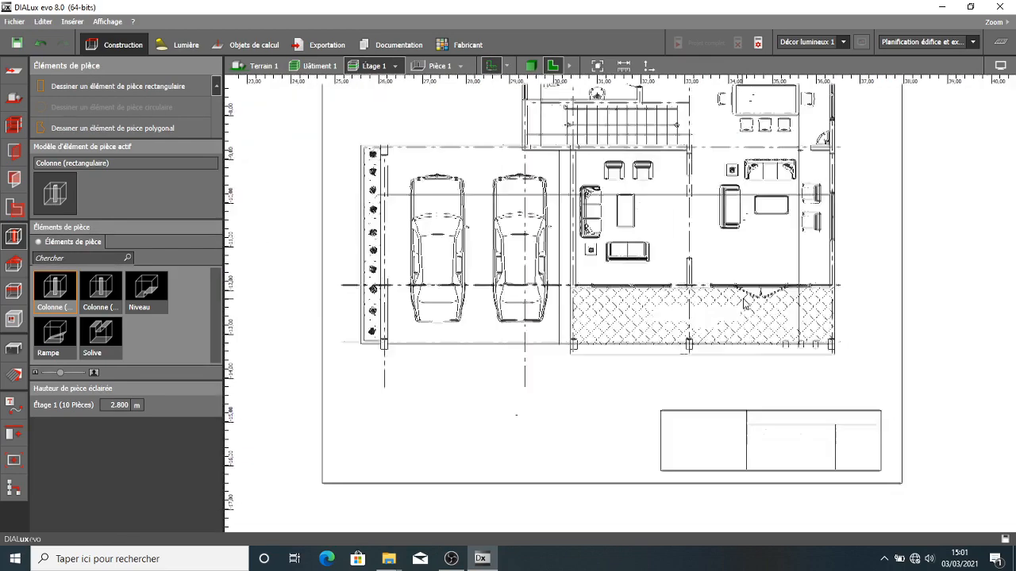
{"action": "scroll", "coordinate": [746, 304], "scroll_direction": "down", "scroll_amount": 2}
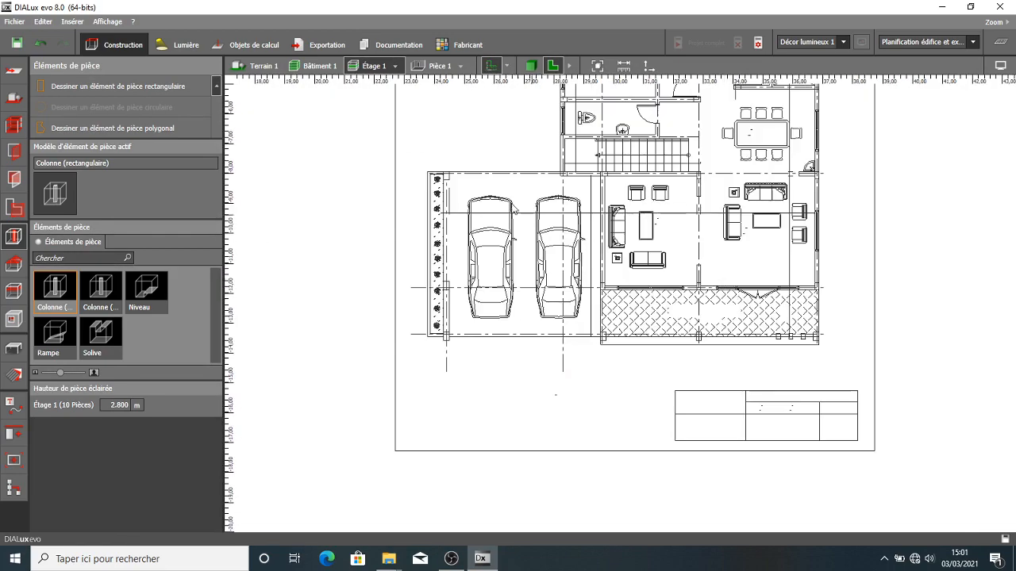
{"action": "left_click", "coordinate": [85, 127]}
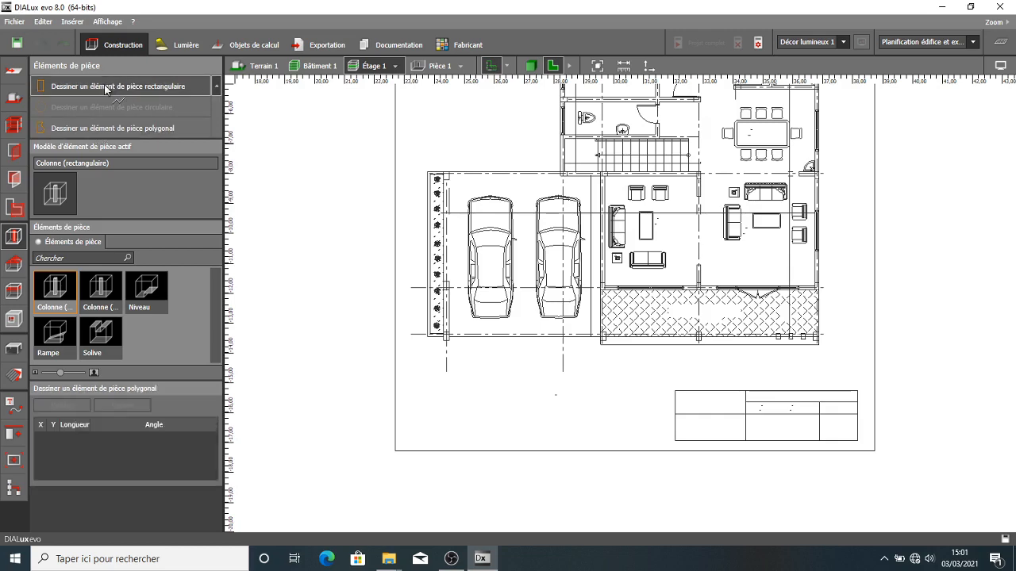
{"action": "scroll", "coordinate": [729, 307], "scroll_direction": "up", "scroll_amount": 3}
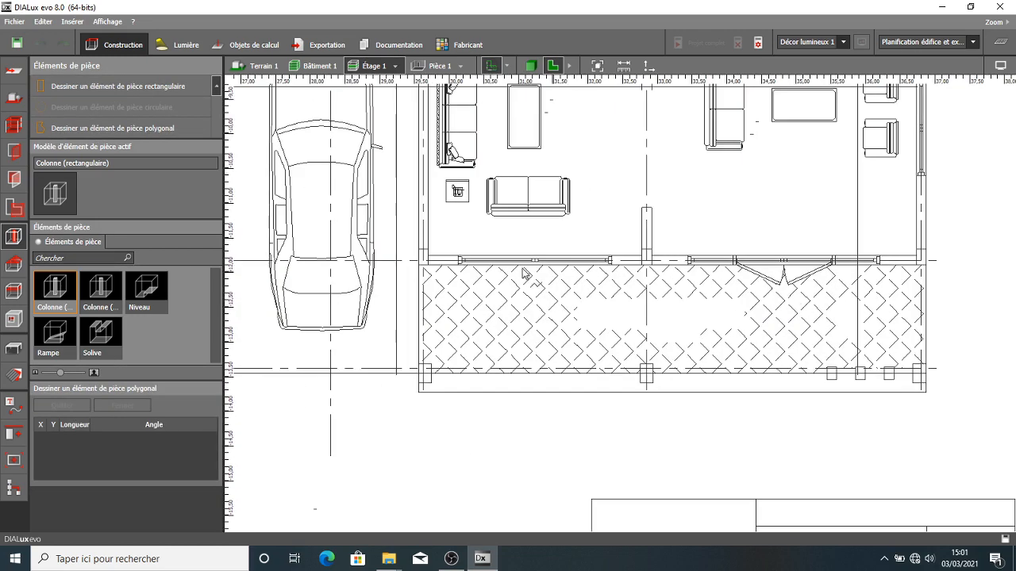
{"action": "scroll", "coordinate": [523, 273], "scroll_direction": "up", "scroll_amount": 2}
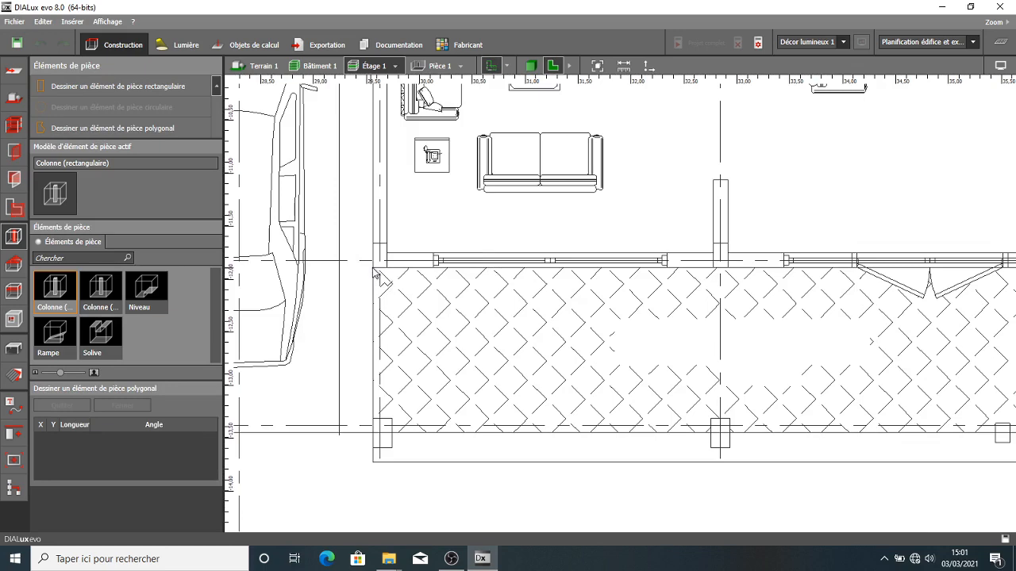
{"action": "left_click", "coordinate": [375, 268]}
{"action": "scroll", "coordinate": [376, 269], "scroll_direction": "down", "scroll_amount": 2}
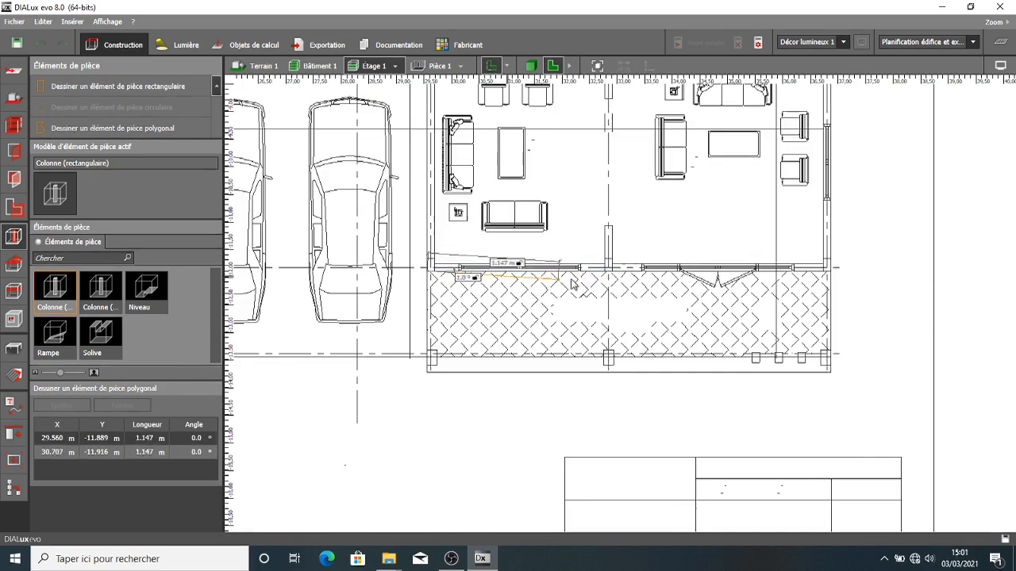
- Complete the polygonal room element over the hatched terrace of the plan with two parked cars, about 7.31 by 1.56 m
{"action": "left_click", "coordinate": [835, 290]}
{"action": "left_click", "coordinate": [832, 359]}
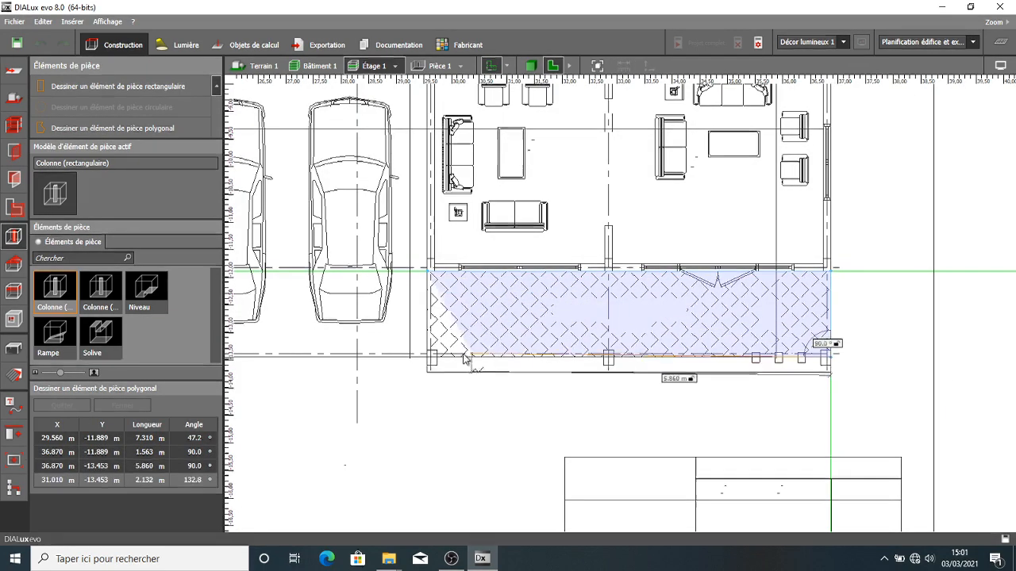
{"action": "left_click", "coordinate": [430, 359]}
{"action": "right_click", "coordinate": [421, 324]}
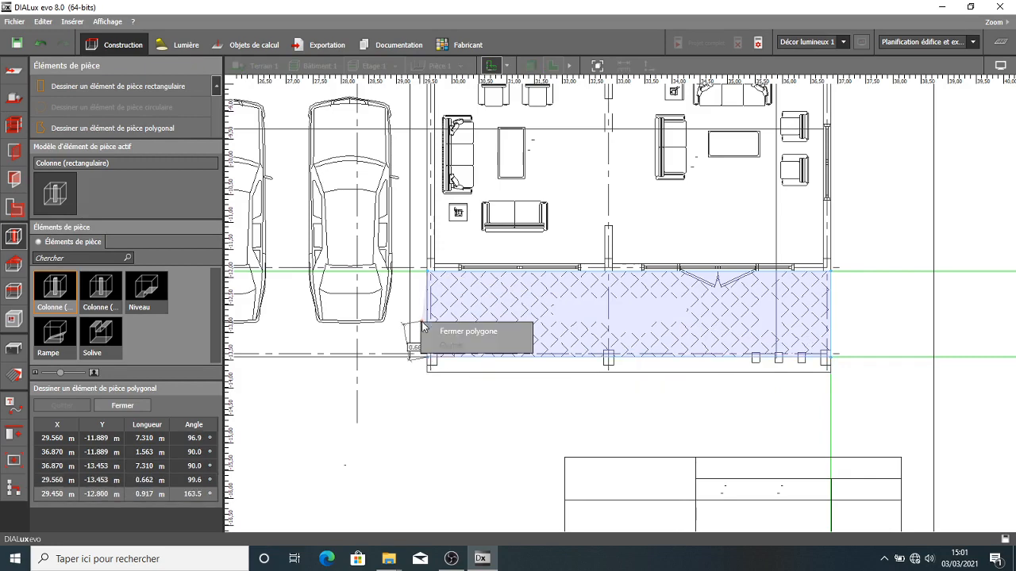
{"action": "left_click", "coordinate": [433, 331]}
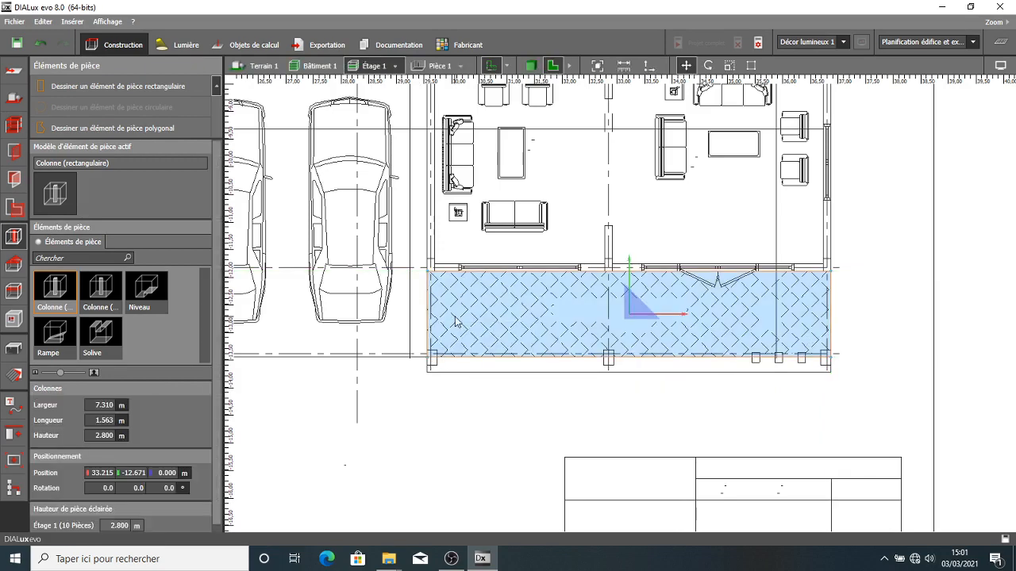
- Examine the terrace element's position relative to the house in 3D, at the Étage 1 and Bâtiment 1 levels
{"action": "left_click", "coordinate": [531, 66]}
{"action": "scroll", "coordinate": [625, 223], "scroll_direction": "down", "scroll_amount": 3}
{"action": "right_click_drag", "start_coordinate": [650, 218], "coordinate": [684, 238]}
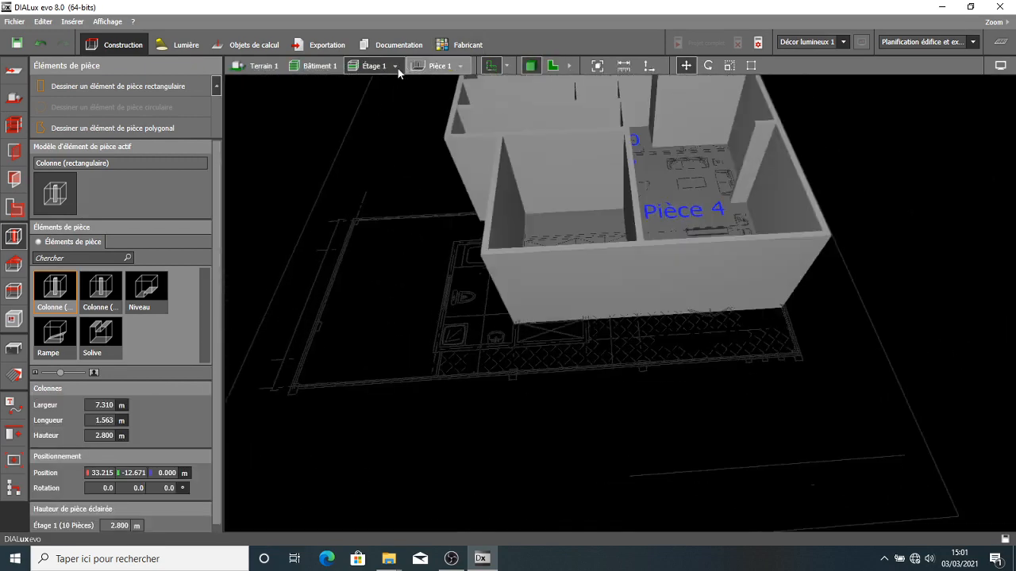
{"action": "left_click", "coordinate": [396, 67]}
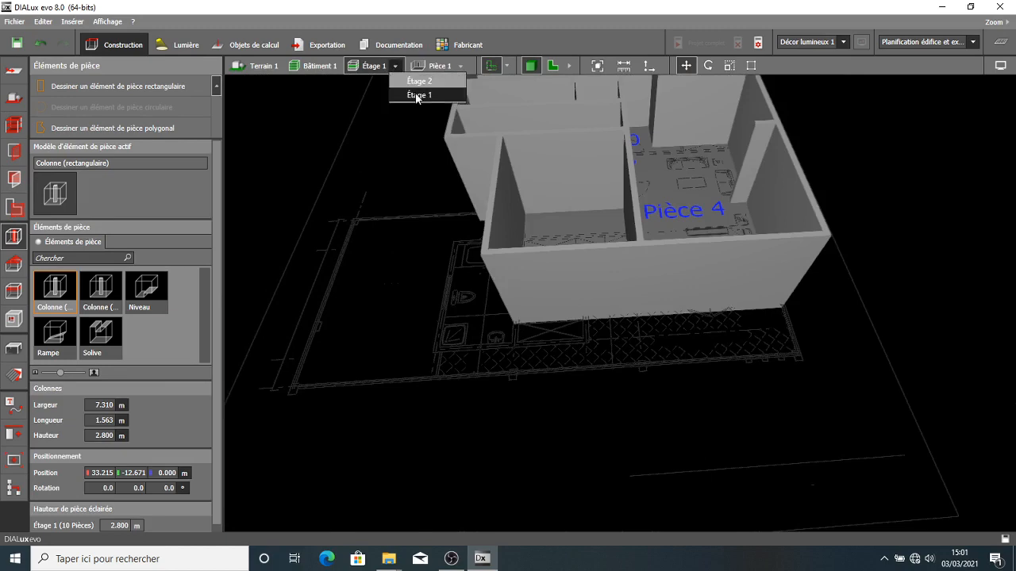
{"action": "left_click", "coordinate": [416, 96]}
{"action": "scroll", "coordinate": [578, 181], "scroll_direction": "down", "scroll_amount": 5}
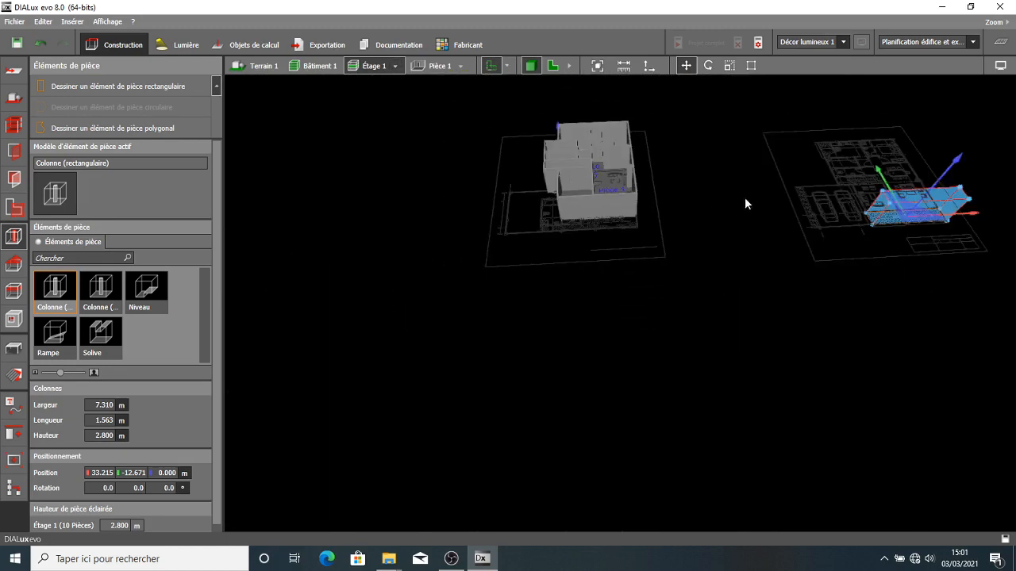
{"action": "middle_click_drag", "start_coordinate": [745, 204], "coordinate": [721, 249]}
{"action": "scroll", "coordinate": [624, 217], "scroll_direction": "up", "scroll_amount": 3}
{"action": "scroll", "coordinate": [549, 208], "scroll_direction": "down", "scroll_amount": 3}
{"action": "right_click_drag", "start_coordinate": [548, 208], "coordinate": [544, 199]}
{"action": "left_click", "coordinate": [314, 66]}
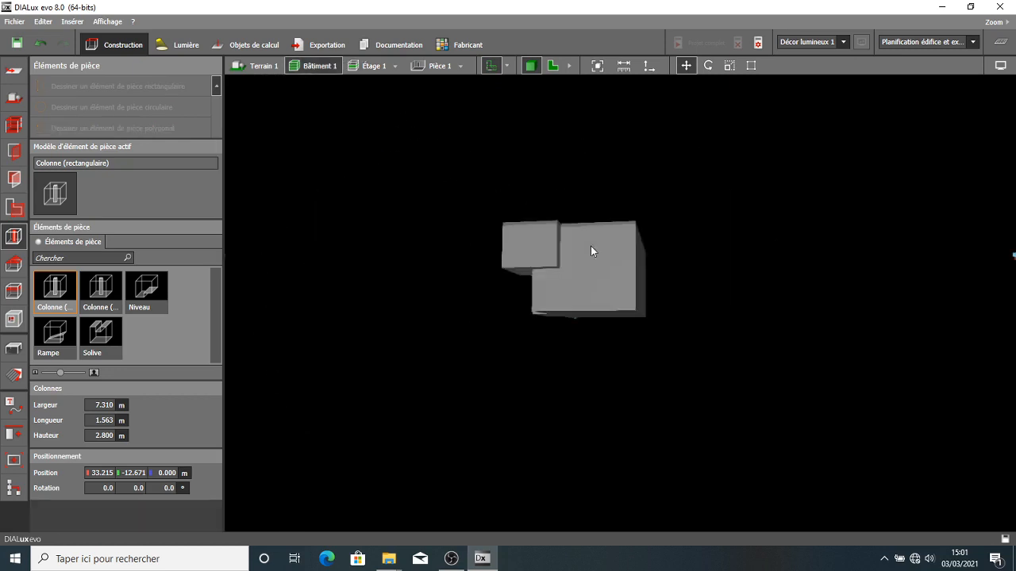
{"action": "right_click_drag", "start_coordinate": [591, 251], "coordinate": [711, 320]}
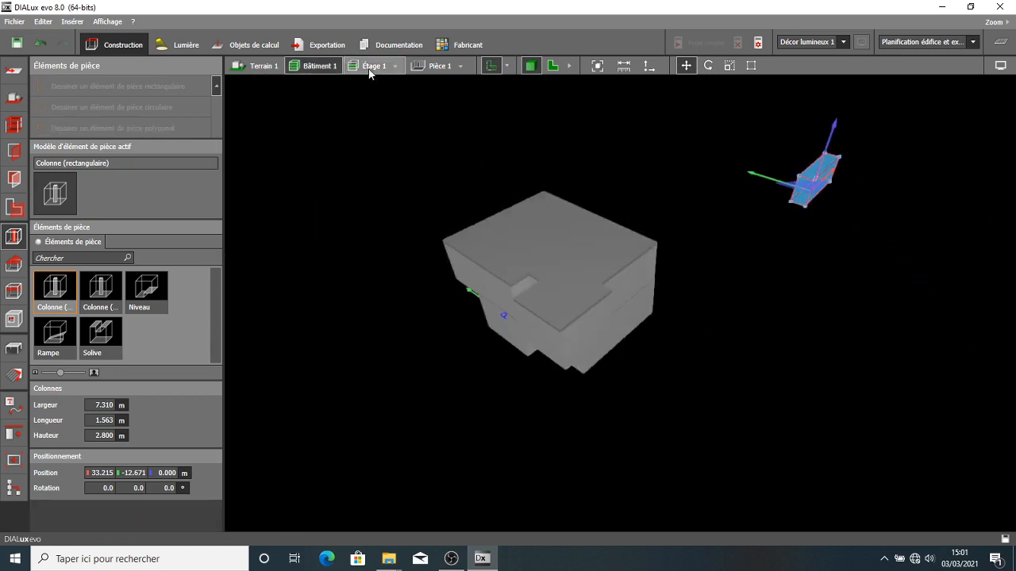
{"action": "left_click", "coordinate": [370, 68]}
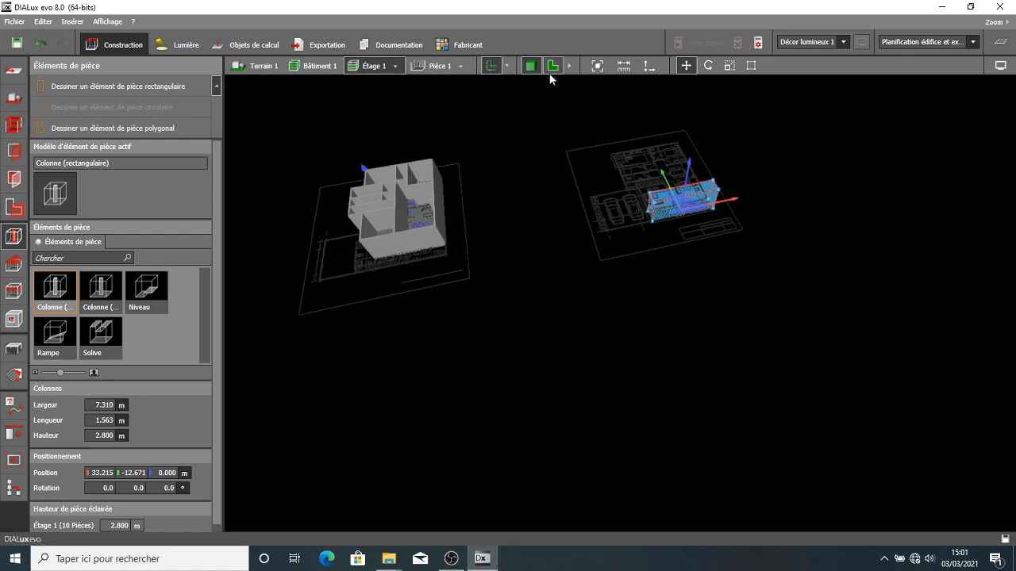
- Deselect the terrace element and compare the two imported floor plans of Étage 1 in the 2D plan view
{"action": "left_click", "coordinate": [553, 66]}
{"action": "scroll", "coordinate": [580, 191], "scroll_direction": "down", "scroll_amount": 5}
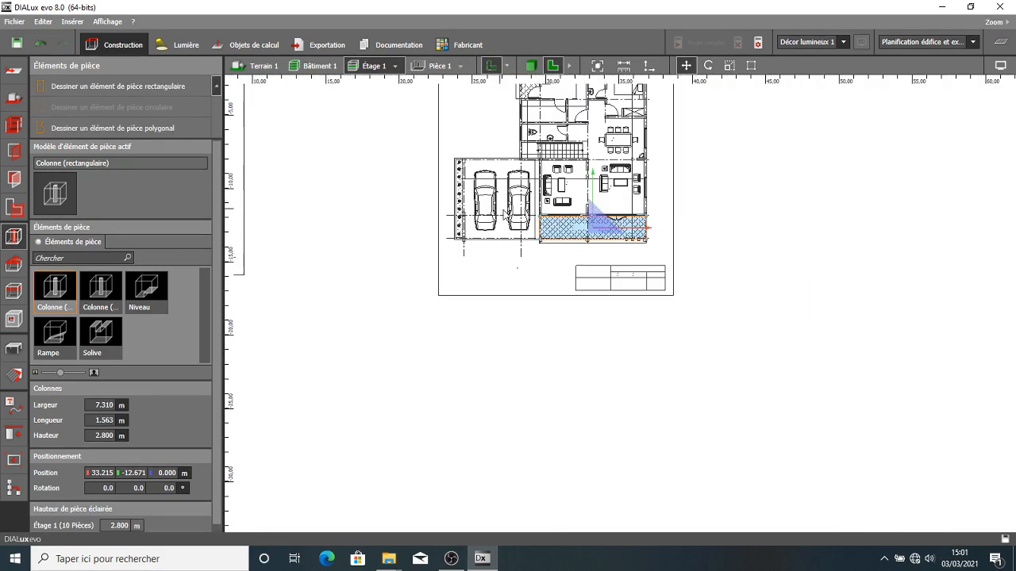
{"action": "key", "text": "Escape"}
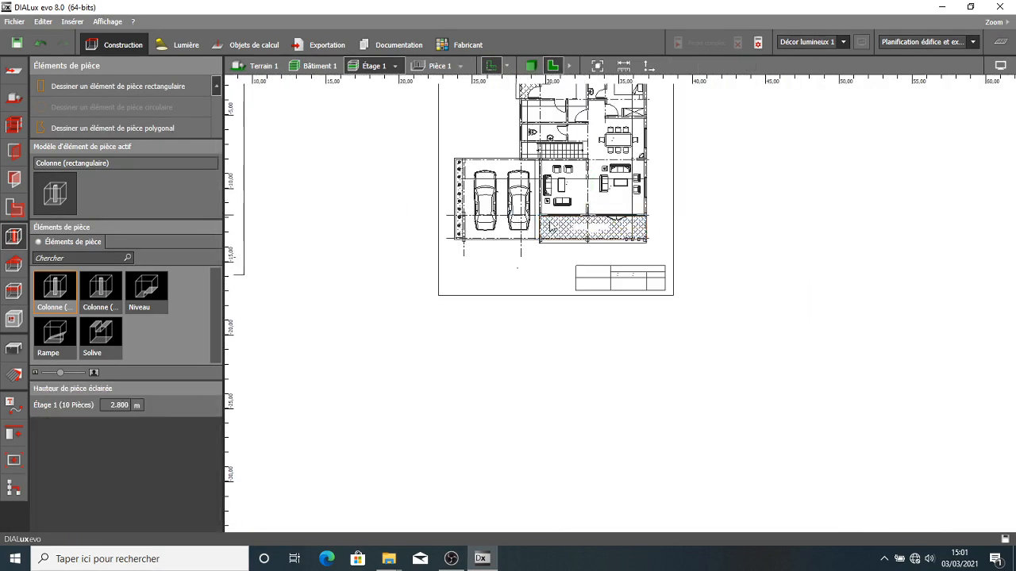
{"action": "scroll", "coordinate": [626, 330], "scroll_direction": "down", "scroll_amount": 2}
{"action": "middle_click_drag", "start_coordinate": [314, 224], "coordinate": [468, 251]}
{"action": "scroll", "coordinate": [468, 252], "scroll_direction": "up", "scroll_amount": 5}
{"action": "scroll", "coordinate": [561, 240], "scroll_direction": "down", "scroll_amount": 2}
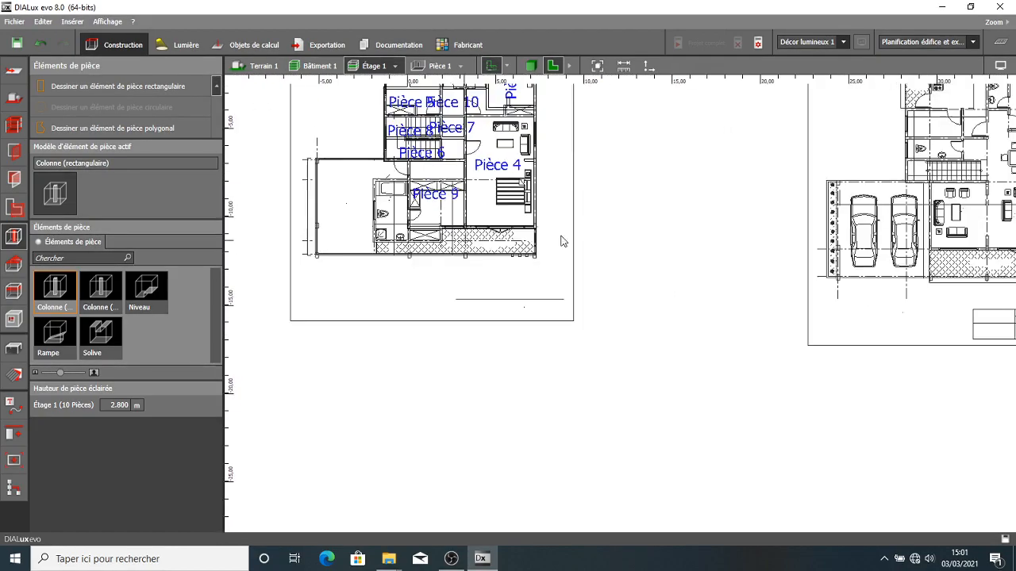
{"action": "scroll", "coordinate": [561, 240], "scroll_direction": "down", "scroll_amount": 3}
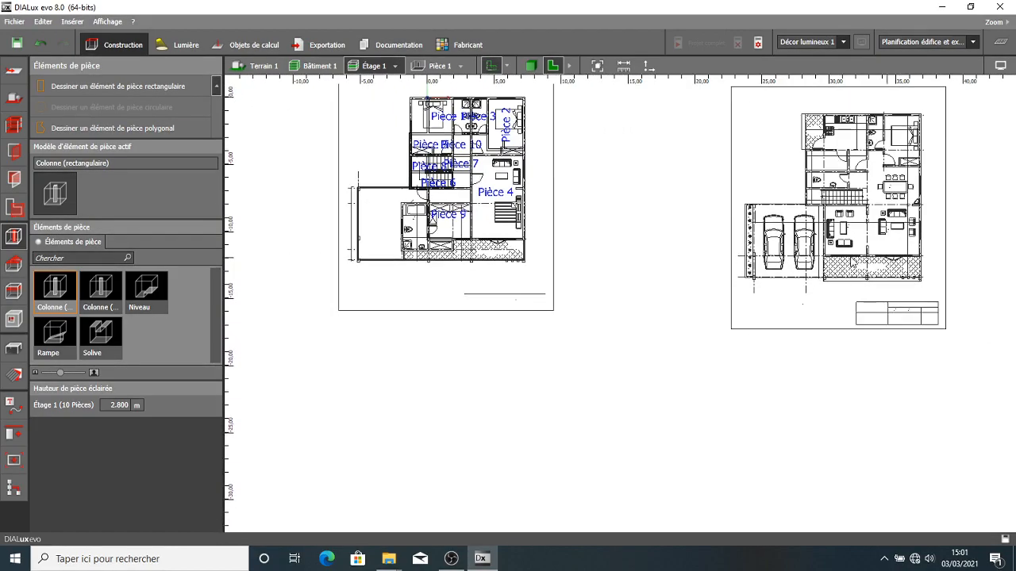
{"action": "scroll", "coordinate": [377, 243], "scroll_direction": "up", "scroll_amount": 4}
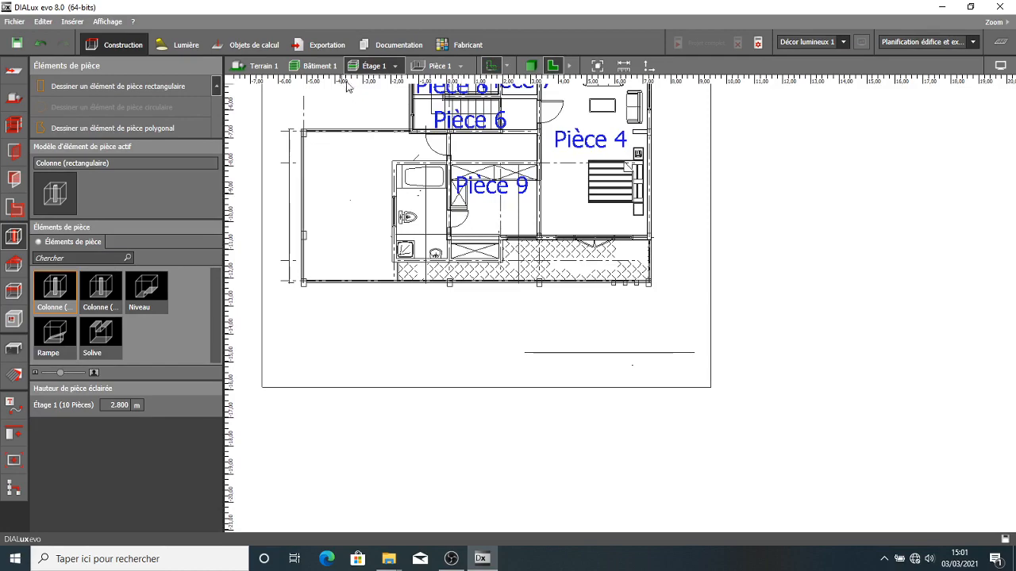
{"action": "scroll", "coordinate": [745, 244], "scroll_direction": "down", "scroll_amount": 4}
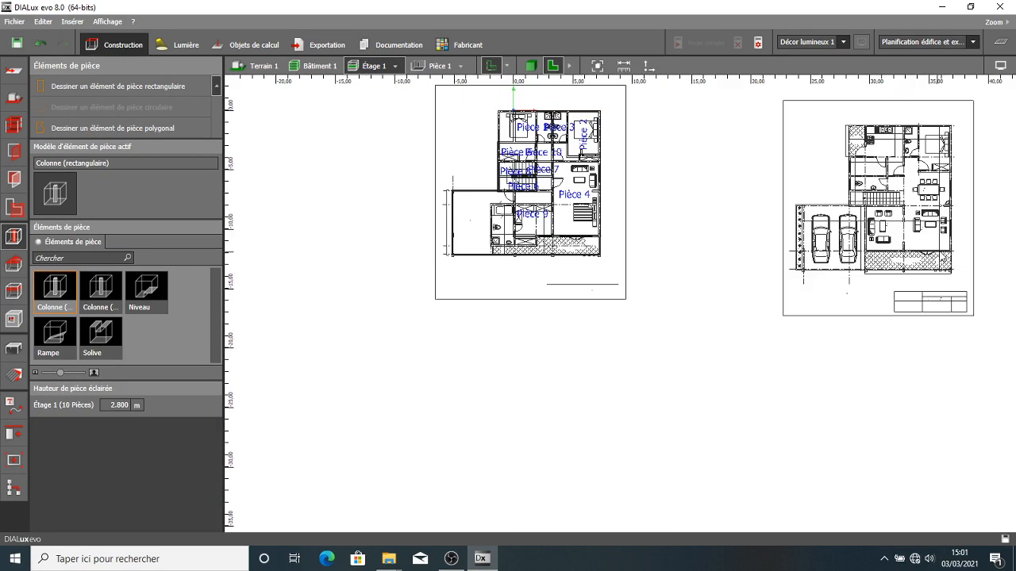
{"action": "scroll", "coordinate": [916, 261], "scroll_direction": "up", "scroll_amount": 5}
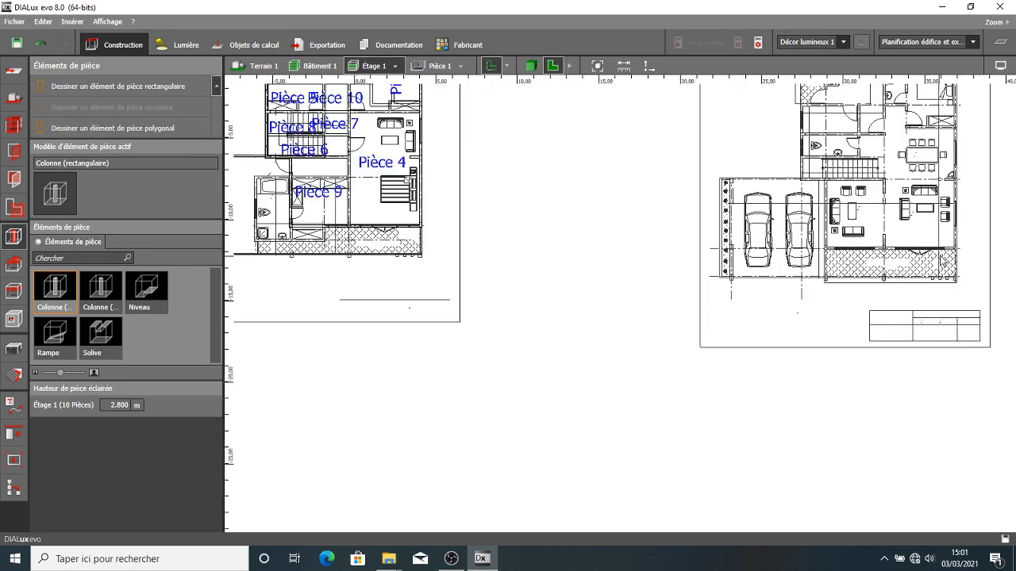
{"action": "scroll", "coordinate": [791, 305], "scroll_direction": "down", "scroll_amount": 3}
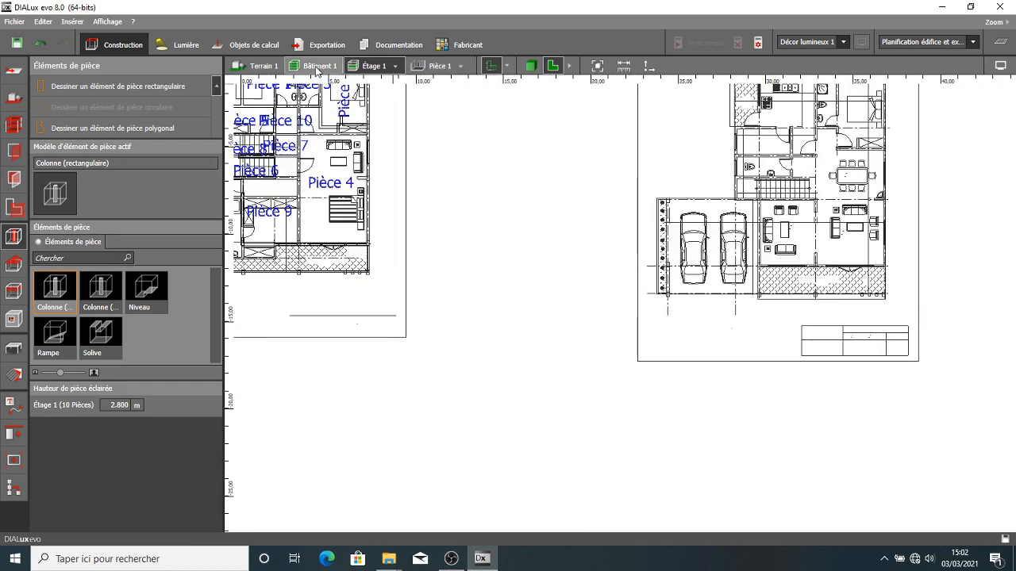
{"action": "right_click_drag", "start_coordinate": [349, 222], "coordinate": [543, 250]}
{"action": "scroll", "coordinate": [525, 242], "scroll_direction": "down", "scroll_amount": 1}
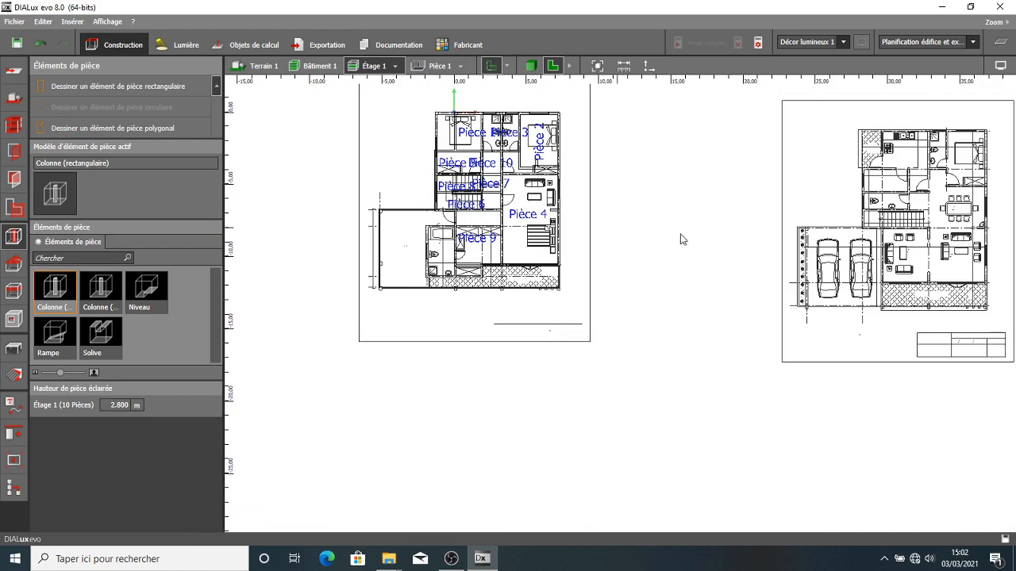
{"action": "scroll", "coordinate": [477, 272], "scroll_direction": "up", "scroll_amount": 3}
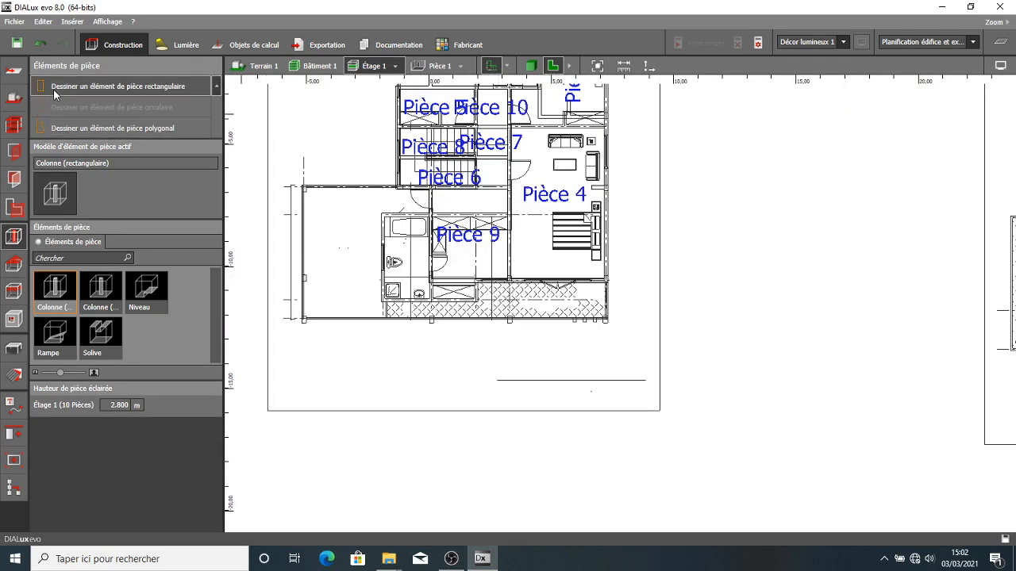
- Draw a rectangular room element along the front terrace below Pièce 9 and Pièce 4, about 9.25 by 1.52 m
{"action": "left_click", "coordinate": [119, 87]}
{"action": "scroll", "coordinate": [536, 318], "scroll_direction": "up", "scroll_amount": 2}
{"action": "scroll", "coordinate": [646, 266], "scroll_direction": "up", "scroll_amount": 3}
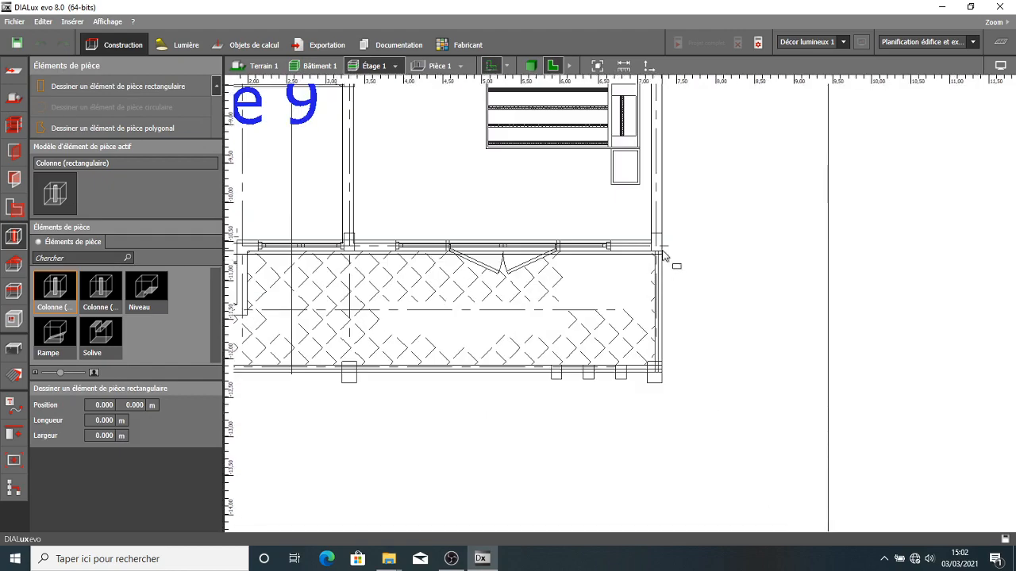
{"action": "left_click", "coordinate": [663, 260]}
{"action": "scroll", "coordinate": [663, 260], "scroll_direction": "down", "scroll_amount": 2}
{"action": "right_click_drag", "start_coordinate": [453, 288], "coordinate": [691, 288]}
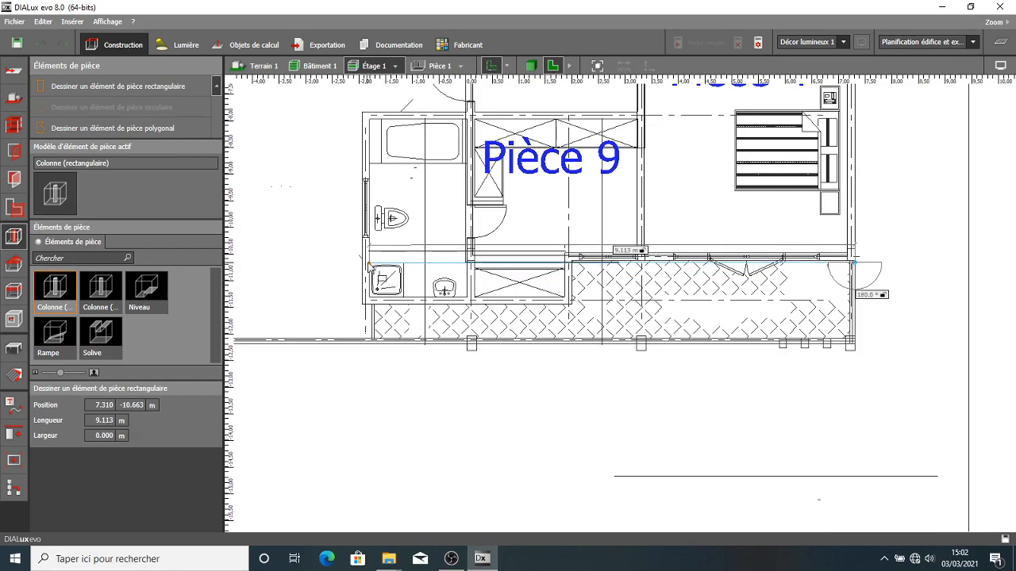
{"action": "scroll", "coordinate": [847, 343], "scroll_direction": "up", "scroll_amount": 2}
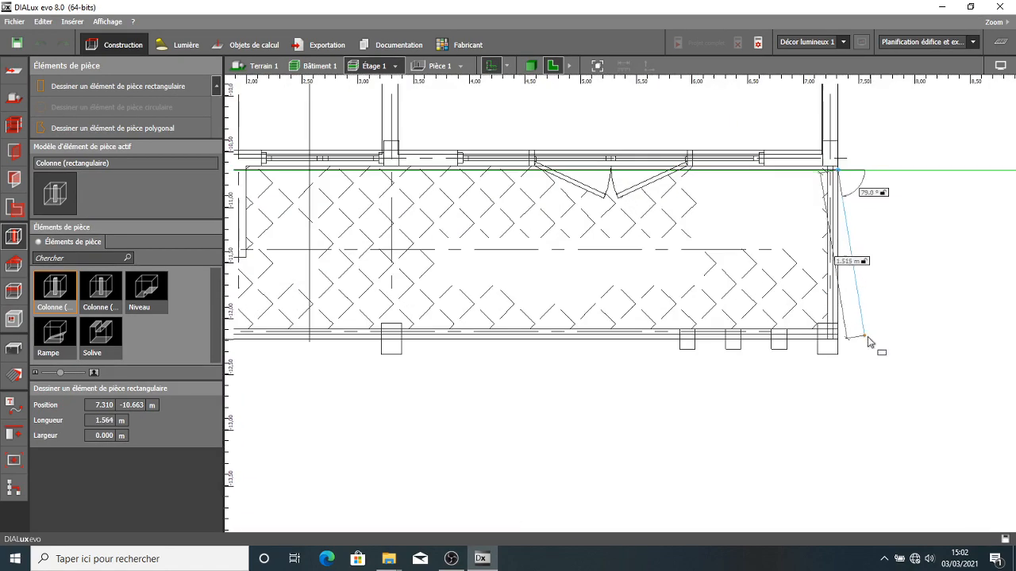
{"action": "left_click", "coordinate": [843, 342]}
{"action": "scroll", "coordinate": [594, 347], "scroll_direction": "down", "scroll_amount": 2}
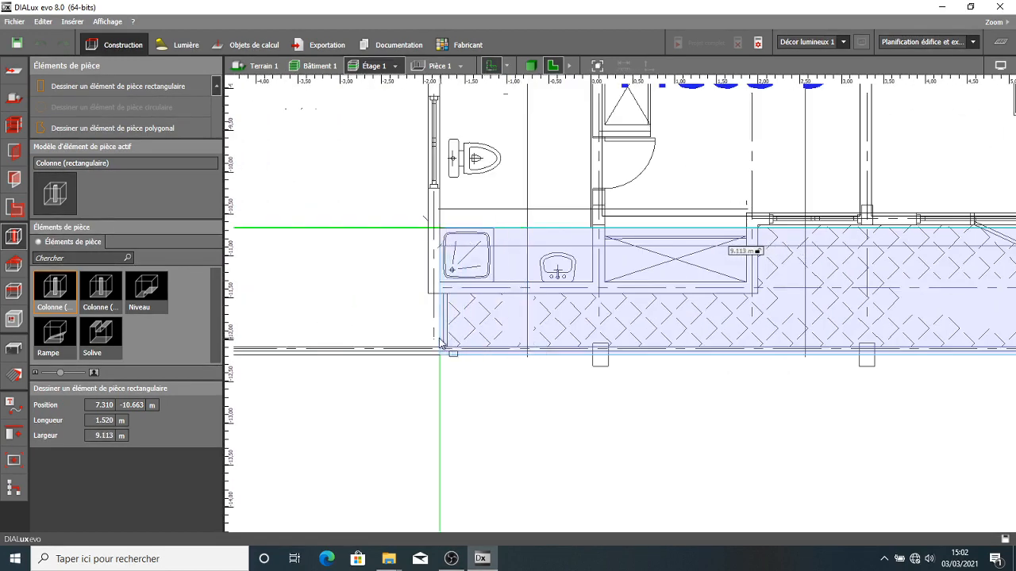
{"action": "left_click", "coordinate": [430, 343]}
{"action": "scroll", "coordinate": [495, 337], "scroll_direction": "down", "scroll_amount": 3}
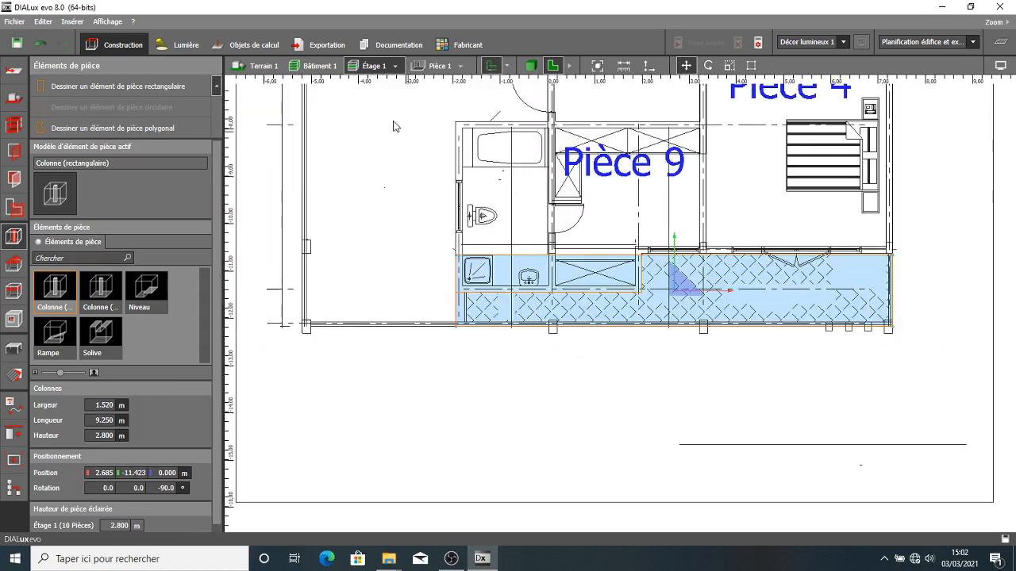
- Show the rectangular terrace element in 3D and lower its height to 0.5 m, then 0.2 m
{"action": "left_click", "coordinate": [531, 66]}
{"action": "scroll", "coordinate": [438, 238], "scroll_direction": "up", "scroll_amount": 3}
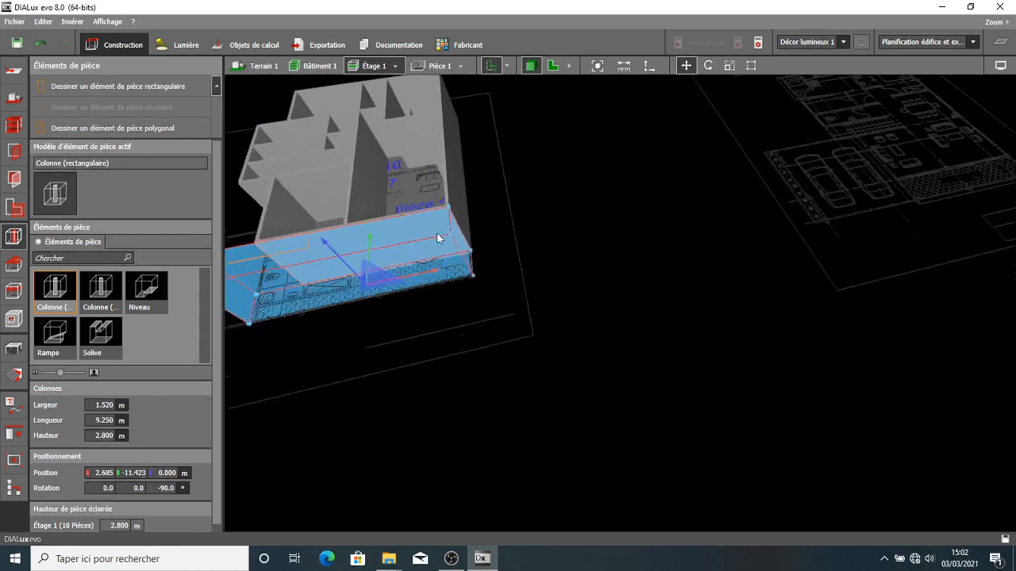
{"action": "right_click_drag", "start_coordinate": [569, 206], "coordinate": [521, 76]}
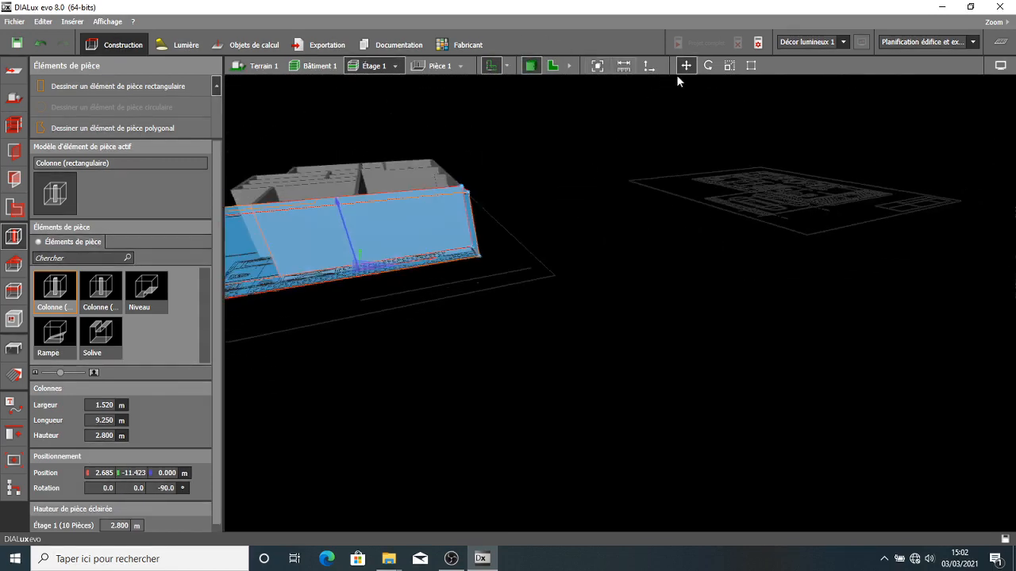
{"action": "left_click", "coordinate": [729, 66]}
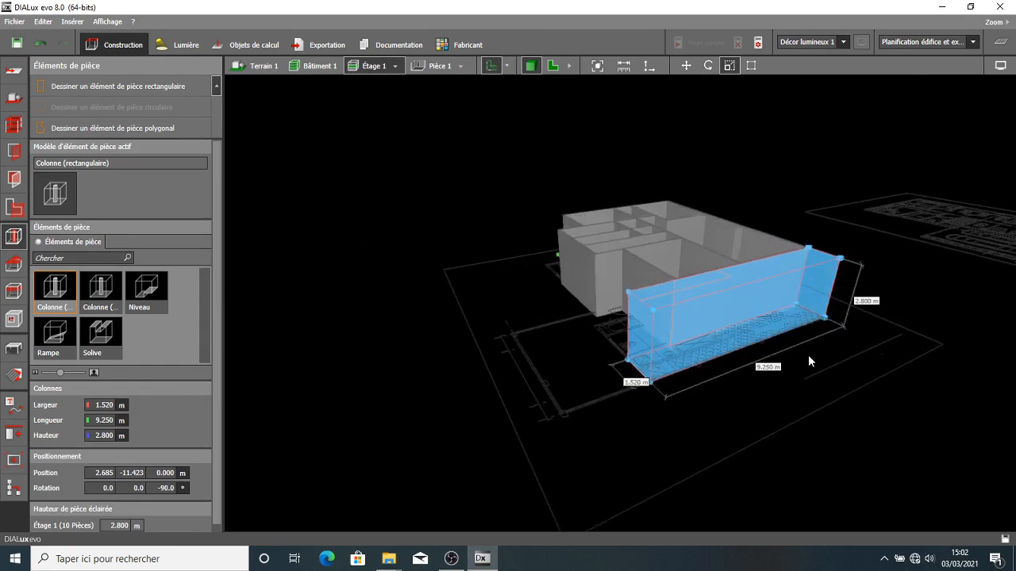
{"action": "left_click_drag", "start_coordinate": [699, 352], "coordinate": [719, 397]}
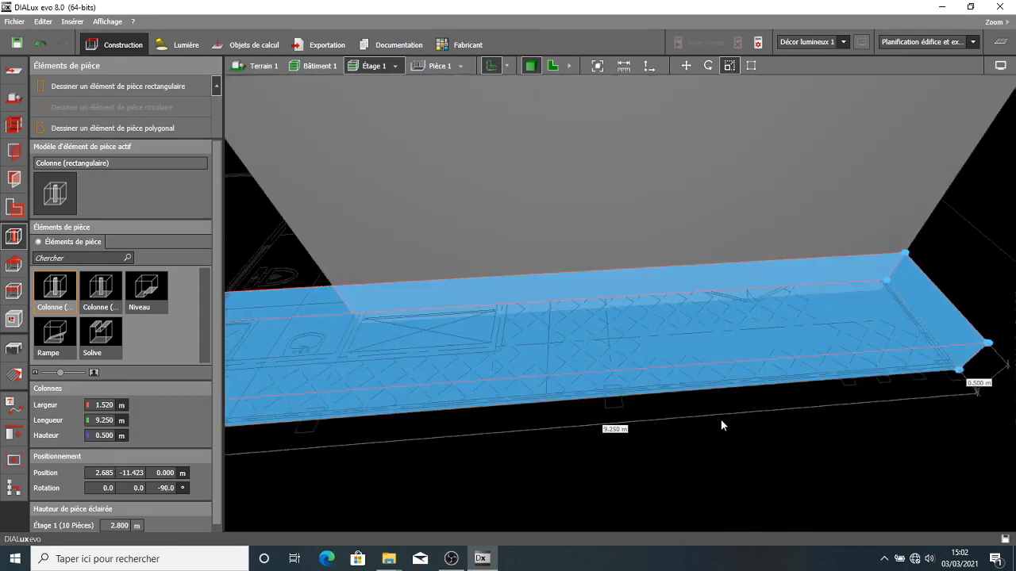
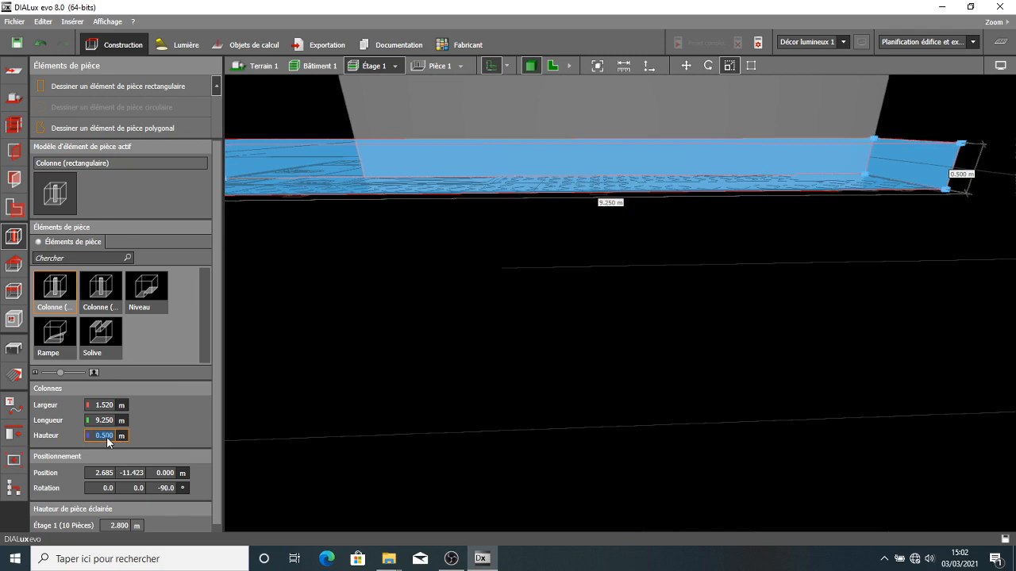
{"action": "type", "text": "0.2"}
{"action": "key", "text": "Return"}
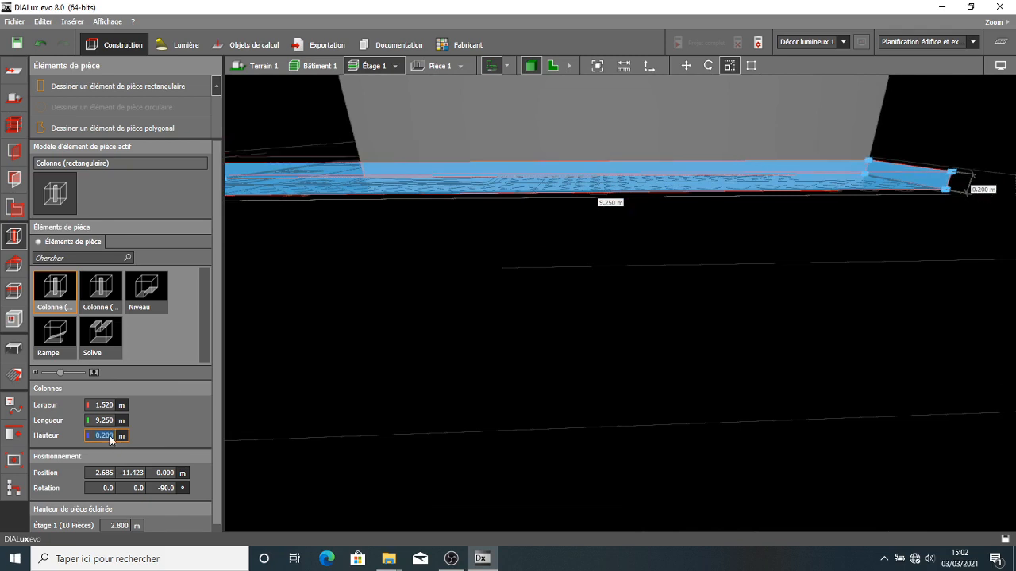
- Dismiss the save reminder, set the terrace element's height to 0.1 m, and deselect it to inspect the slab
{"action": "scroll", "coordinate": [354, 335], "scroll_direction": "down", "scroll_amount": 3}
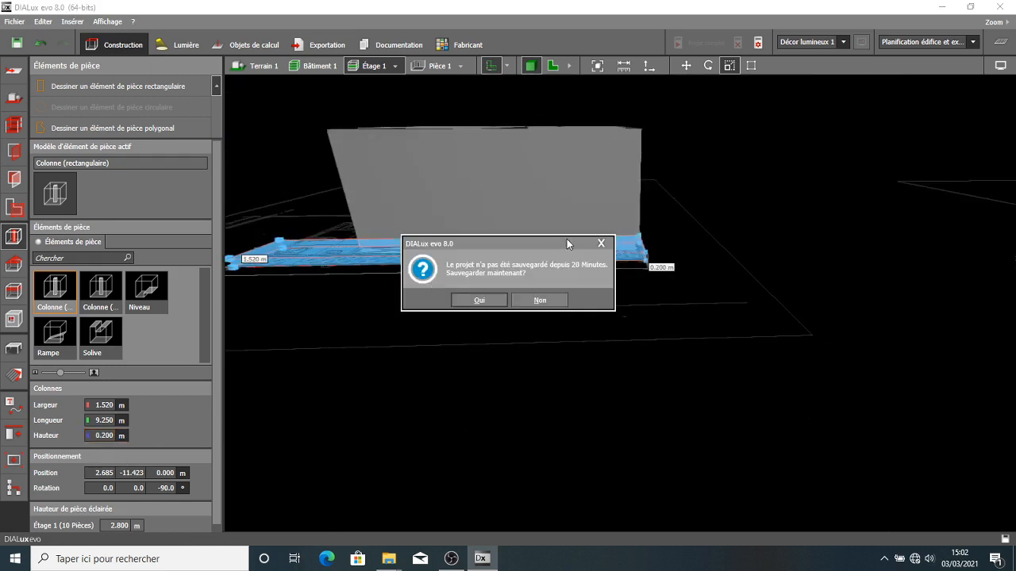
{"action": "left_click", "coordinate": [601, 245]}
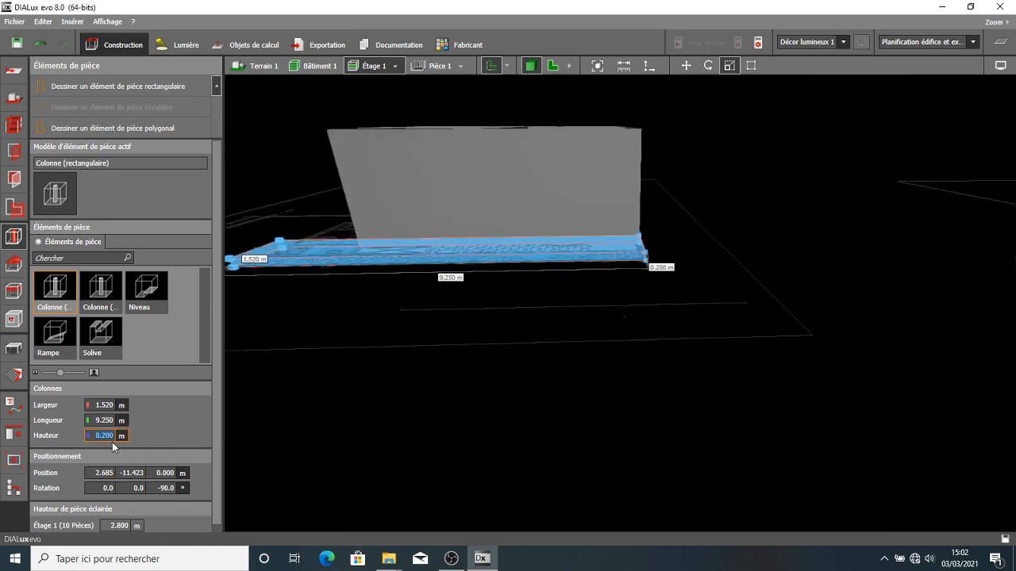
{"action": "type", "text": "0.1"}
{"action": "key", "text": "Return"}
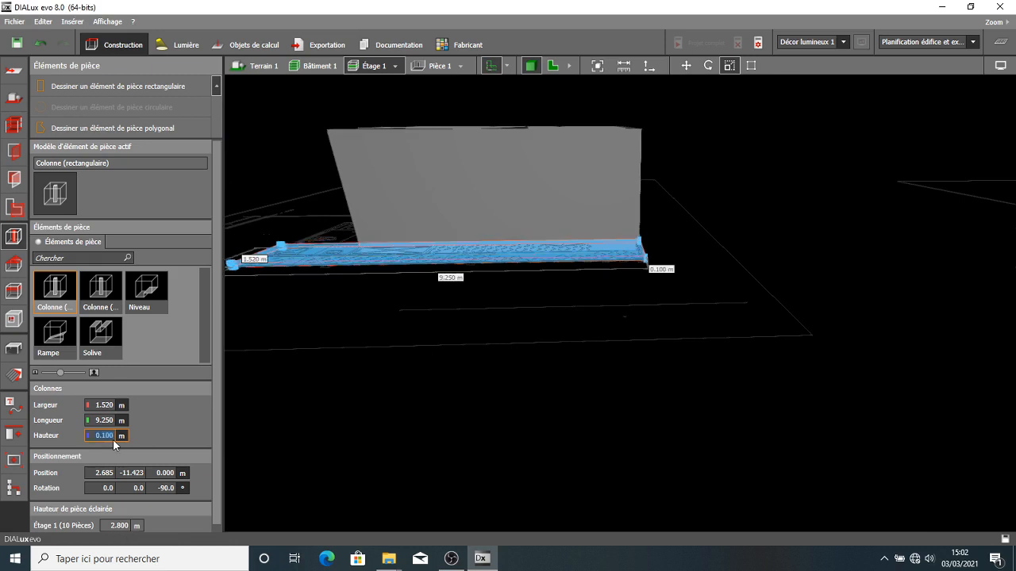
{"action": "left_click", "coordinate": [687, 240]}
{"action": "left_click_drag", "start_coordinate": [573, 236], "coordinate": [554, 231]}
{"action": "scroll", "coordinate": [476, 211], "scroll_direction": "up", "scroll_amount": 3}
{"action": "scroll", "coordinate": [492, 222], "scroll_direction": "down", "scroll_amount": 5}
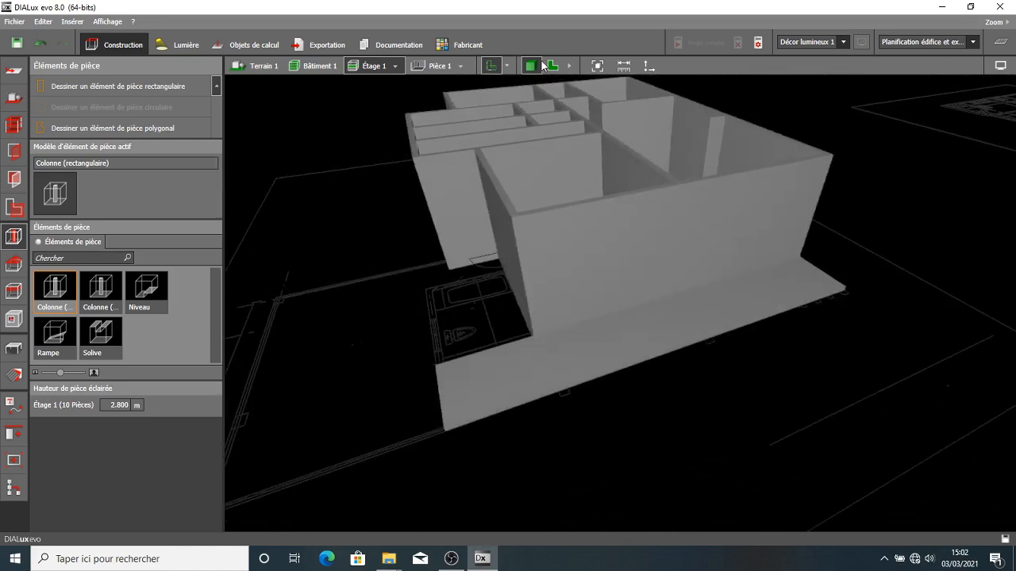
- Examine the imported floor plans of Étage 1 in 2D, comparing the open area beside the bathroom with the carport on the other plan
{"action": "left_click", "coordinate": [554, 65]}
{"action": "scroll", "coordinate": [620, 232], "scroll_direction": "down", "scroll_amount": 3}
{"action": "scroll", "coordinate": [612, 294], "scroll_direction": "up", "scroll_amount": 2}
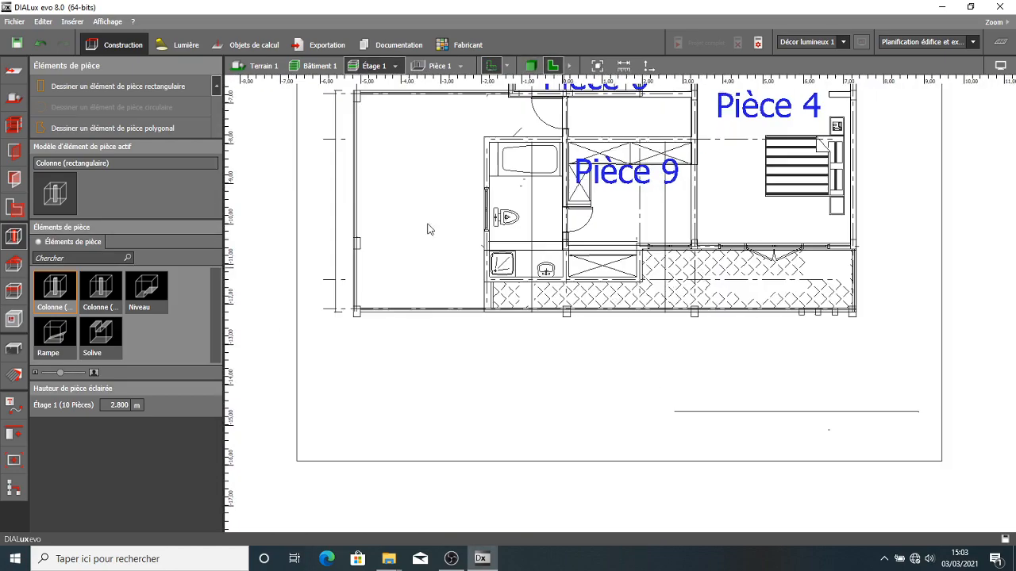
{"action": "scroll", "coordinate": [409, 254], "scroll_direction": "down", "scroll_amount": 2}
{"action": "scroll", "coordinate": [387, 196], "scroll_direction": "up", "scroll_amount": 2}
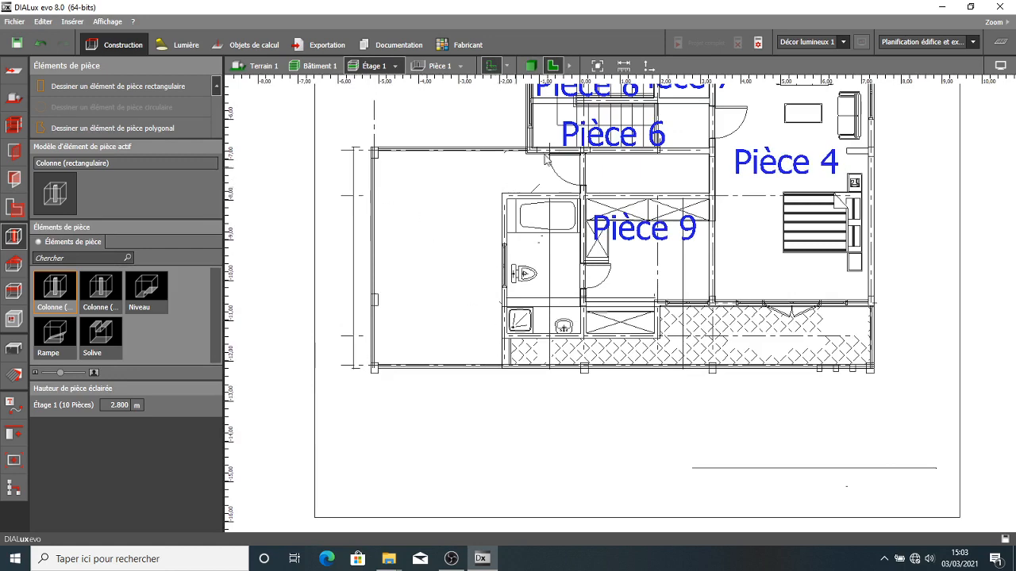
{"action": "scroll", "coordinate": [500, 181], "scroll_direction": "down", "scroll_amount": 2}
{"action": "scroll", "coordinate": [535, 204], "scroll_direction": "down", "scroll_amount": 3}
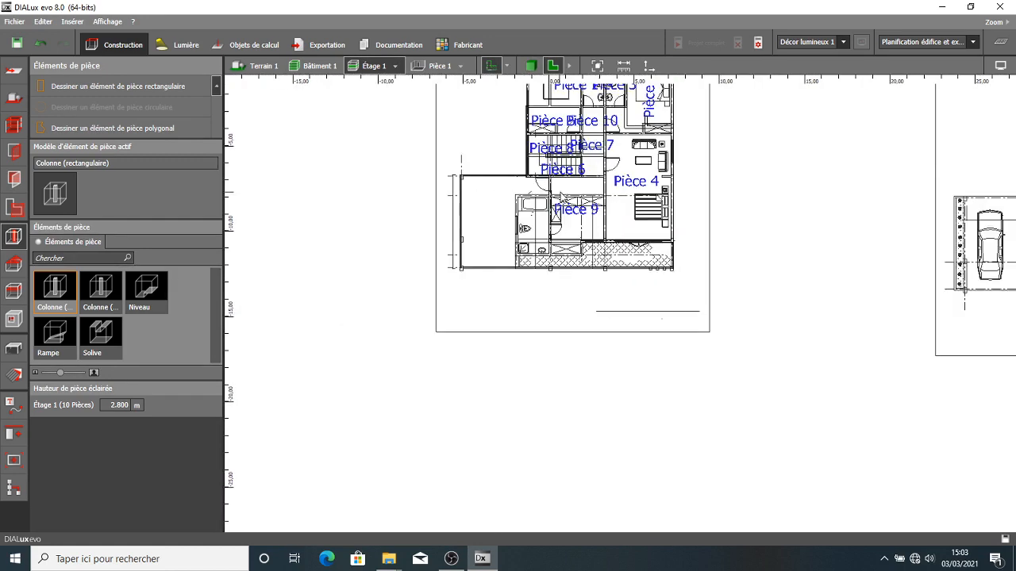
{"action": "scroll", "coordinate": [928, 238], "scroll_direction": "up", "scroll_amount": 1}
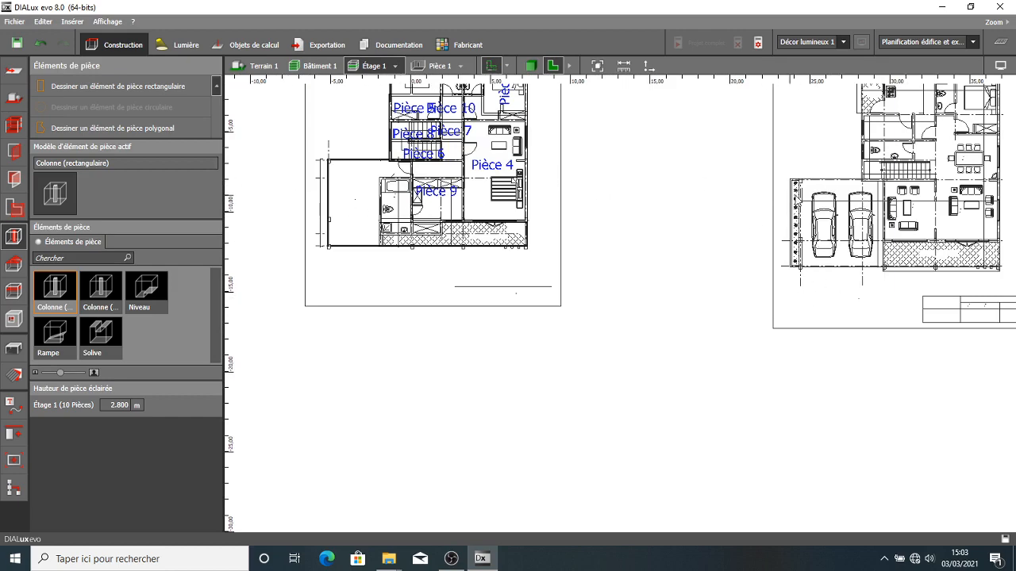
{"action": "scroll", "coordinate": [853, 206], "scroll_direction": "up", "scroll_amount": 2}
{"action": "scroll", "coordinate": [853, 206], "scroll_direction": "down", "scroll_amount": 2}
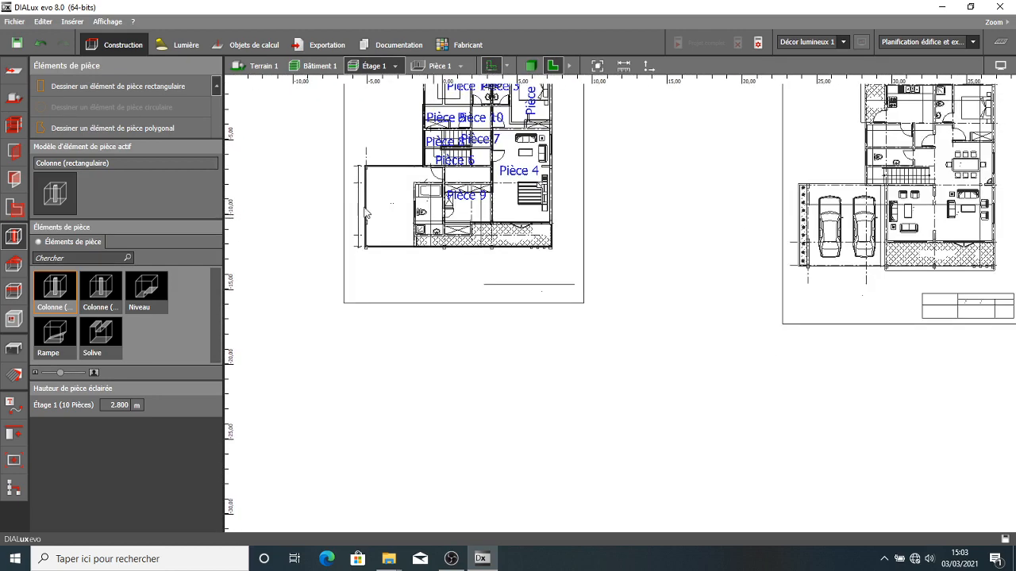
- Inspect the whole of Bâtiment 1 with the terrace slab in 3D, and show its plan in 2D
{"action": "left_click", "coordinate": [330, 68]}
{"action": "left_click", "coordinate": [530, 66]}
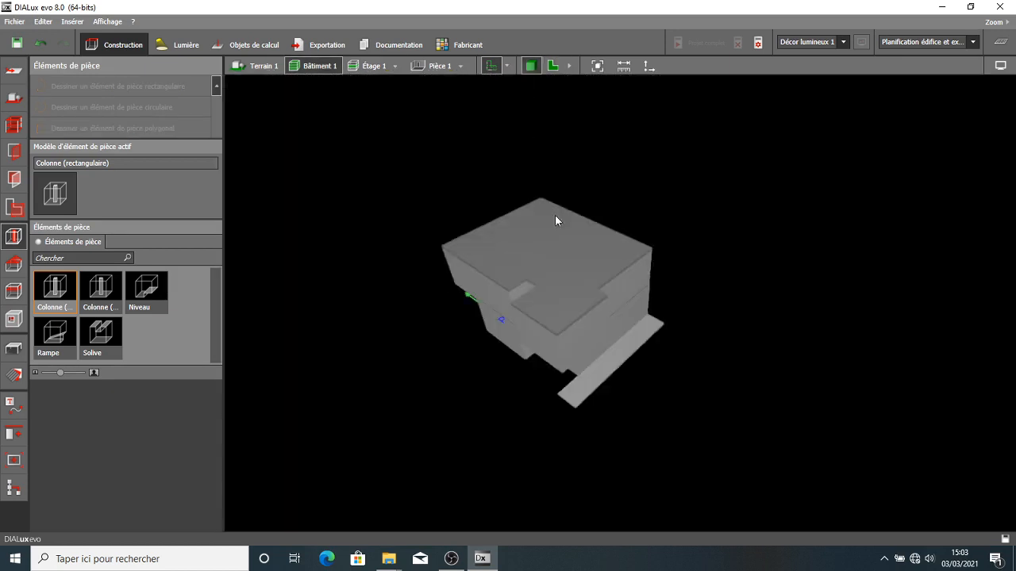
{"action": "left_click_drag", "start_coordinate": [560, 332], "coordinate": [345, 292]}
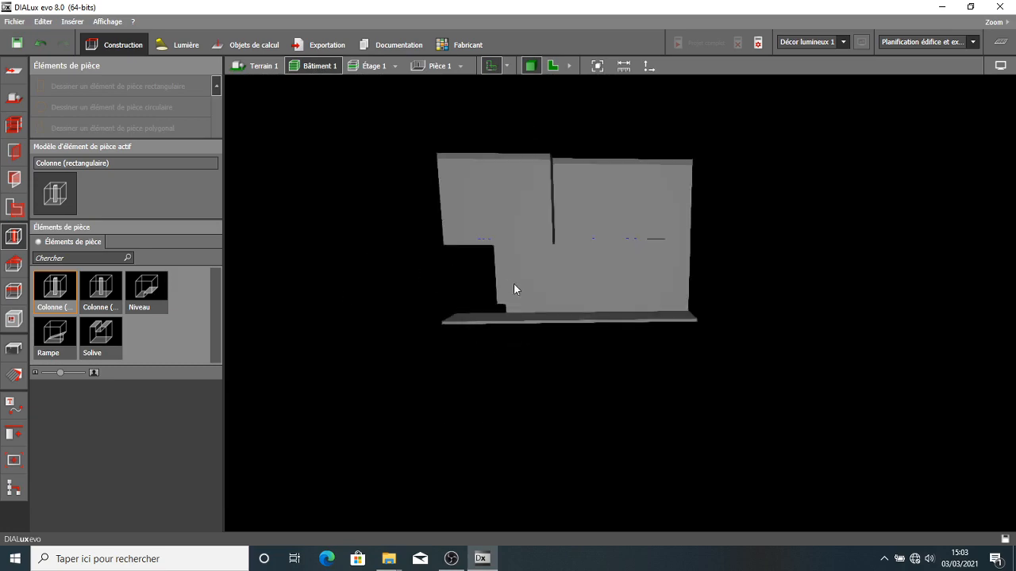
{"action": "left_click_drag", "start_coordinate": [514, 284], "coordinate": [549, 127]}
{"action": "left_click", "coordinate": [553, 68]}
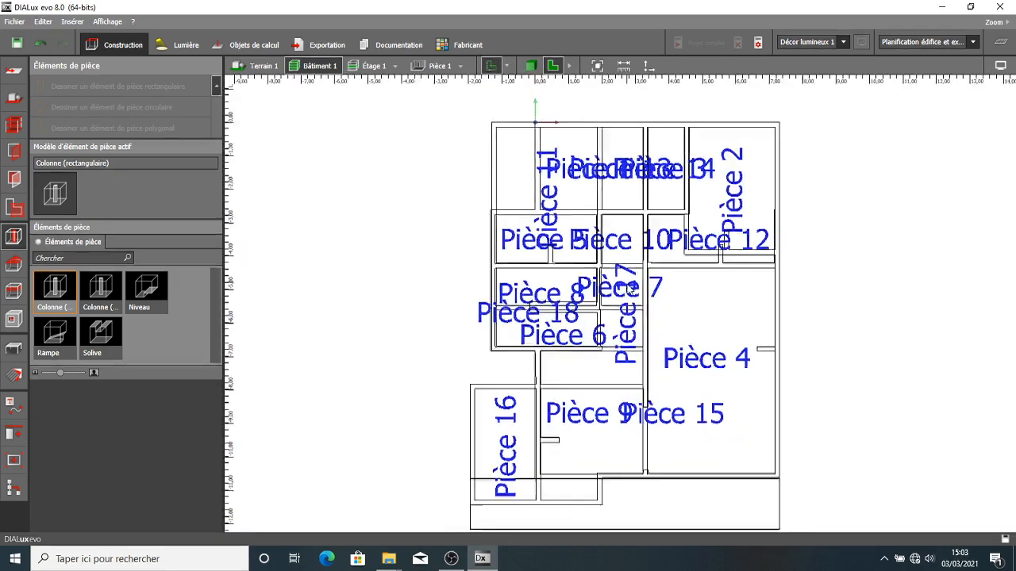
- Compare the 2D plans of Étage 1 and Étage 2 around the open area, ending on Étage 1
{"action": "left_click", "coordinate": [374, 66]}
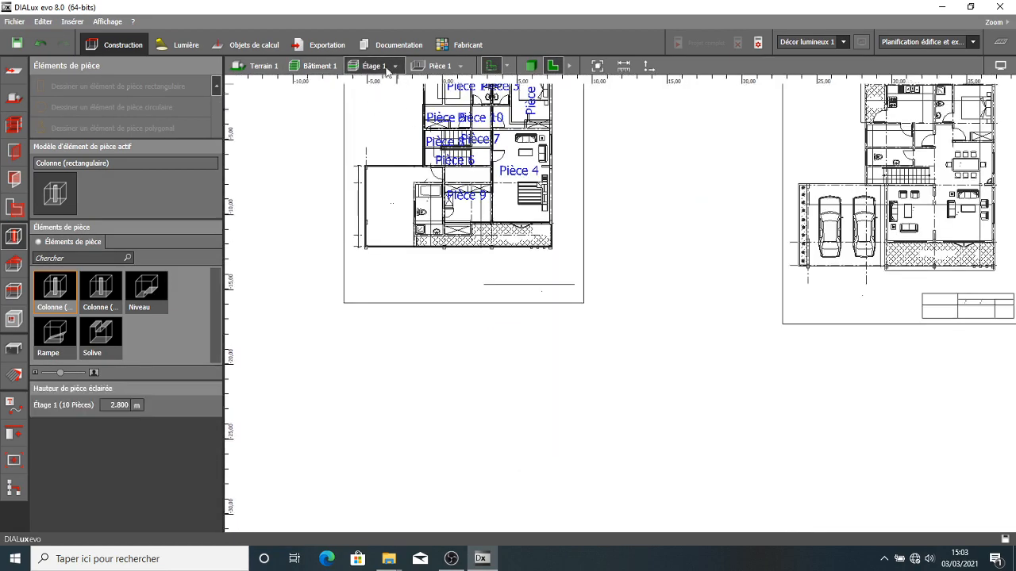
{"action": "scroll", "coordinate": [519, 331], "scroll_direction": "down", "scroll_amount": 3}
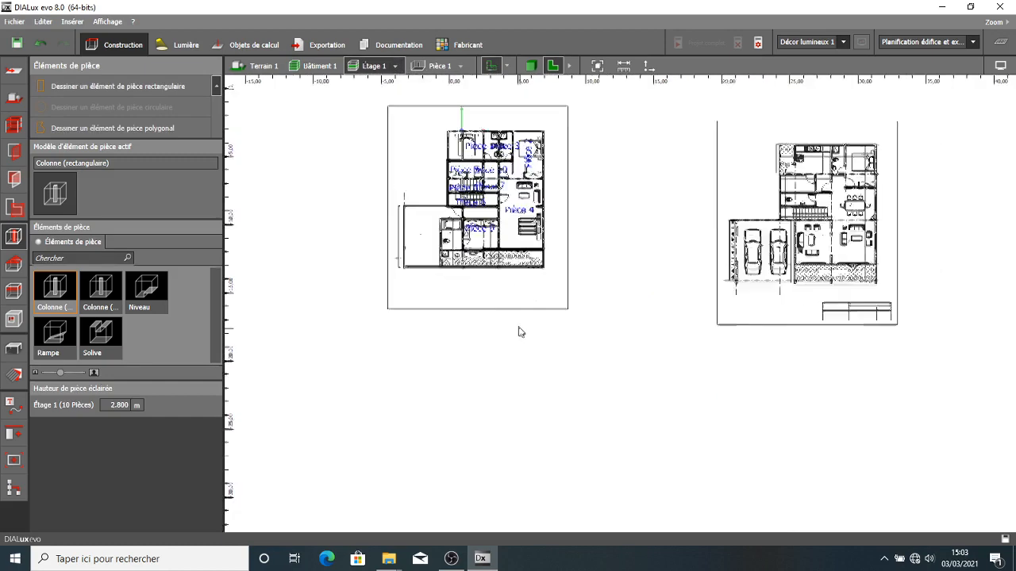
{"action": "left_click", "coordinate": [395, 68]}
{"action": "left_click", "coordinate": [419, 81]}
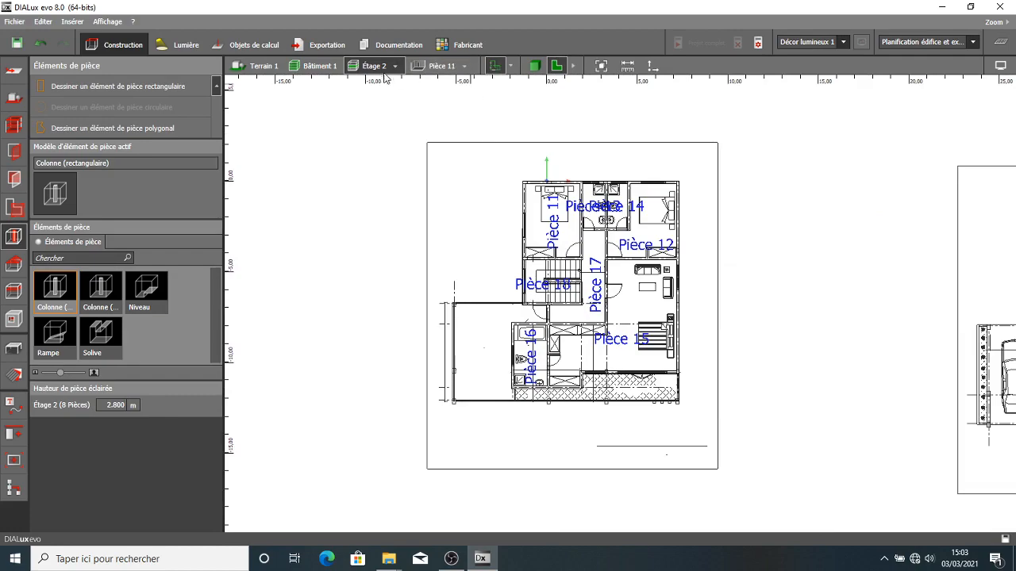
{"action": "left_click", "coordinate": [395, 68]}
{"action": "left_click", "coordinate": [414, 95]}
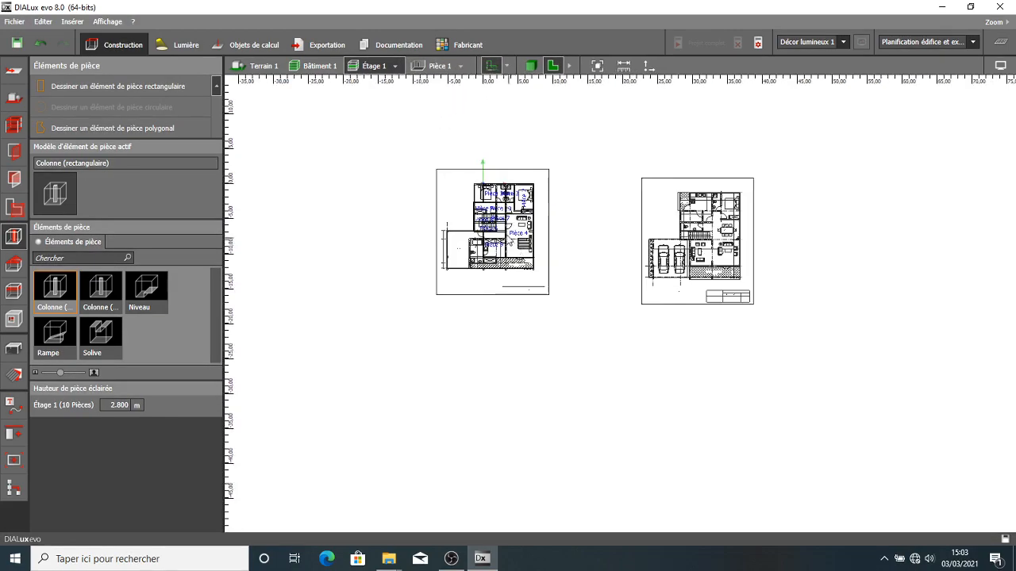
{"action": "scroll", "coordinate": [419, 254], "scroll_direction": "up", "scroll_amount": 5}
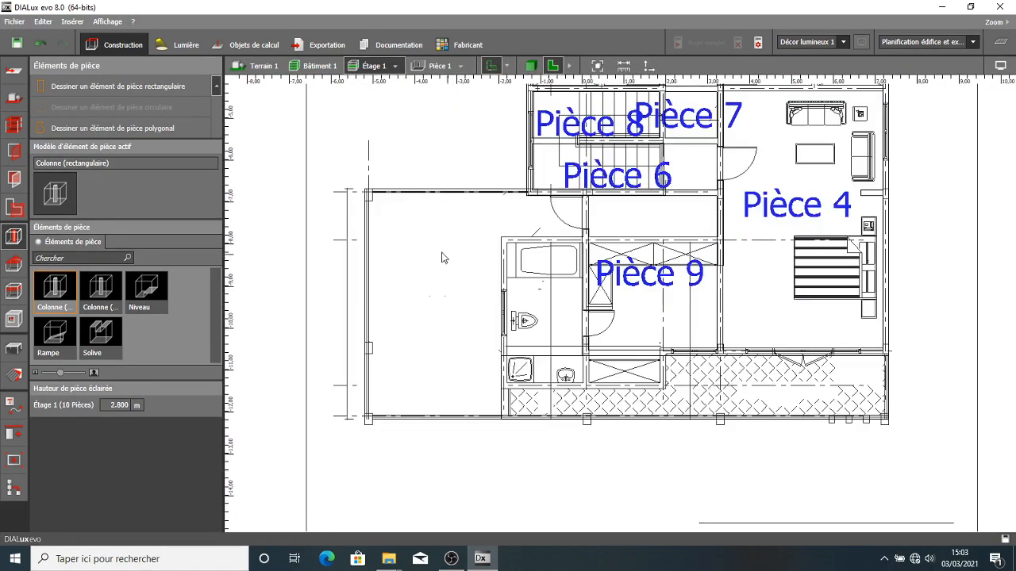
{"action": "scroll", "coordinate": [448, 269], "scroll_direction": "down", "scroll_amount": 6}
{"action": "scroll", "coordinate": [466, 270], "scroll_direction": "up", "scroll_amount": 2}
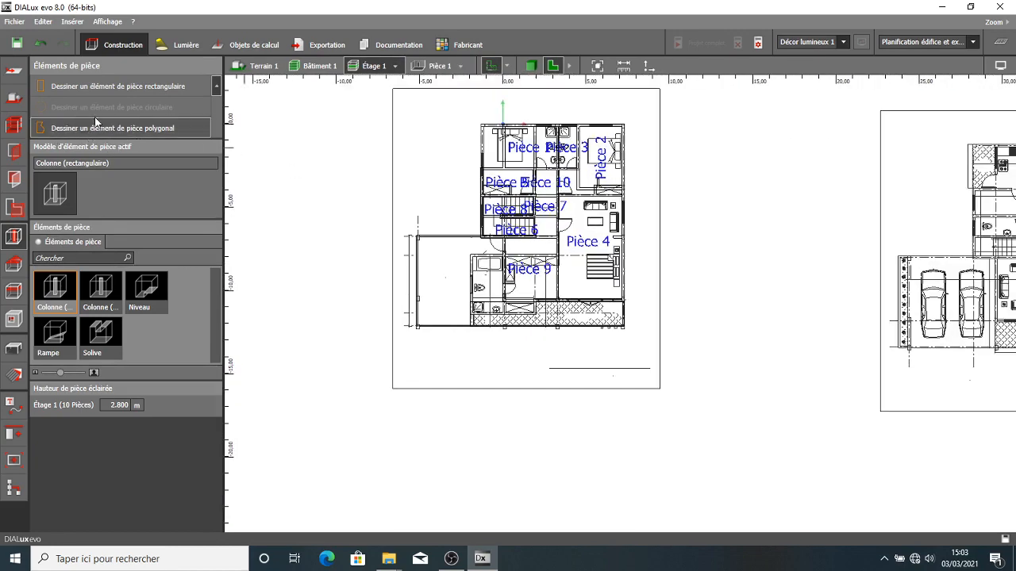
{"action": "left_click", "coordinate": [111, 128]}
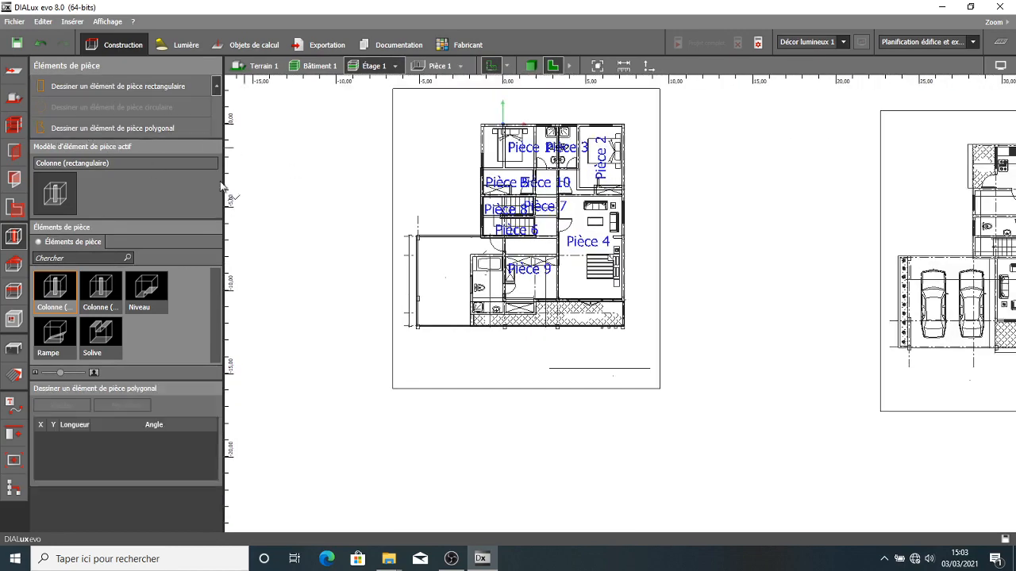
{"action": "scroll", "coordinate": [407, 227], "scroll_direction": "up", "scroll_amount": 7}
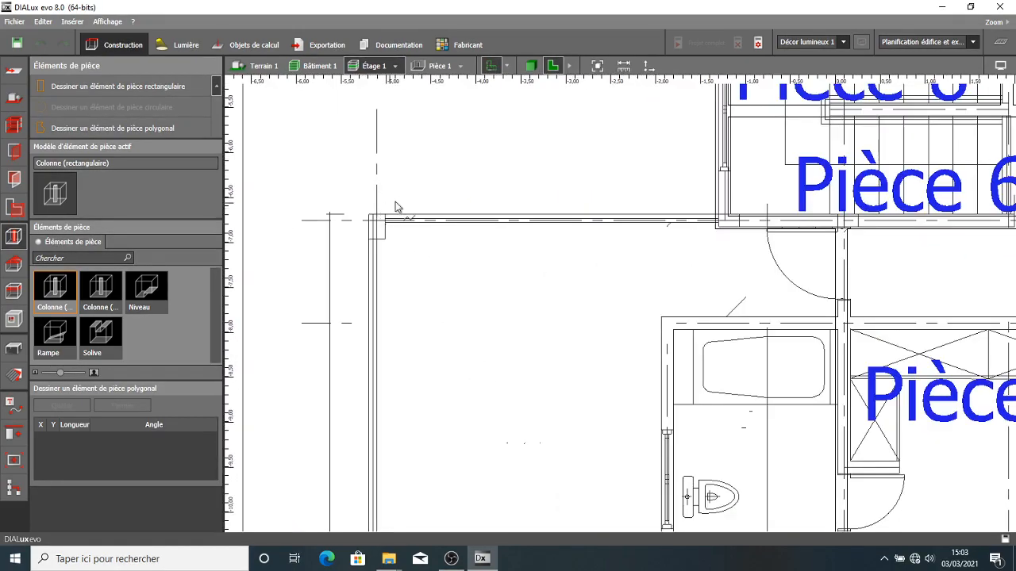
{"action": "scroll", "coordinate": [396, 206], "scroll_direction": "down", "scroll_amount": 4}
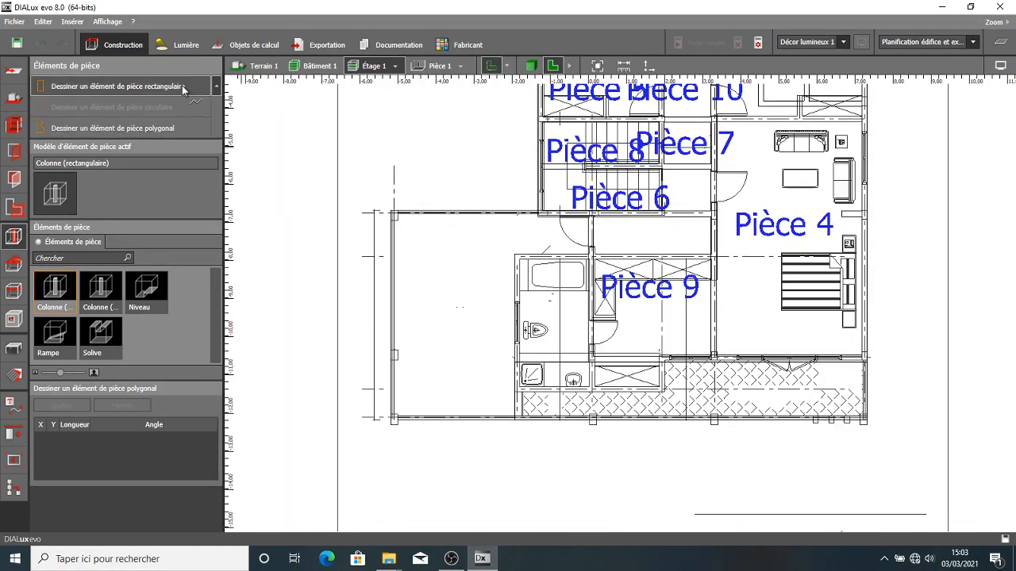
- Draw a rectangular room element over the open area left of the bathroom on Étage 1, about 3.38 by 5.51 m
{"action": "left_click", "coordinate": [182, 86]}
{"action": "scroll", "coordinate": [534, 450], "scroll_direction": "up", "scroll_amount": 3}
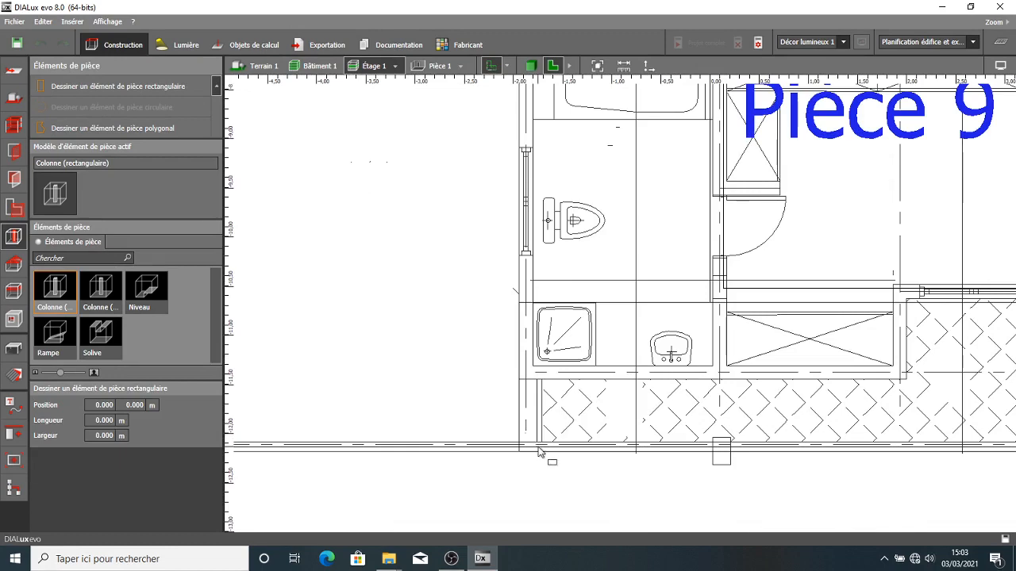
{"action": "left_click", "coordinate": [537, 452]}
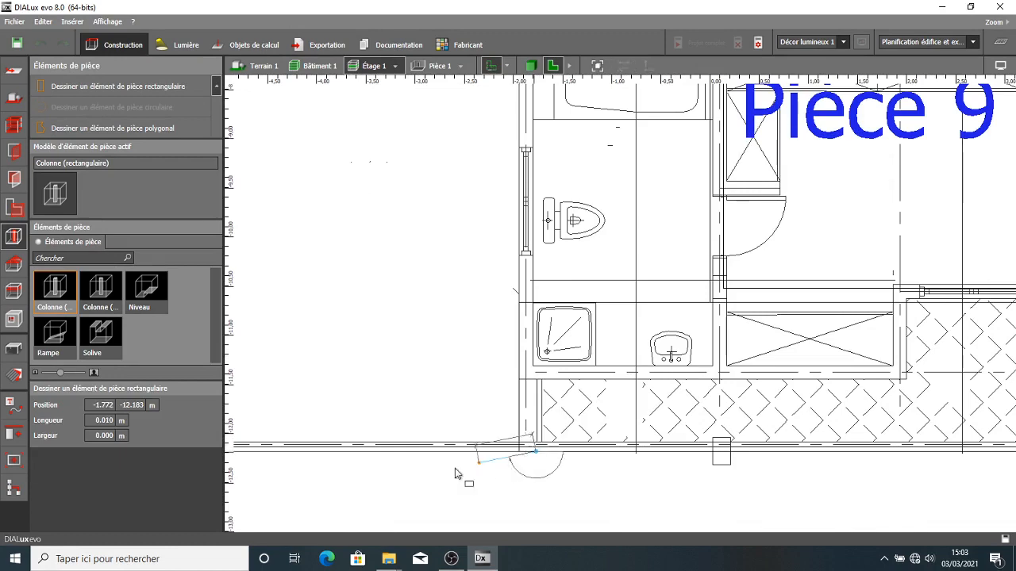
{"action": "scroll", "coordinate": [401, 455], "scroll_direction": "down", "scroll_amount": 1}
{"action": "middle_click_drag", "start_coordinate": [463, 459], "coordinate": [606, 433]}
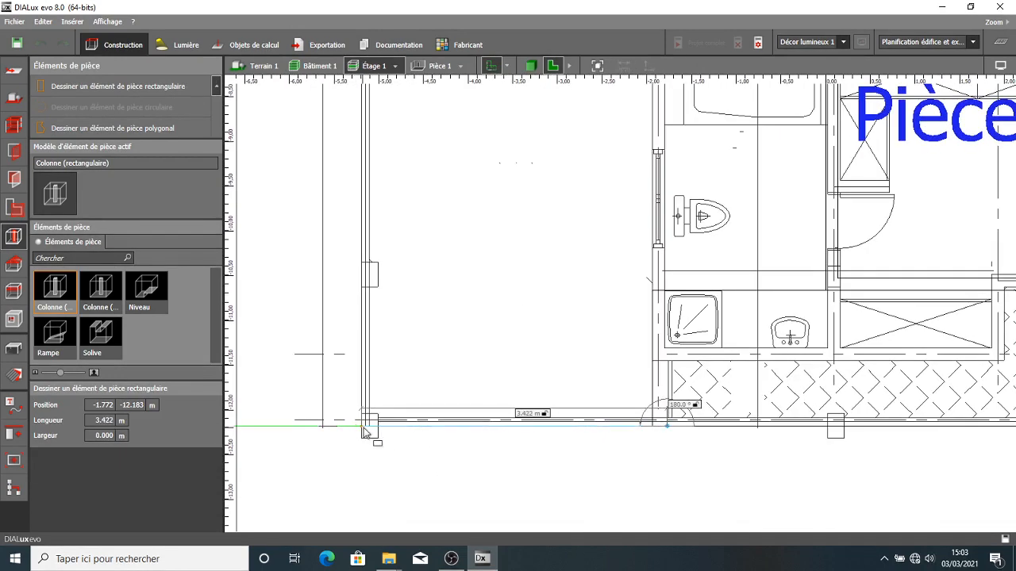
{"action": "left_click", "coordinate": [365, 426]}
{"action": "scroll", "coordinate": [380, 243], "scroll_direction": "down", "scroll_amount": 3}
{"action": "middle_click_drag", "start_coordinate": [381, 252], "coordinate": [376, 399]}
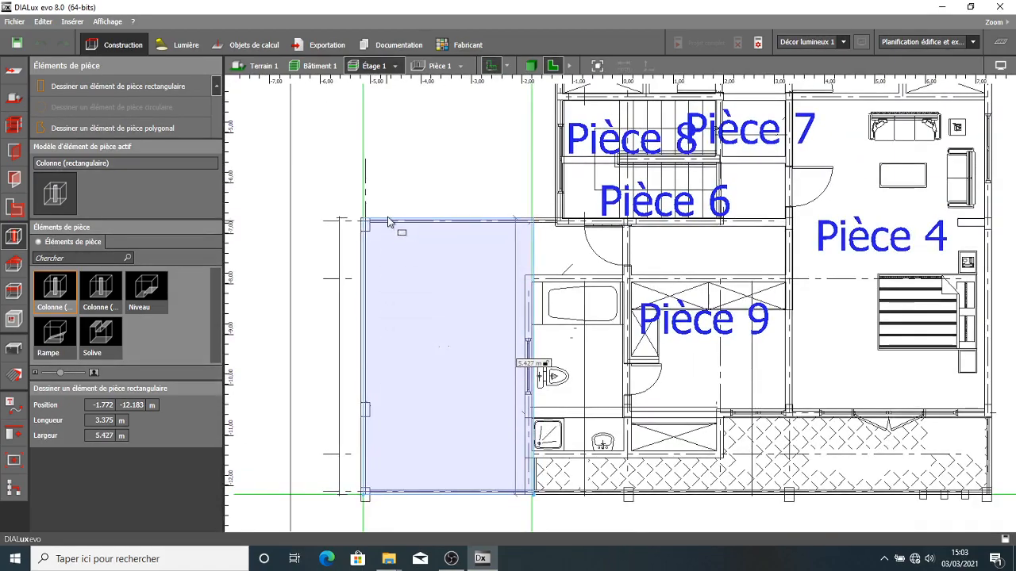
{"action": "scroll", "coordinate": [389, 227], "scroll_direction": "up", "scroll_amount": 3}
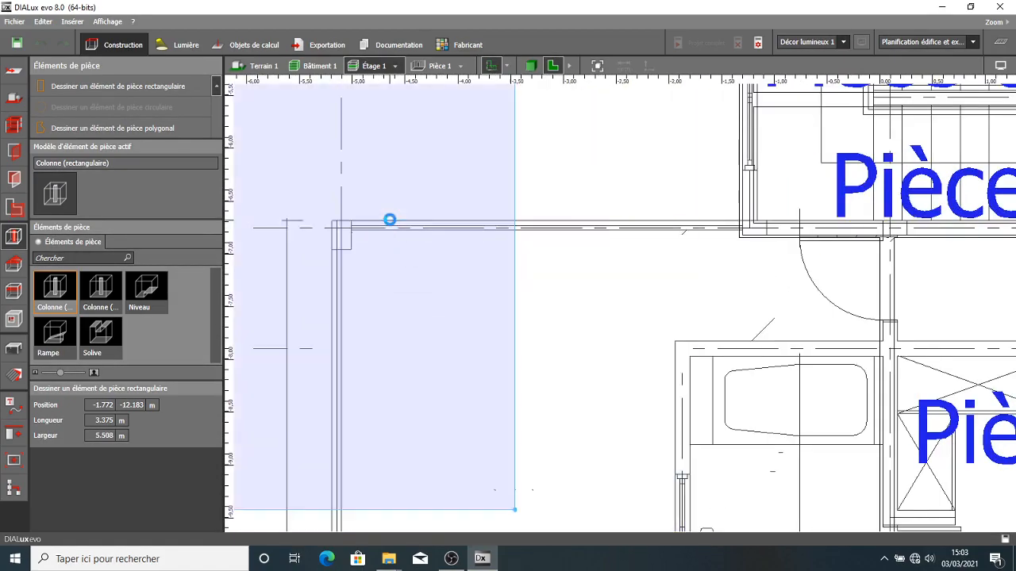
{"action": "left_click", "coordinate": [390, 226]}
{"action": "scroll", "coordinate": [437, 246], "scroll_direction": "down", "scroll_amount": 3}
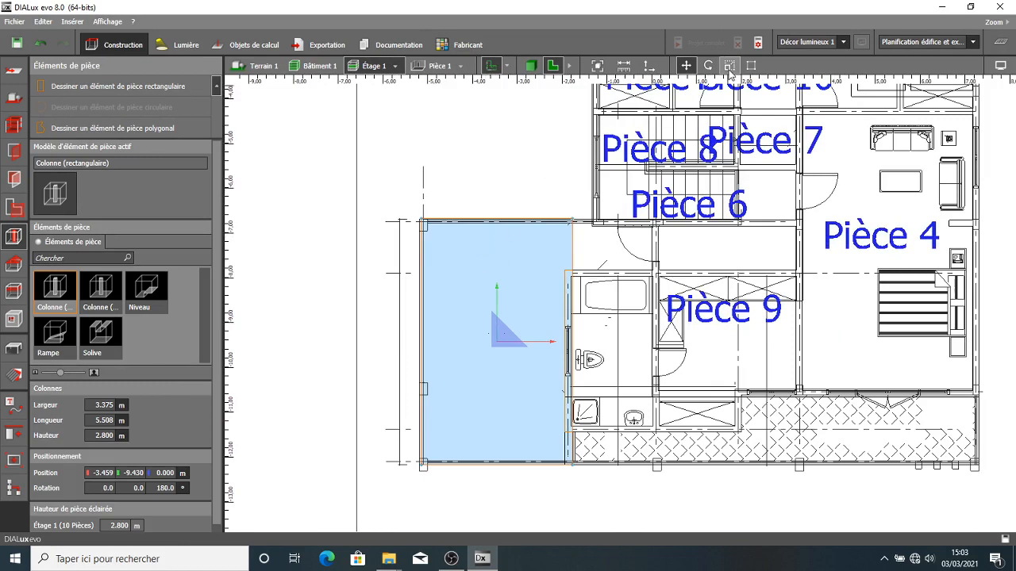
- Stretch the new element's outer side to the outer edge line on the plan, making it 3.422 m wide
{"action": "scroll", "coordinate": [420, 354], "scroll_direction": "up", "scroll_amount": 5}
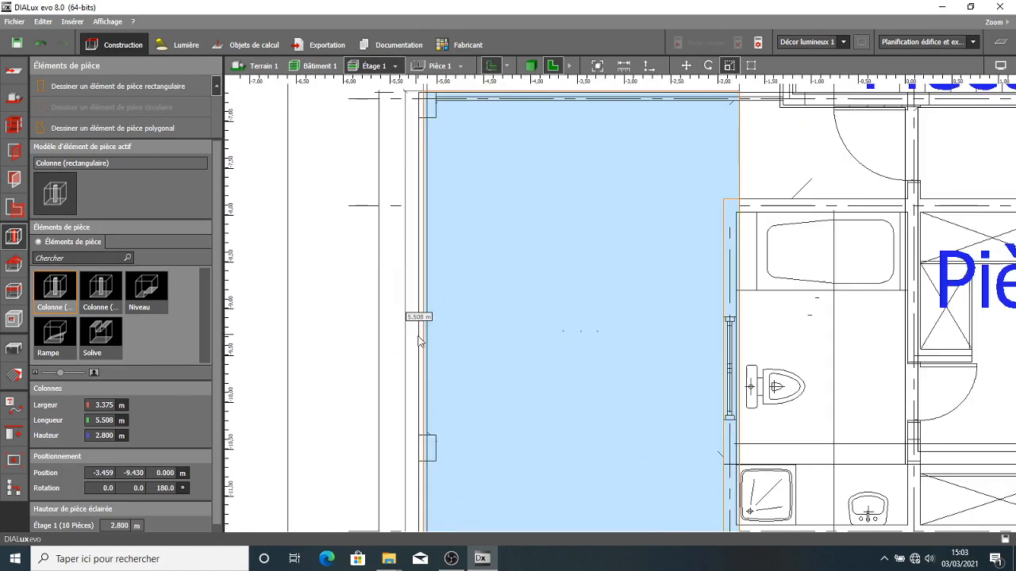
{"action": "left_click_drag", "start_coordinate": [422, 351], "coordinate": [412, 358]}
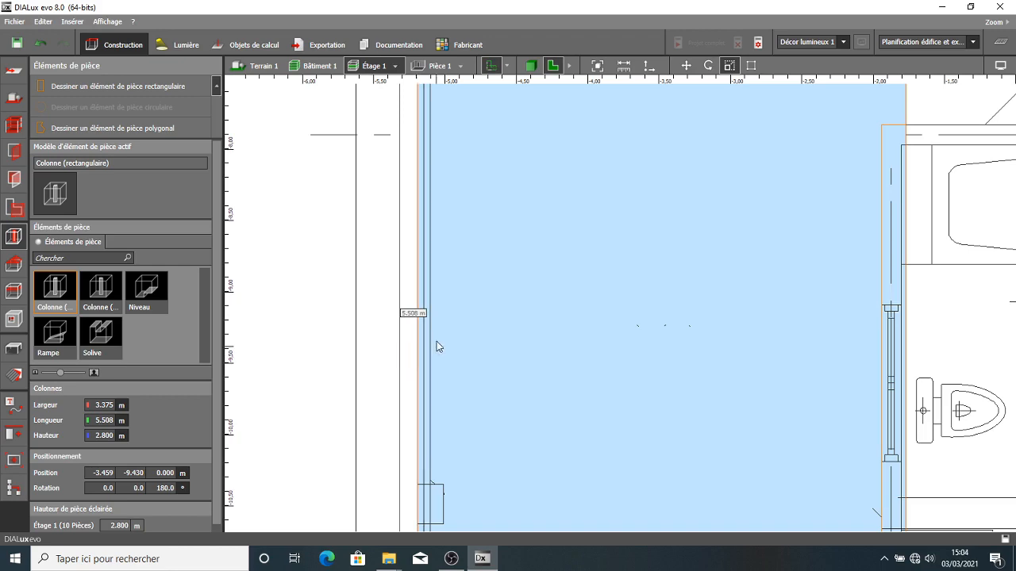
{"action": "scroll", "coordinate": [437, 347], "scroll_direction": "down", "scroll_amount": 2}
- Show the new element in 3D and set its height to 0.1 m
{"action": "left_click", "coordinate": [530, 66]}
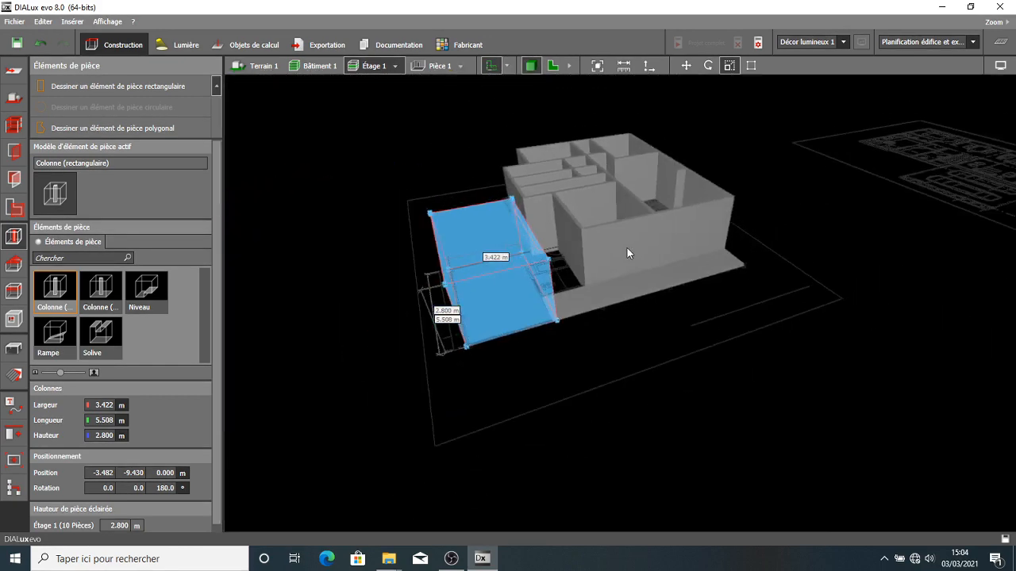
{"action": "middle_click_drag", "start_coordinate": [616, 257], "coordinate": [537, 258]}
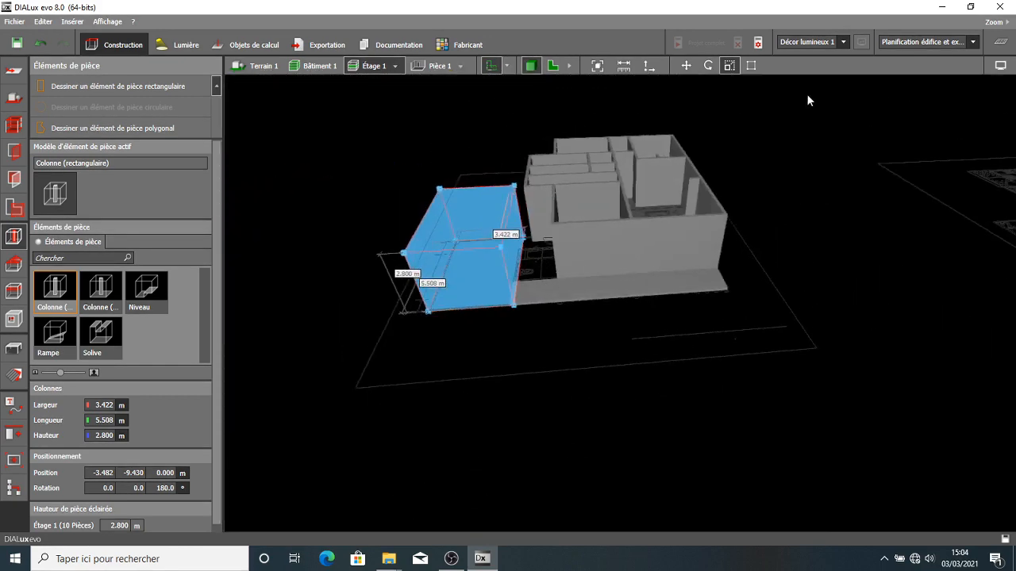
{"action": "left_click", "coordinate": [131, 488]}
{"action": "type", "text": "0.1"}
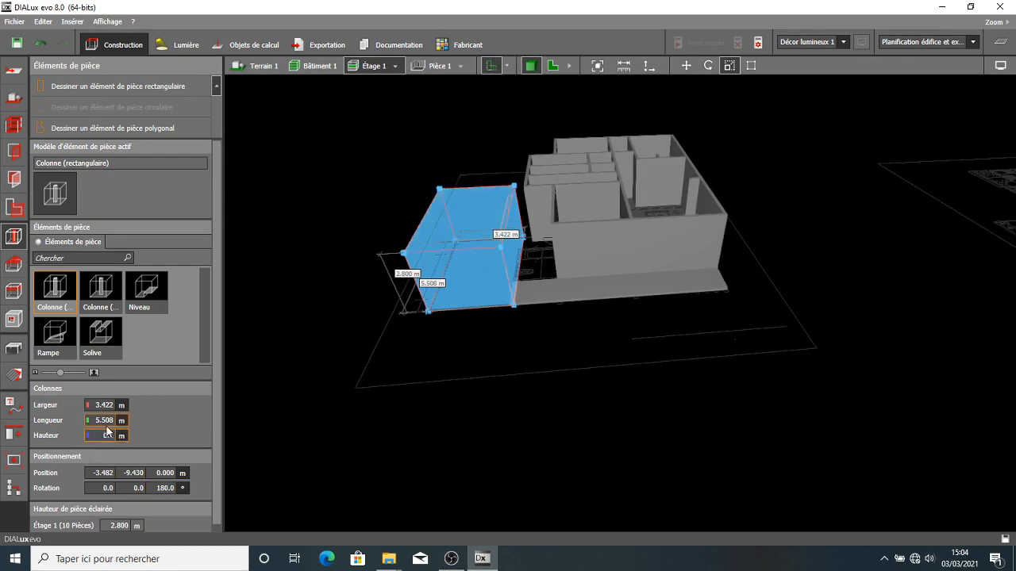
{"action": "key", "text": "Return"}
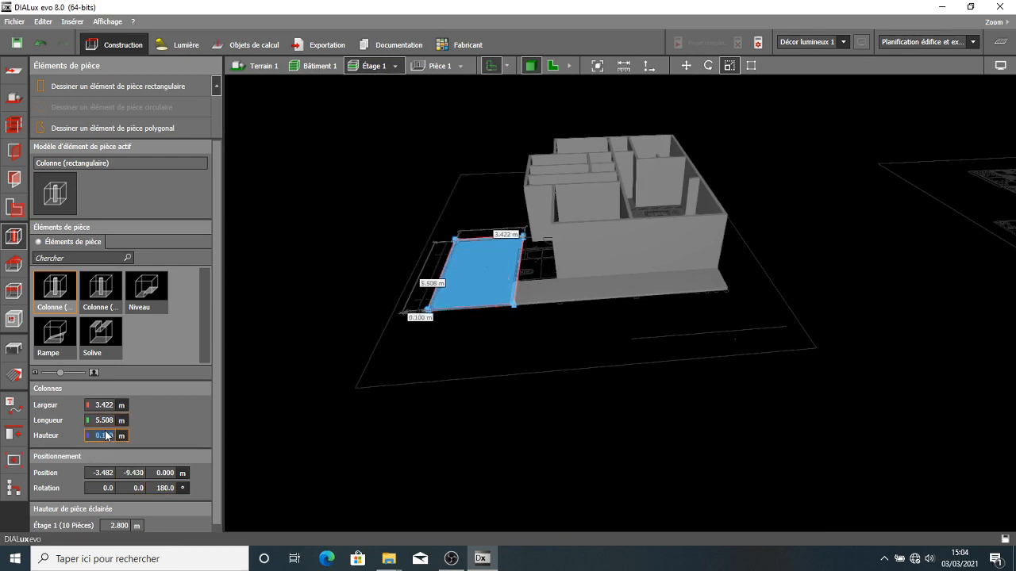
- Deselect the new slab and inspect how it meets the terrace and the house on Étage 1 in 2D and 3D
{"action": "left_click", "coordinate": [554, 67]}
{"action": "left_click", "coordinate": [451, 177]}
{"action": "scroll", "coordinate": [671, 270], "scroll_direction": "up", "scroll_amount": 4}
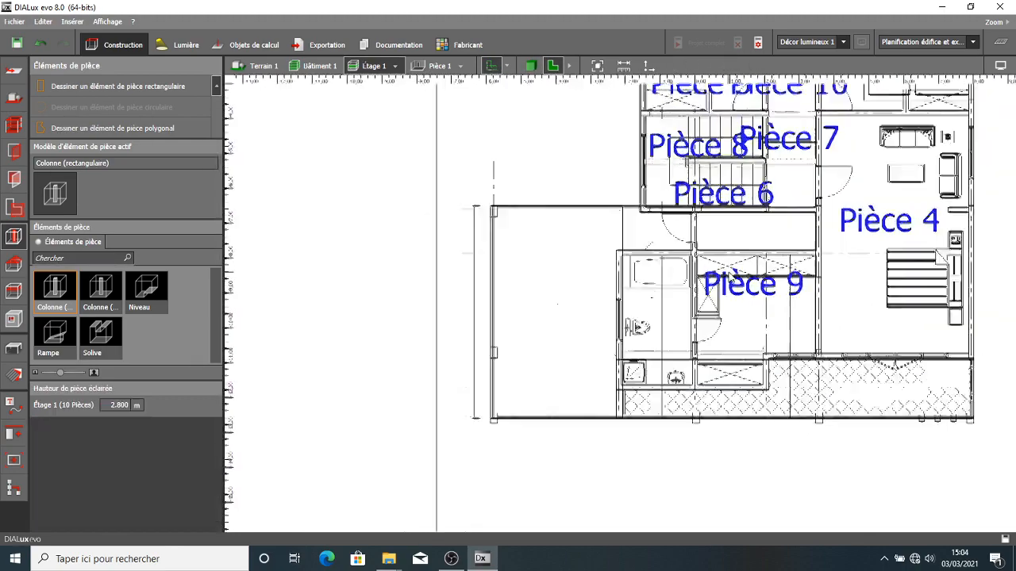
{"action": "scroll", "coordinate": [650, 322], "scroll_direction": "down", "scroll_amount": 1}
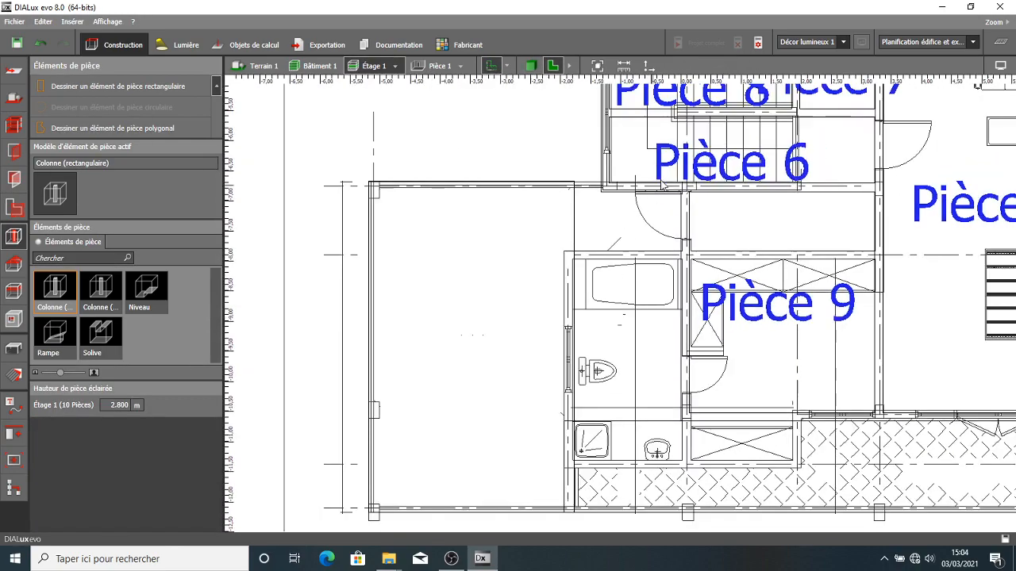
{"action": "left_click", "coordinate": [531, 66]}
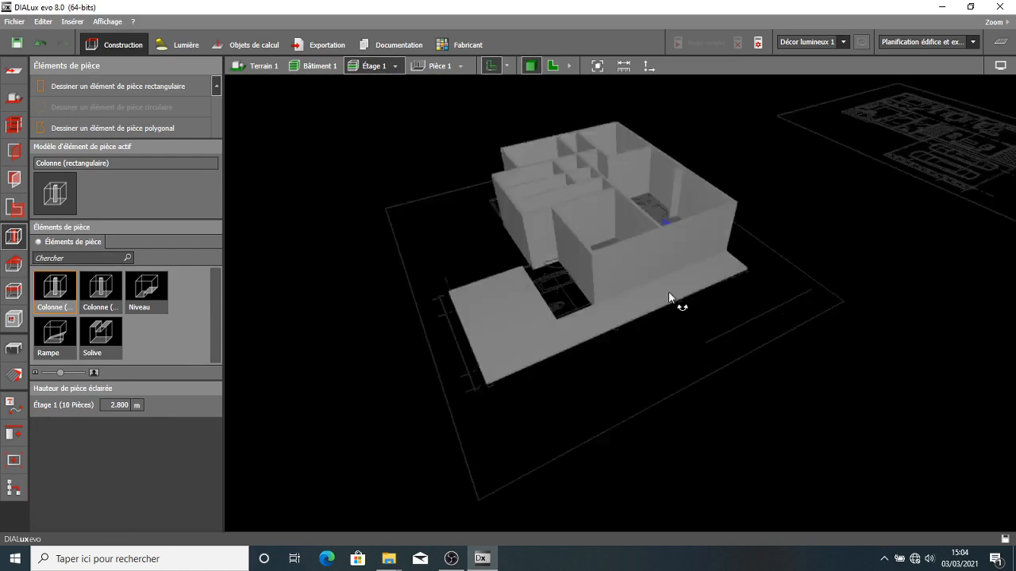
{"action": "scroll", "coordinate": [628, 295], "scroll_direction": "up", "scroll_amount": 3}
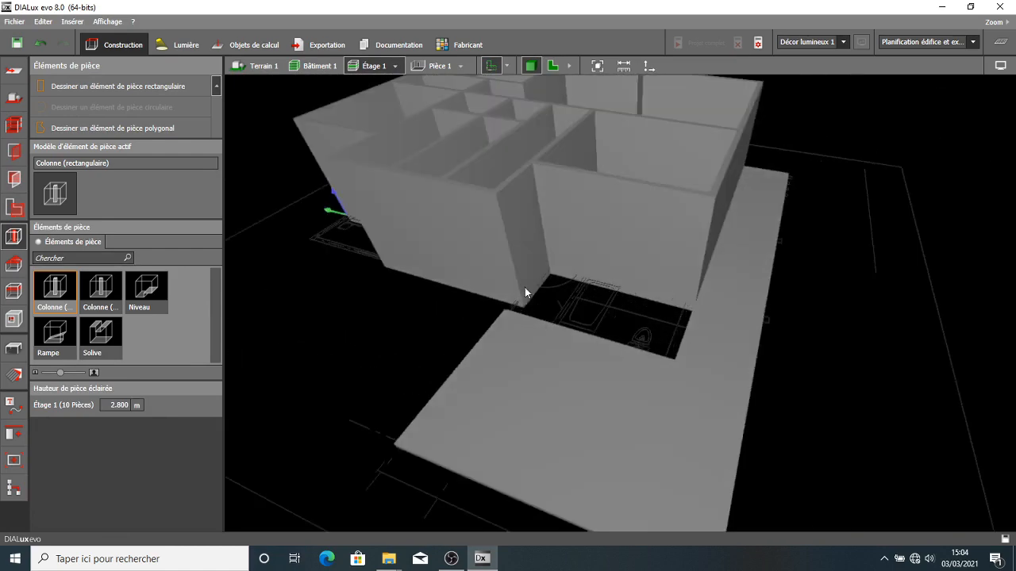
{"action": "scroll", "coordinate": [628, 311], "scroll_direction": "down", "scroll_amount": 4}
{"action": "left_click_drag", "start_coordinate": [665, 334], "coordinate": [413, 129]}
- View the complete Bâtiment 1 with both slabs in 3D, and show its outline in the 2D plan
{"action": "left_click", "coordinate": [322, 66]}
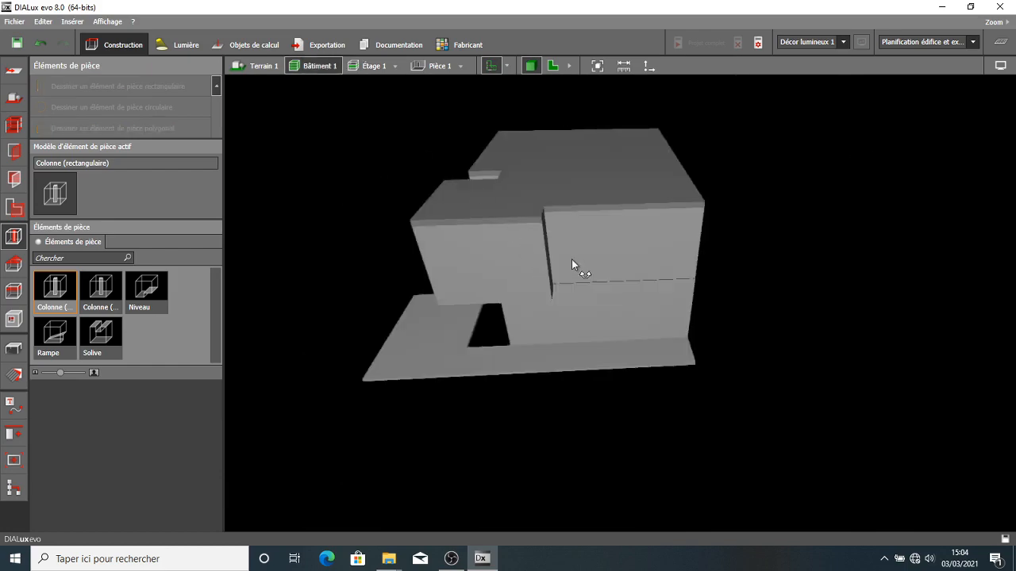
{"action": "left_click_drag", "start_coordinate": [572, 259], "coordinate": [417, 124]}
{"action": "left_click", "coordinate": [553, 66]}
{"action": "scroll", "coordinate": [530, 238], "scroll_direction": "up", "scroll_amount": 4}
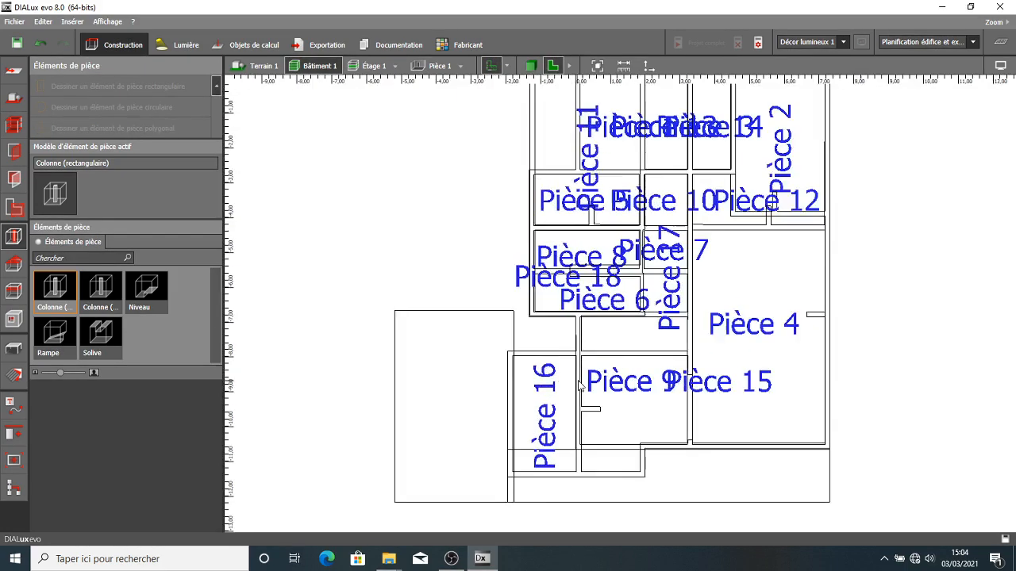
- Draw a rectangular column element on Étage 1 between the side slab and the house, 1.798 by 1.154 m and 0.1 m high
{"action": "scroll", "coordinate": [530, 230], "scroll_direction": "down", "scroll_amount": 2}
{"action": "left_click", "coordinate": [380, 66]}
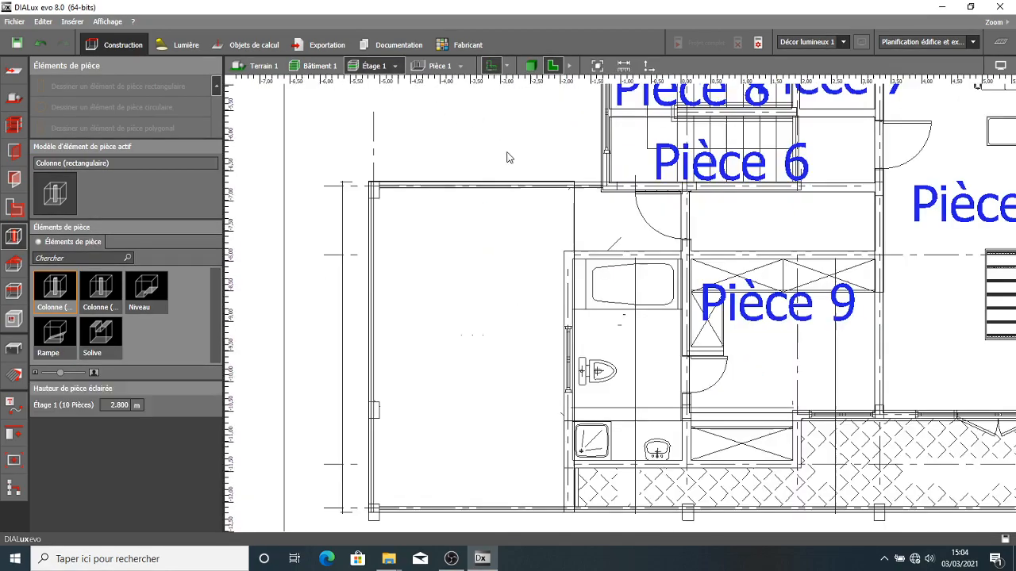
{"action": "scroll", "coordinate": [665, 347], "scroll_direction": "down", "scroll_amount": 2}
{"action": "scroll", "coordinate": [635, 309], "scroll_direction": "up", "scroll_amount": 3}
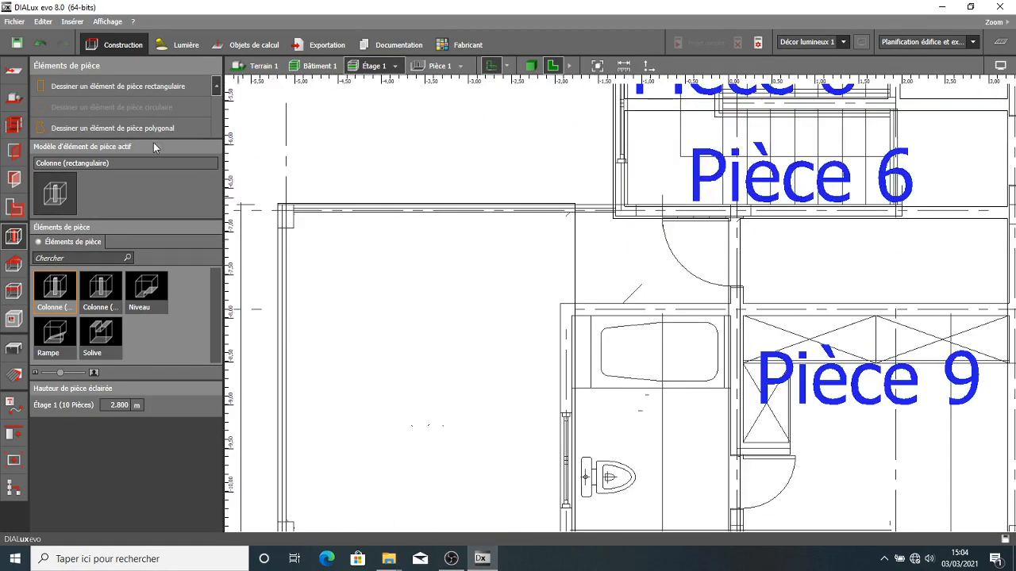
{"action": "left_click", "coordinate": [111, 86]}
{"action": "scroll", "coordinate": [668, 246], "scroll_direction": "up", "scroll_amount": 3}
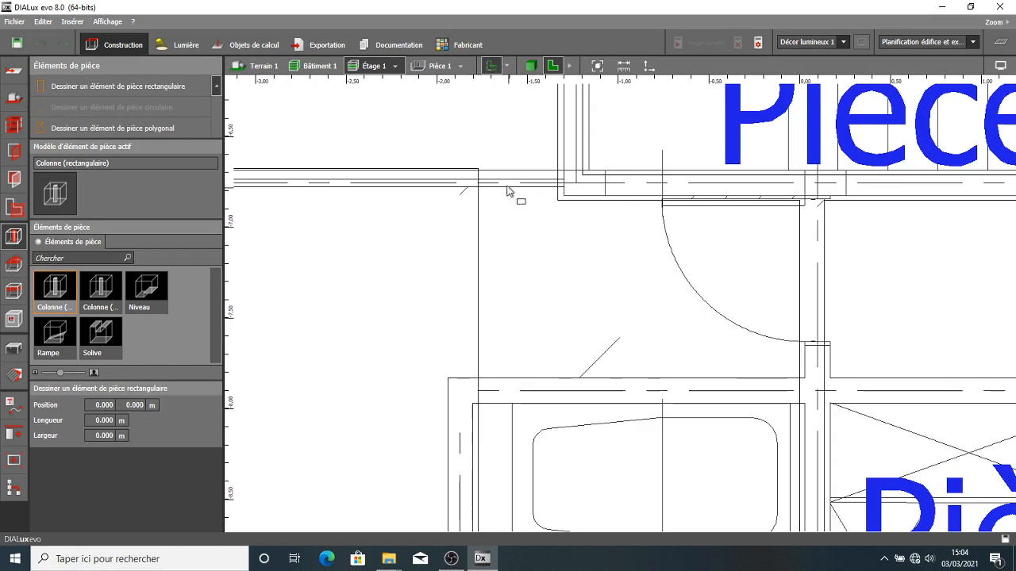
{"action": "left_click", "coordinate": [478, 170]}
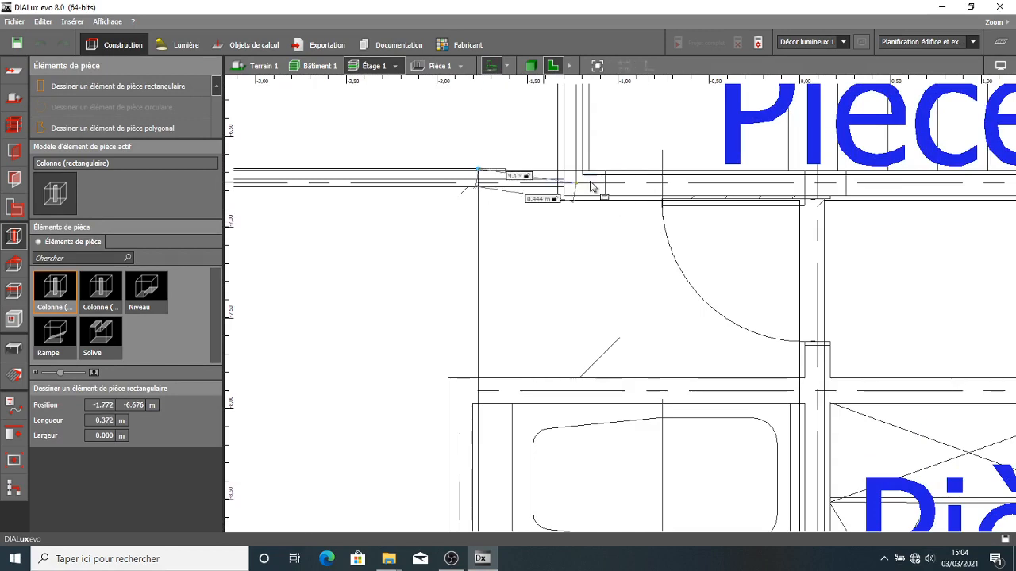
{"action": "left_click", "coordinate": [807, 171]}
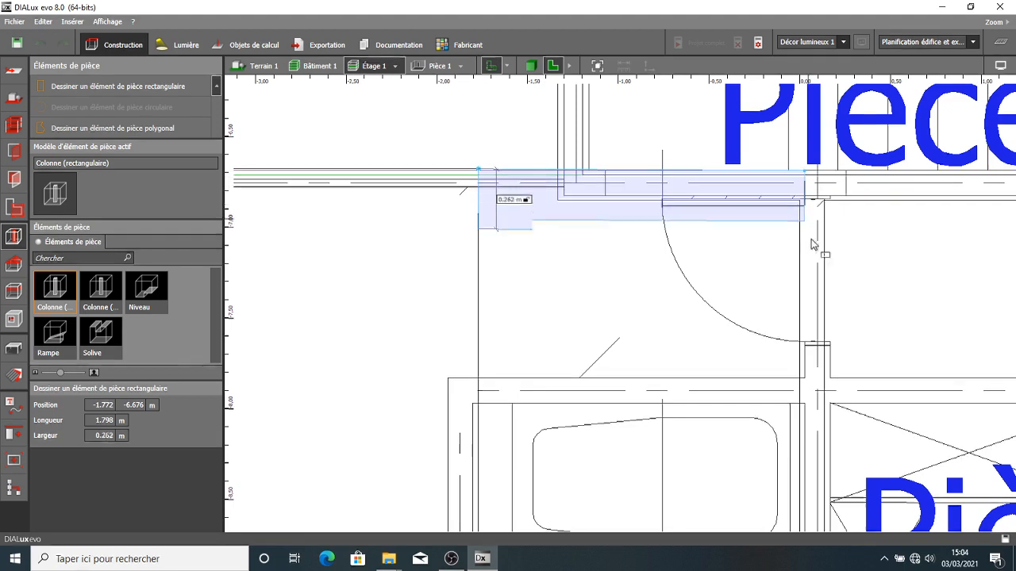
{"action": "left_click", "coordinate": [821, 387]}
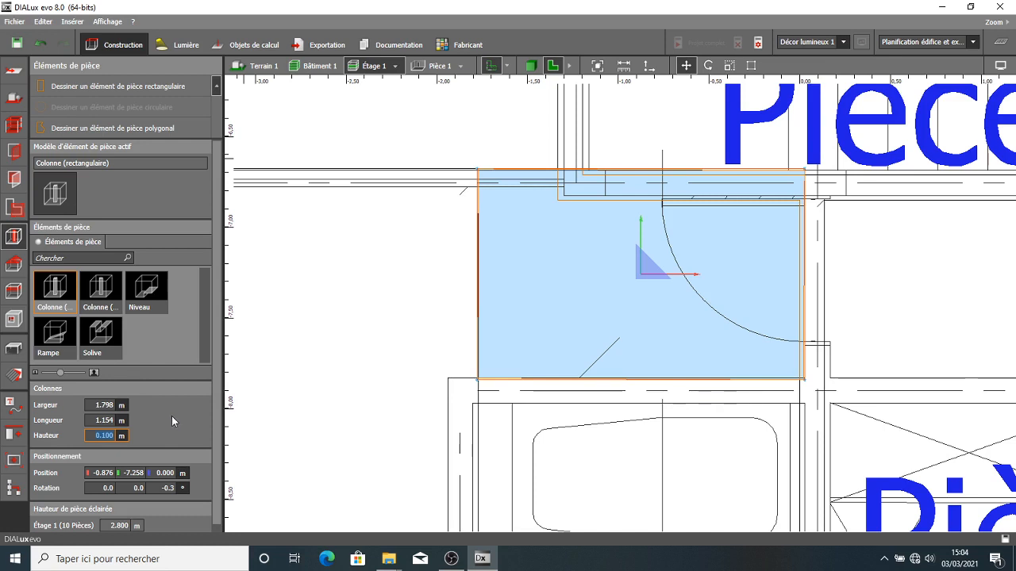
- Inspect in 3D how the new infill slab meets the side slab and house walls, and return to the 2D plan
{"action": "left_click", "coordinate": [531, 68]}
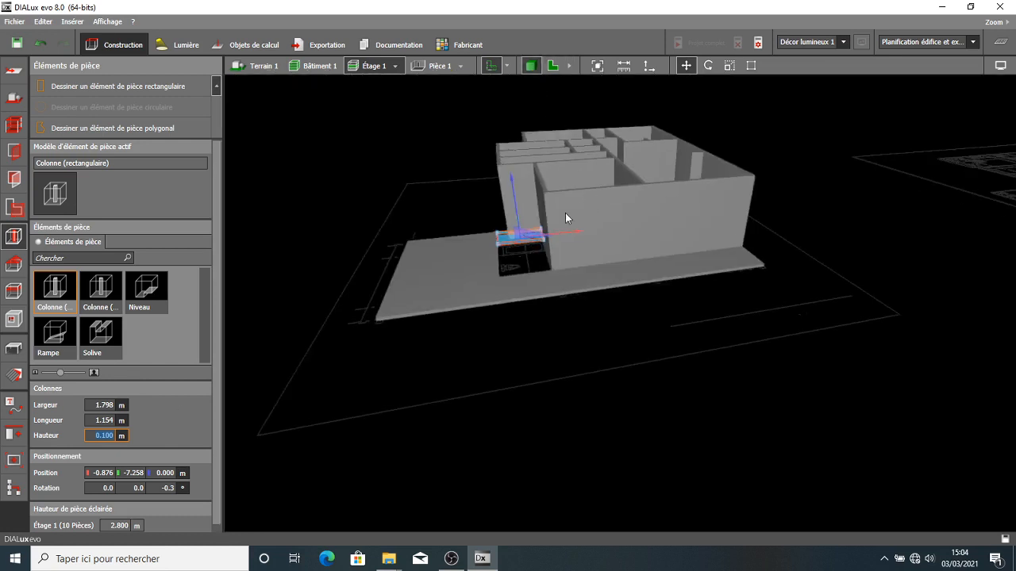
{"action": "left_click_drag", "start_coordinate": [450, 174], "coordinate": [578, 247]}
{"action": "scroll", "coordinate": [631, 304], "scroll_direction": "up", "scroll_amount": 5}
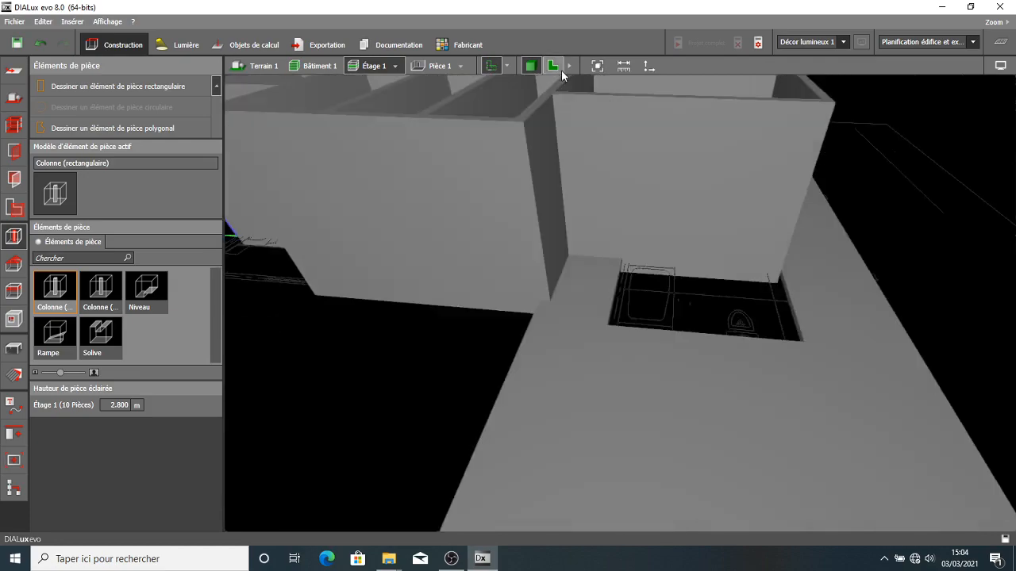
{"action": "left_click", "coordinate": [553, 66]}
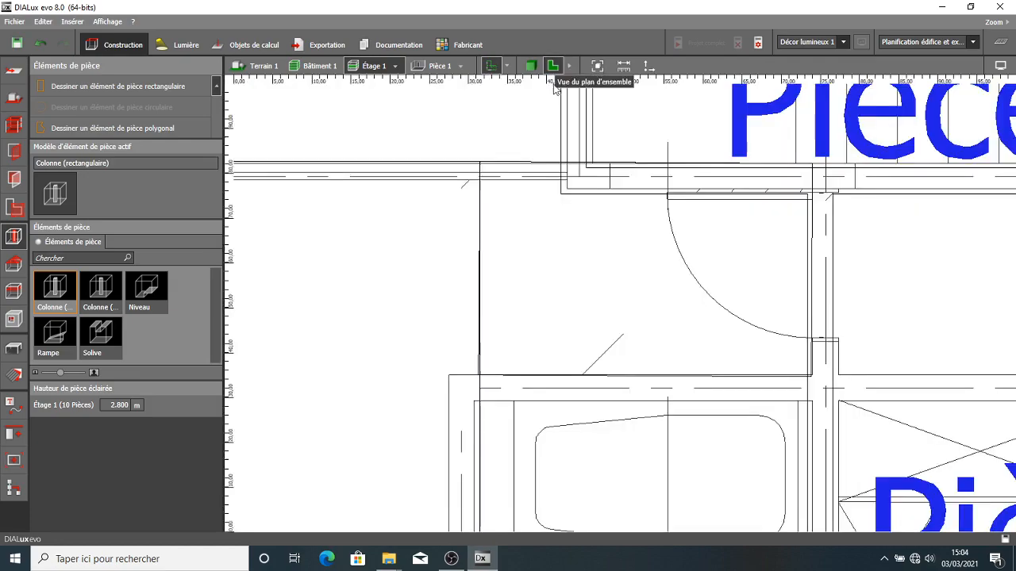
- Draw a second rectangular column element over the bathroom area beside Pièce 9, from the infill slab to its lower wall, 1.798 by 3.483 m
{"action": "scroll", "coordinate": [670, 262], "scroll_direction": "down", "scroll_amount": 3}
{"action": "middle_click_drag", "start_coordinate": [671, 262], "coordinate": [624, 209]}
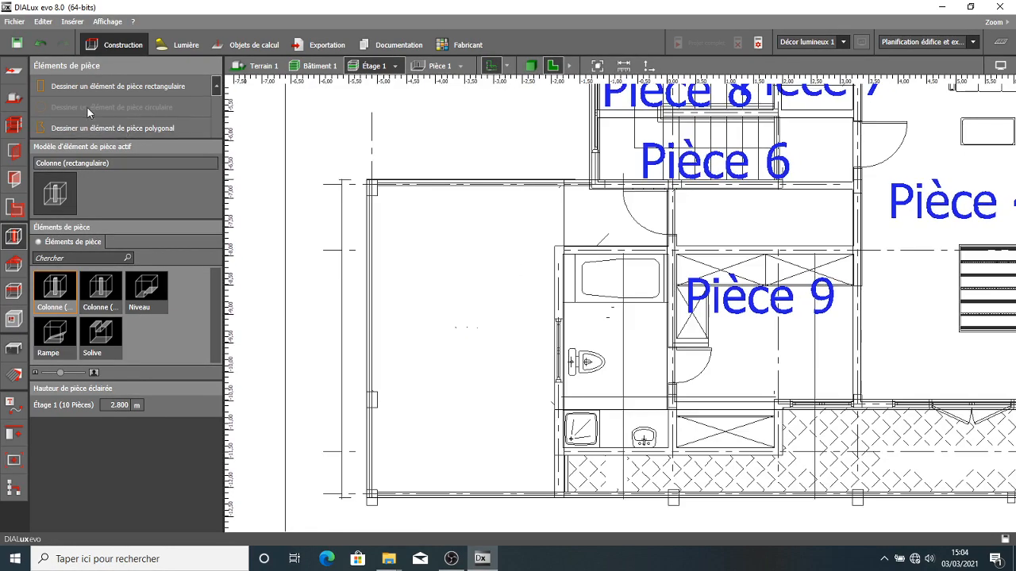
{"action": "left_click", "coordinate": [92, 87]}
{"action": "scroll", "coordinate": [571, 262], "scroll_direction": "up", "scroll_amount": 5}
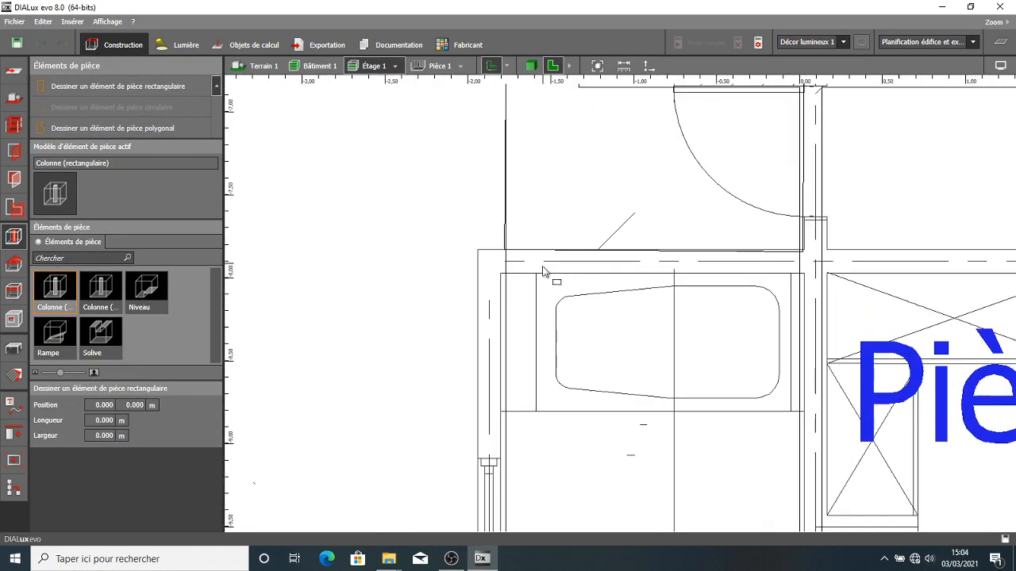
{"action": "left_click", "coordinate": [505, 255]}
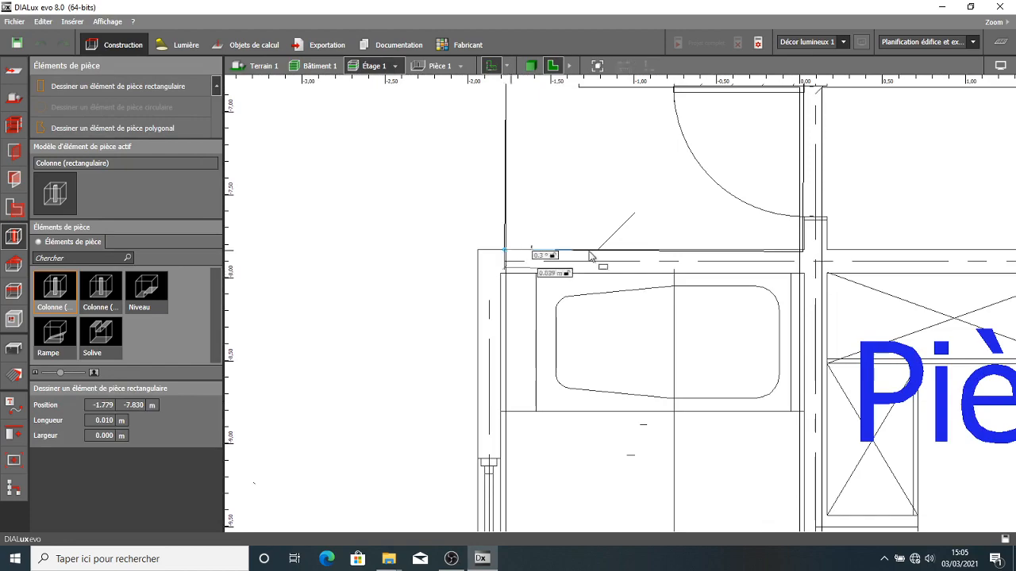
{"action": "left_click", "coordinate": [804, 253]}
{"action": "scroll", "coordinate": [820, 313], "scroll_direction": "down", "scroll_amount": 3}
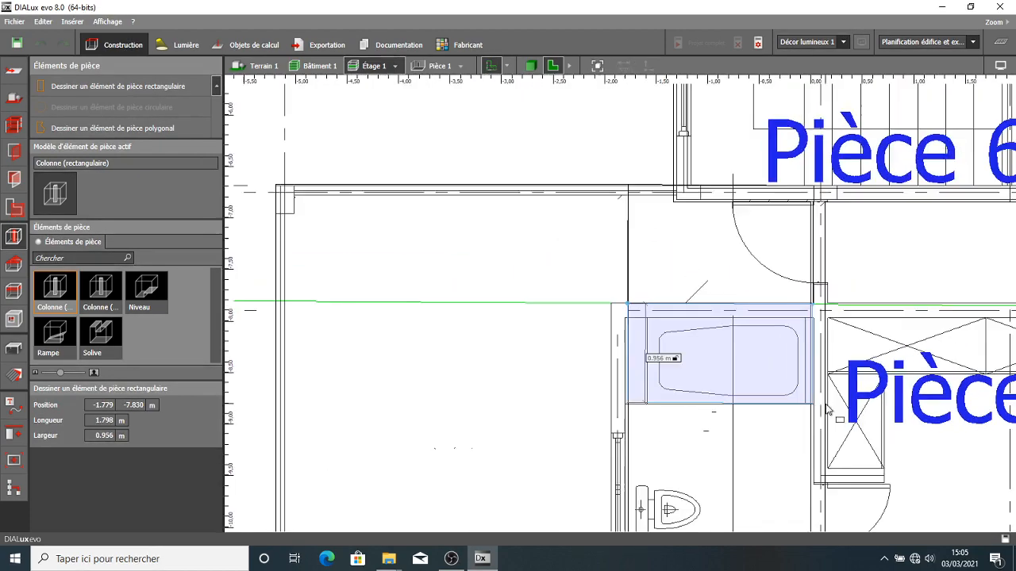
{"action": "middle_click_drag", "start_coordinate": [818, 334], "coordinate": [817, 209]}
{"action": "scroll", "coordinate": [805, 373], "scroll_direction": "up", "scroll_amount": 3}
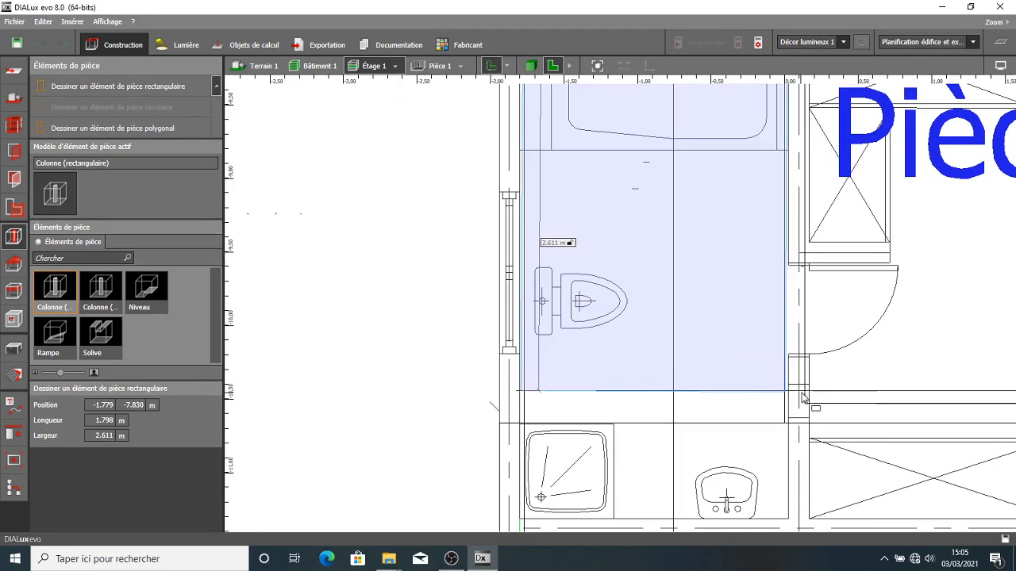
{"action": "scroll", "coordinate": [802, 391], "scroll_direction": "down", "scroll_amount": 2}
{"action": "middle_click_drag", "start_coordinate": [802, 391], "coordinate": [801, 325]}
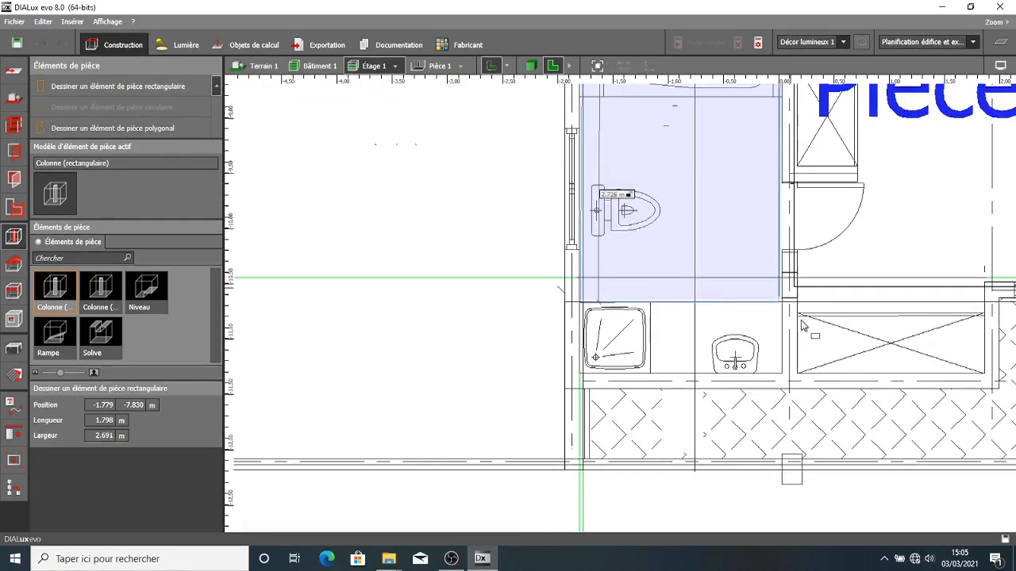
{"action": "left_click", "coordinate": [813, 371]}
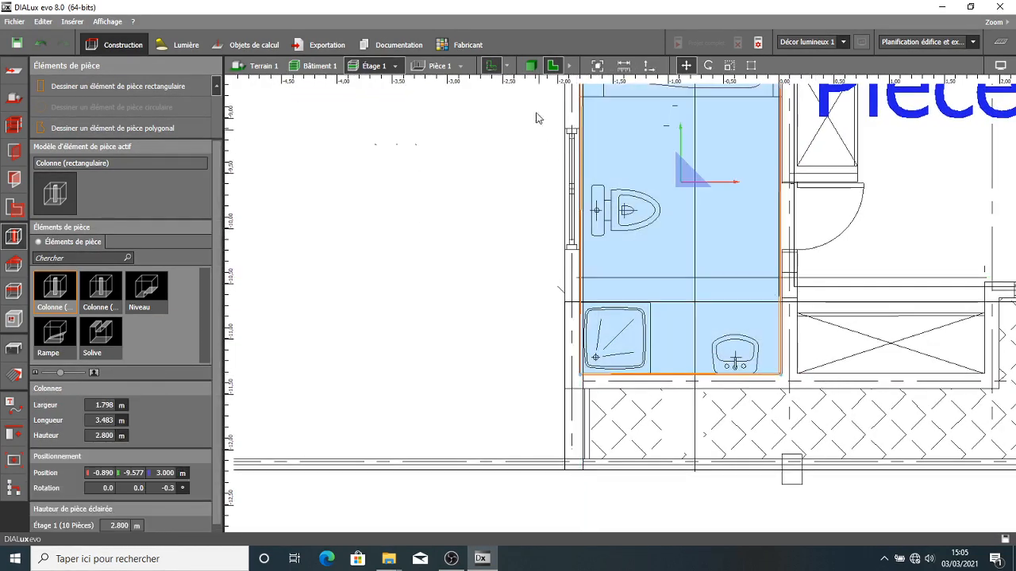
- Show the bathroom element in 3D and set its height to 0.1 m
{"action": "left_click", "coordinate": [531, 67]}
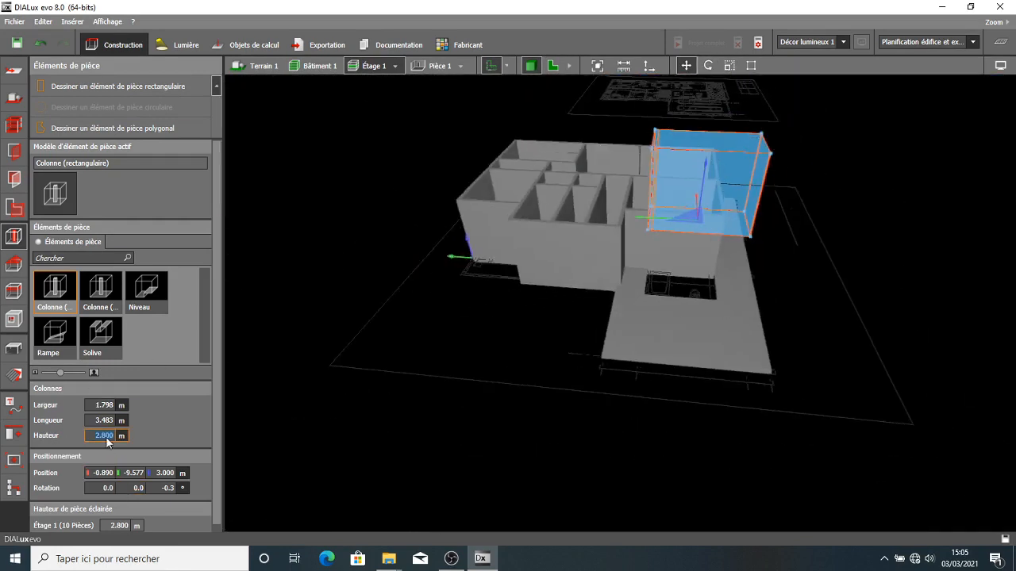
{"action": "type", "text": "0.1"}
{"action": "key", "text": "Return"}
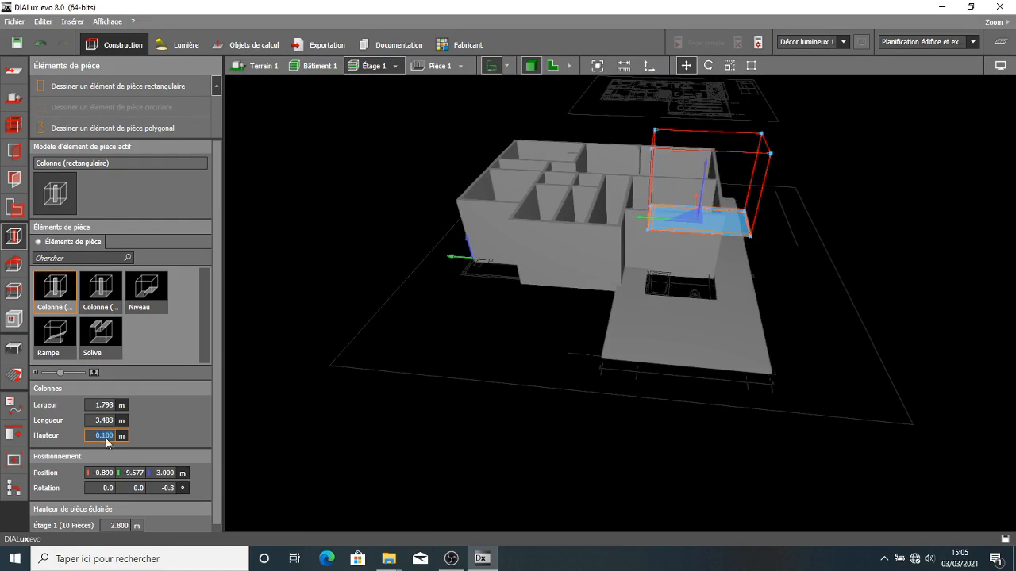
- Lower the bathroom slab vertically to the level of the surrounding terrace slabs and deselect it
{"action": "scroll", "coordinate": [100, 489], "scroll_direction": "down", "scroll_amount": 1}
{"action": "scroll", "coordinate": [544, 340], "scroll_direction": "down", "scroll_amount": 5}
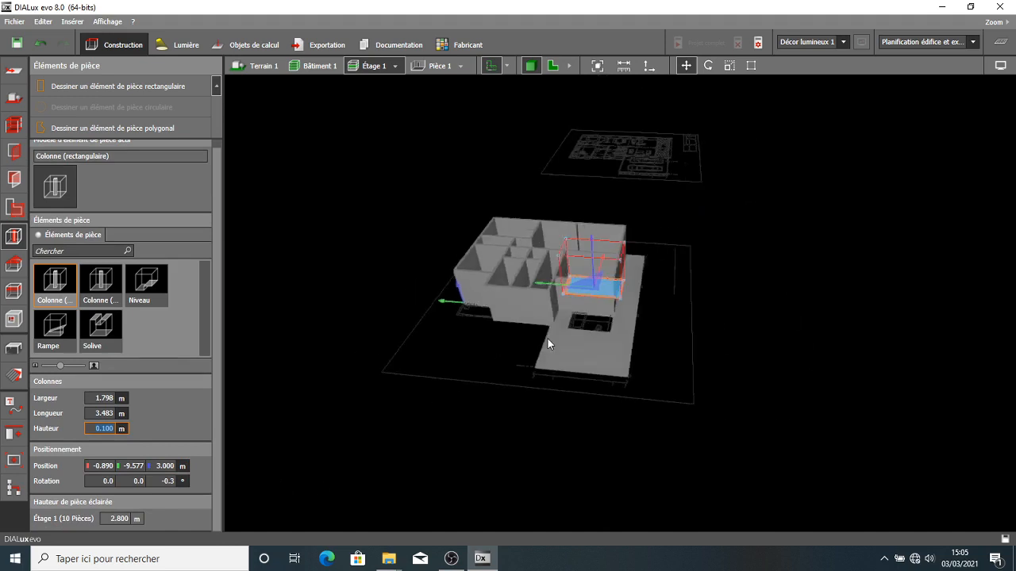
{"action": "left_click_drag", "start_coordinate": [545, 340], "coordinate": [477, 312]}
{"action": "scroll", "coordinate": [567, 139], "scroll_direction": "up", "scroll_amount": 3}
{"action": "left_click_drag", "start_coordinate": [567, 138], "coordinate": [642, 154]}
{"action": "left_click_drag", "start_coordinate": [536, 247], "coordinate": [545, 317]}
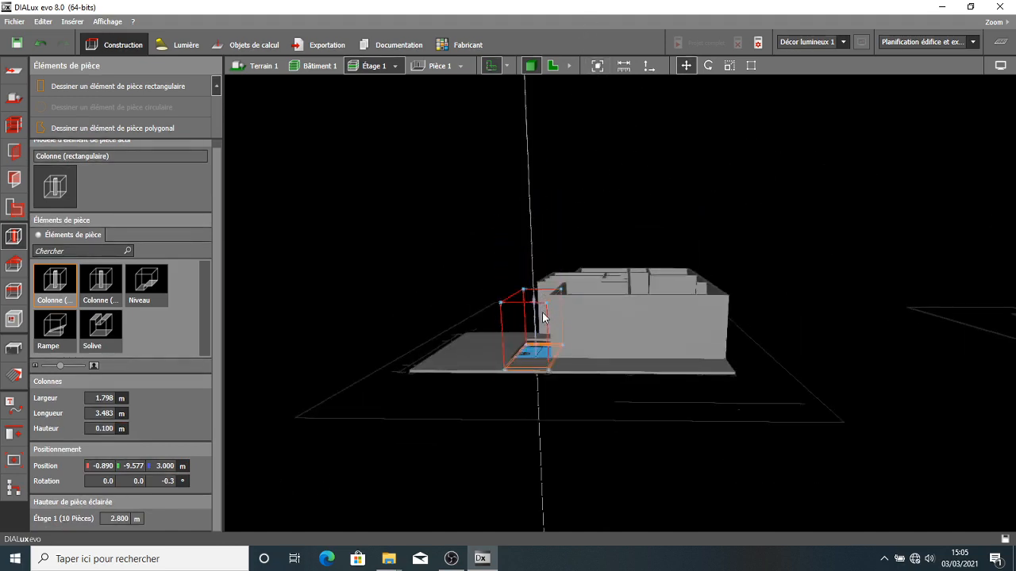
{"action": "left_click", "coordinate": [568, 393]}
- Inspect the joined slabs on Étage 1 and the complete Bâtiment 1 in 3D, and show the building outline in the 2D plan
{"action": "scroll", "coordinate": [557, 336], "scroll_direction": "up", "scroll_amount": 3}
{"action": "left_click_drag", "start_coordinate": [568, 393], "coordinate": [527, 354]}
{"action": "scroll", "coordinate": [527, 354], "scroll_direction": "down", "scroll_amount": 3}
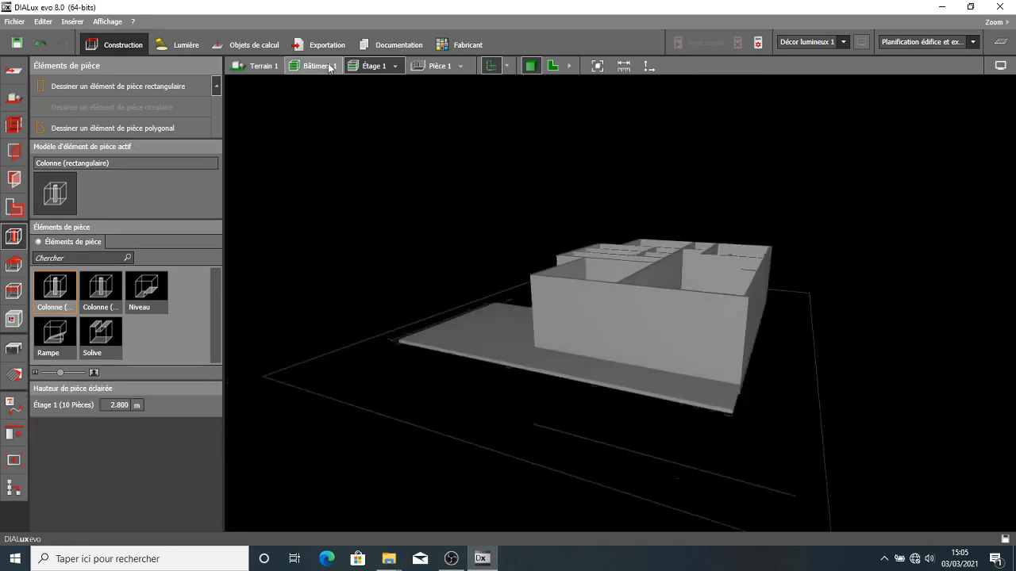
{"action": "left_click", "coordinate": [325, 65]}
{"action": "scroll", "coordinate": [555, 326], "scroll_direction": "down", "scroll_amount": 2}
{"action": "left_click_drag", "start_coordinate": [556, 304], "coordinate": [708, 421]}
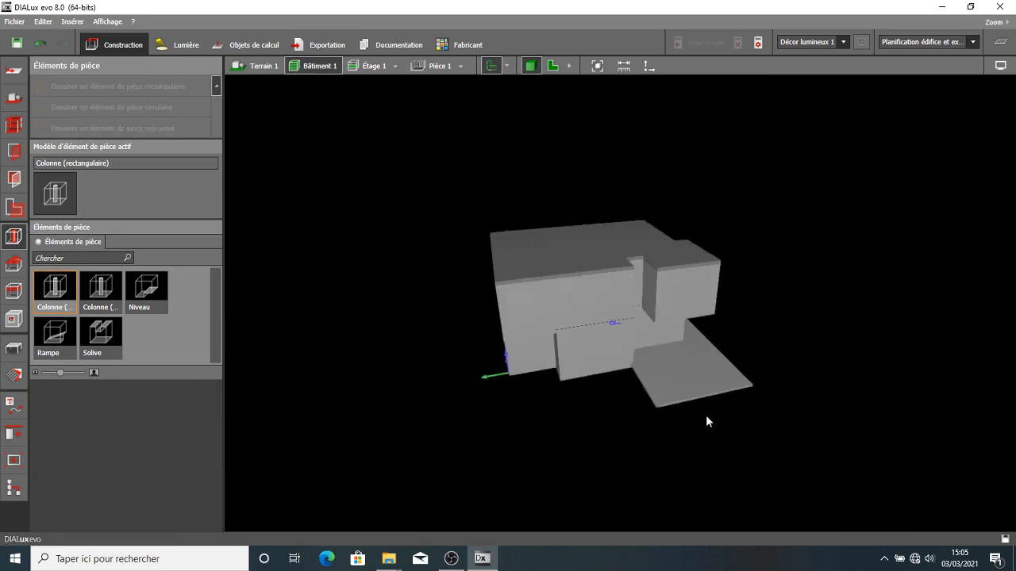
{"action": "left_click_drag", "start_coordinate": [534, 391], "coordinate": [440, 324]}
{"action": "scroll", "coordinate": [518, 321], "scroll_direction": "up", "scroll_amount": 3}
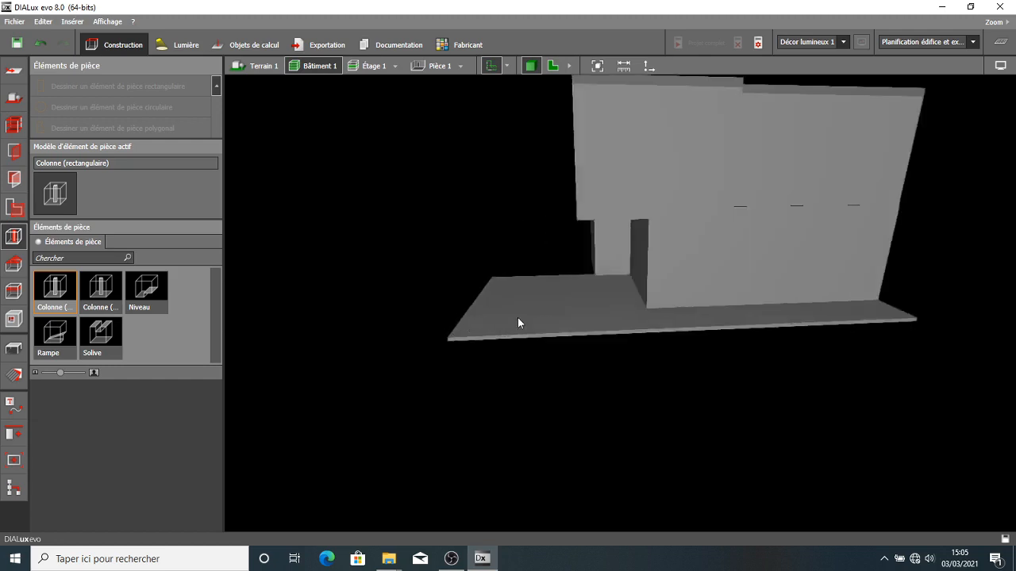
{"action": "left_click_drag", "start_coordinate": [530, 335], "coordinate": [569, 278]}
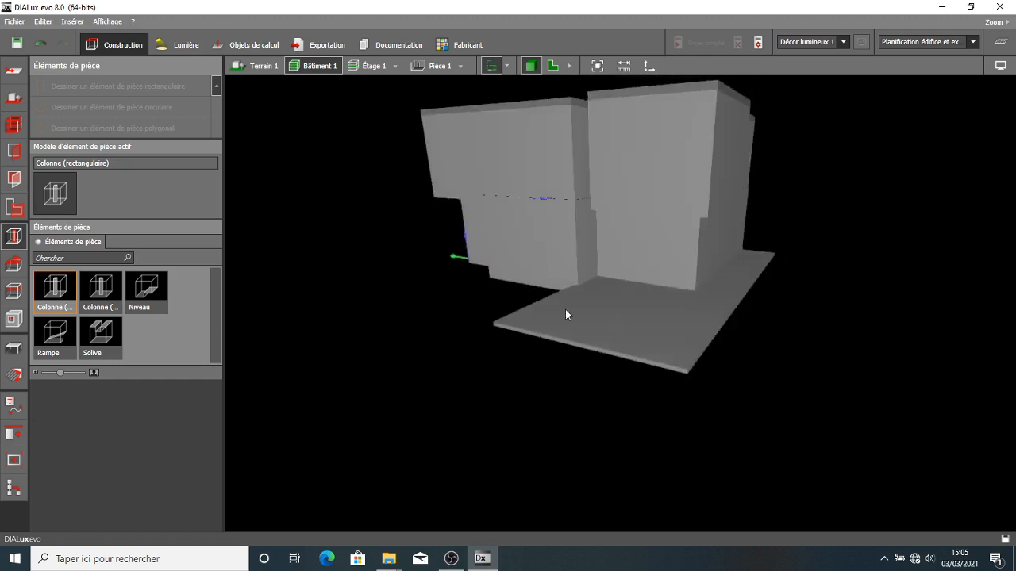
{"action": "left_click_drag", "start_coordinate": [643, 343], "coordinate": [584, 153]}
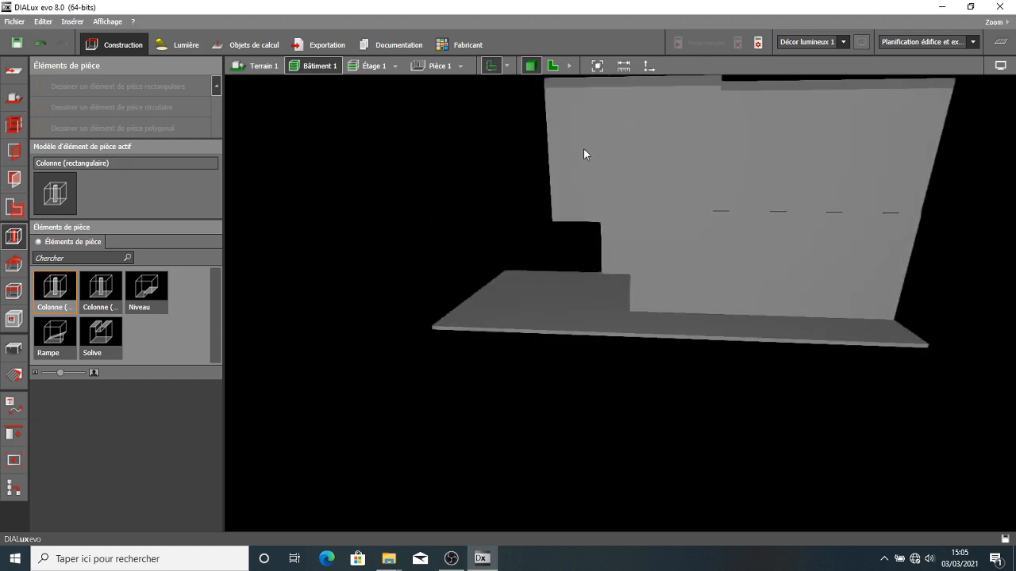
{"action": "left_click", "coordinate": [553, 67]}
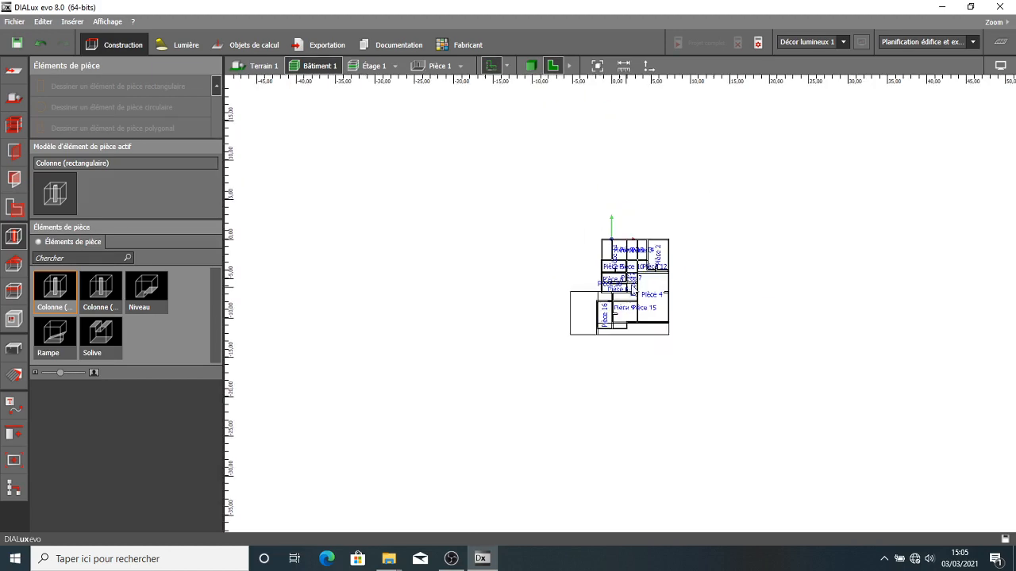
{"action": "scroll", "coordinate": [723, 317], "scroll_direction": "up", "scroll_amount": 4}
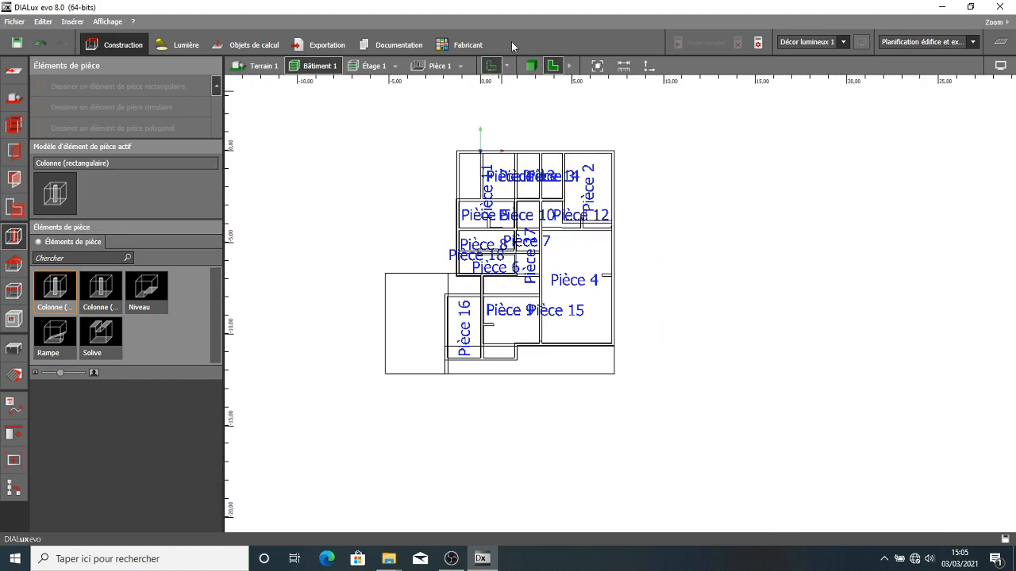
- Return to Étage 1 and examine the neighbouring imported floor plan, especially its two-car parking area, against the modelled floor
{"action": "left_click", "coordinate": [395, 66]}
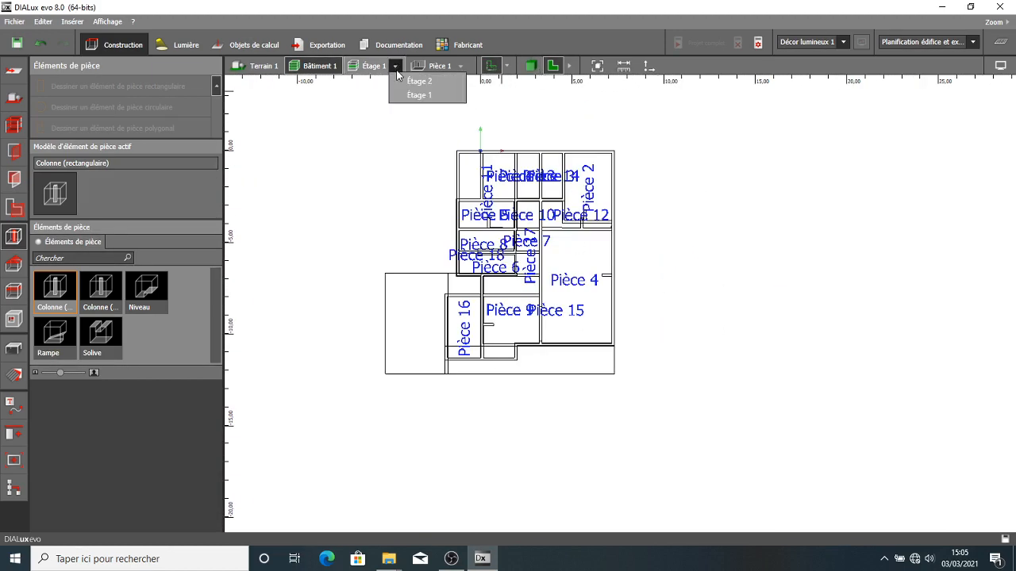
{"action": "left_click", "coordinate": [457, 87]}
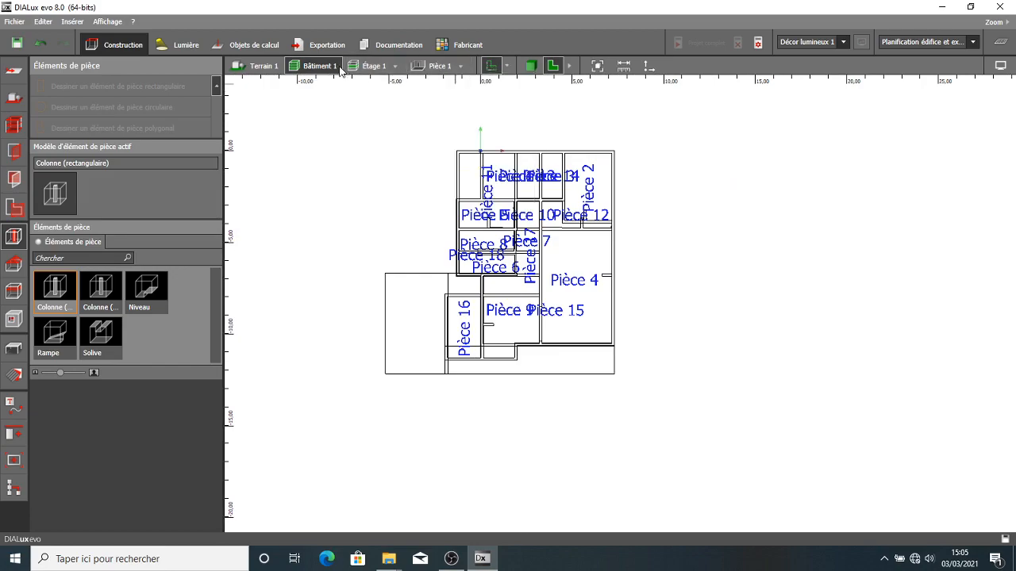
{"action": "left_click", "coordinate": [394, 67]}
{"action": "left_click", "coordinate": [415, 93]}
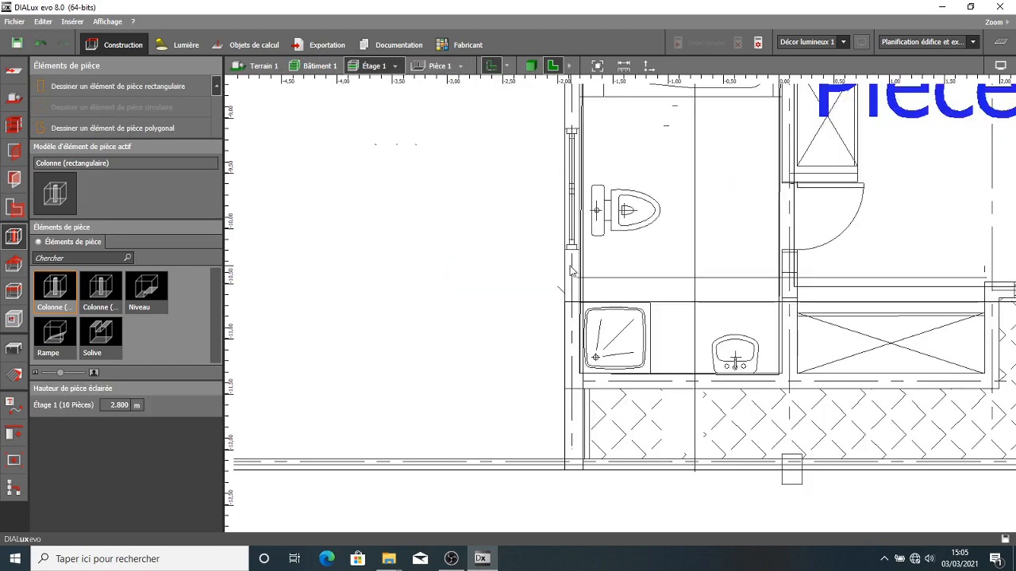
{"action": "scroll", "coordinate": [558, 242], "scroll_direction": "down", "scroll_amount": 5}
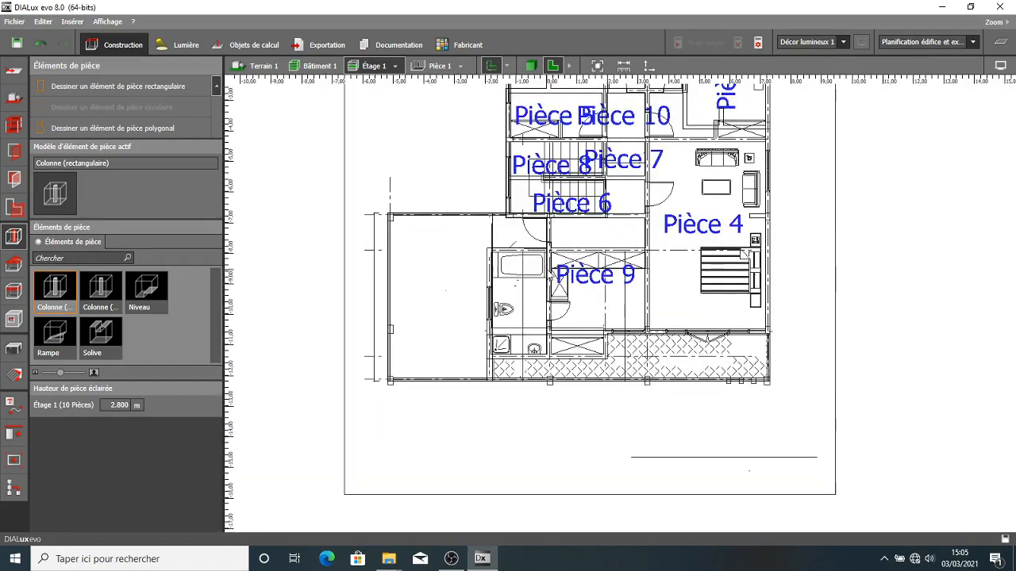
{"action": "scroll", "coordinate": [559, 242], "scroll_direction": "up", "scroll_amount": 4}
{"action": "scroll", "coordinate": [730, 233], "scroll_direction": "down", "scroll_amount": 2}
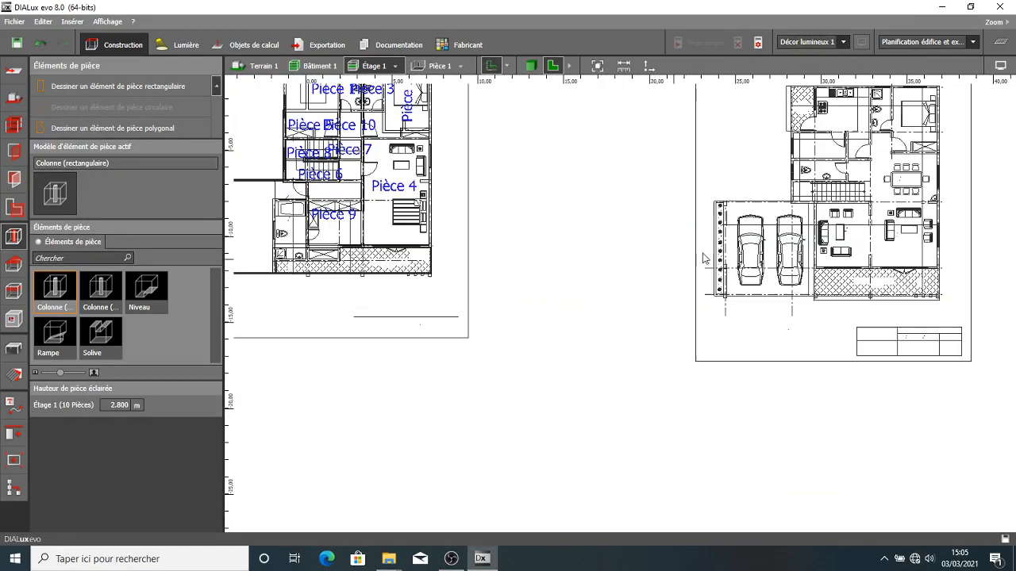
{"action": "scroll", "coordinate": [731, 232], "scroll_direction": "up", "scroll_amount": 3}
{"action": "scroll", "coordinate": [730, 232], "scroll_direction": "down", "scroll_amount": 5}
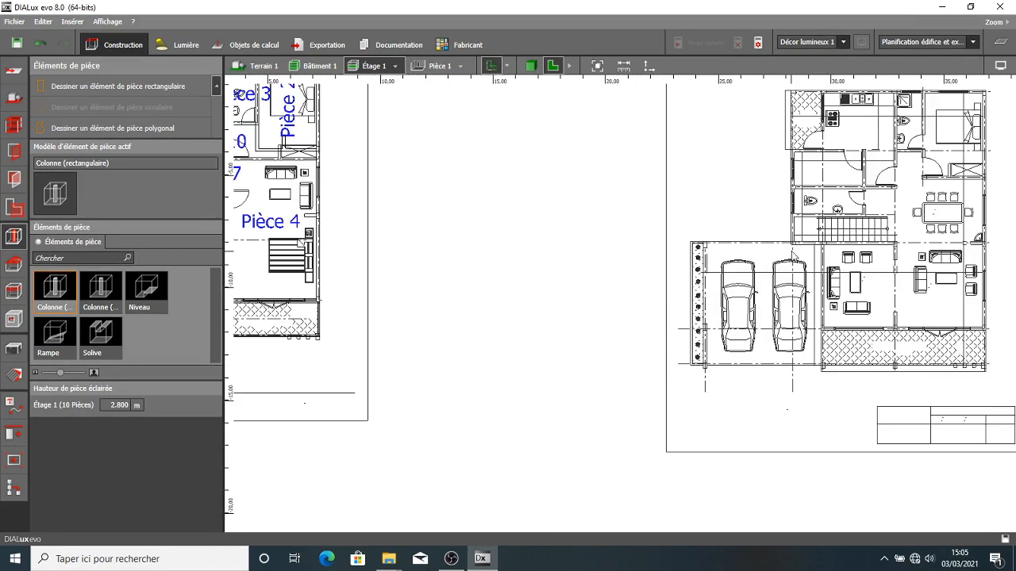
{"action": "scroll", "coordinate": [794, 336], "scroll_direction": "up", "scroll_amount": 2}
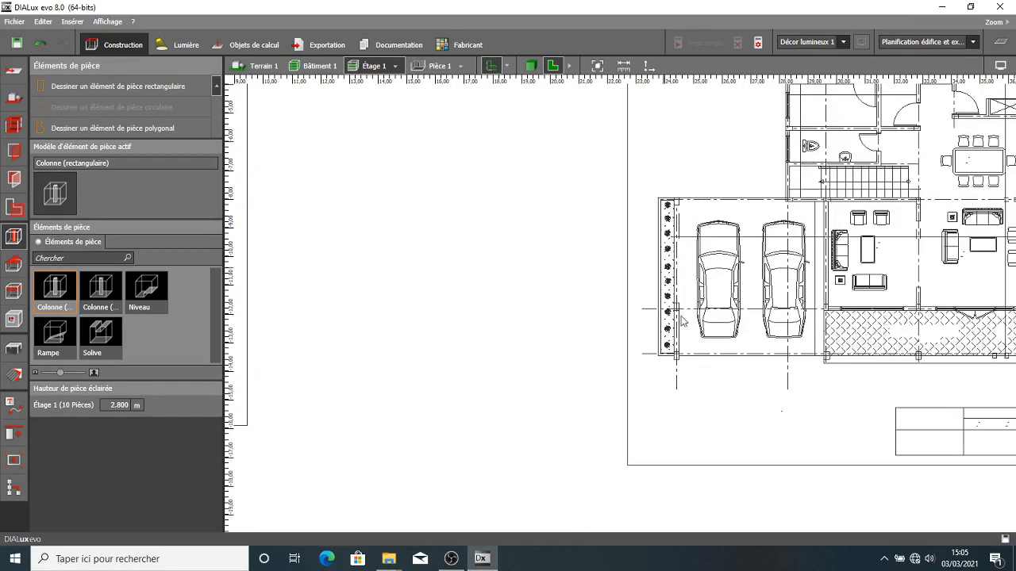
{"action": "scroll", "coordinate": [754, 281], "scroll_direction": "down", "scroll_amount": 2}
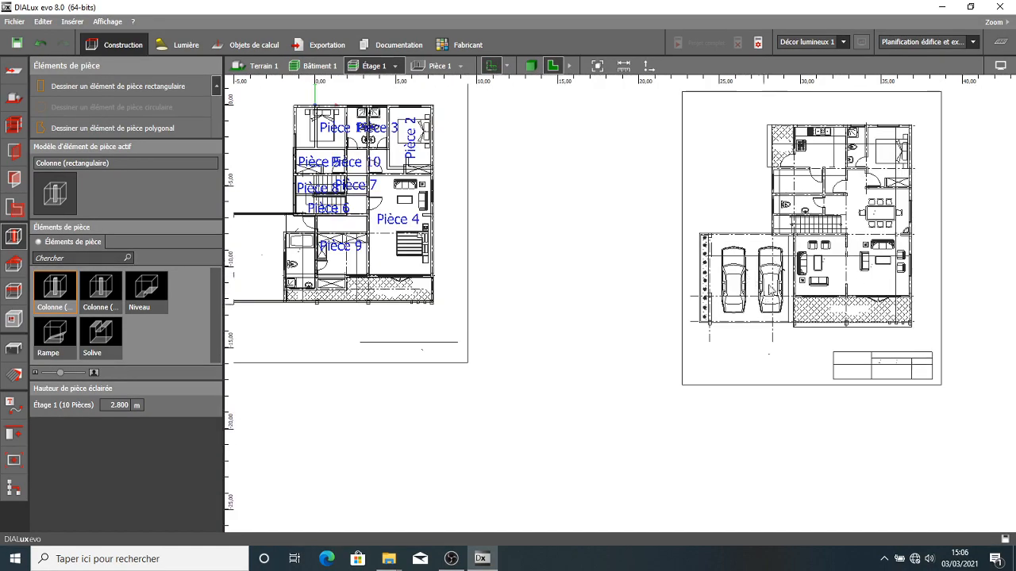
- Inspect Étage 1 and the complete Bâtiment 1 in 3D from several sides, comparing the slabs and walls with the 2D plan
{"action": "middle_click_drag", "start_coordinate": [763, 294], "coordinate": [773, 335]}
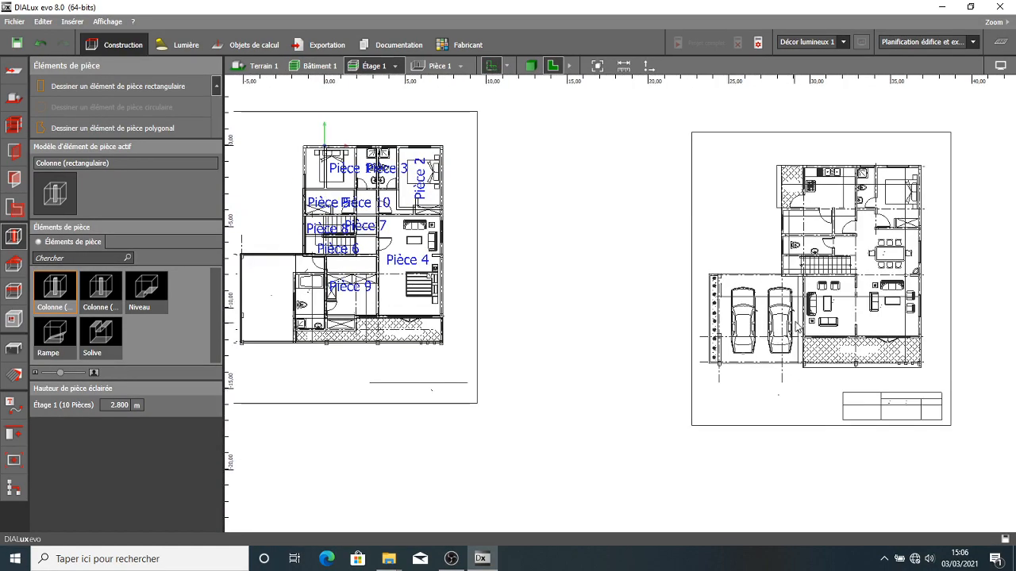
{"action": "middle_click_drag", "start_coordinate": [655, 312], "coordinate": [698, 307]}
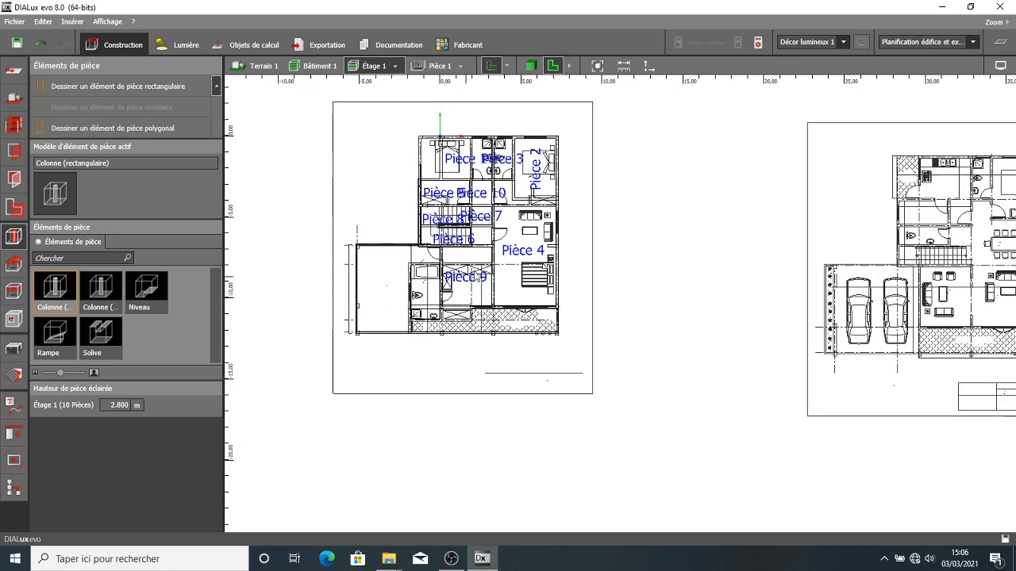
{"action": "left_click", "coordinate": [532, 67]}
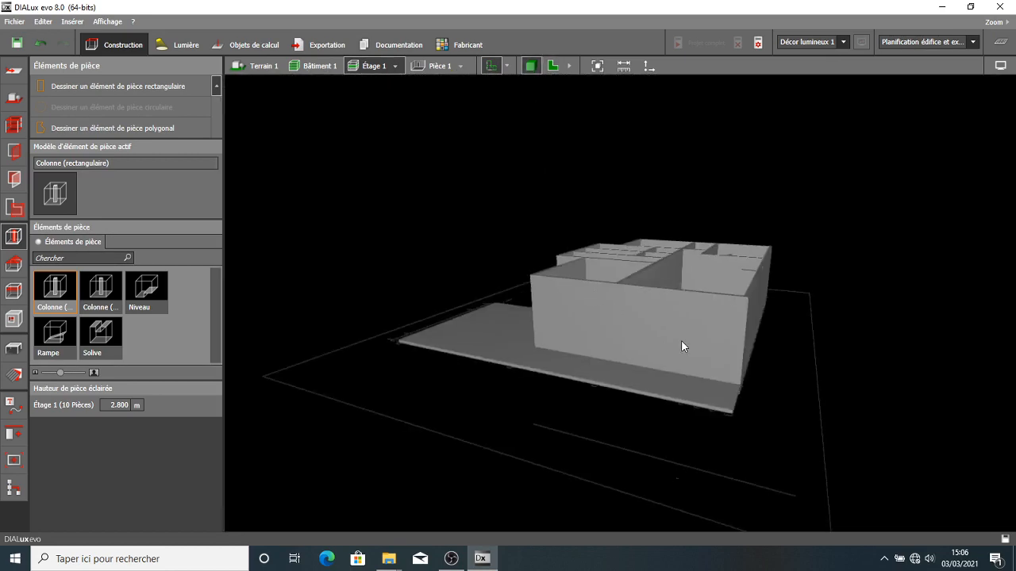
{"action": "left_click_drag", "start_coordinate": [648, 291], "coordinate": [674, 369]}
{"action": "left_click", "coordinate": [314, 66]}
{"action": "mouse_move", "coordinate": [594, 279]}
{"action": "left_mouse_down"}
{"action": "mouse_move", "coordinate": [743, 257]}
{"action": "mouse_move", "coordinate": [778, 235]}
{"action": "mouse_move", "coordinate": [703, 222]}
{"action": "mouse_move", "coordinate": [646, 233]}
{"action": "mouse_move", "coordinate": [554, 226]}
{"action": "left_mouse_up"}
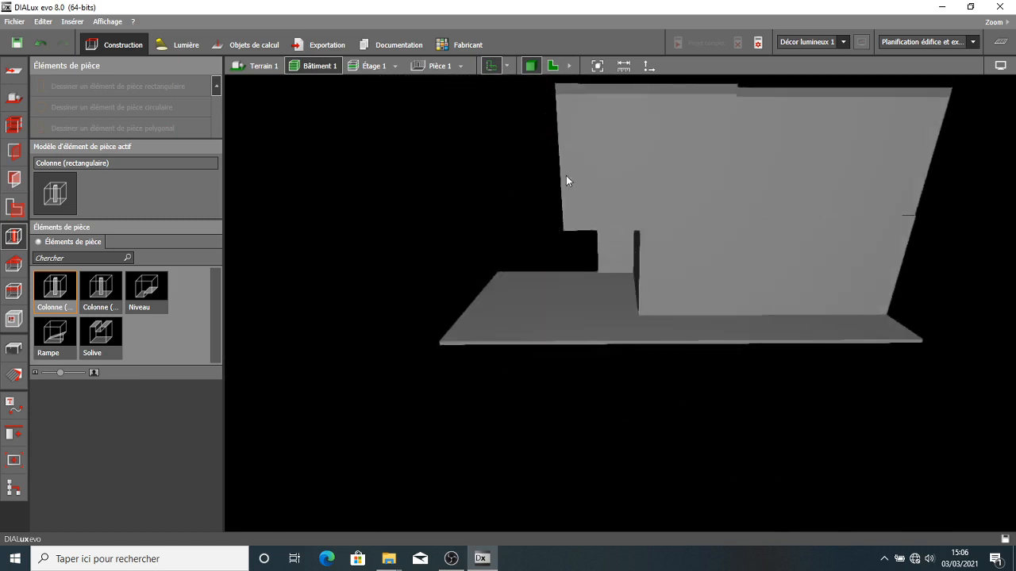
{"action": "left_click_drag", "start_coordinate": [566, 180], "coordinate": [665, 261]}
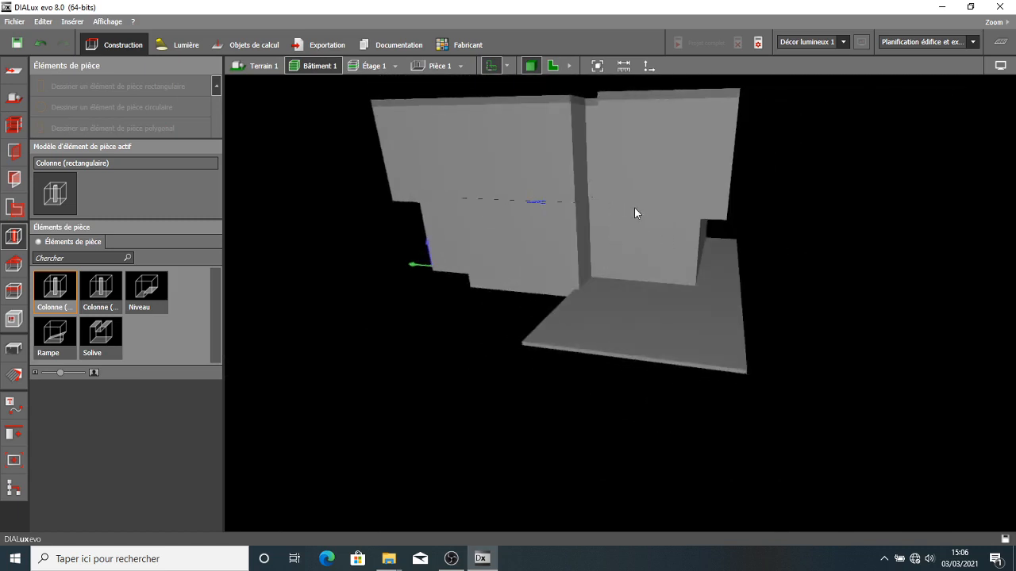
{"action": "left_click_drag", "start_coordinate": [635, 209], "coordinate": [465, 236]}
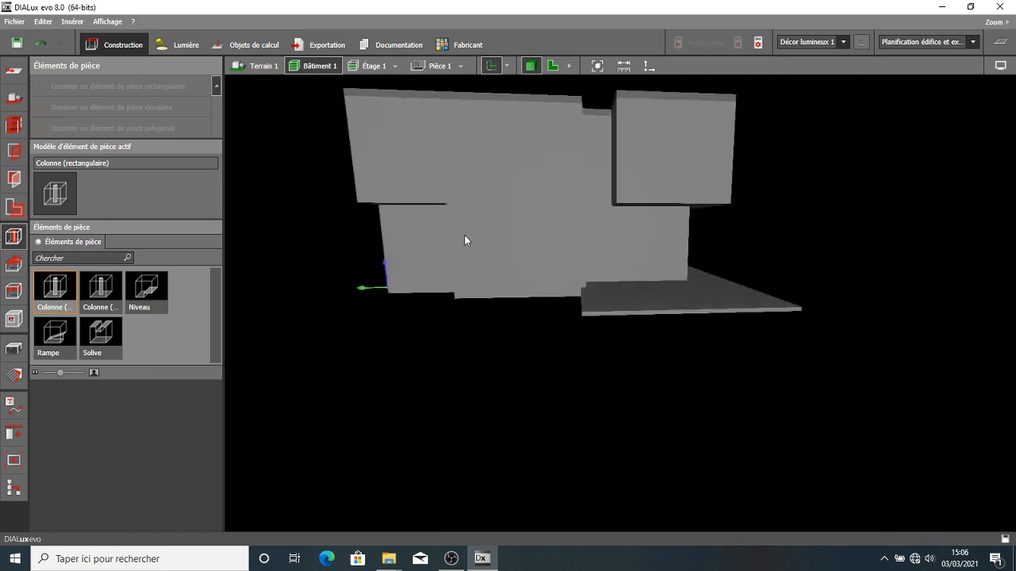
{"action": "left_click_drag", "start_coordinate": [430, 197], "coordinate": [523, 85]}
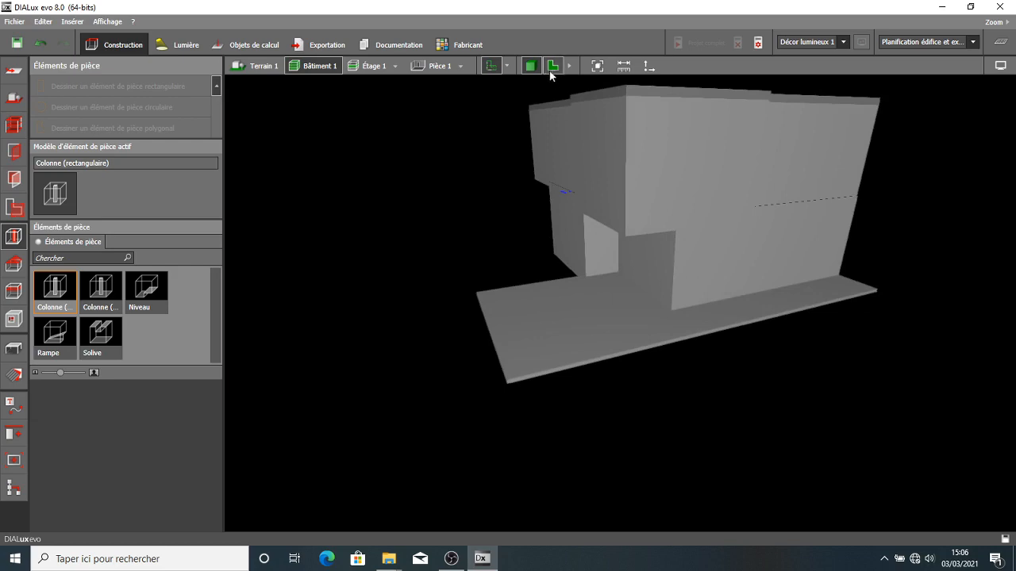
{"action": "left_click", "coordinate": [552, 67]}
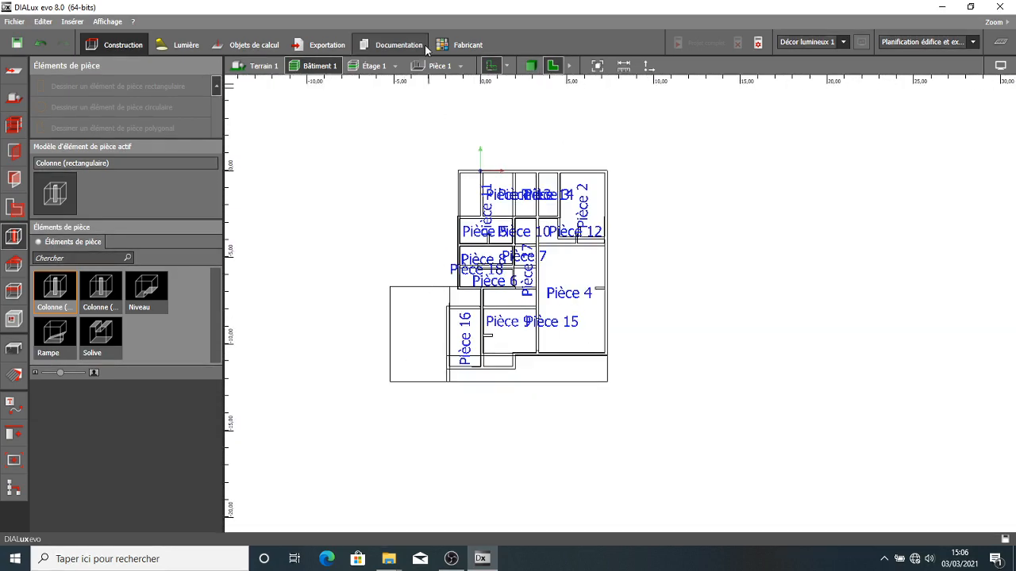
{"action": "left_click", "coordinate": [530, 65]}
{"action": "left_click_drag", "start_coordinate": [655, 245], "coordinate": [603, 286]}
{"action": "scroll", "coordinate": [619, 266], "scroll_direction": "up", "scroll_amount": 5}
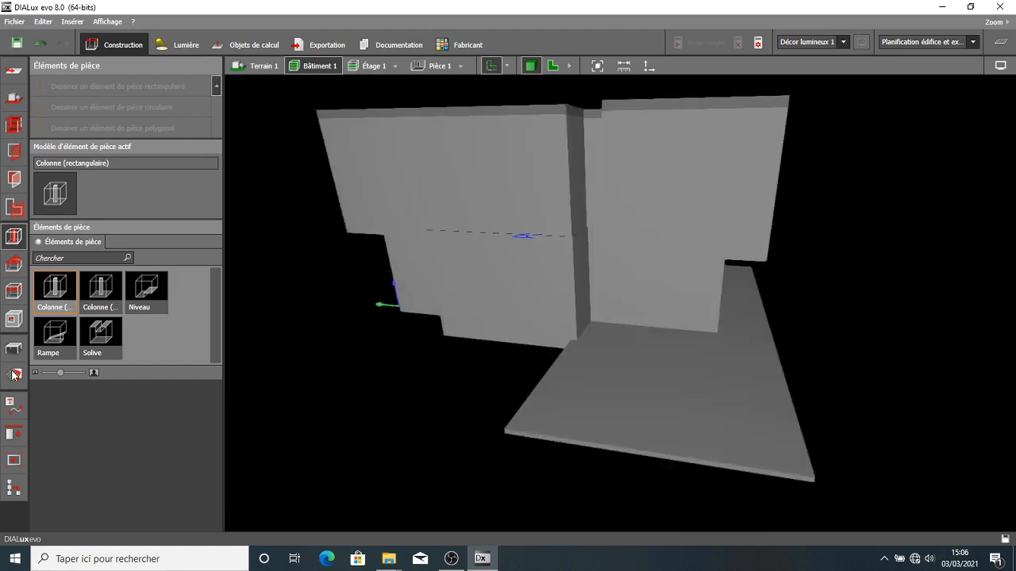
- Return to the 2D plan of Étage 1 and examine the column outlines along the outer edges of the terrace and side slab
{"action": "left_click", "coordinate": [13, 376]}
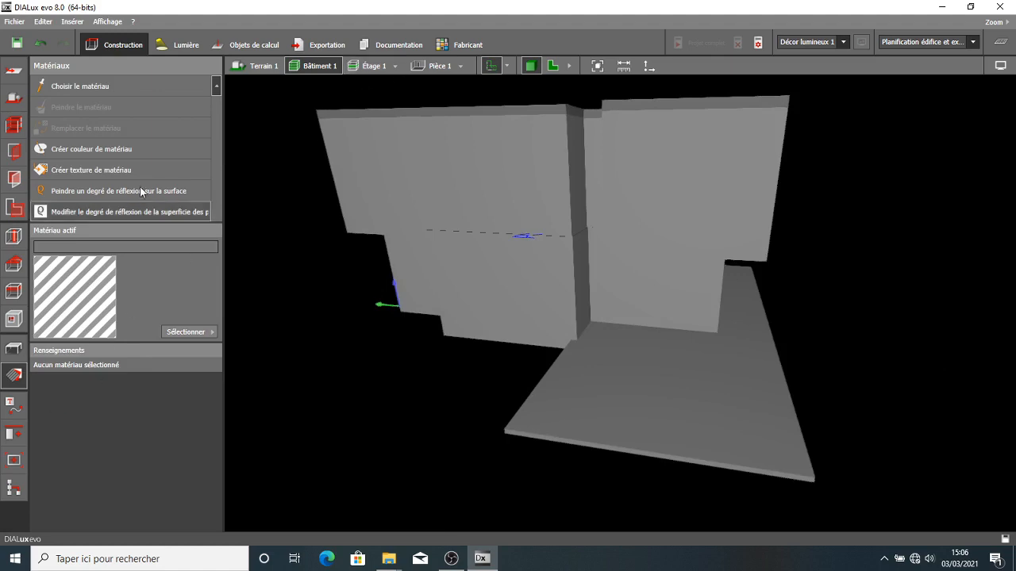
{"action": "left_click", "coordinate": [553, 66]}
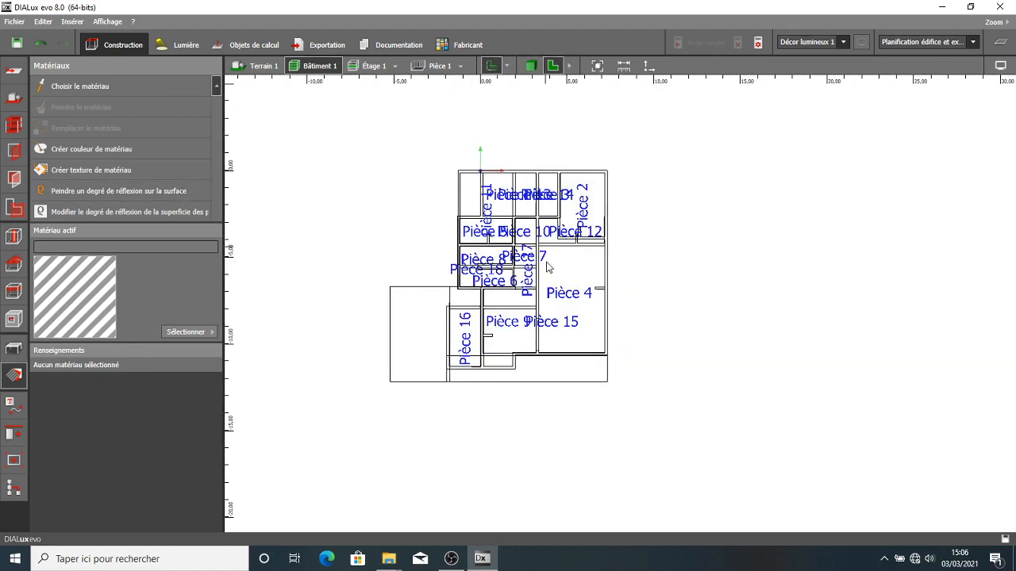
{"action": "scroll", "coordinate": [791, 390], "scroll_direction": "down", "scroll_amount": 2}
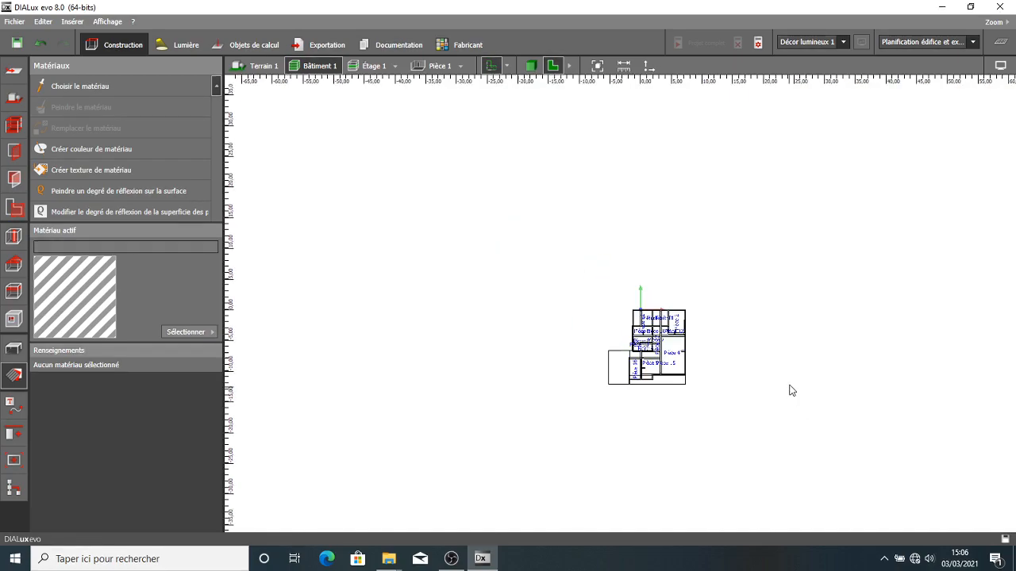
{"action": "left_click", "coordinate": [375, 69]}
{"action": "scroll", "coordinate": [499, 292], "scroll_direction": "down", "scroll_amount": 2}
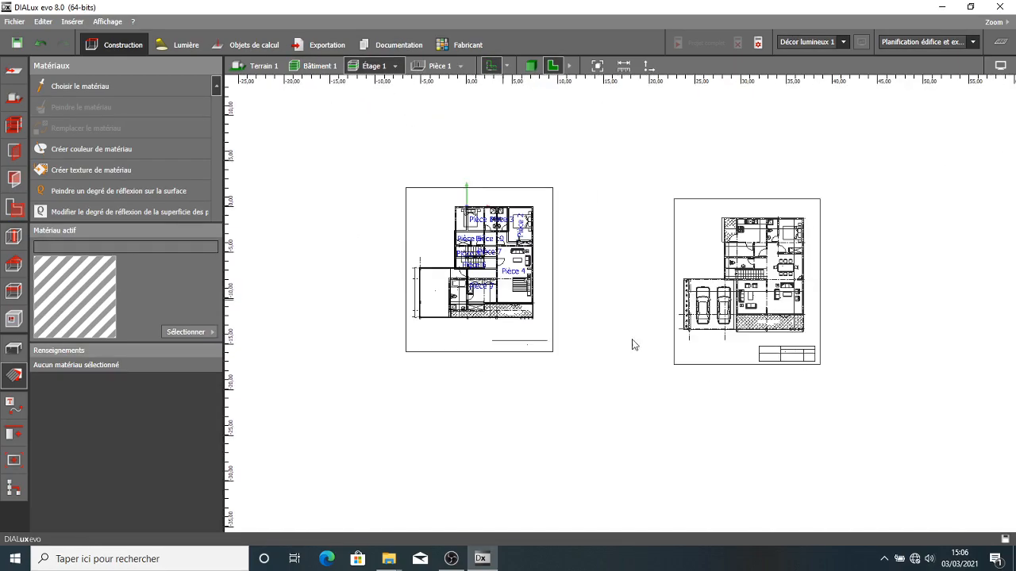
{"action": "scroll", "coordinate": [758, 325], "scroll_direction": "up", "scroll_amount": 2}
{"action": "scroll", "coordinate": [635, 277], "scroll_direction": "up", "scroll_amount": 2}
{"action": "scroll", "coordinate": [421, 333], "scroll_direction": "up", "scroll_amount": 4}
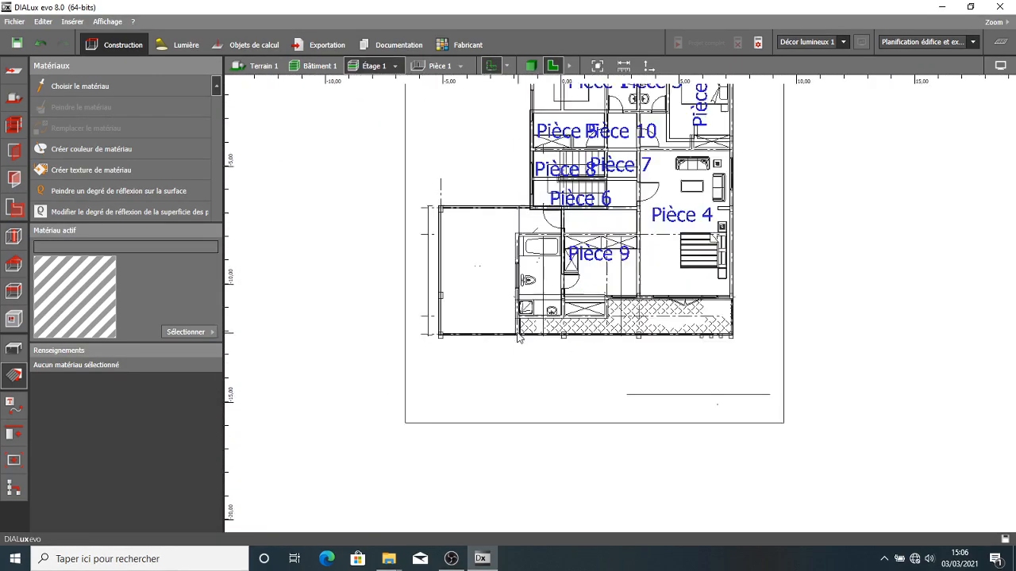
{"action": "scroll", "coordinate": [419, 317], "scroll_direction": "down", "scroll_amount": 3}
{"action": "scroll", "coordinate": [441, 237], "scroll_direction": "up", "scroll_amount": 5}
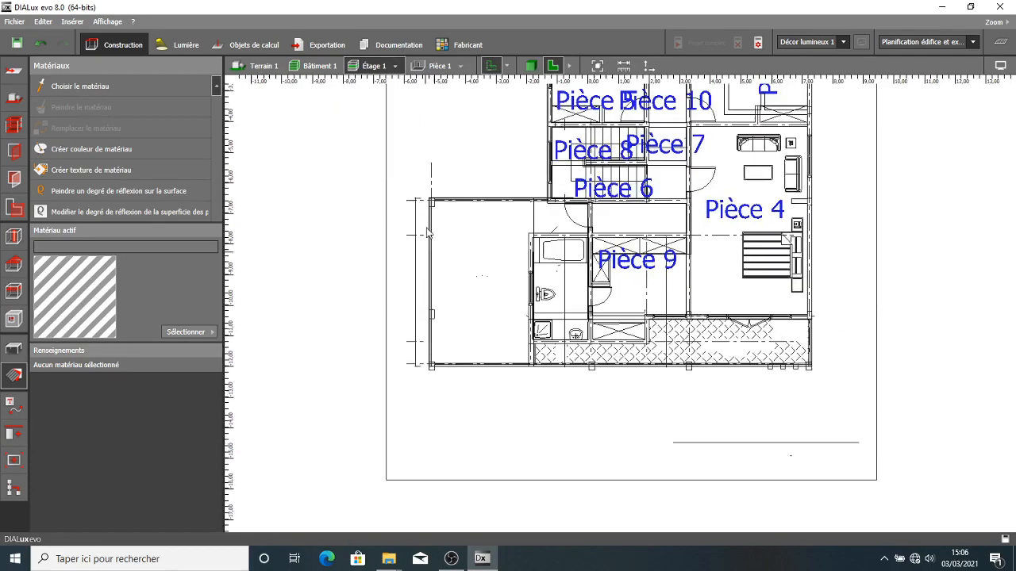
{"action": "scroll", "coordinate": [436, 273], "scroll_direction": "down", "scroll_amount": 4}
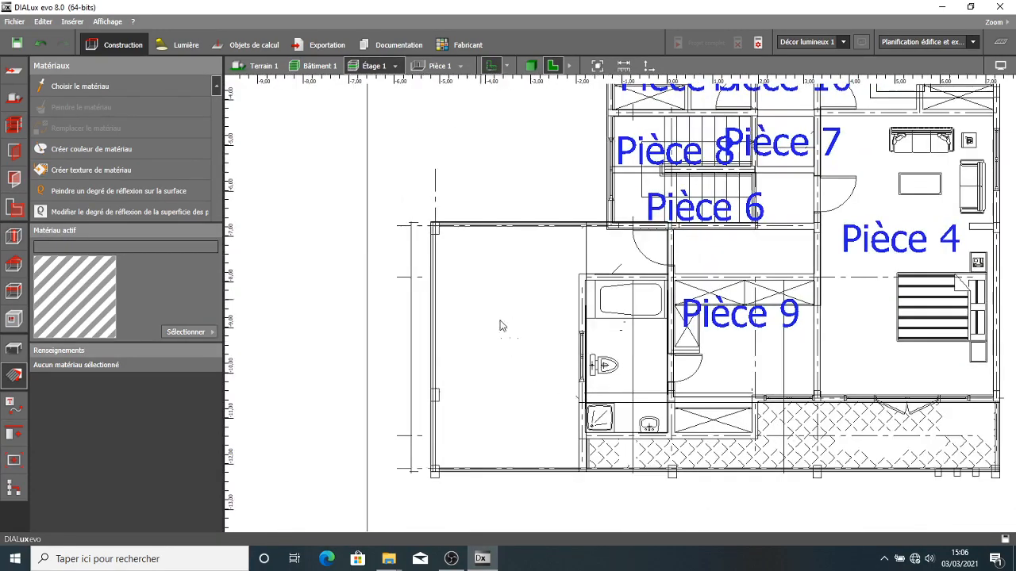
- Draw a rectangular column of about 0.183 × 0.277 m over the outline at the terrace's outer corner below Pièce 4 and check it in 3D
{"action": "left_click", "coordinate": [14, 237]}
{"action": "left_click", "coordinate": [96, 87]}
{"action": "scroll", "coordinate": [858, 423], "scroll_direction": "down", "scroll_amount": 1}
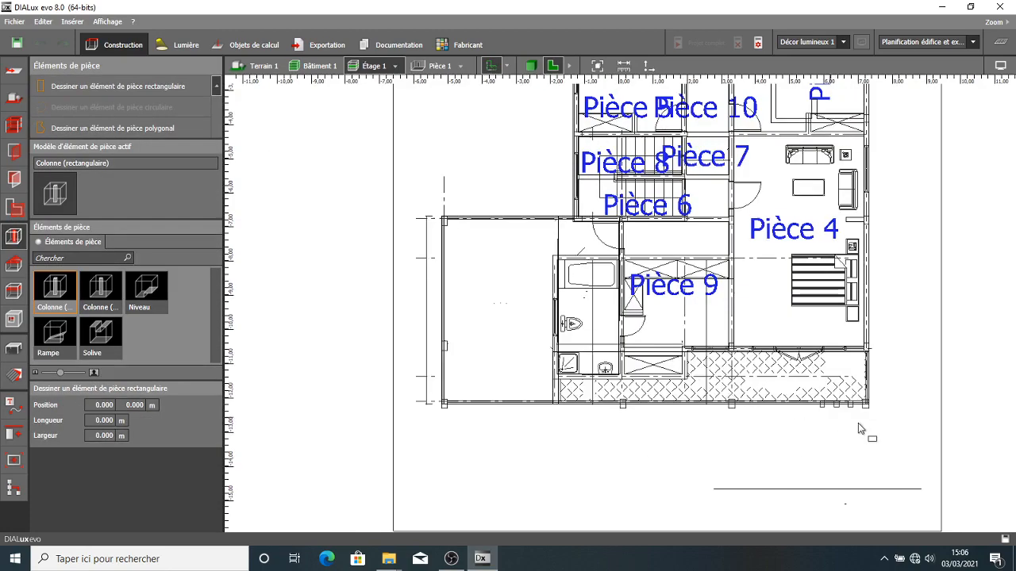
{"action": "scroll", "coordinate": [873, 413], "scroll_direction": "up", "scroll_amount": 8}
{"action": "scroll", "coordinate": [843, 413], "scroll_direction": "up", "scroll_amount": 4}
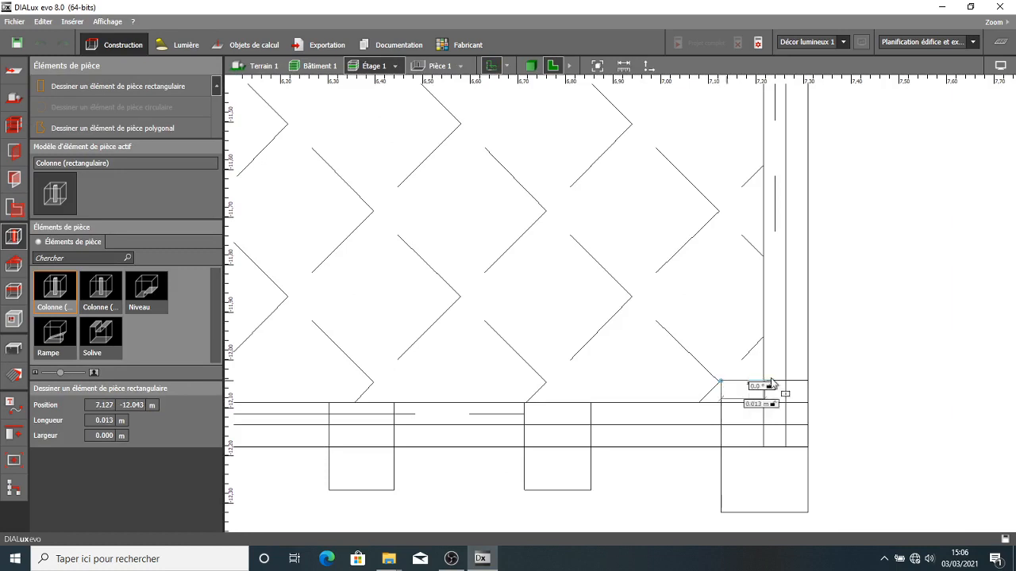
{"action": "left_click", "coordinate": [827, 512]}
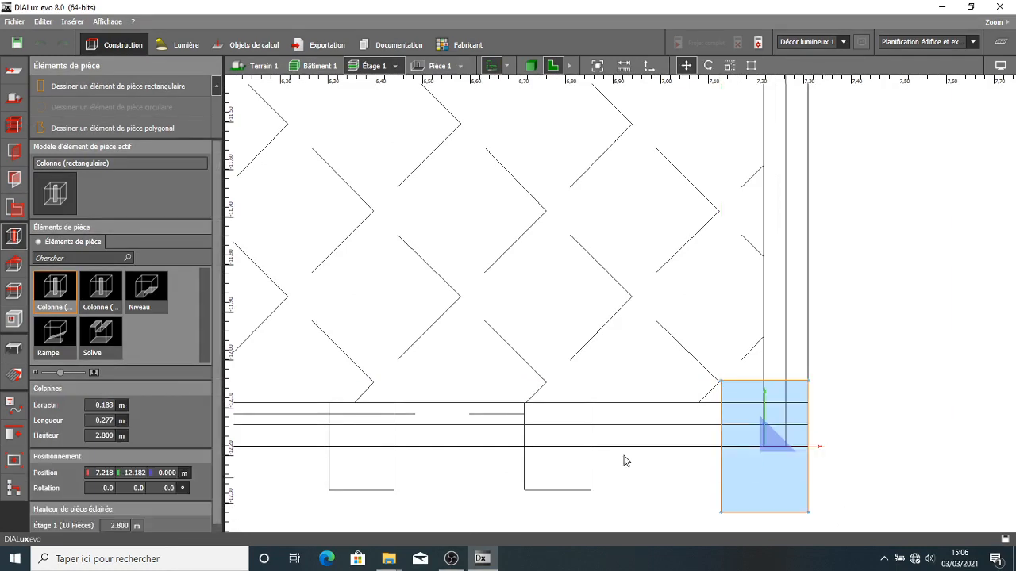
{"action": "left_click", "coordinate": [531, 65]}
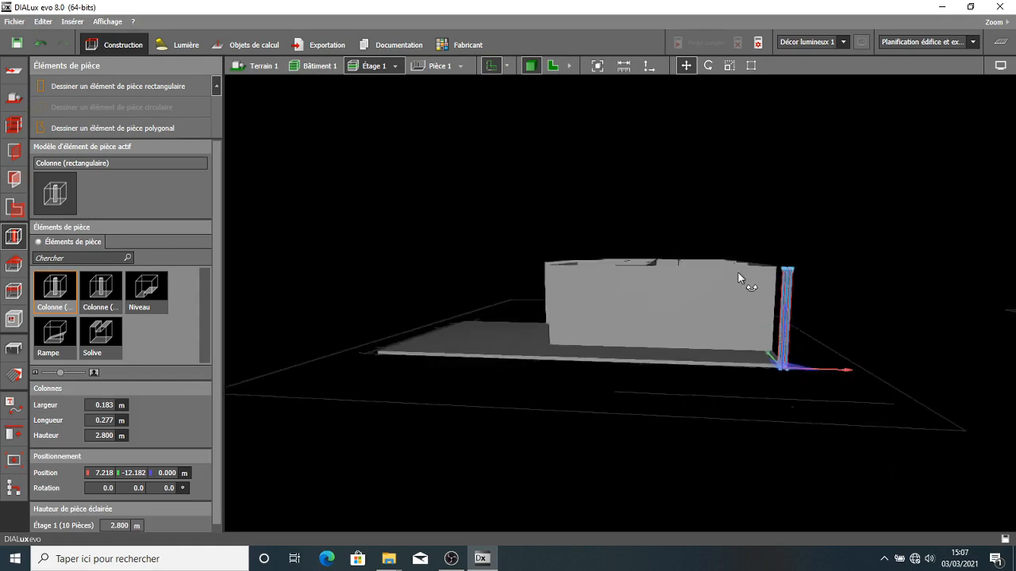
{"action": "left_click", "coordinate": [553, 65]}
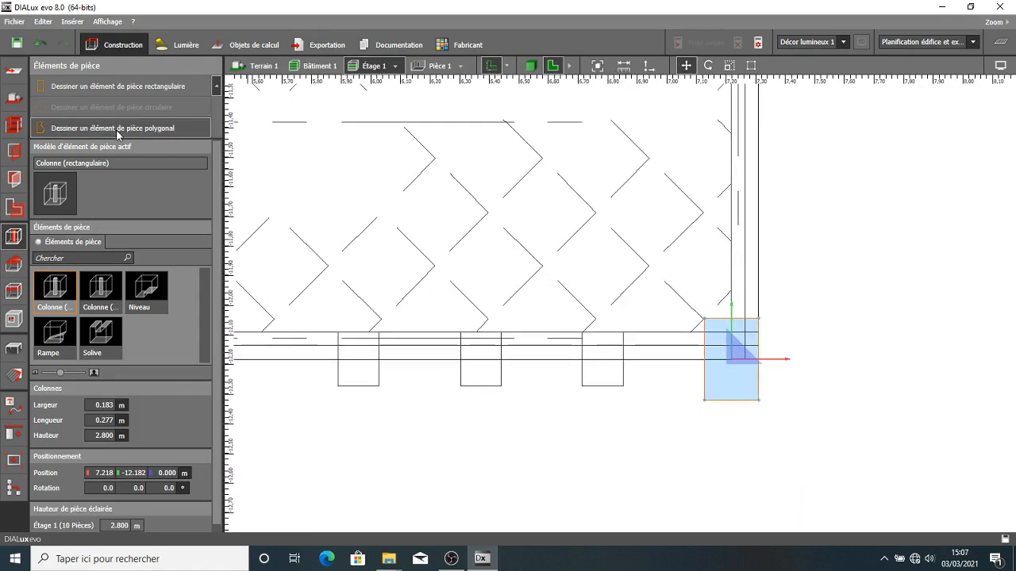
- Draw a rectangular column of about 0.140 × 0.183 m over the small outline nearest the terrace's corner column
{"action": "left_click", "coordinate": [115, 86]}
{"action": "scroll", "coordinate": [580, 333], "scroll_direction": "up", "scroll_amount": 3}
{"action": "scroll", "coordinate": [575, 331], "scroll_direction": "up", "scroll_amount": 1}
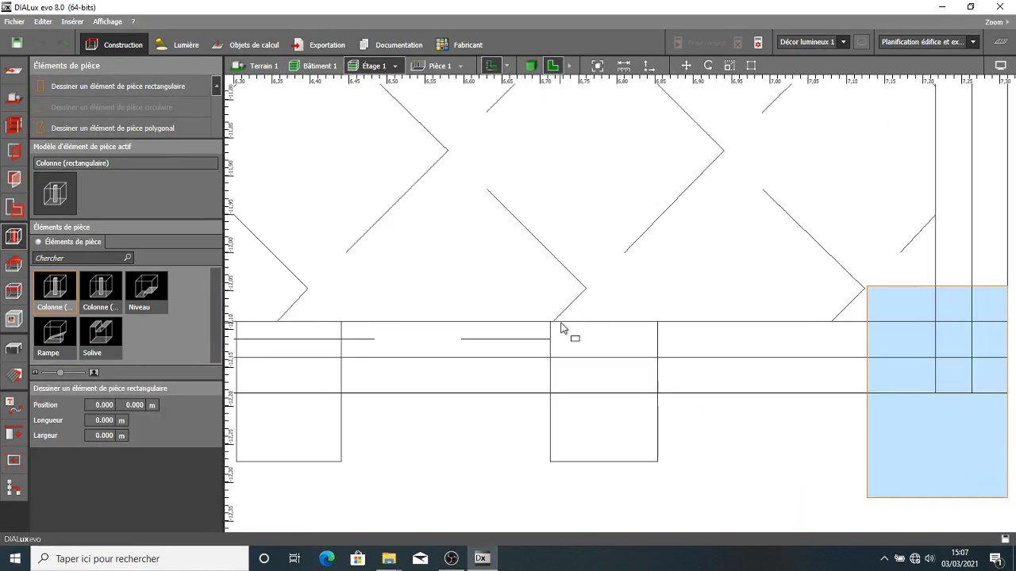
{"action": "left_click", "coordinate": [658, 326]}
{"action": "left_click", "coordinate": [671, 461]}
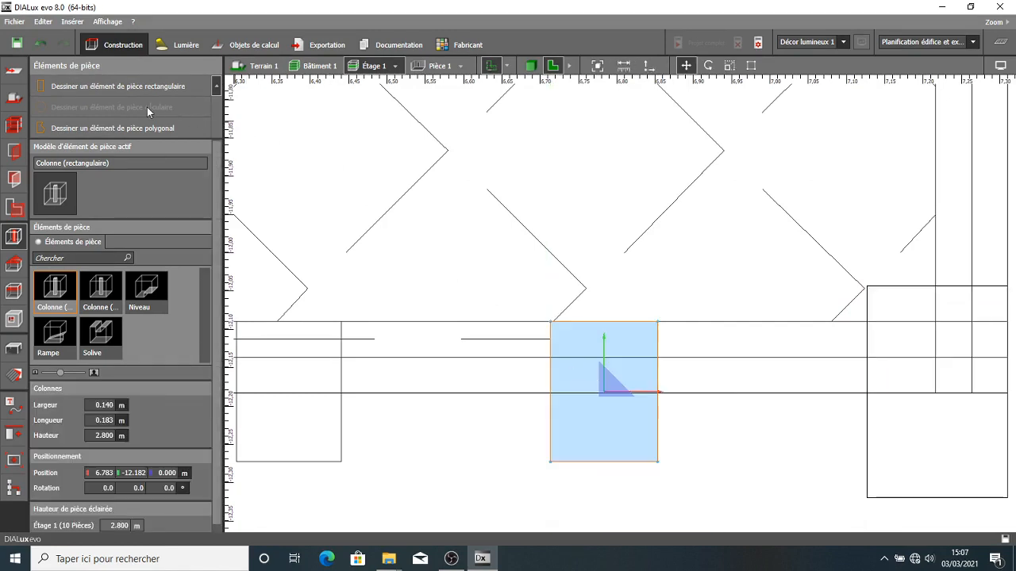
- Draw a rectangular column of about 0.137 × 0.183 m over the middle of the three small outlines on the terrace edge
{"action": "left_click", "coordinate": [136, 85]}
{"action": "scroll", "coordinate": [417, 280], "scroll_direction": "down", "scroll_amount": 4}
{"action": "middle_click_drag", "start_coordinate": [452, 282], "coordinate": [585, 288]}
{"action": "scroll", "coordinate": [445, 316], "scroll_direction": "up", "scroll_amount": 6}
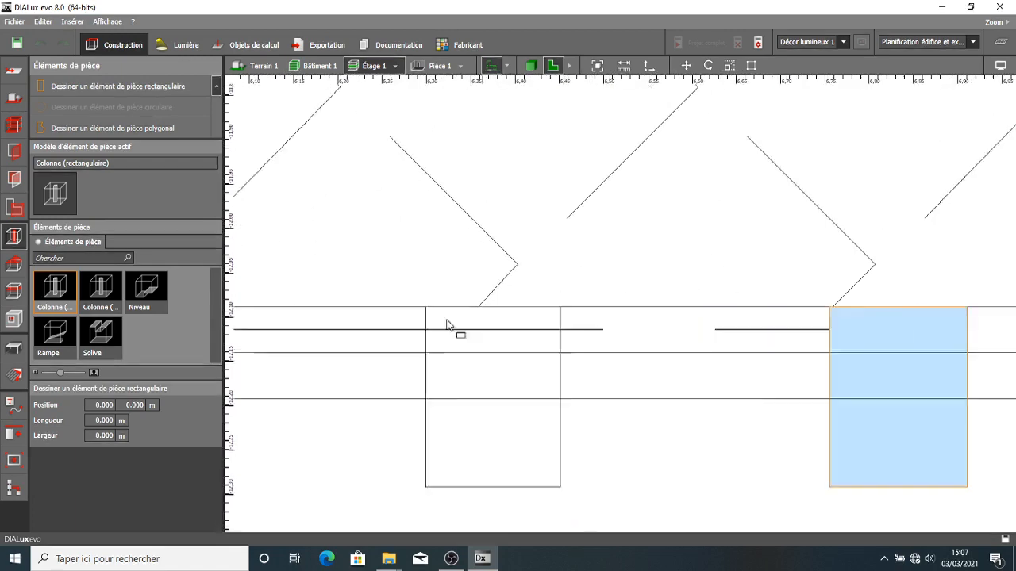
{"action": "scroll", "coordinate": [421, 311], "scroll_direction": "up", "scroll_amount": 2}
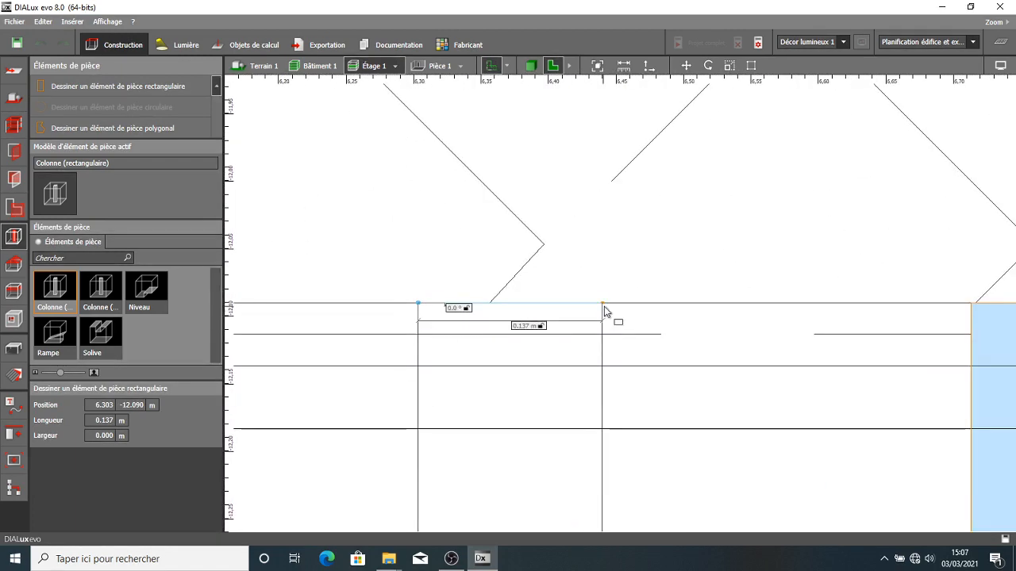
{"action": "left_click", "coordinate": [604, 307]}
{"action": "scroll", "coordinate": [606, 415], "scroll_direction": "down", "scroll_amount": 2}
{"action": "middle_click_drag", "start_coordinate": [606, 454], "coordinate": [640, 367]}
{"action": "left_click", "coordinate": [646, 417]}
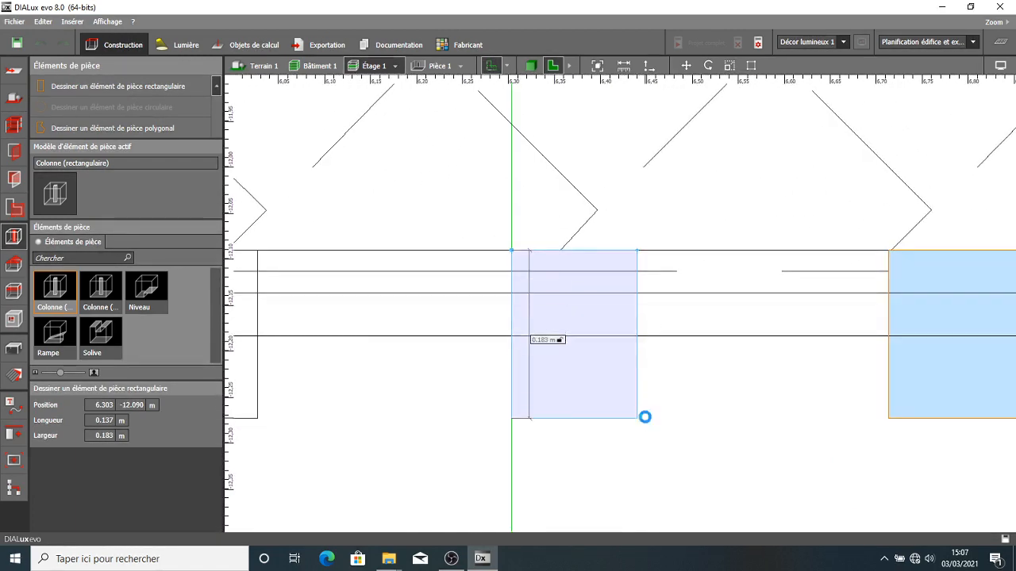
- Draw a rectangular column of about 0.137 × 0.183 m over the small outline farthest from the terrace's corner column
{"action": "left_click", "coordinate": [108, 86]}
{"action": "scroll", "coordinate": [373, 223], "scroll_direction": "down", "scroll_amount": 2}
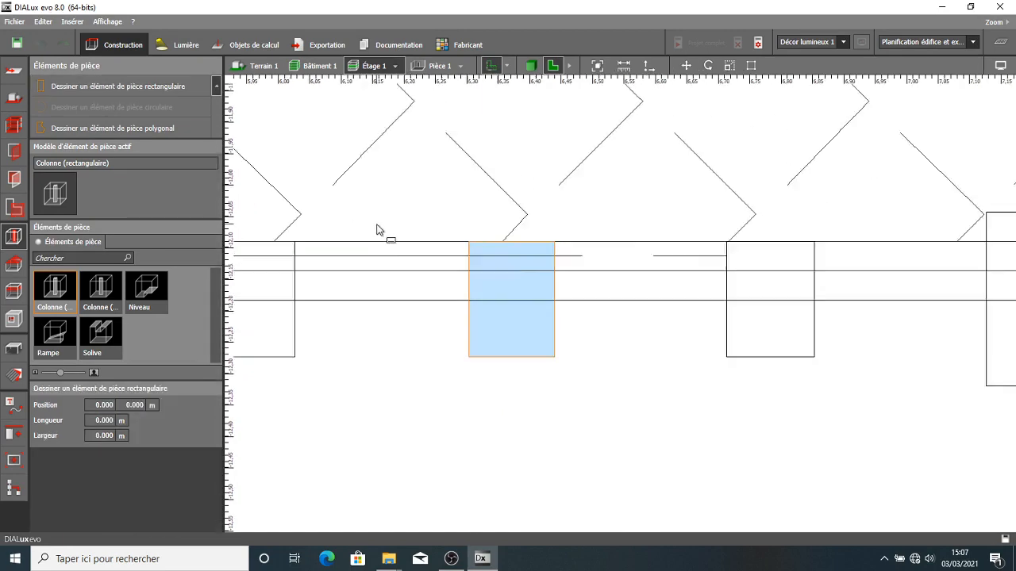
{"action": "middle_click_drag", "start_coordinate": [381, 233], "coordinate": [662, 239]}
{"action": "scroll", "coordinate": [524, 244], "scroll_direction": "up", "scroll_amount": 2}
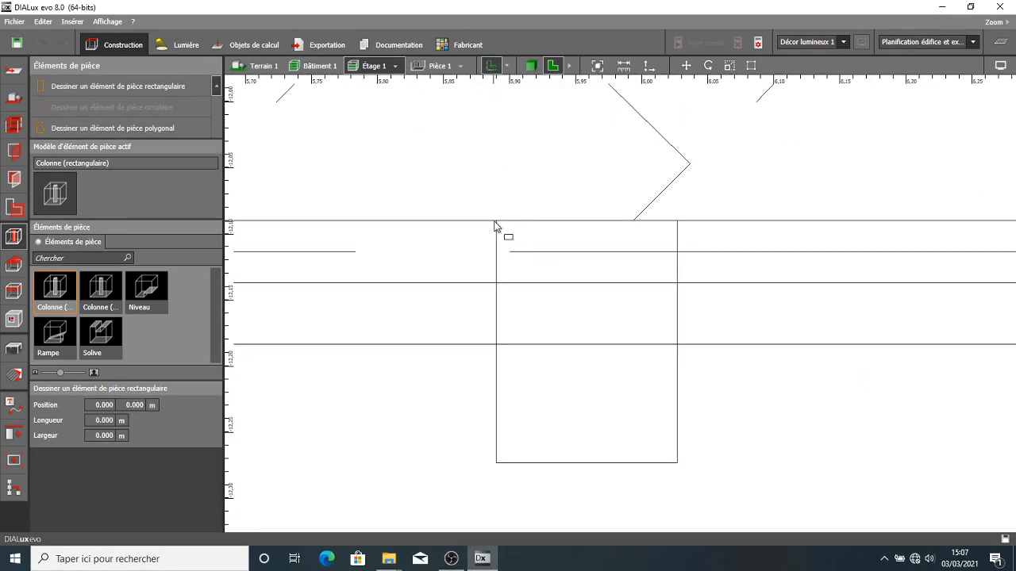
{"action": "left_click", "coordinate": [677, 229]}
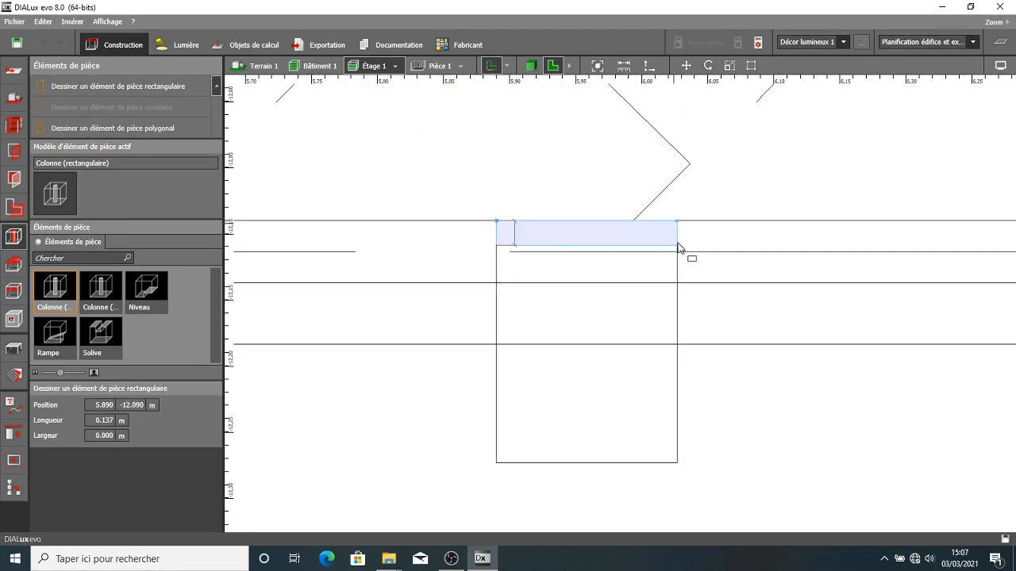
{"action": "left_click", "coordinate": [709, 463]}
- Draw a rectangular column of about 0.183 × 0.277 m over the terrace-edge outline in line with the wall between Pièce 9 and Pièce 4
{"action": "scroll", "coordinate": [705, 445], "scroll_direction": "down", "scroll_amount": 10}
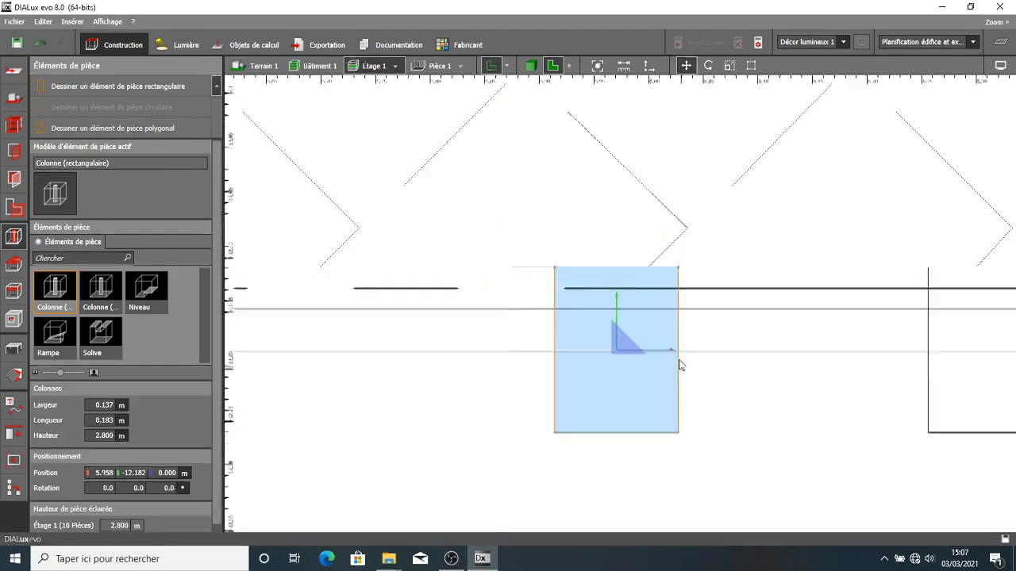
{"action": "left_click", "coordinate": [118, 86]}
{"action": "scroll", "coordinate": [479, 286], "scroll_direction": "up", "scroll_amount": 8}
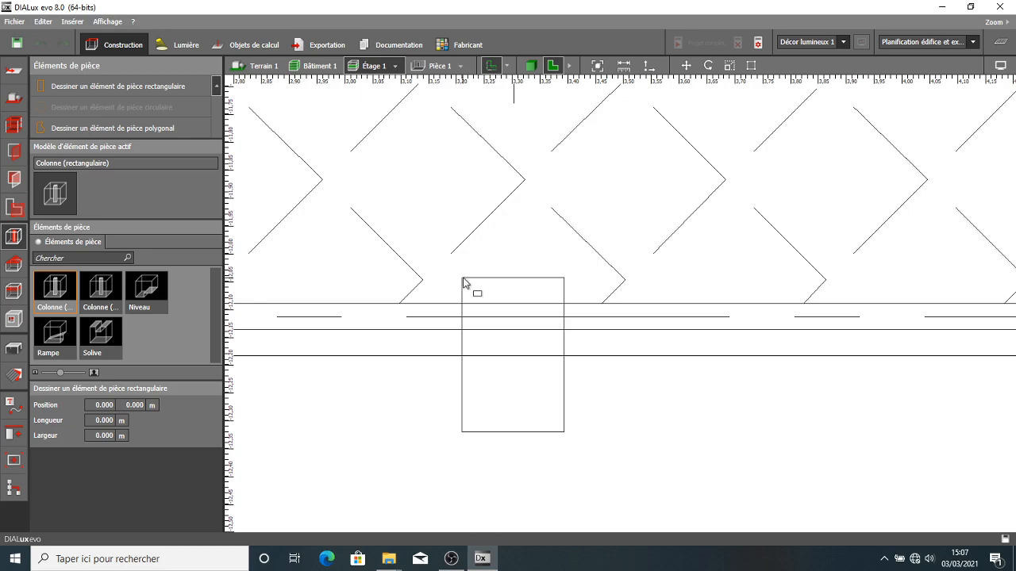
{"action": "left_click", "coordinate": [563, 280]}
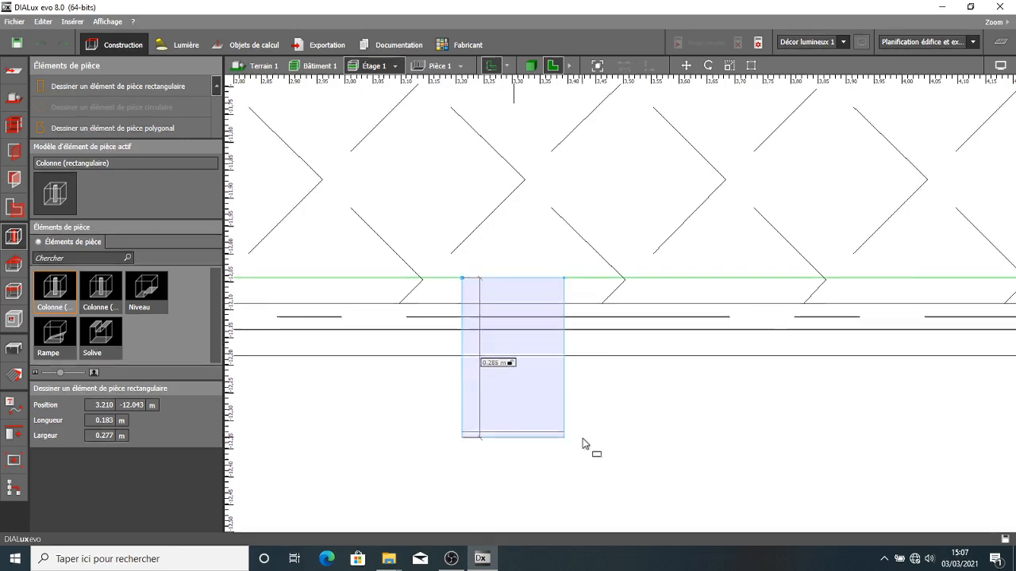
{"action": "left_click", "coordinate": [595, 447]}
- Draw a rectangular column of about 0.183 × 0.277 m over the terrace-edge outline in line with the wall between the bathroom and Pièce 9
{"action": "scroll", "coordinate": [601, 358], "scroll_direction": "down", "scroll_amount": 6}
{"action": "scroll", "coordinate": [594, 332], "scroll_direction": "down", "scroll_amount": 5}
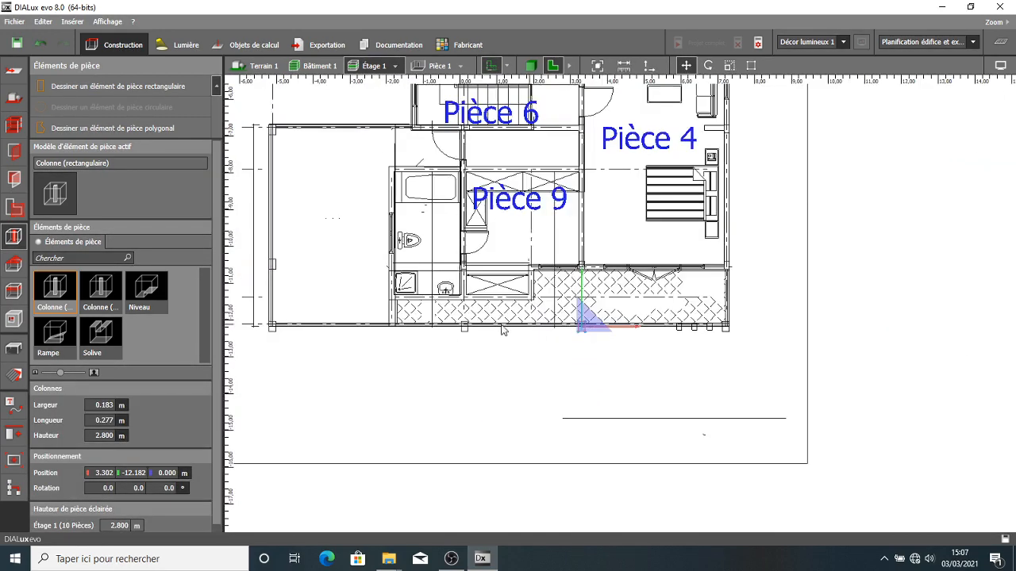
{"action": "scroll", "coordinate": [301, 220], "scroll_direction": "up", "scroll_amount": 4}
{"action": "left_click", "coordinate": [119, 86]}
{"action": "scroll", "coordinate": [494, 295], "scroll_direction": "up", "scroll_amount": 6}
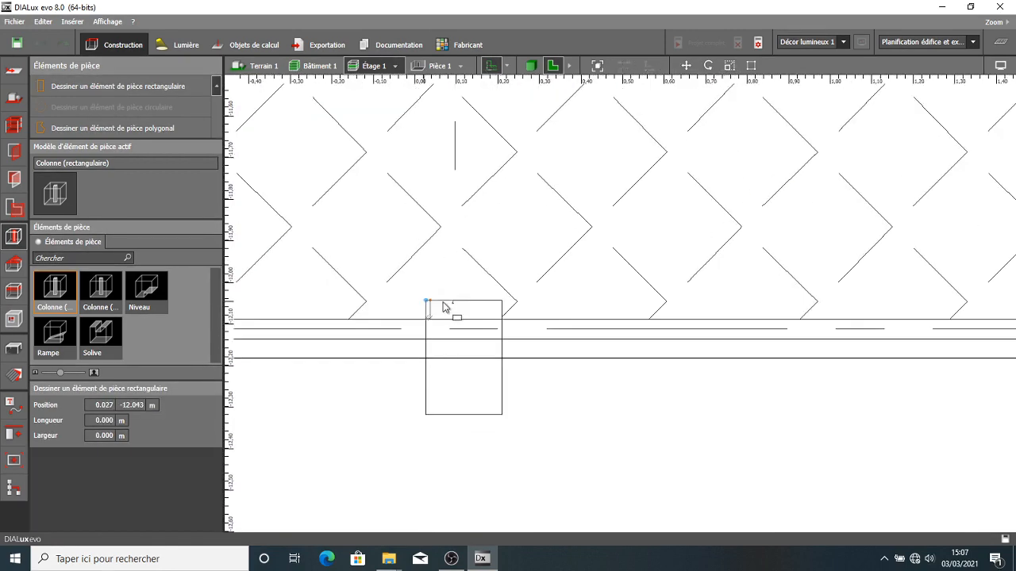
{"action": "left_click", "coordinate": [503, 304]}
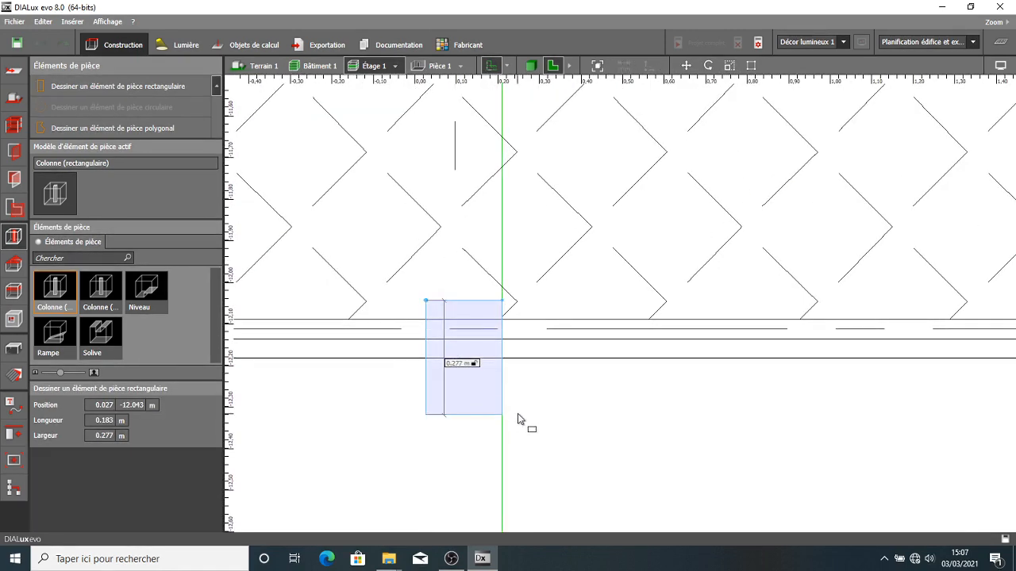
{"action": "left_click", "coordinate": [517, 419]}
- Draw a rectangular column of about 0.183 × 0.277 m over the outline where the terrace edge meets the side slab edge
{"action": "scroll", "coordinate": [535, 389], "scroll_direction": "down", "scroll_amount": 5}
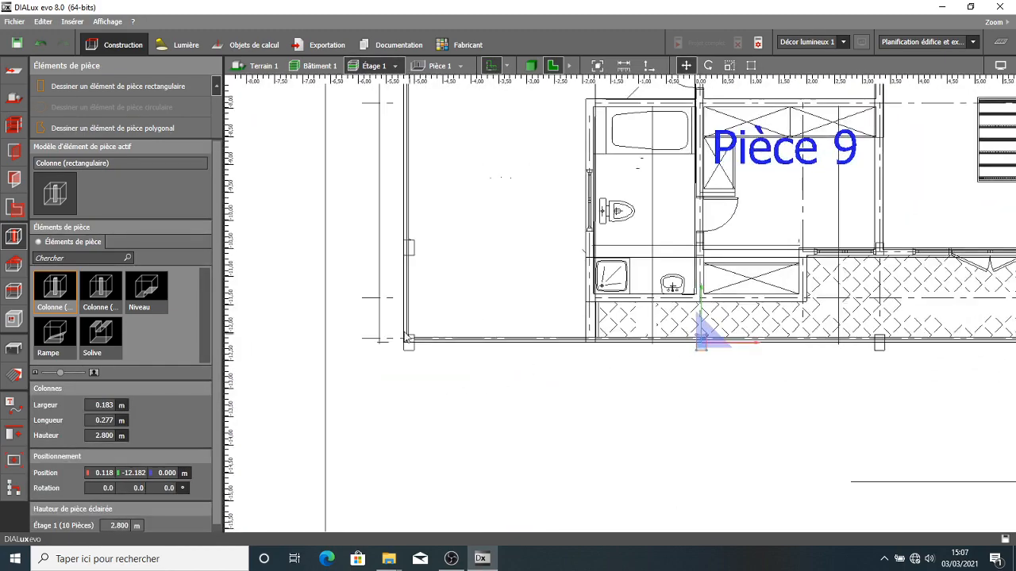
{"action": "scroll", "coordinate": [406, 336], "scroll_direction": "up", "scroll_amount": 3}
{"action": "left_click", "coordinate": [137, 84]}
{"action": "scroll", "coordinate": [437, 347], "scroll_direction": "up", "scroll_amount": 4}
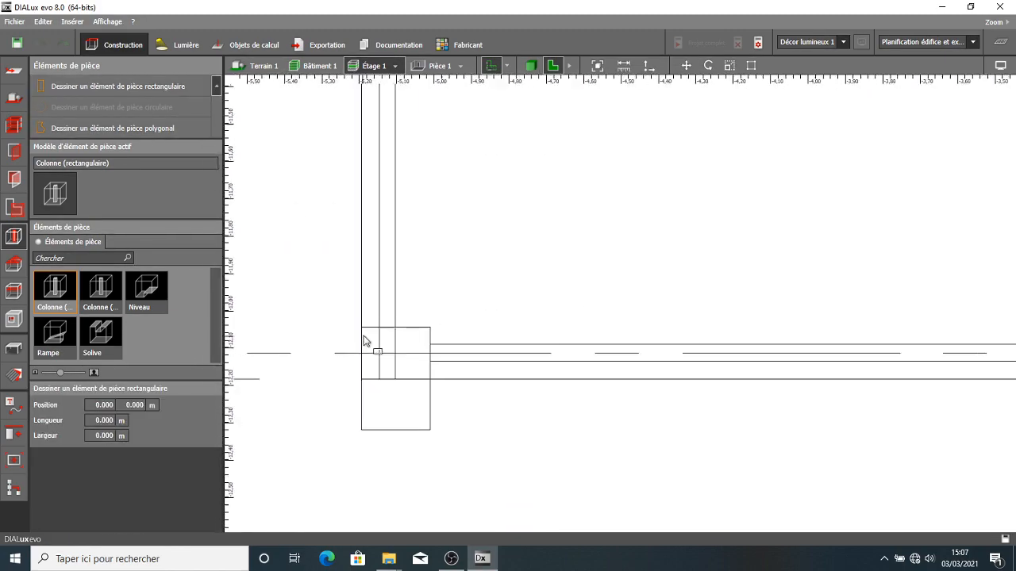
{"action": "scroll", "coordinate": [365, 342], "scroll_direction": "up", "scroll_amount": 3}
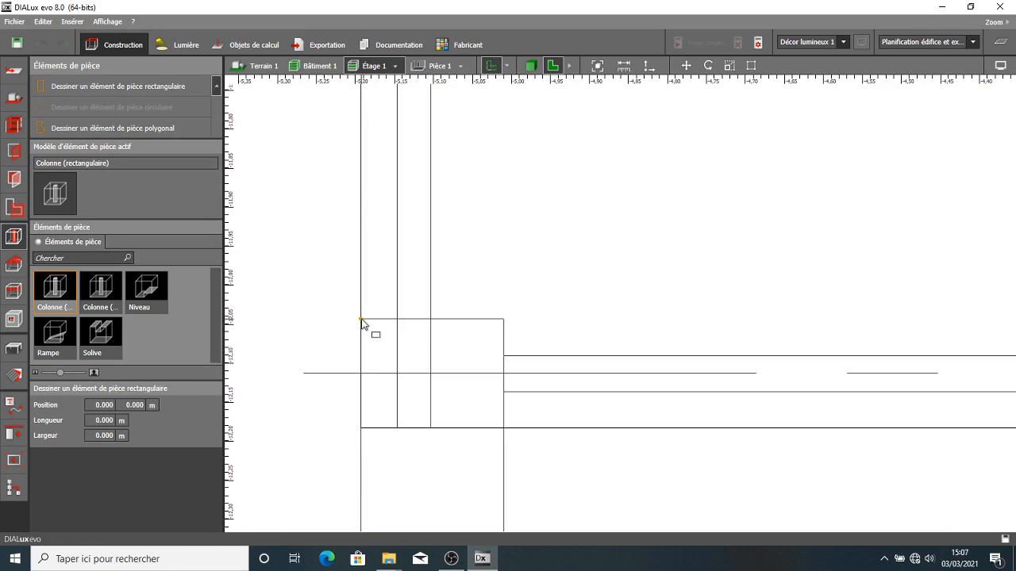
{"action": "left_click", "coordinate": [361, 320]}
{"action": "scroll", "coordinate": [525, 392], "scroll_direction": "down", "scroll_amount": 2}
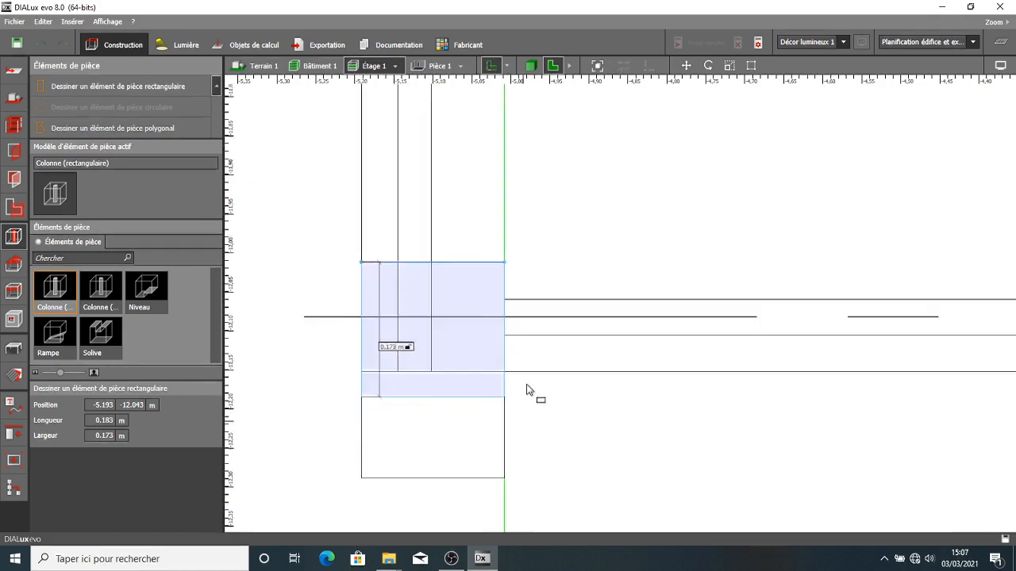
{"action": "left_click", "coordinate": [537, 443]}
{"action": "scroll", "coordinate": [556, 405], "scroll_direction": "down", "scroll_amount": 7}
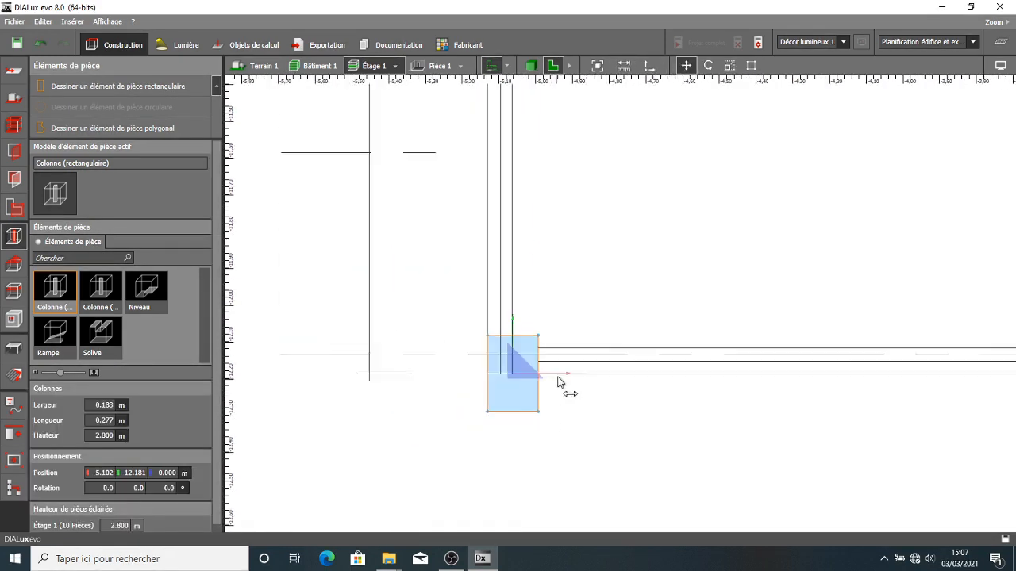
{"action": "left_click", "coordinate": [600, 241]}
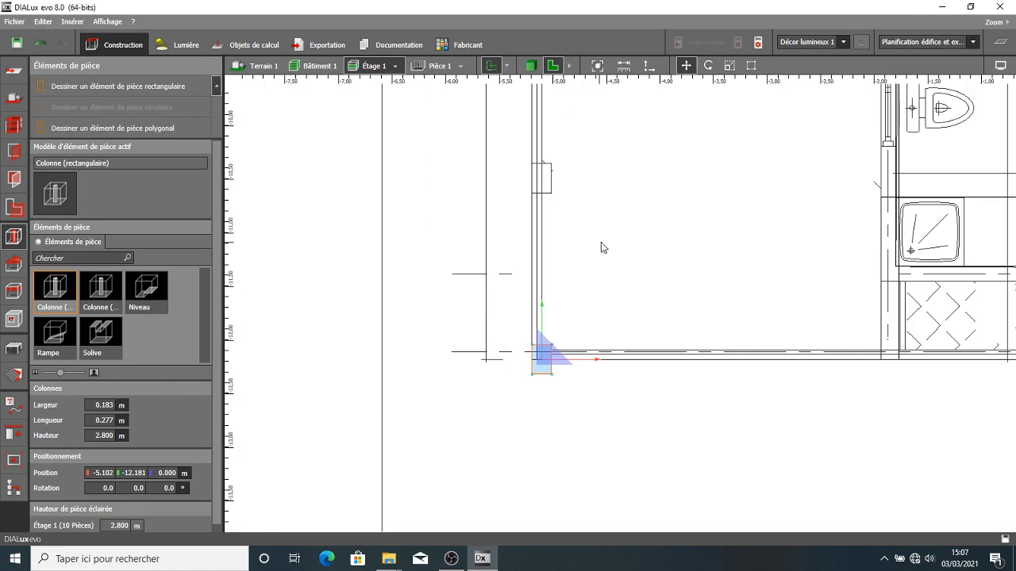
{"action": "left_click", "coordinate": [119, 88]}
{"action": "scroll", "coordinate": [597, 172], "scroll_direction": "up", "scroll_amount": 8}
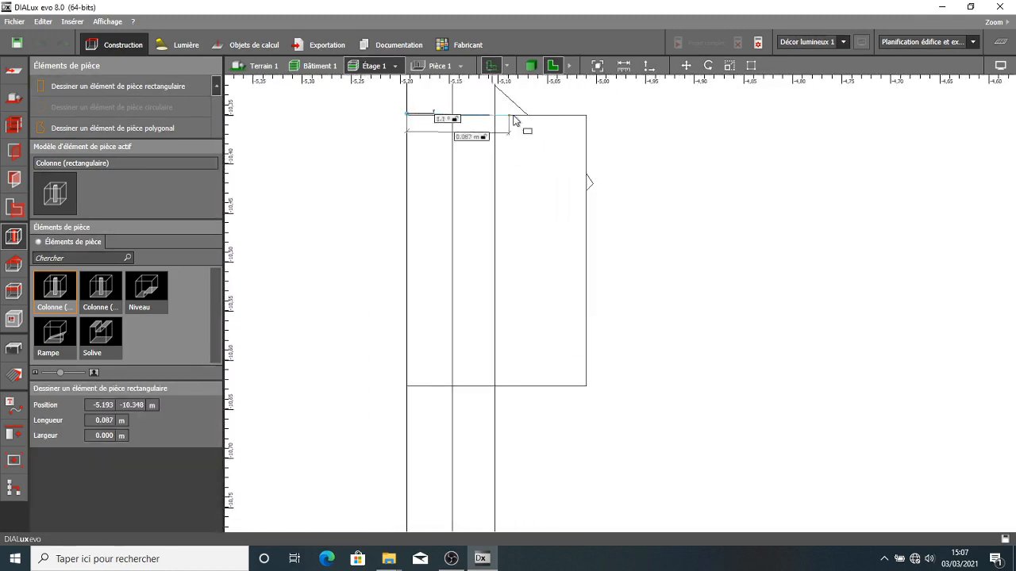
{"action": "key", "text": "Escape"}
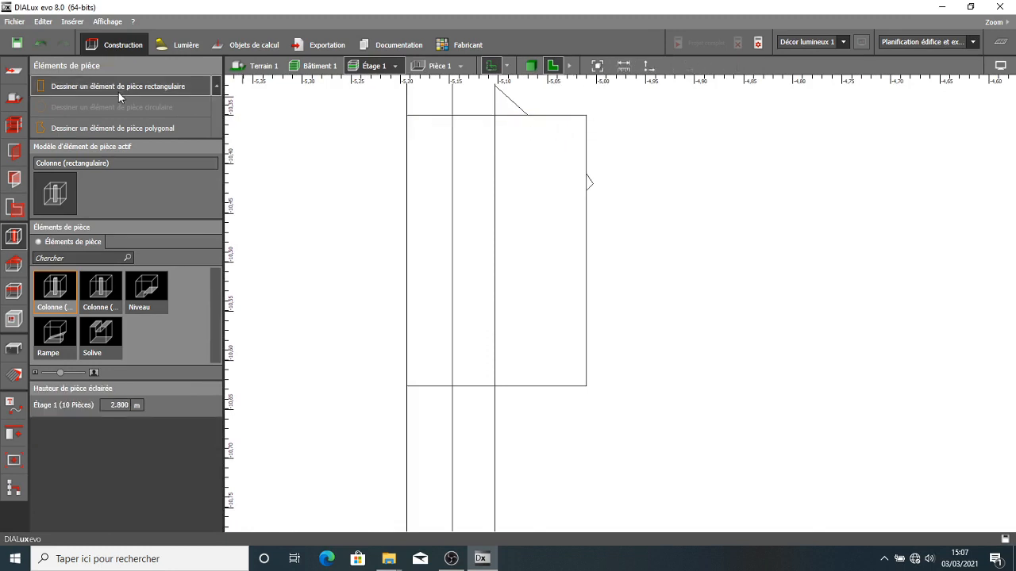
{"action": "left_click", "coordinate": [118, 89]}
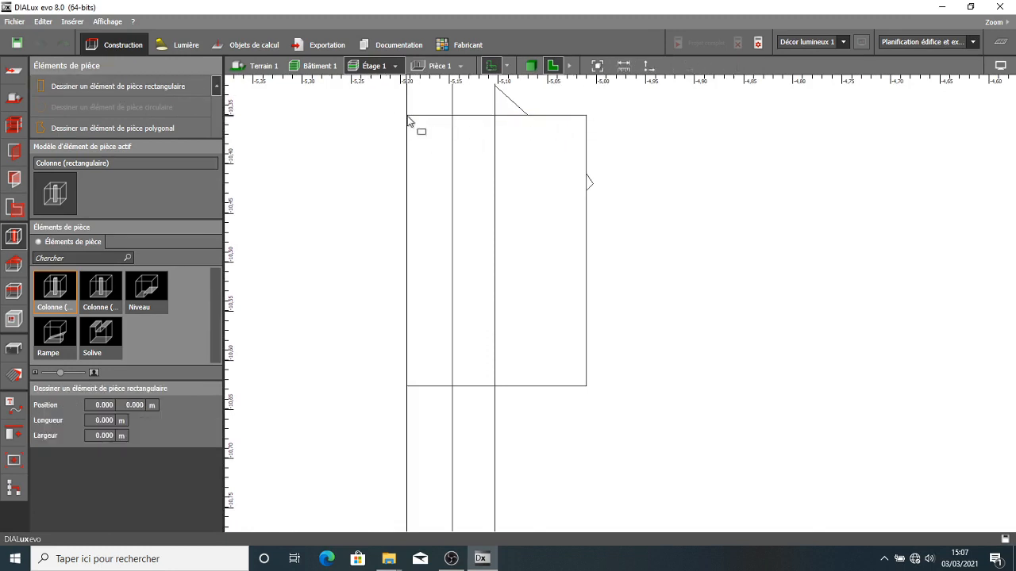
{"action": "left_click", "coordinate": [588, 124]}
{"action": "key", "text": "Escape"}
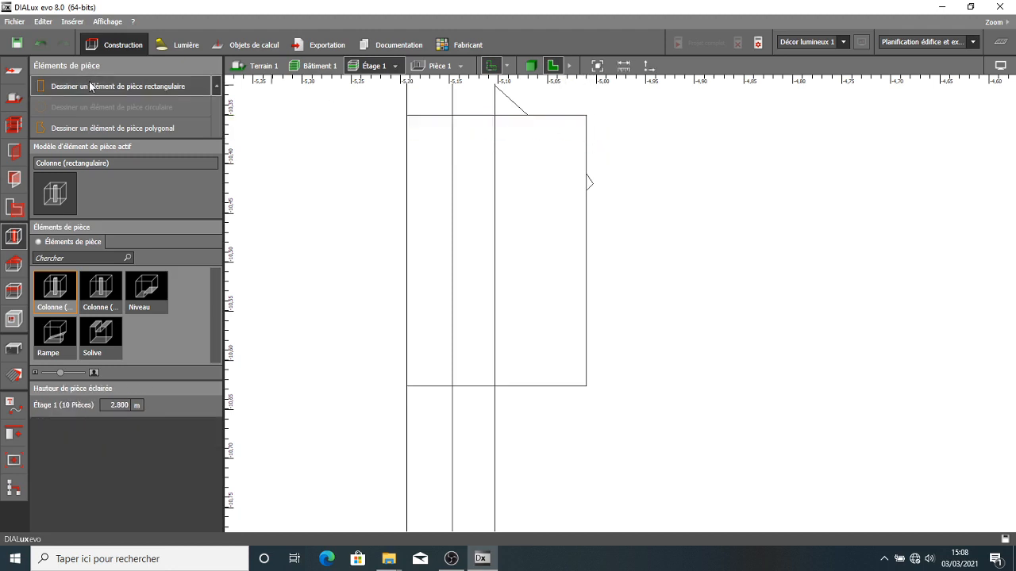
{"action": "left_click", "coordinate": [117, 86]}
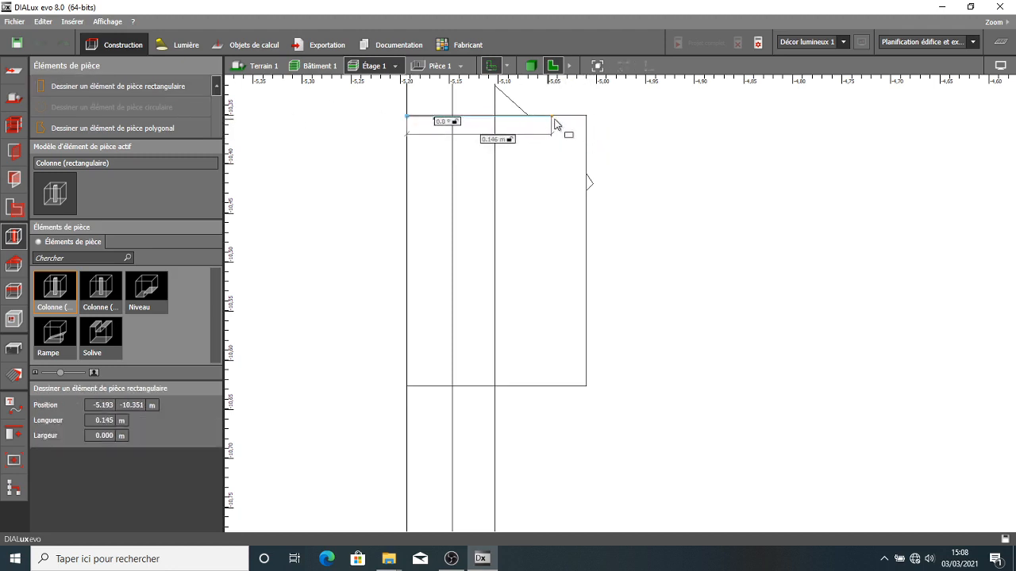
{"action": "key", "text": "Escape"}
- Draw a rectangular column of about 0.183 × 0.275 m over the intermediate outline on the side slab edge
{"action": "left_click", "coordinate": [128, 85]}
{"action": "scroll", "coordinate": [410, 127], "scroll_direction": "up", "scroll_amount": 3}
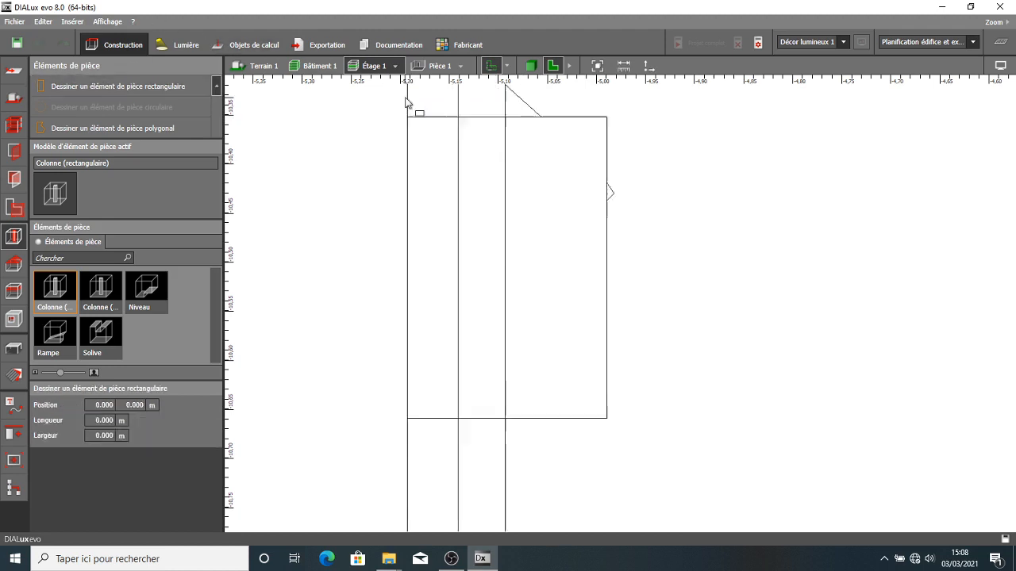
{"action": "left_click", "coordinate": [411, 133]}
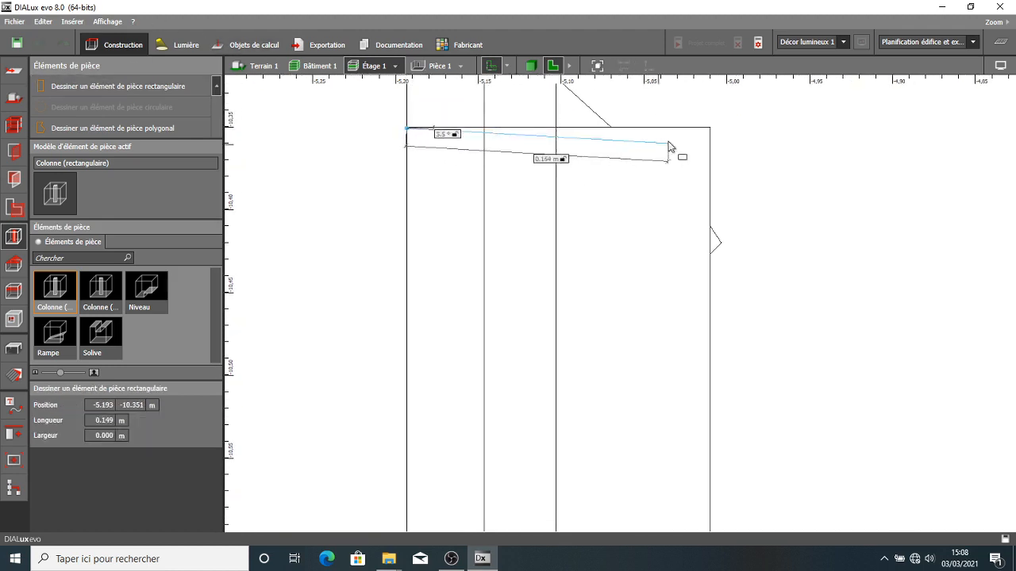
{"action": "left_click", "coordinate": [712, 138]}
{"action": "scroll", "coordinate": [712, 138], "scroll_direction": "down", "scroll_amount": 3}
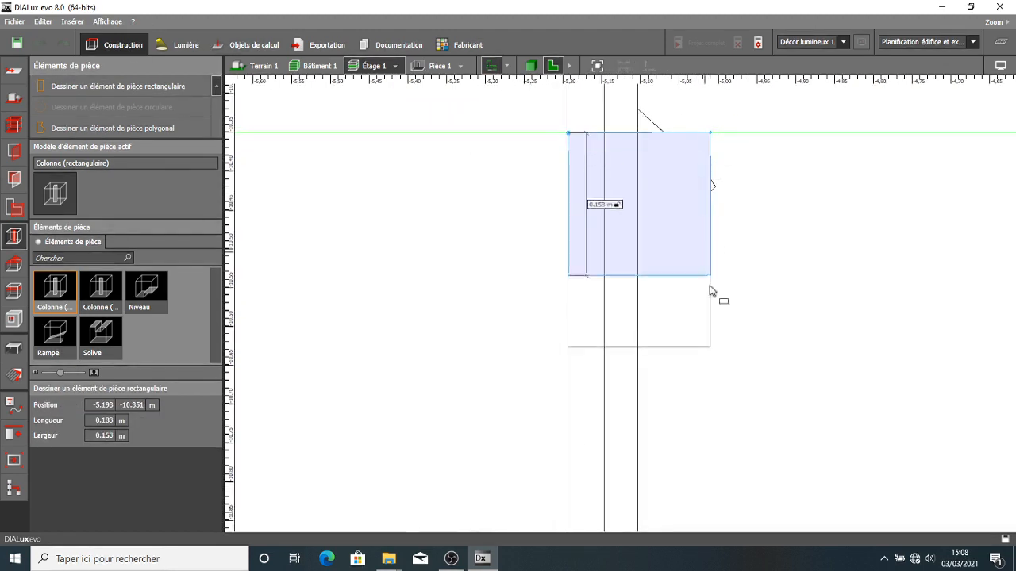
{"action": "left_click", "coordinate": [717, 352]}
- Draw a rectangular column of about 0.183 × 0.271 m over the outline at the far corner of the side slab edge
{"action": "scroll", "coordinate": [715, 237], "scroll_direction": "down", "scroll_amount": 8}
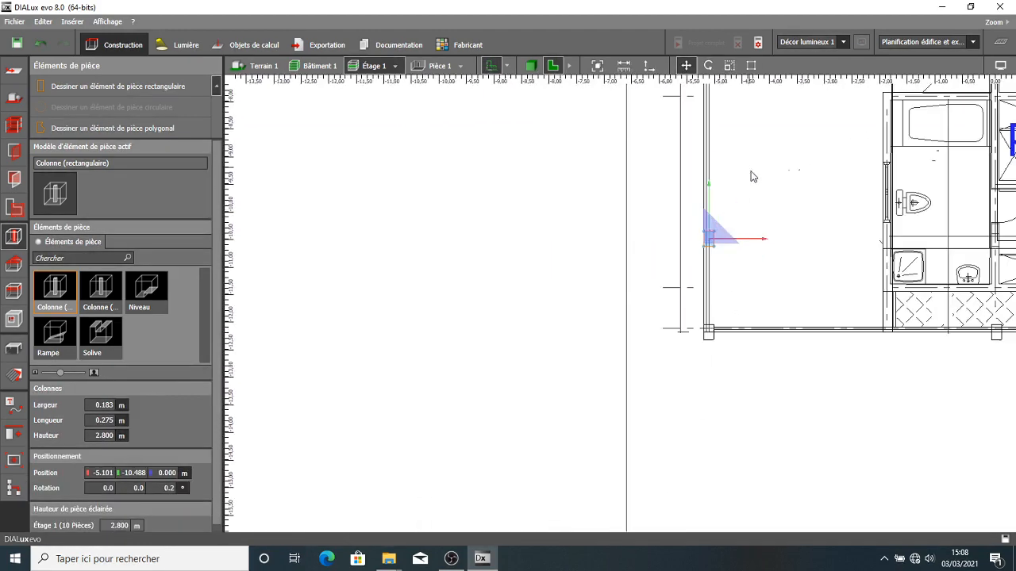
{"action": "scroll", "coordinate": [665, 197], "scroll_direction": "up", "scroll_amount": 4}
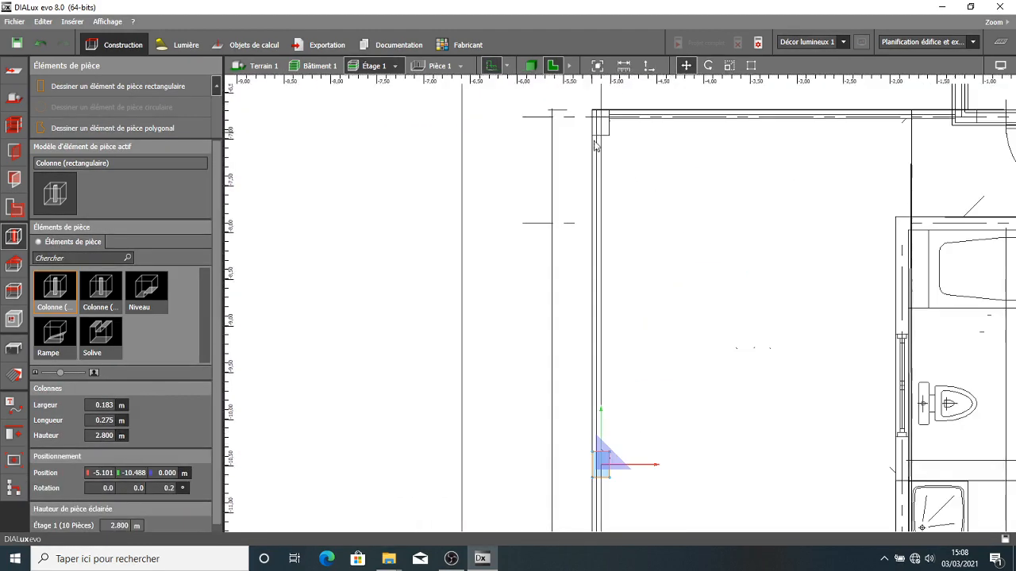
{"action": "left_click", "coordinate": [117, 86]}
{"action": "scroll", "coordinate": [519, 147], "scroll_direction": "up", "scroll_amount": 5}
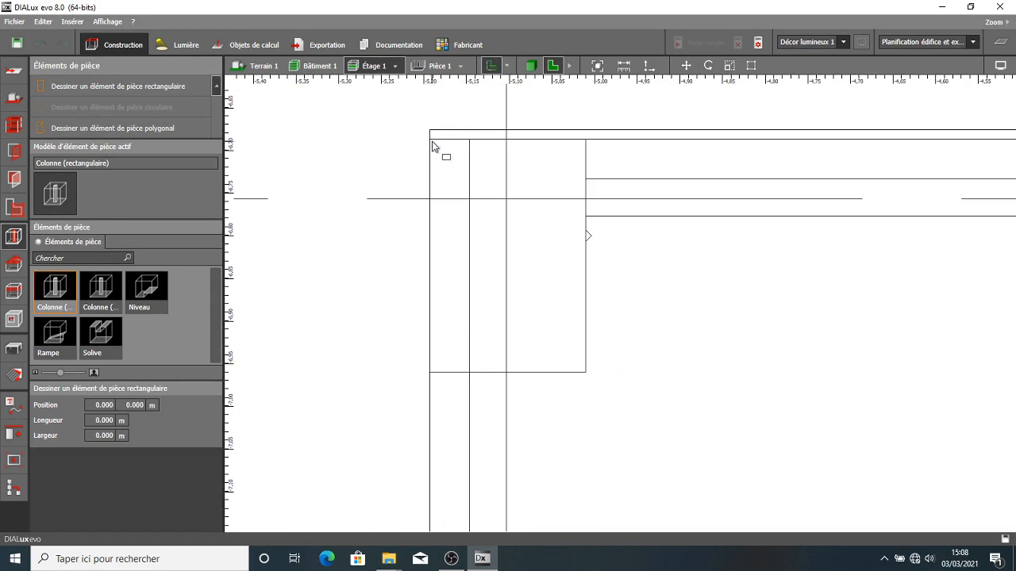
{"action": "left_click", "coordinate": [588, 145]}
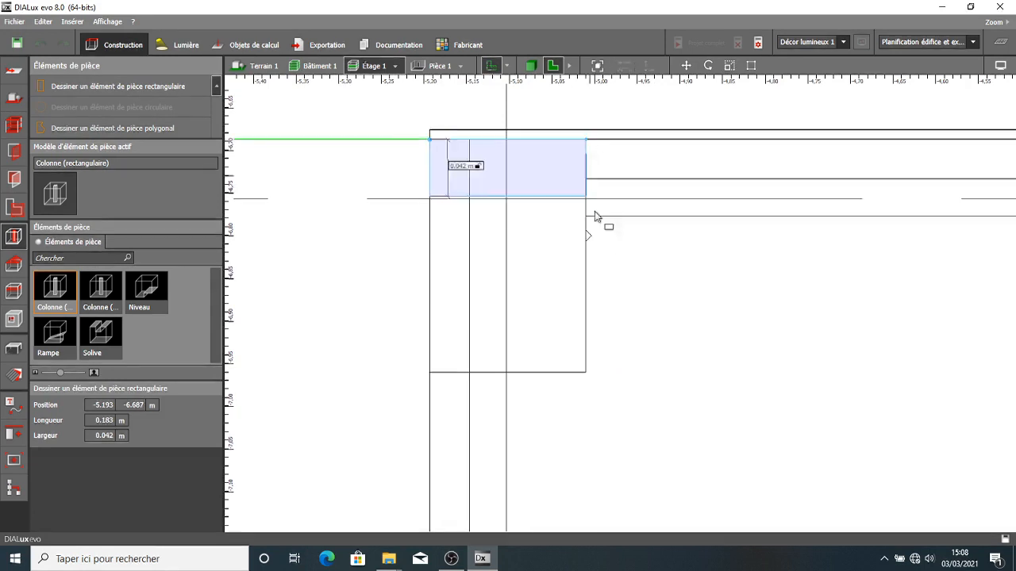
{"action": "left_click", "coordinate": [608, 374]}
- Examine the whole building in 3D from several sides to check the columns around the terrace and slab edges
{"action": "scroll", "coordinate": [614, 322], "scroll_direction": "down", "scroll_amount": 5}
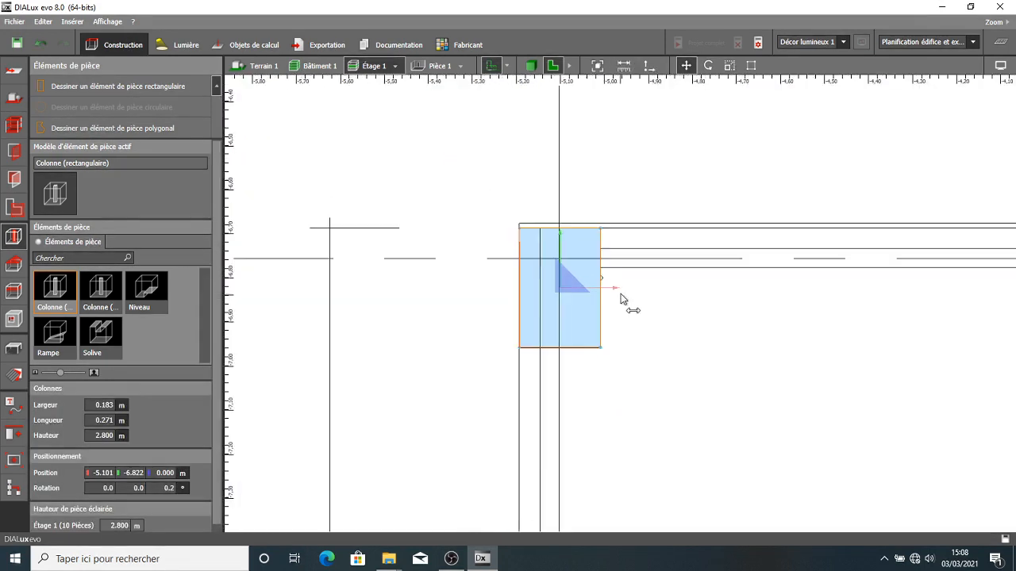
{"action": "scroll", "coordinate": [601, 287], "scroll_direction": "up", "scroll_amount": 2}
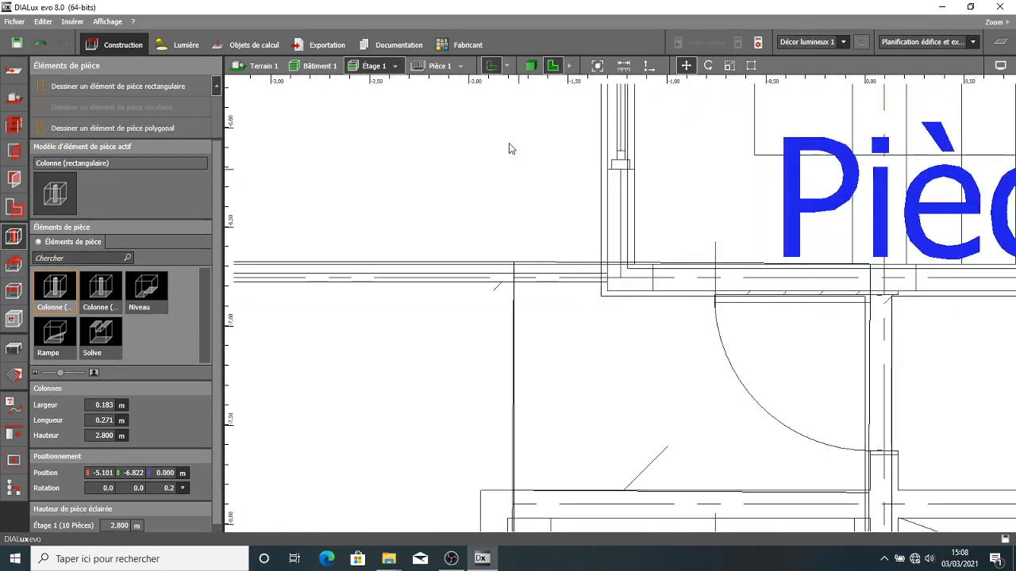
{"action": "left_click", "coordinate": [531, 66]}
{"action": "scroll", "coordinate": [624, 274], "scroll_direction": "down", "scroll_amount": 3}
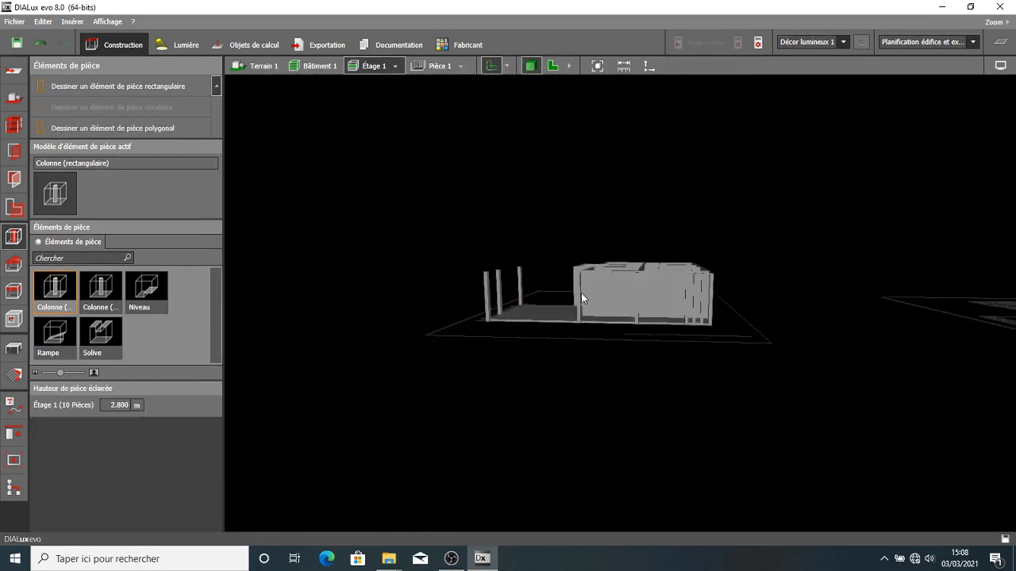
{"action": "left_click", "coordinate": [313, 66]}
{"action": "scroll", "coordinate": [591, 244], "scroll_direction": "up", "scroll_amount": 3}
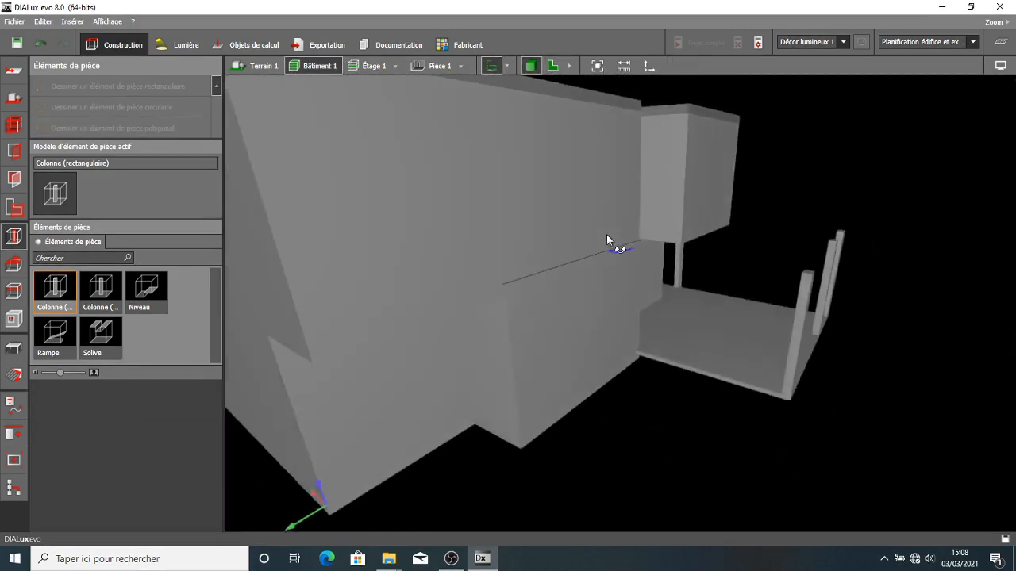
{"action": "scroll", "coordinate": [528, 234], "scroll_direction": "down", "scroll_amount": 3}
{"action": "right_click_drag", "start_coordinate": [528, 235], "coordinate": [395, 257]}
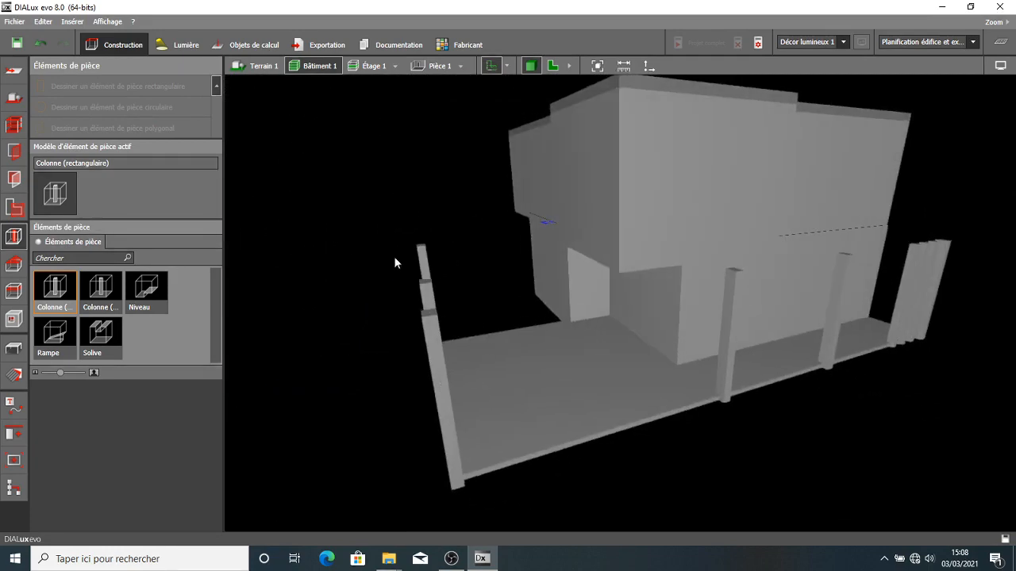
{"action": "scroll", "coordinate": [687, 270], "scroll_direction": "up", "scroll_amount": 6}
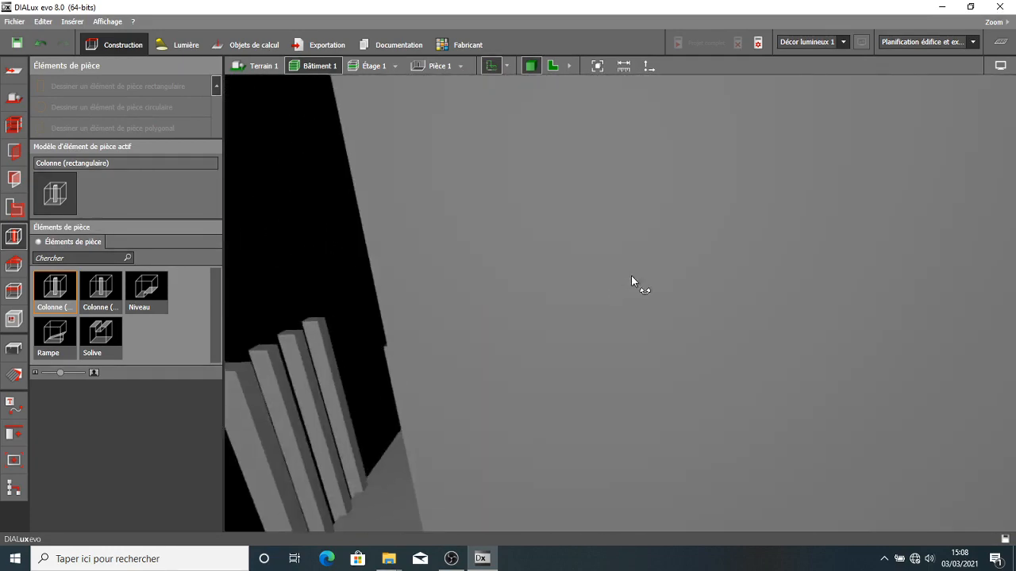
{"action": "right_click_drag", "start_coordinate": [631, 276], "coordinate": [533, 79]}
- Start a polygonal room element on Étage 1 at the outer wall corner beside Pièce 6, tracing about 3.86 m and 5.51 m along the slab edges
{"action": "left_click", "coordinate": [553, 67]}
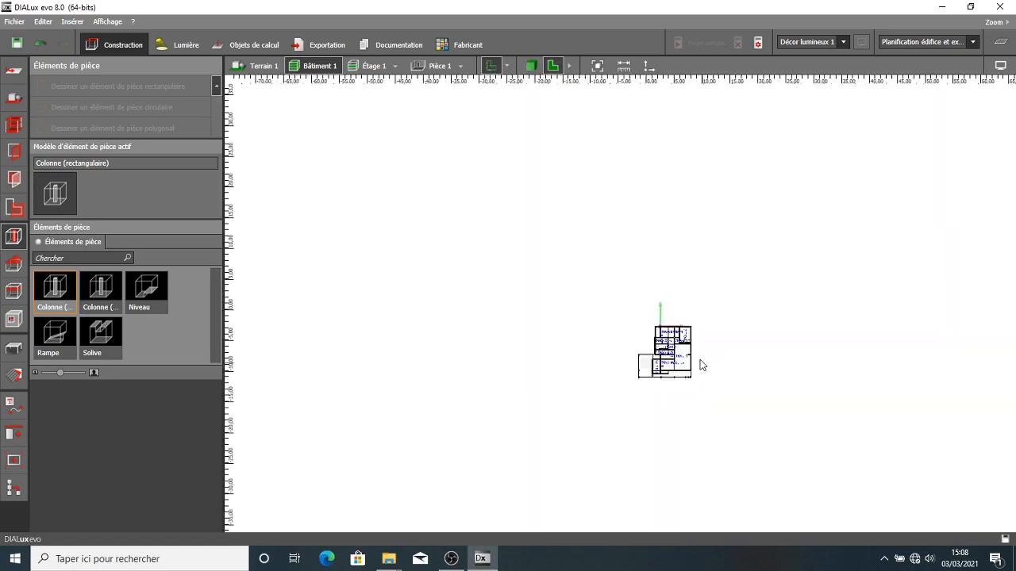
{"action": "left_click", "coordinate": [375, 66]}
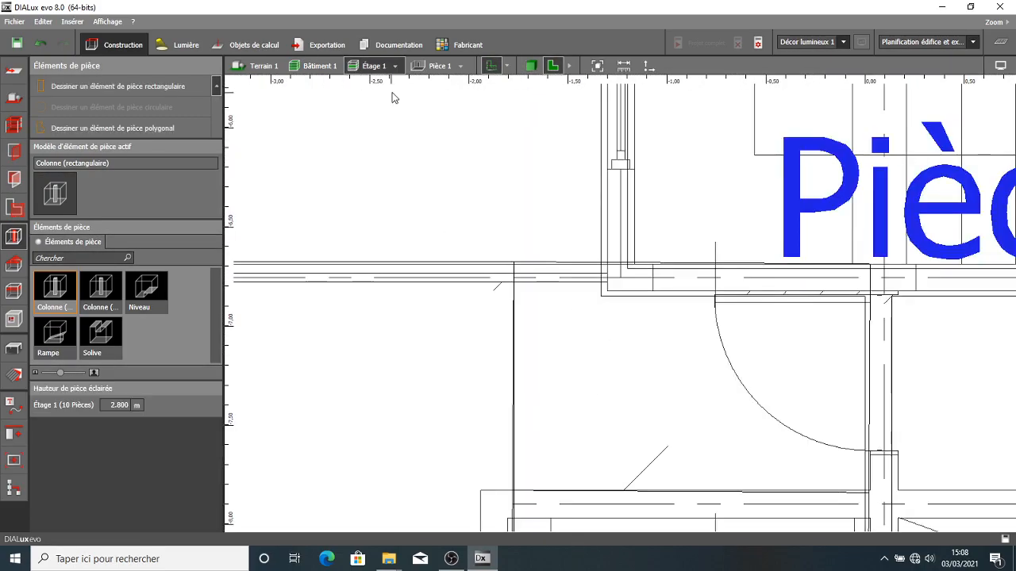
{"action": "scroll", "coordinate": [646, 389], "scroll_direction": "up", "scroll_amount": 2}
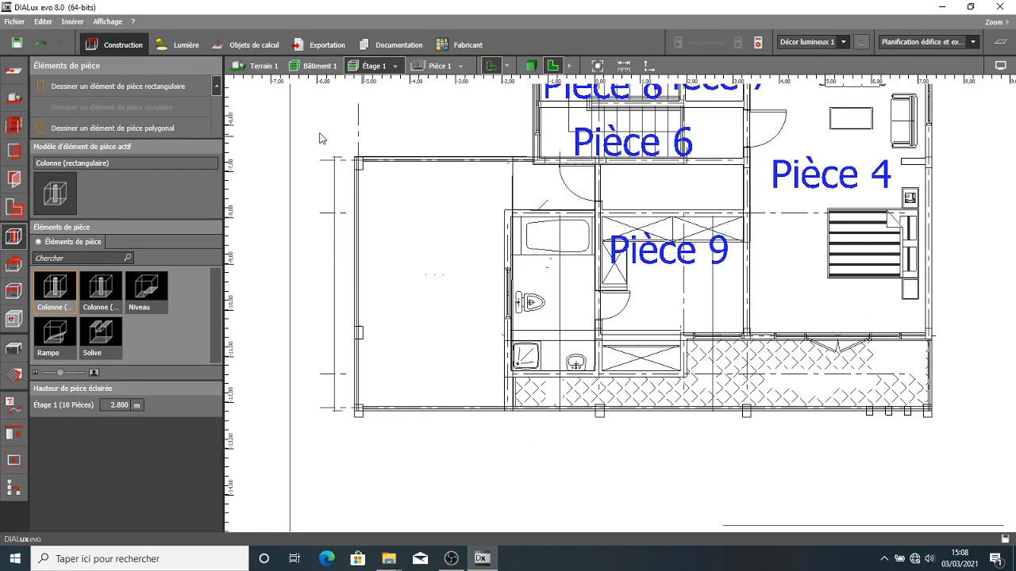
{"action": "left_click", "coordinate": [73, 132]}
{"action": "scroll", "coordinate": [601, 195], "scroll_direction": "up", "scroll_amount": 6}
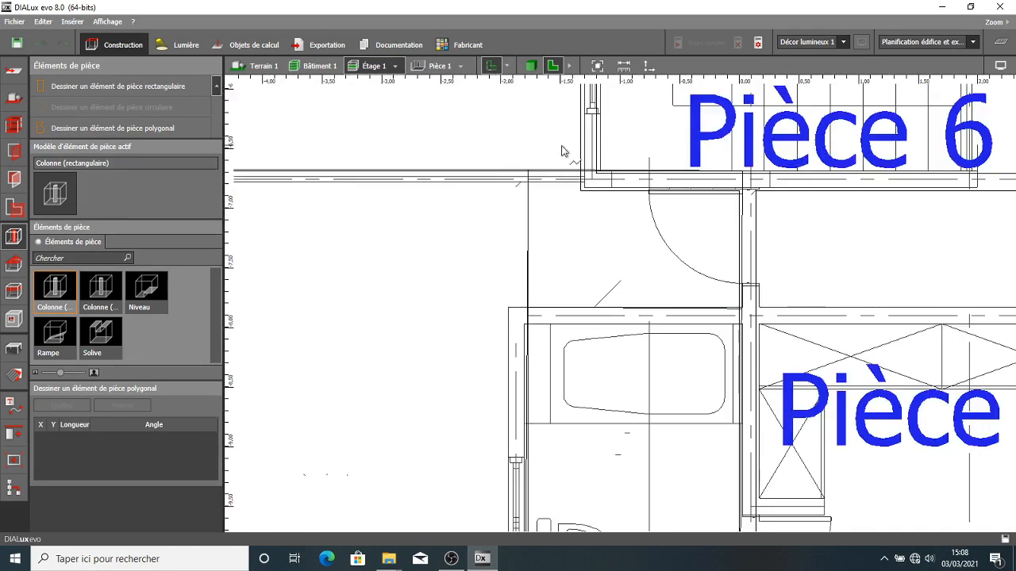
{"action": "left_click", "coordinate": [598, 198]}
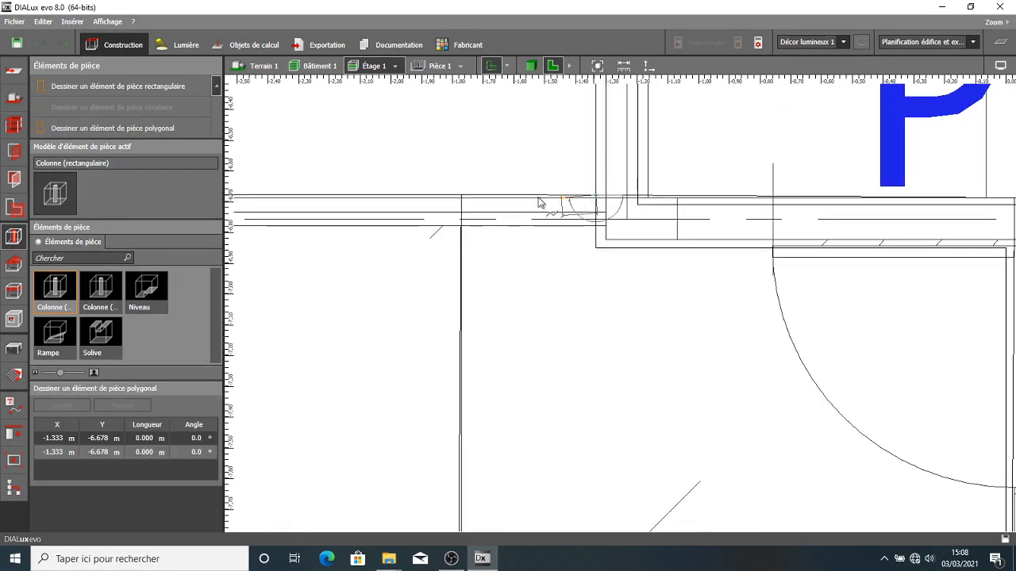
{"action": "scroll", "coordinate": [596, 198], "scroll_direction": "down", "scroll_amount": 5}
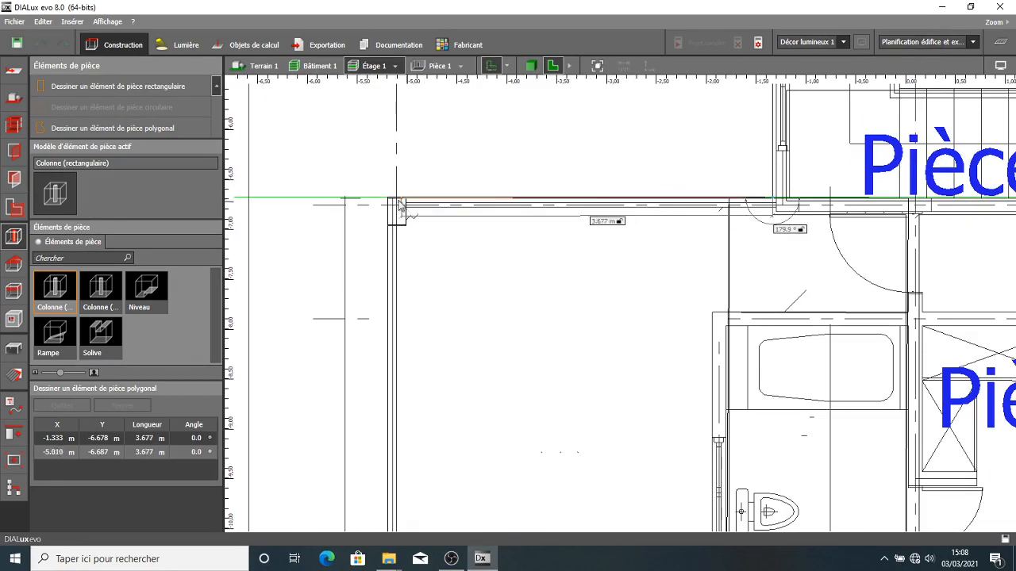
{"action": "left_click", "coordinate": [391, 208]}
{"action": "scroll", "coordinate": [405, 285], "scroll_direction": "down", "scroll_amount": 3}
{"action": "scroll", "coordinate": [401, 357], "scroll_direction": "up", "scroll_amount": 5}
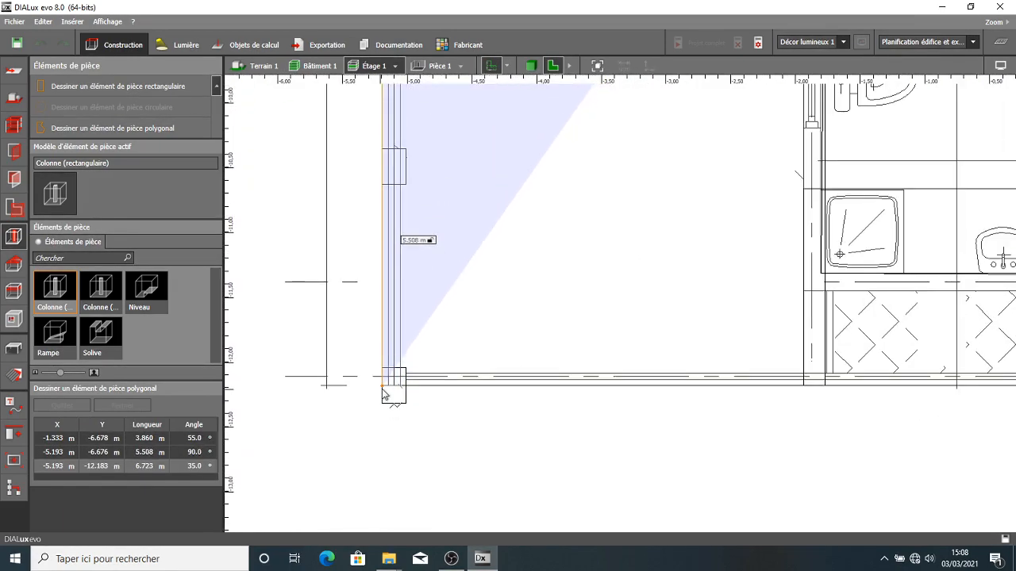
{"action": "left_click", "coordinate": [382, 389]}
- Extend the polygon outline about 12.5 m along the long terrace edge to the far corner column
{"action": "middle_click_drag", "start_coordinate": [665, 400], "coordinate": [370, 389]}
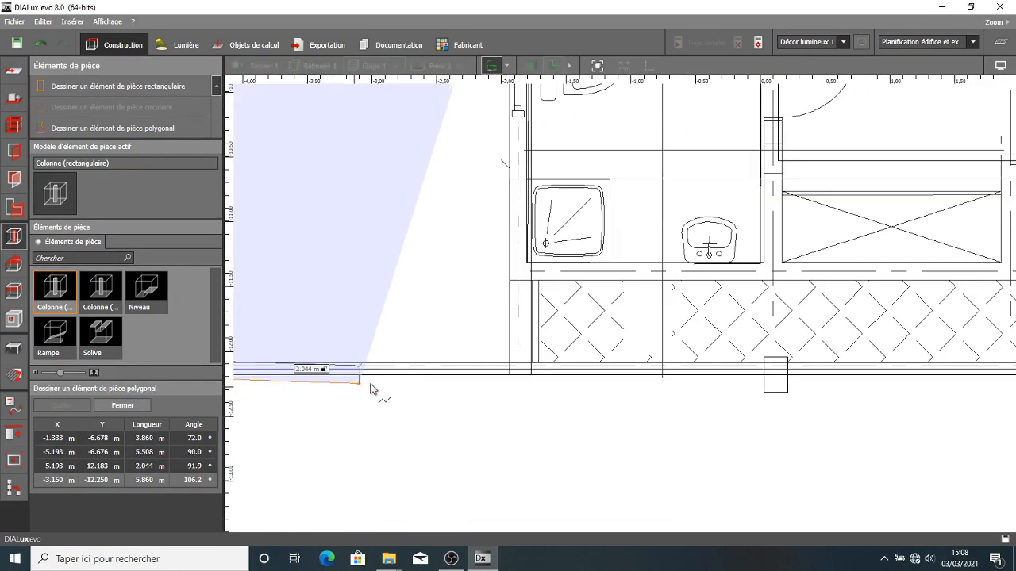
{"action": "scroll", "coordinate": [373, 387], "scroll_direction": "down", "scroll_amount": 5}
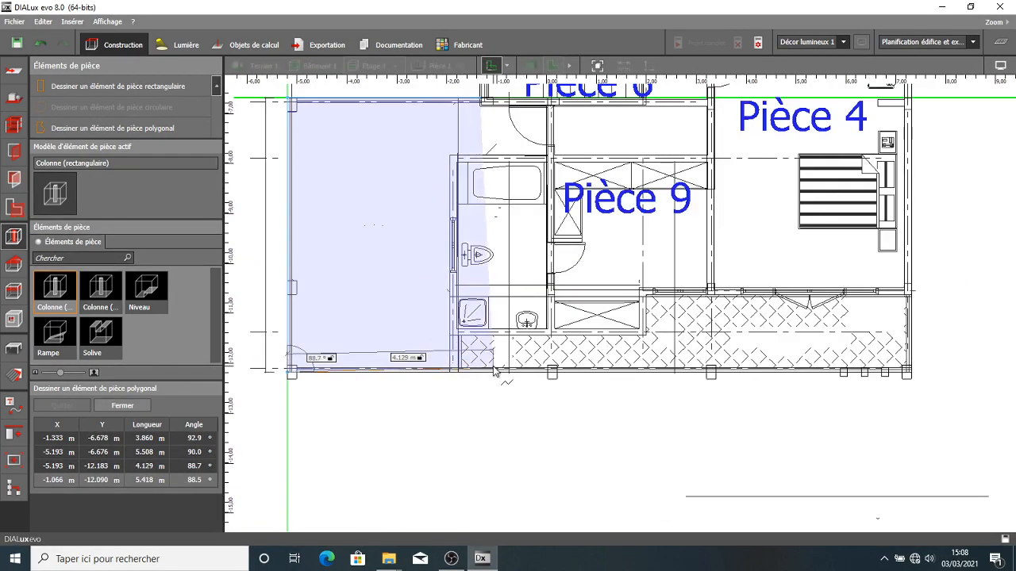
{"action": "middle_click_drag", "start_coordinate": [589, 404], "coordinate": [476, 390]}
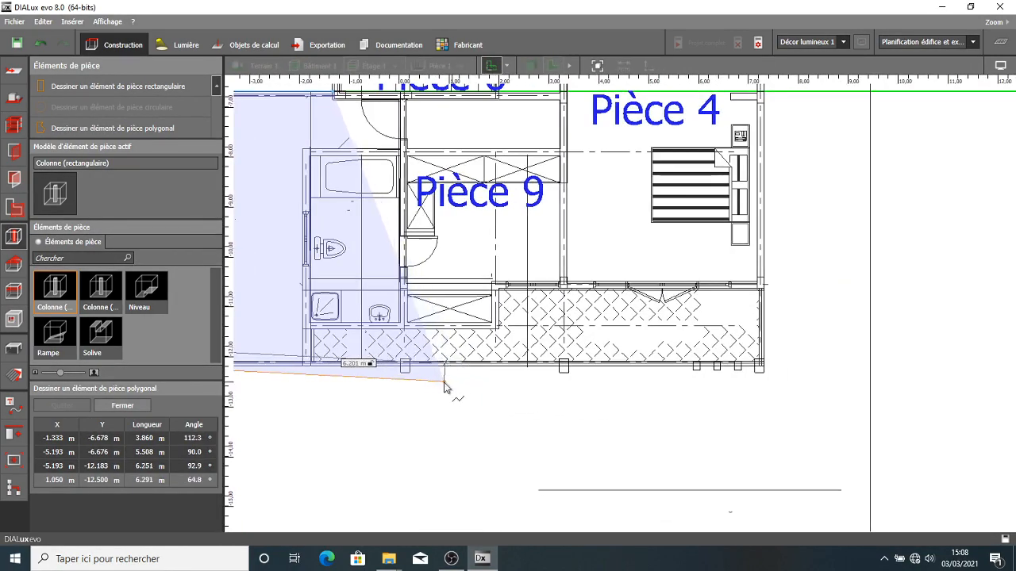
{"action": "scroll", "coordinate": [759, 367], "scroll_direction": "up", "scroll_amount": 5}
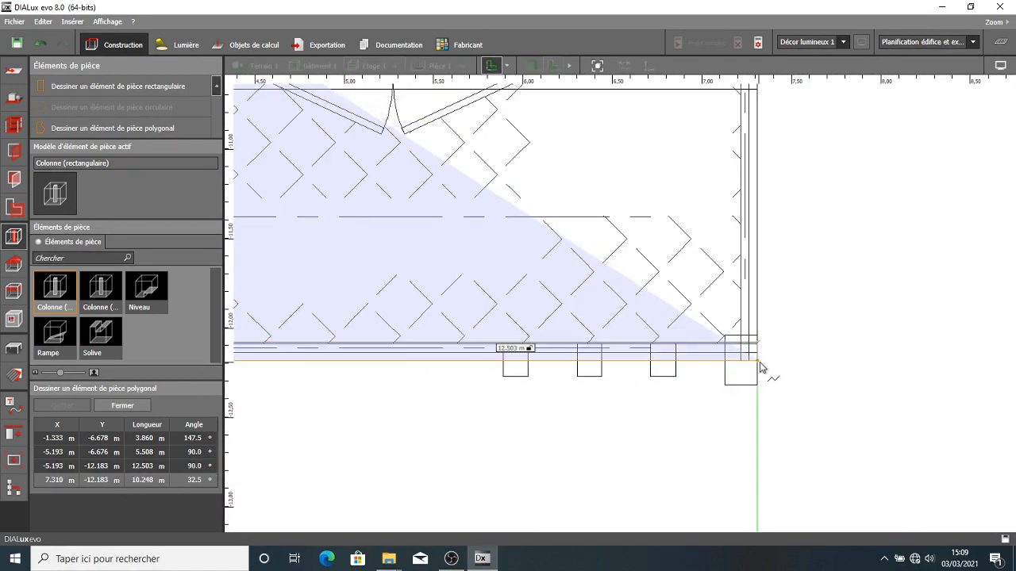
{"action": "left_click", "coordinate": [759, 367]}
- Trace the polygon about 1.52 m up the terrace end, 5.31 m back along the facade and 0.82 m around the wall recess
{"action": "middle_click_drag", "start_coordinate": [759, 243], "coordinate": [817, 421]}
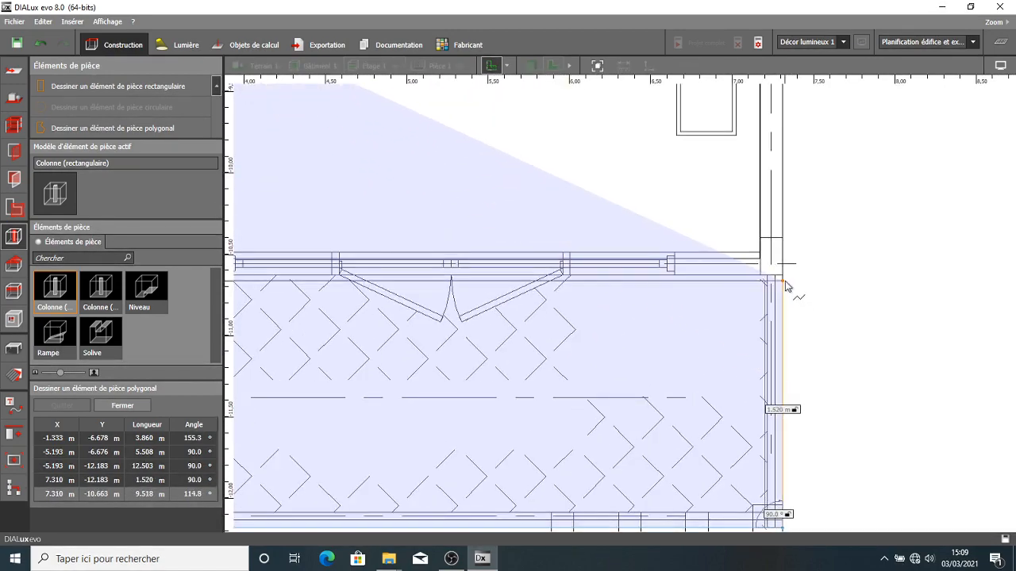
{"action": "scroll", "coordinate": [520, 337], "scroll_direction": "down", "scroll_amount": 2}
{"action": "middle_click_drag", "start_coordinate": [488, 340], "coordinate": [912, 324]}
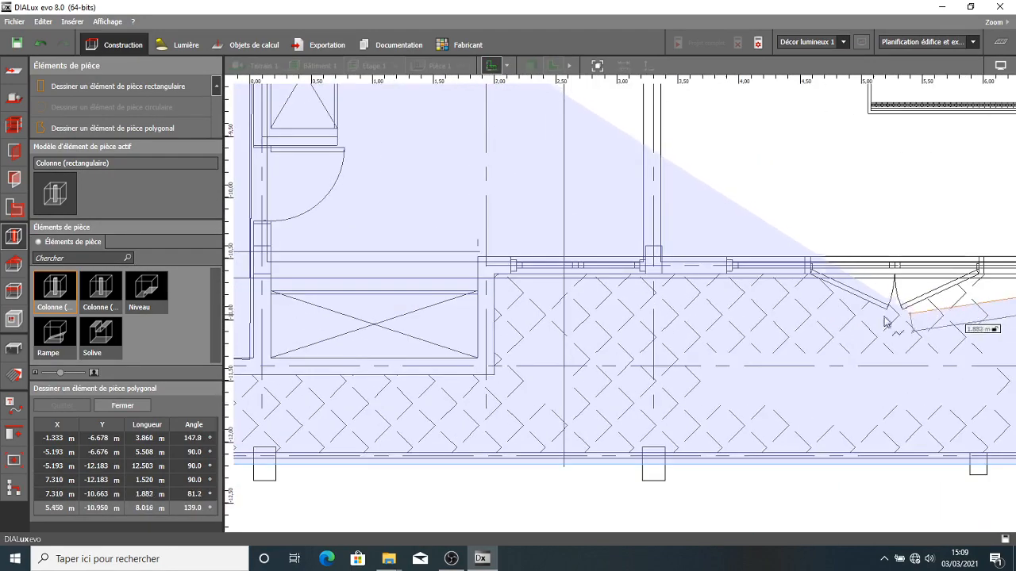
{"action": "left_click", "coordinate": [496, 278]}
{"action": "left_click", "coordinate": [499, 378]}
- Continue the polygon outline about 3.94 m along the terrace-side wall and 3.62 m along the bathroom's outer wall to its corner
{"action": "scroll", "coordinate": [445, 389], "scroll_direction": "down", "scroll_amount": 3}
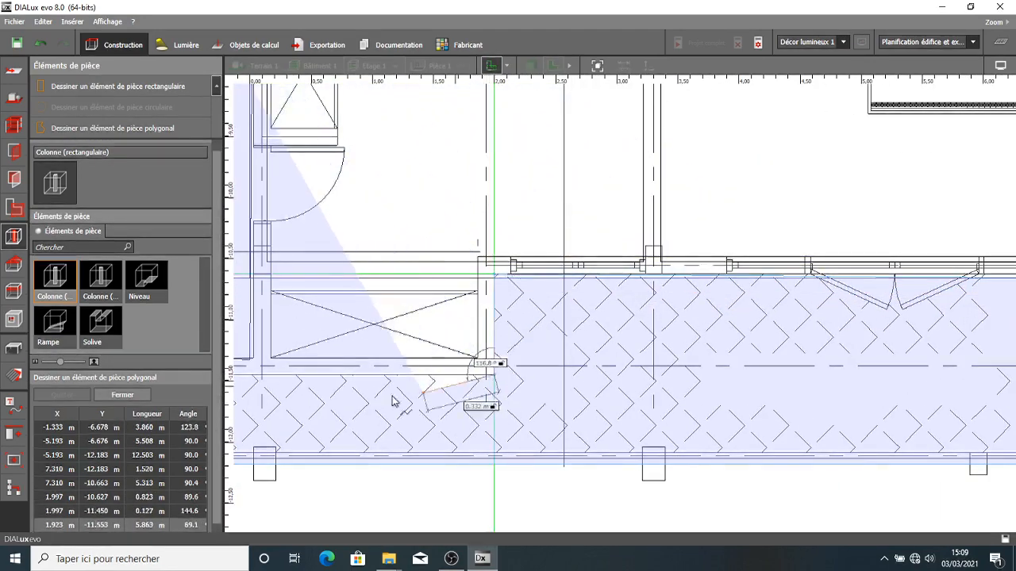
{"action": "middle_click_drag", "start_coordinate": [385, 392], "coordinate": [728, 368]}
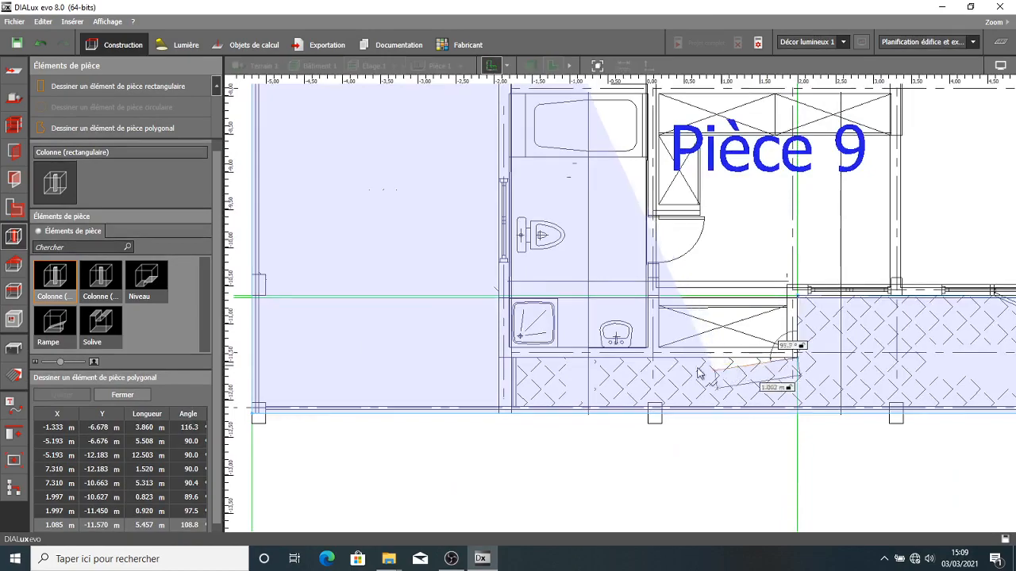
{"action": "left_click", "coordinate": [500, 364]}
{"action": "scroll", "coordinate": [503, 357], "scroll_direction": "down", "scroll_amount": 2}
{"action": "middle_click_drag", "start_coordinate": [503, 357], "coordinate": [533, 500]}
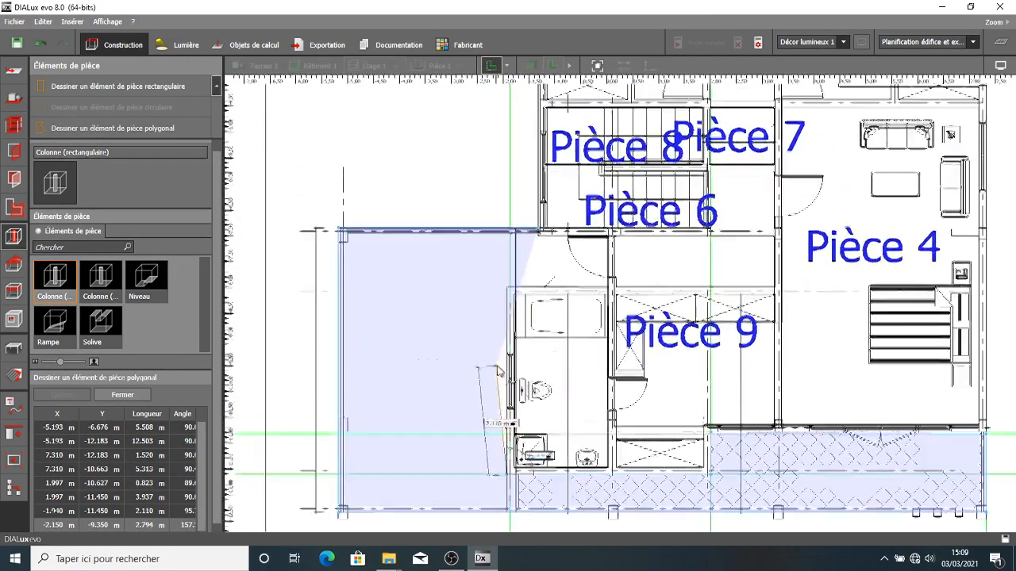
{"action": "scroll", "coordinate": [512, 257], "scroll_direction": "up", "scroll_amount": 2}
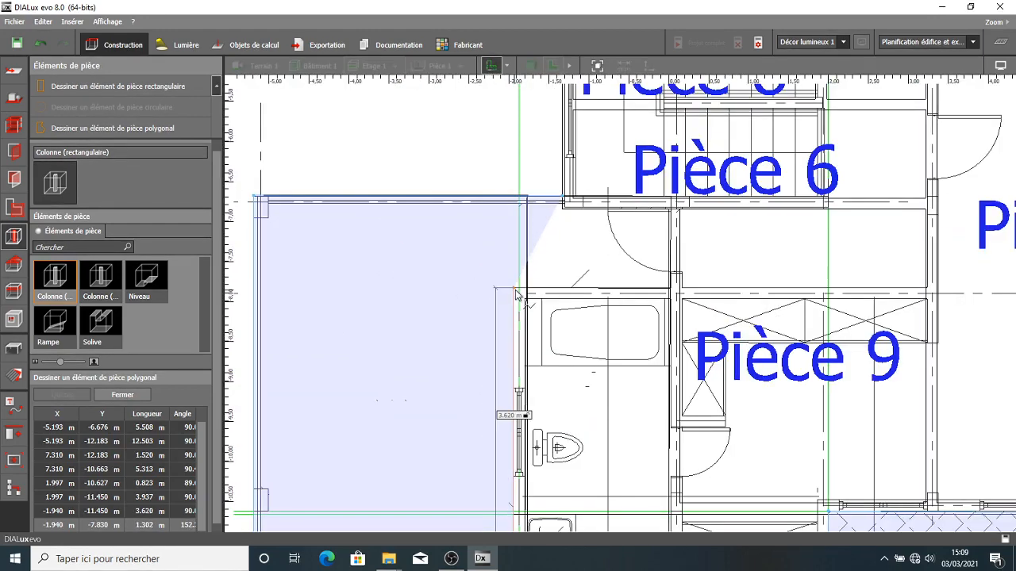
{"action": "left_click", "coordinate": [515, 294]}
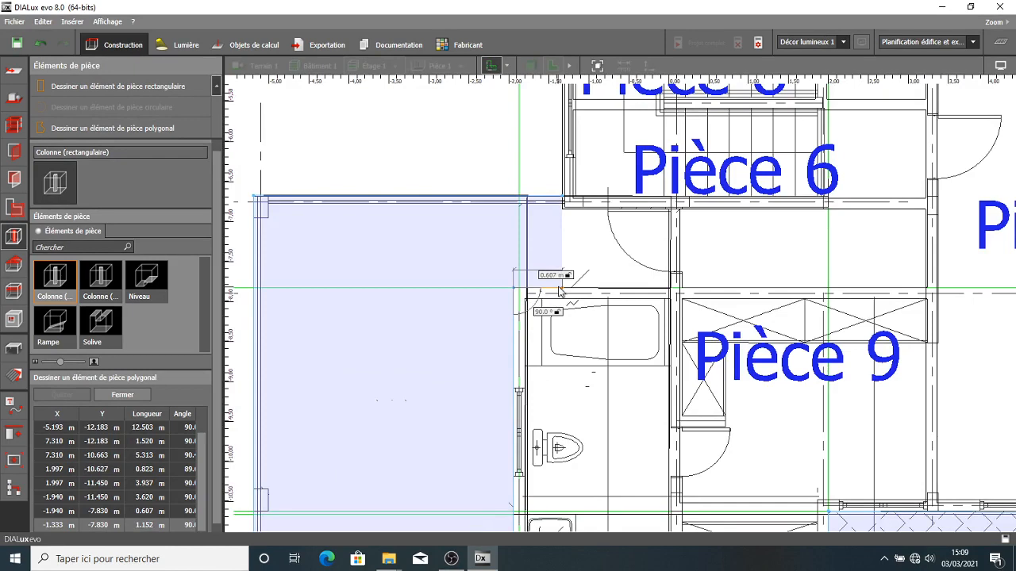
- Trace the entrance recess below Pièce 6 with edges of about 1.96, 0.98 and 1.33 m, and close the polygon
{"action": "scroll", "coordinate": [677, 291], "scroll_direction": "up", "scroll_amount": 2}
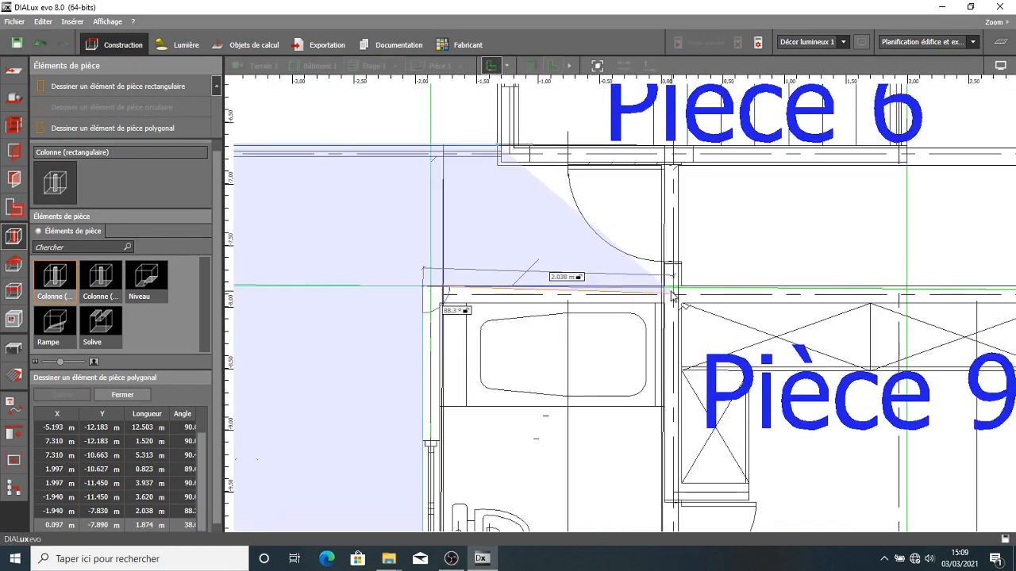
{"action": "left_click", "coordinate": [665, 293]}
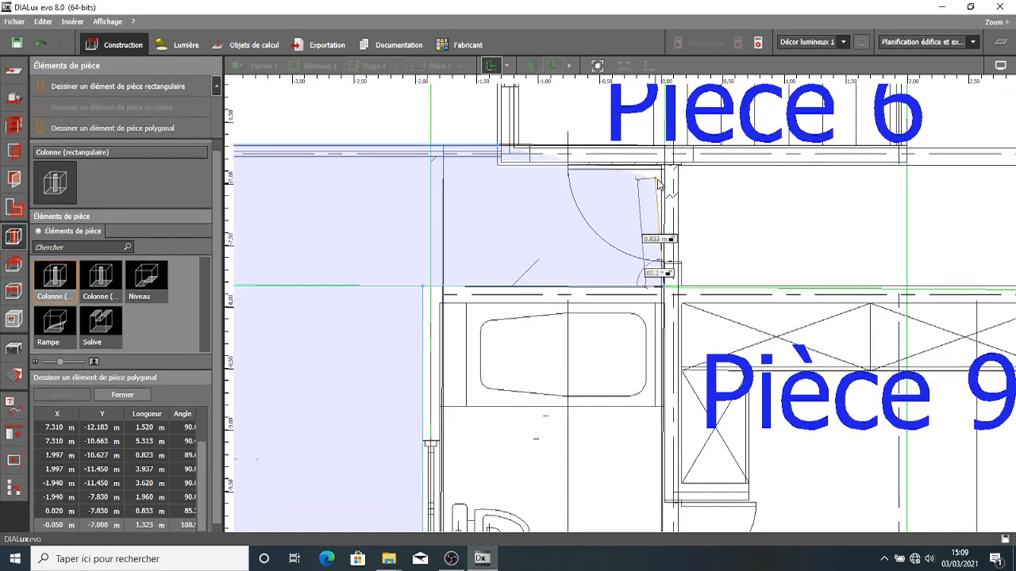
{"action": "left_click", "coordinate": [667, 168]}
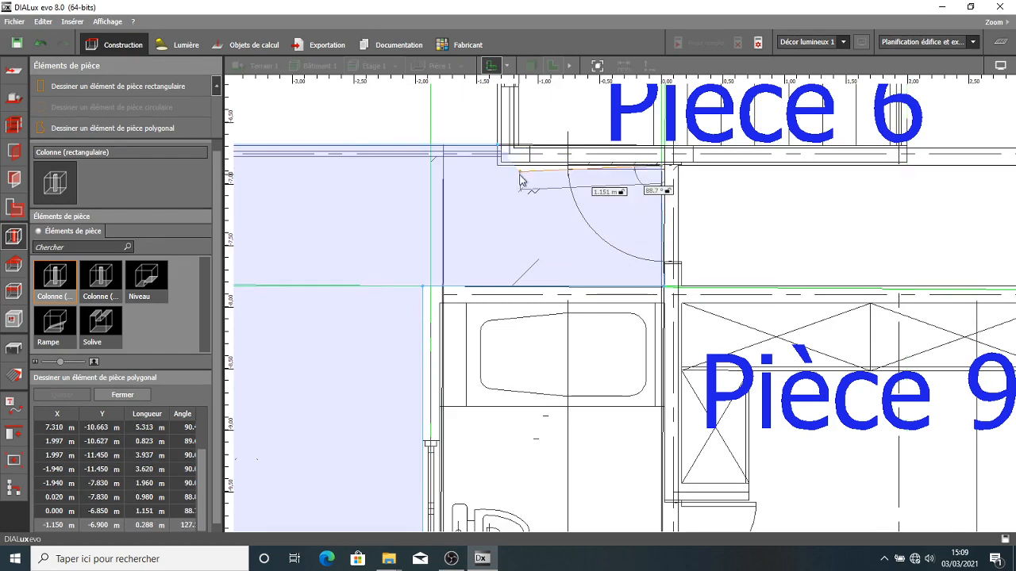
{"action": "right_click", "coordinate": [494, 170]}
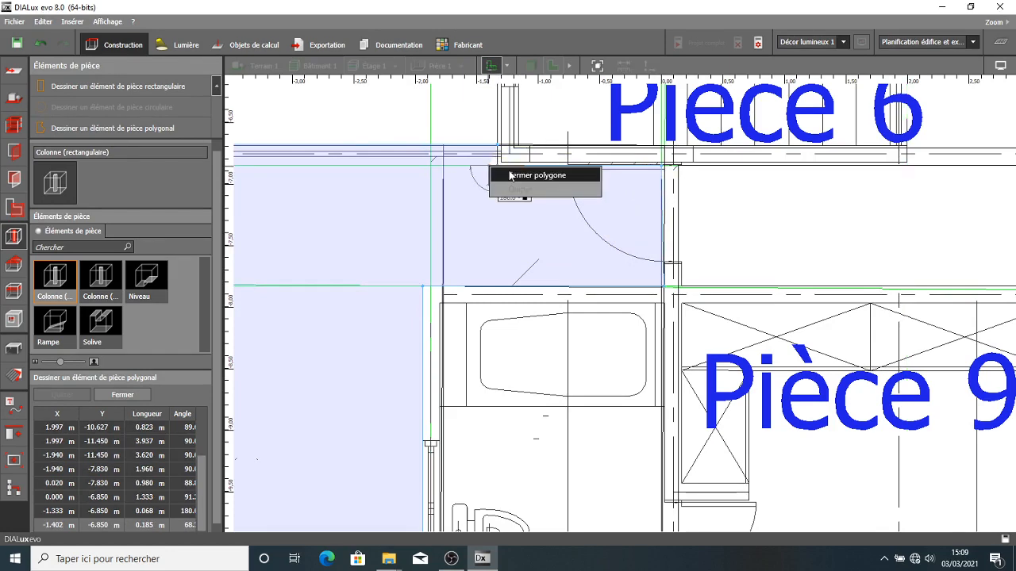
{"action": "left_click", "coordinate": [517, 172]}
- Raise the polygonal element to about 2 m in the 3D view and set its height to 0.1 m
{"action": "left_click", "coordinate": [531, 66]}
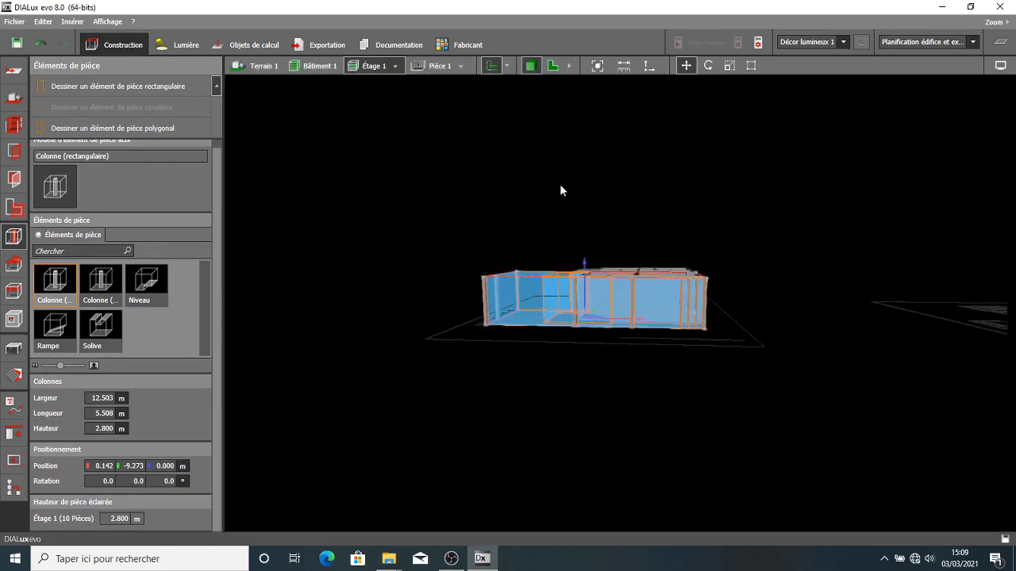
{"action": "scroll", "coordinate": [600, 217], "scroll_direction": "down", "scroll_amount": 5}
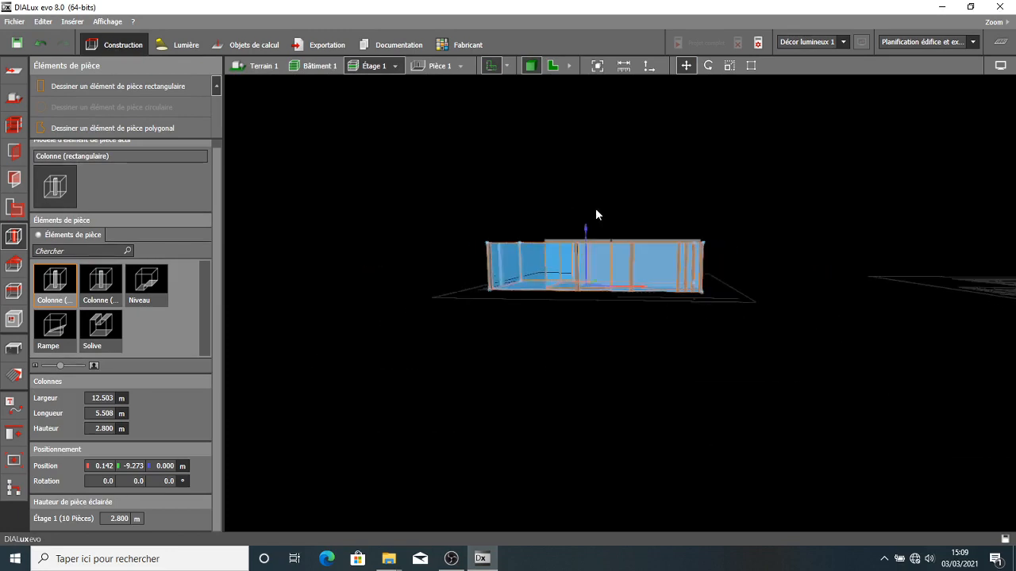
{"action": "right_click_drag", "start_coordinate": [596, 208], "coordinate": [656, 222]}
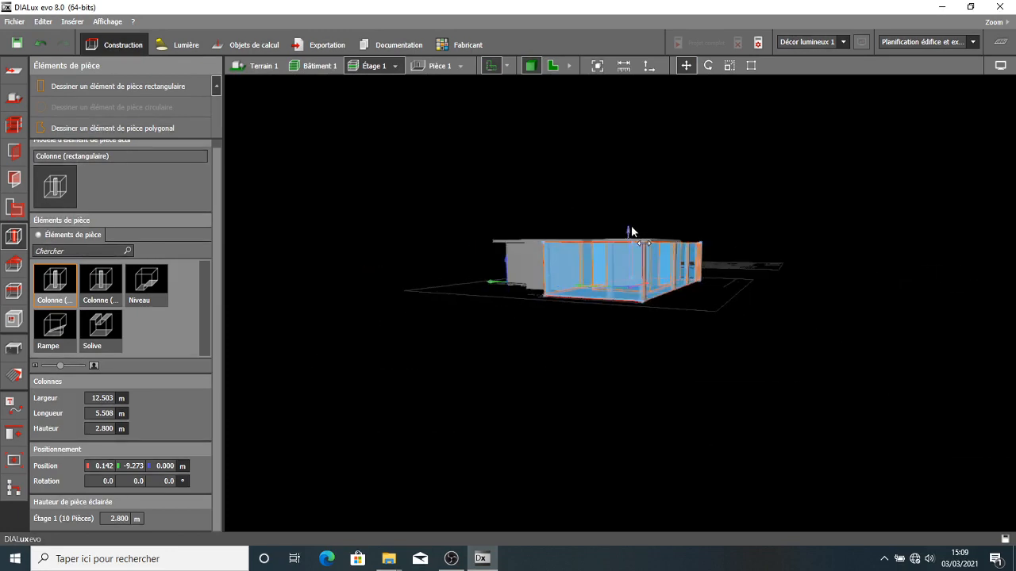
{"action": "left_click_drag", "start_coordinate": [631, 228], "coordinate": [627, 195]}
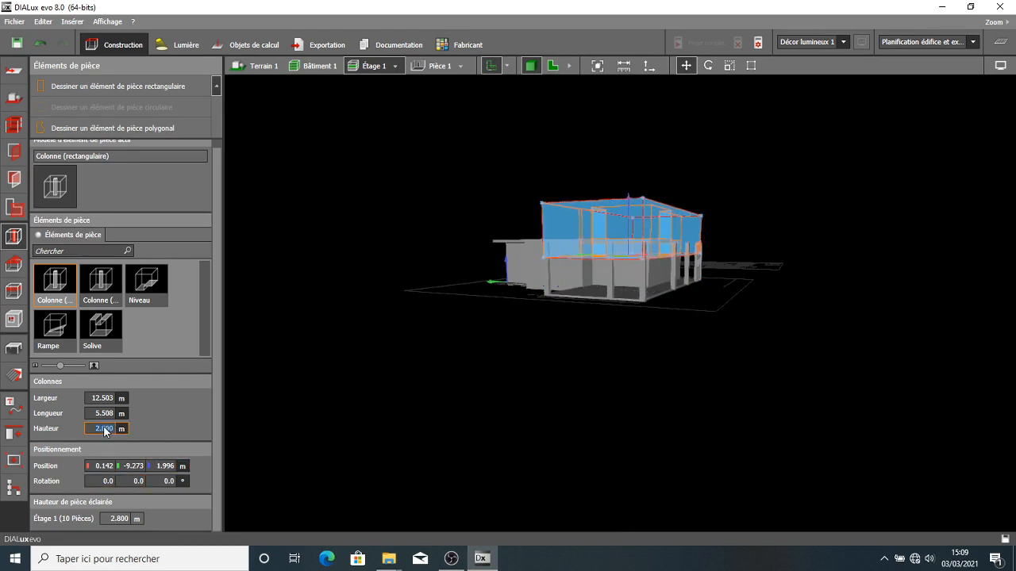
{"action": "type", "text": "0.1"}
{"action": "key", "text": "Return"}
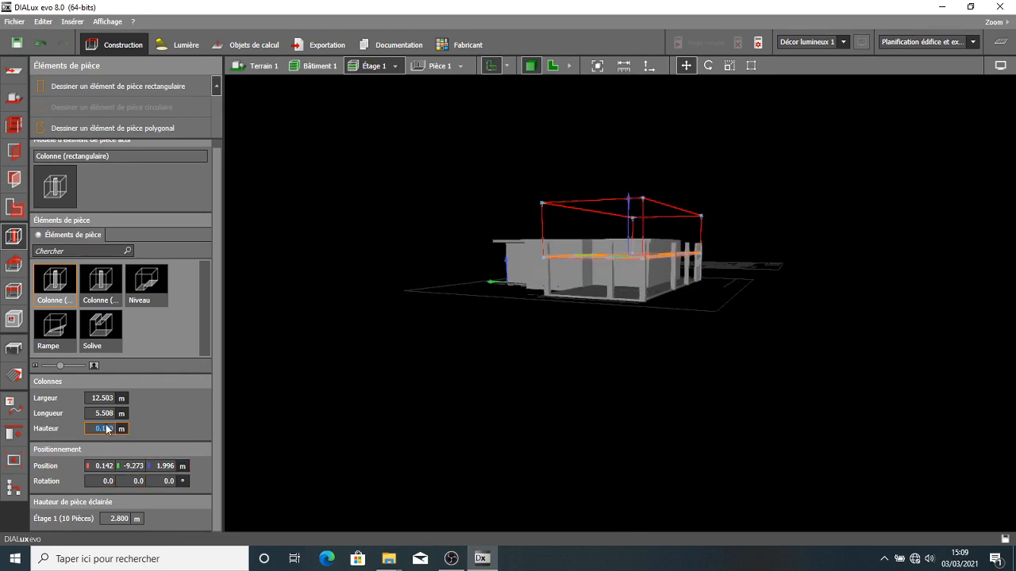
- Raise the thin polygonal slab to 2.7 m in the building's side elevation, flush with the column tops, and check it in 3D
{"action": "scroll", "coordinate": [392, 355], "scroll_direction": "up", "scroll_amount": 5}
{"action": "right_click_drag", "start_coordinate": [392, 355], "coordinate": [806, 224]}
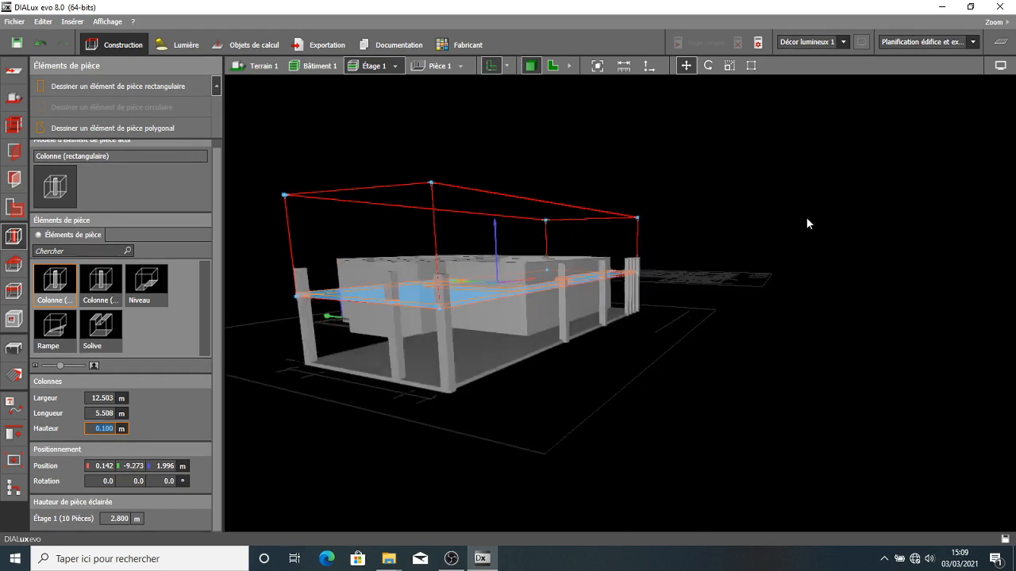
{"action": "left_click", "coordinate": [315, 71]}
{"action": "right_click_drag", "start_coordinate": [745, 200], "coordinate": [760, 193]}
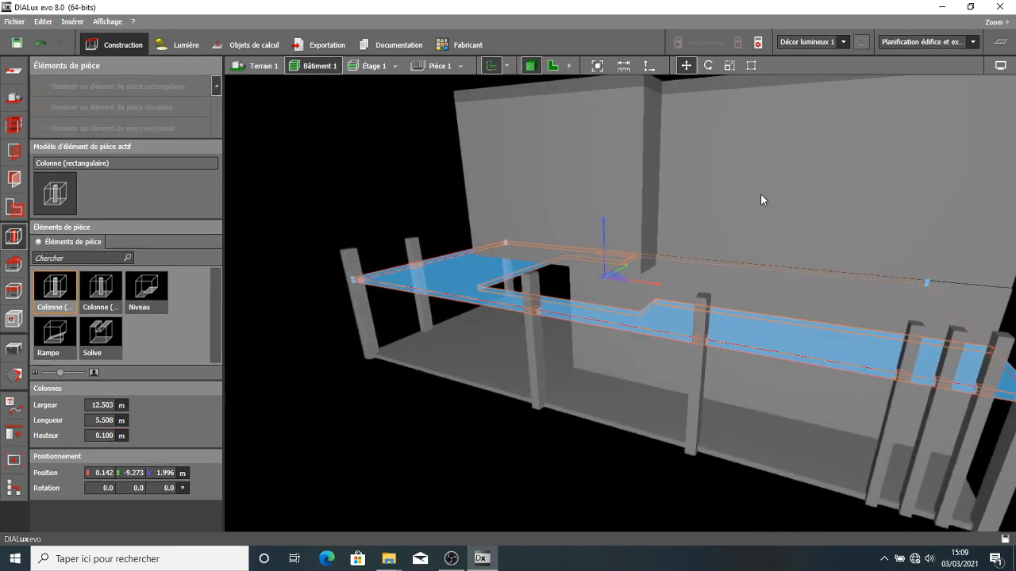
{"action": "right_click_drag", "start_coordinate": [643, 199], "coordinate": [589, 123]}
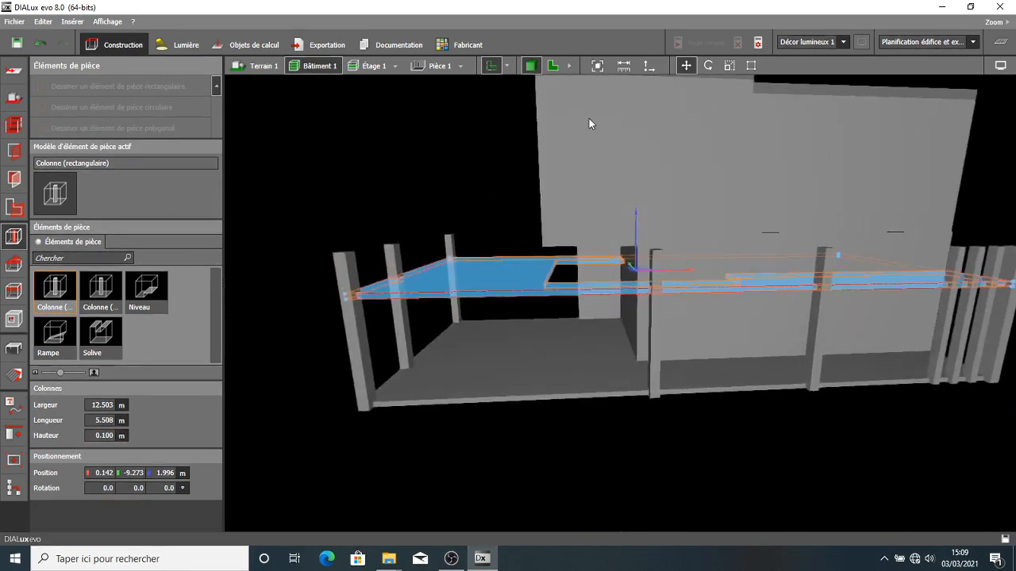
{"action": "left_click", "coordinate": [571, 66]}
{"action": "left_click", "coordinate": [596, 66]}
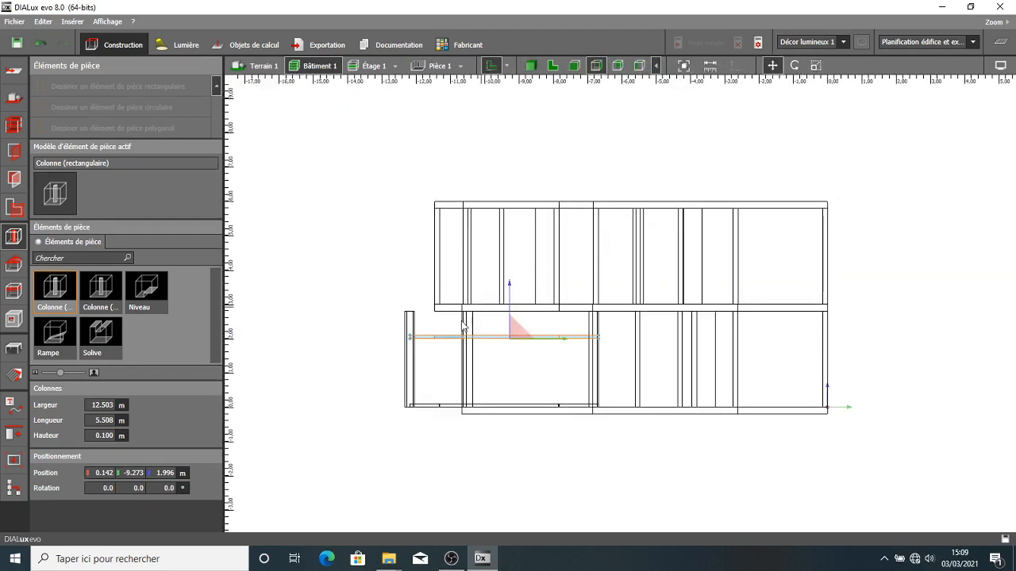
{"action": "scroll", "coordinate": [464, 325], "scroll_direction": "up", "scroll_amount": 3}
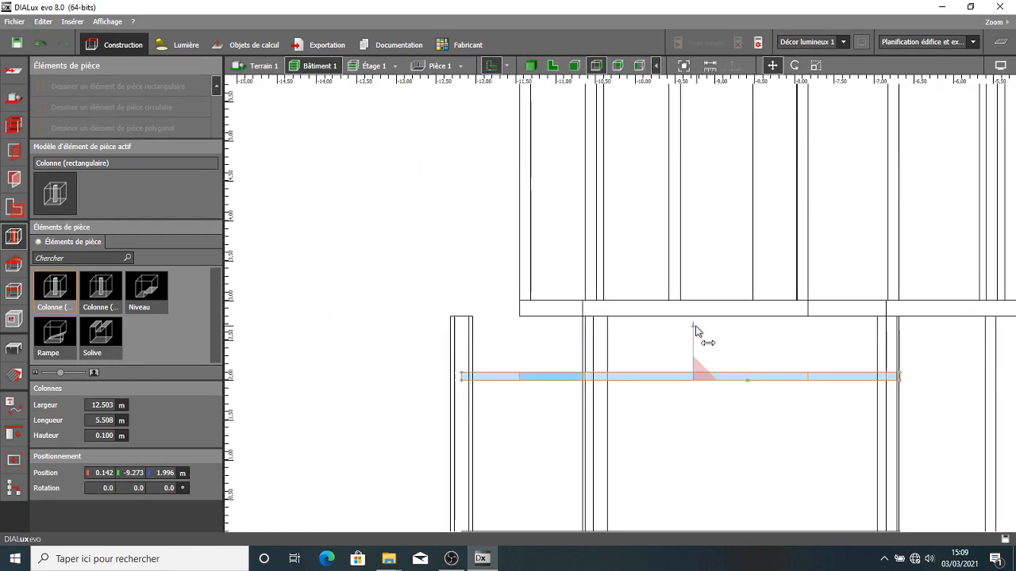
{"action": "left_click_drag", "start_coordinate": [696, 327], "coordinate": [677, 274]}
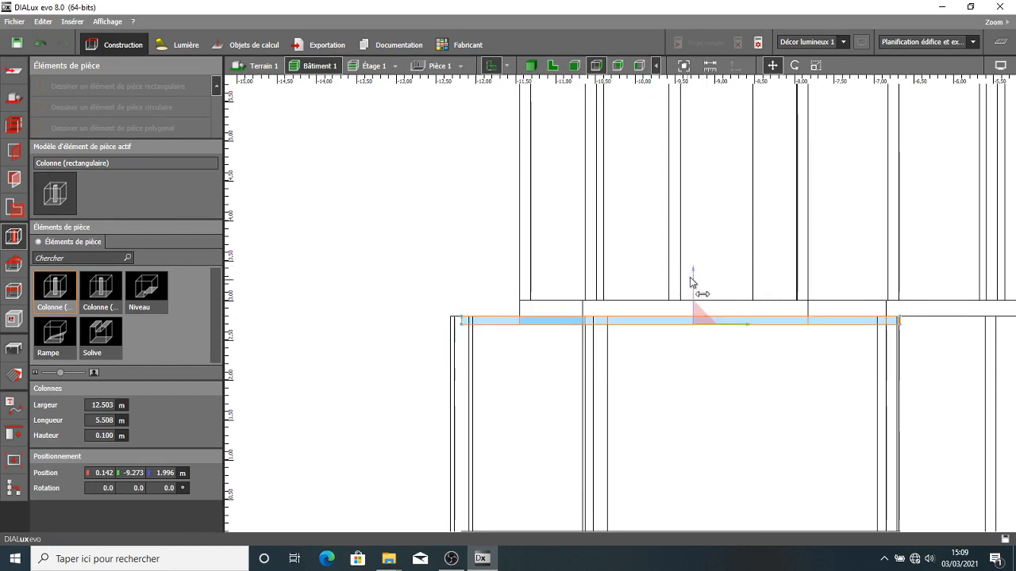
{"action": "scroll", "coordinate": [694, 282], "scroll_direction": "down", "scroll_amount": 2}
{"action": "left_click", "coordinate": [531, 65]}
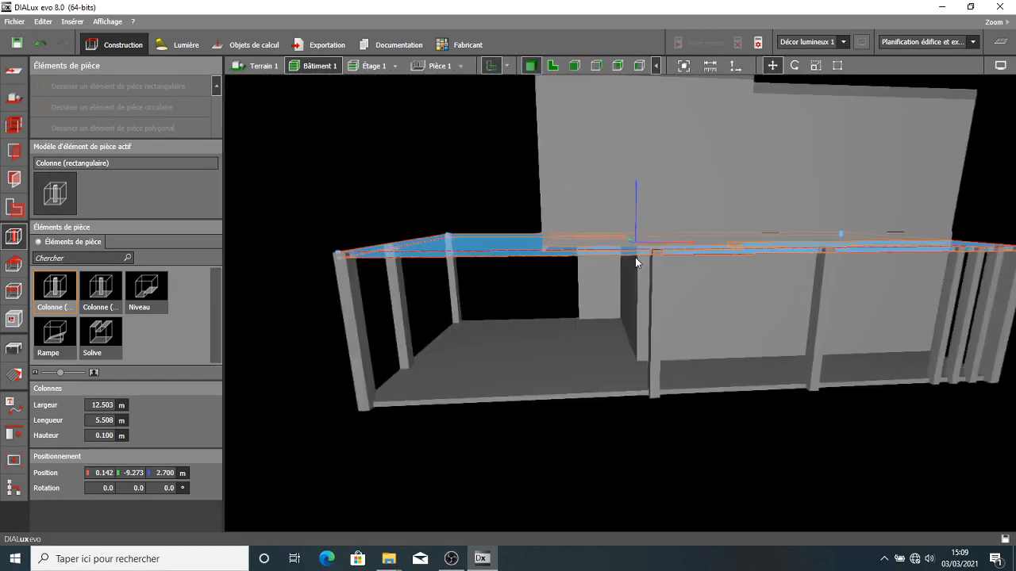
{"action": "middle_click_drag", "start_coordinate": [634, 262], "coordinate": [568, 275]}
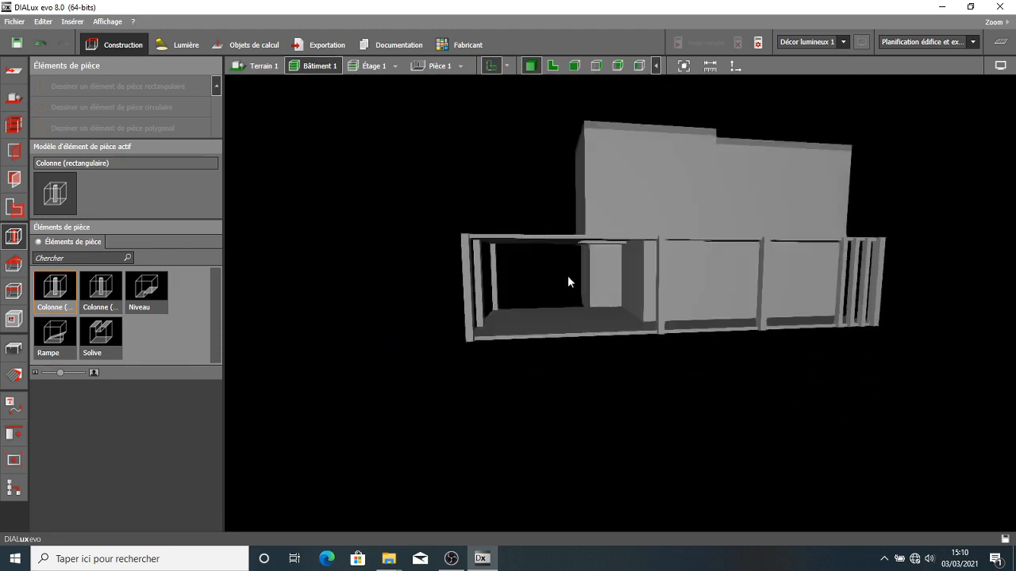
- Examine the terrace interior, columns and roof slab from several sides of the building in 3D
{"action": "scroll", "coordinate": [568, 277], "scroll_direction": "up", "scroll_amount": 10}
{"action": "scroll", "coordinate": [600, 306], "scroll_direction": "down", "scroll_amount": 2}
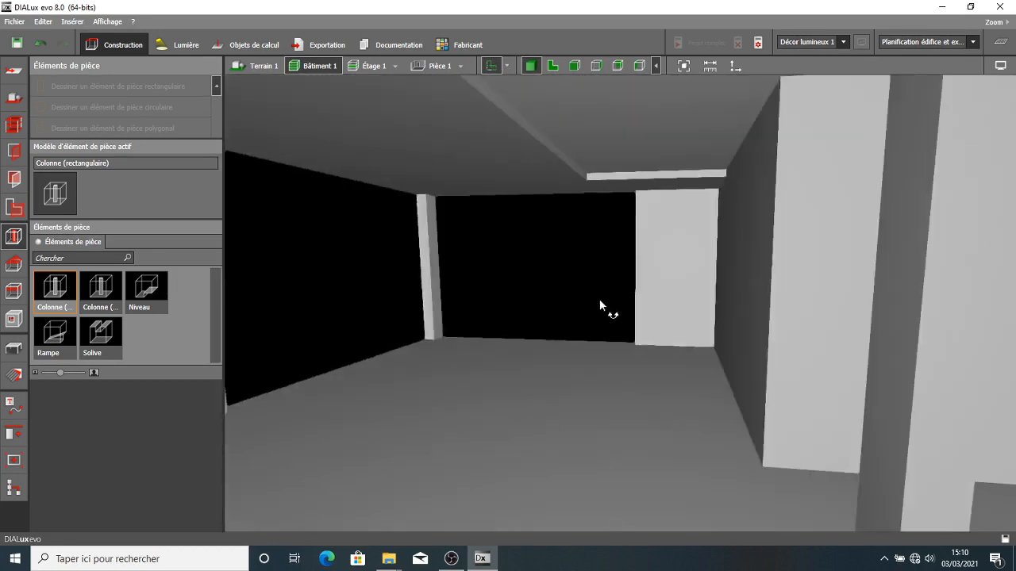
{"action": "middle_click_drag", "start_coordinate": [608, 307], "coordinate": [776, 324]}
{"action": "scroll", "coordinate": [776, 329], "scroll_direction": "down", "scroll_amount": 3}
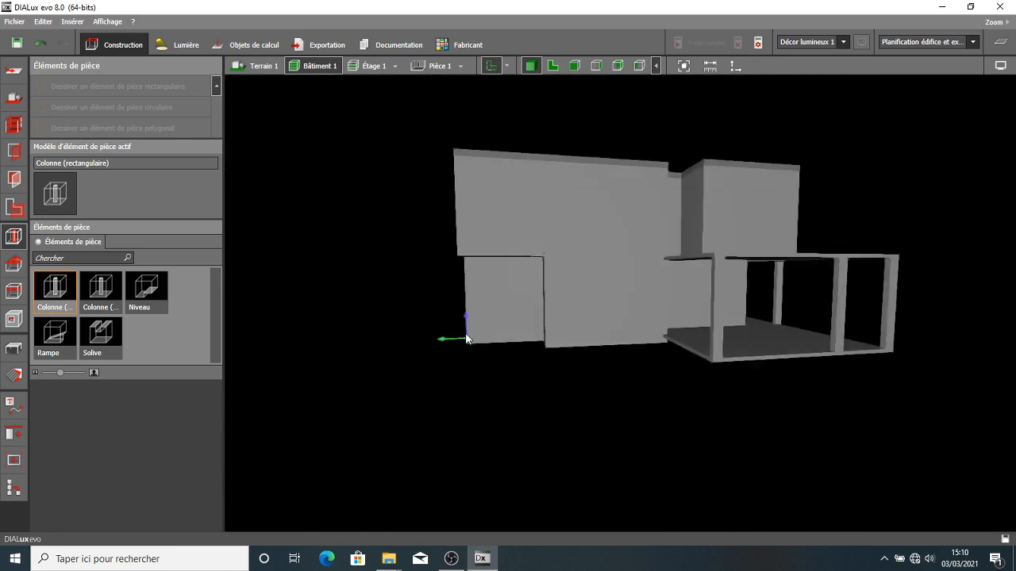
{"action": "middle_click_drag", "start_coordinate": [601, 370], "coordinate": [556, 352]}
{"action": "scroll", "coordinate": [556, 351], "scroll_direction": "up", "scroll_amount": 2}
{"action": "right_click_drag", "start_coordinate": [786, 315], "coordinate": [682, 334]}
{"action": "scroll", "coordinate": [683, 335], "scroll_direction": "down", "scroll_amount": 3}
{"action": "right_click_drag", "start_coordinate": [778, 322], "coordinate": [746, 353]}
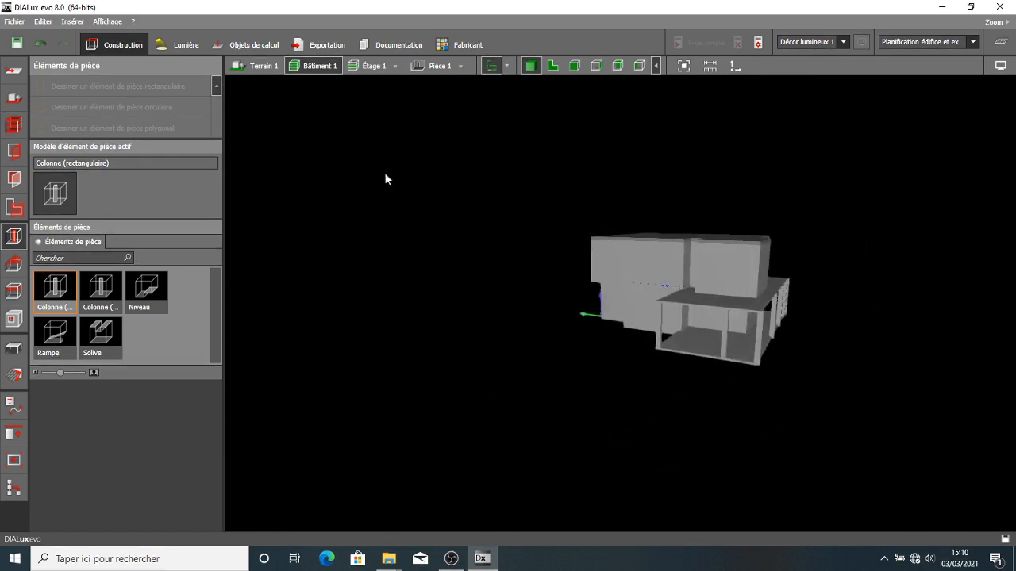
- Examine the hatched kitchen terrace on the second imported floor plan in the plan view of Étage 1
{"action": "left_click", "coordinate": [554, 68]}
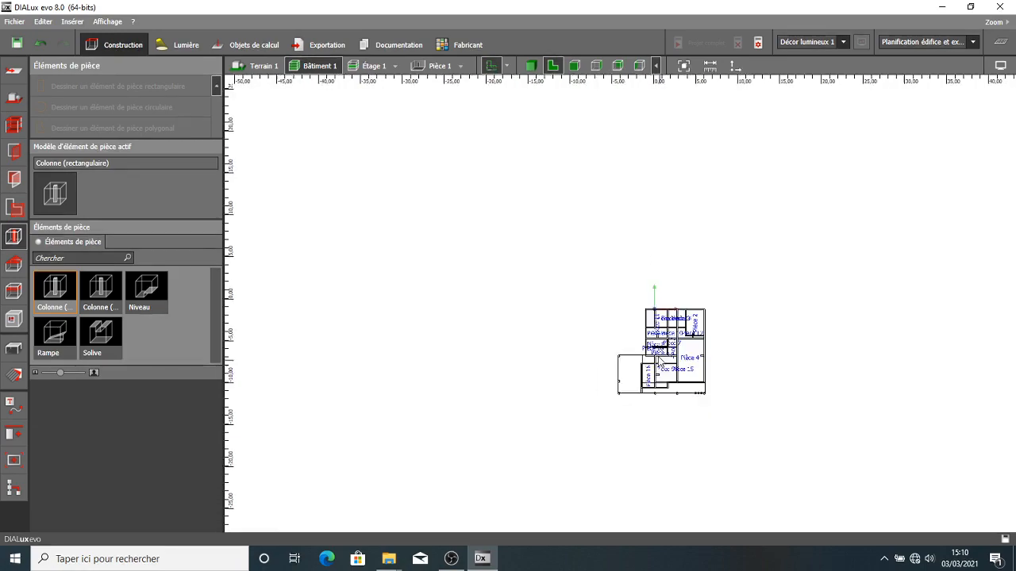
{"action": "left_click", "coordinate": [379, 68]}
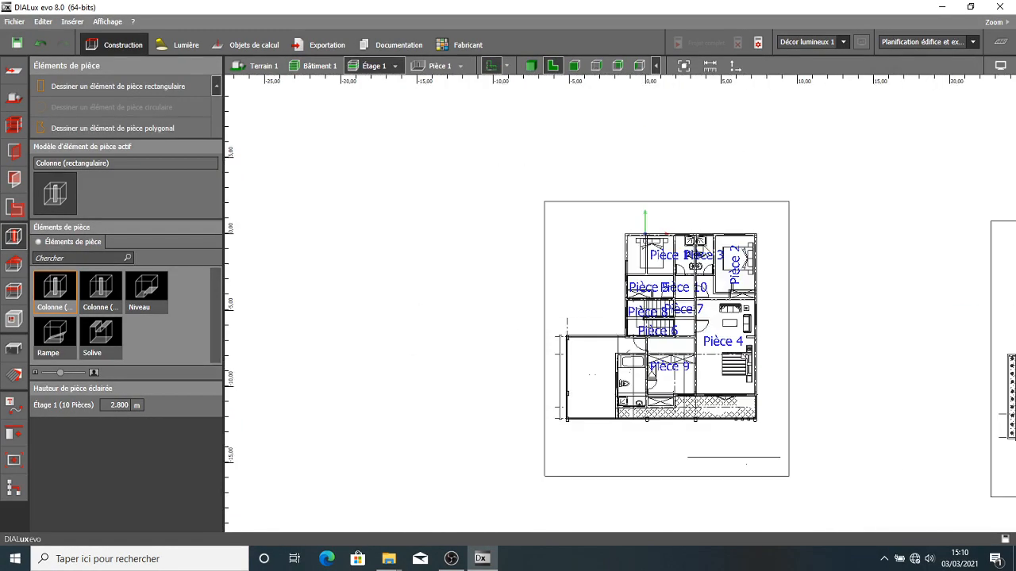
{"action": "scroll", "coordinate": [703, 392], "scroll_direction": "down", "scroll_amount": 3}
{"action": "scroll", "coordinate": [822, 340], "scroll_direction": "up", "scroll_amount": 4}
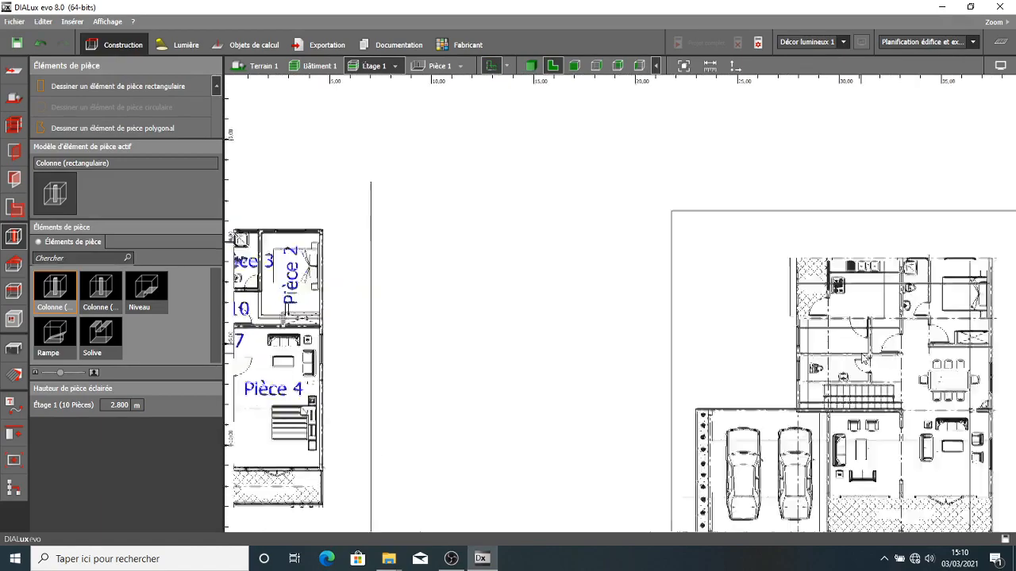
{"action": "scroll", "coordinate": [822, 340], "scroll_direction": "down", "scroll_amount": 2}
{"action": "scroll", "coordinate": [703, 290], "scroll_direction": "up", "scroll_amount": 3}
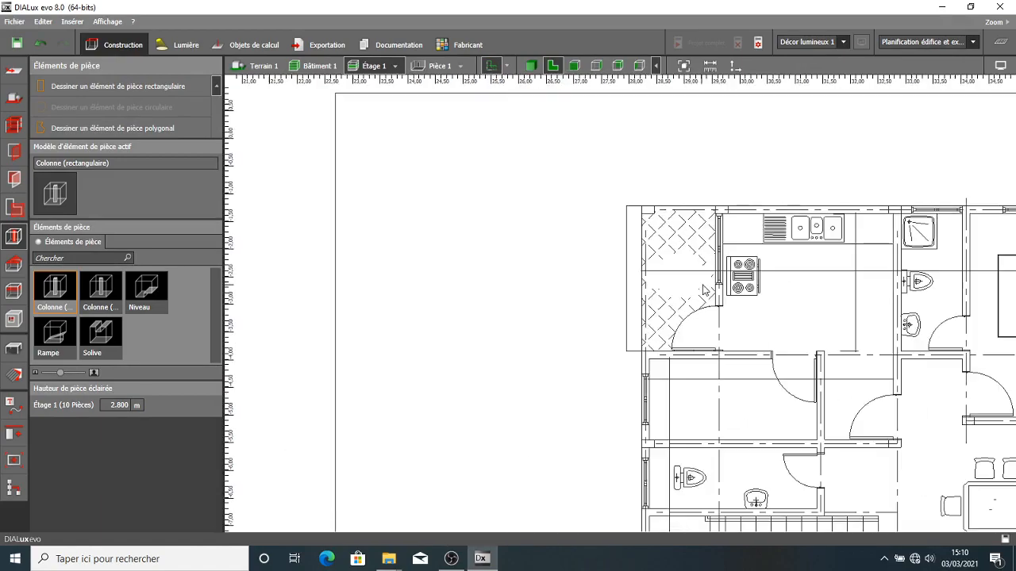
{"action": "scroll", "coordinate": [703, 291], "scroll_direction": "down", "scroll_amount": 4}
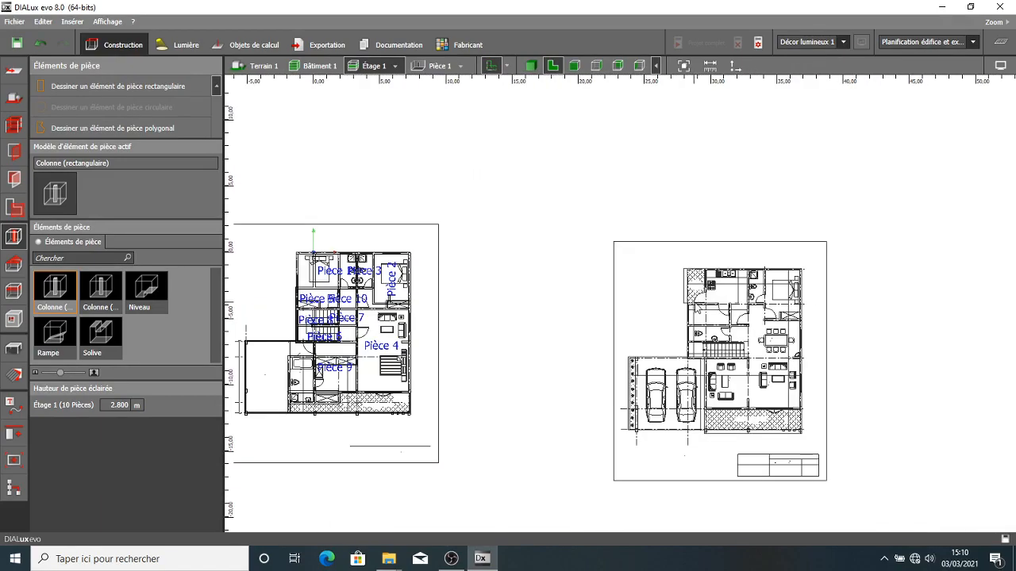
{"action": "scroll", "coordinate": [781, 302], "scroll_direction": "up", "scroll_amount": 5}
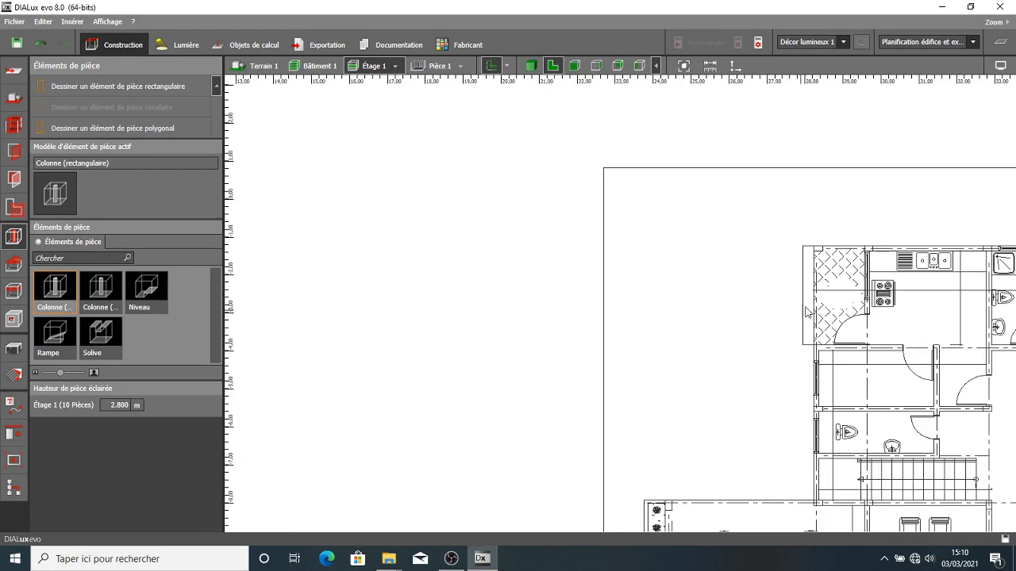
- Inspect Étage 1 and the whole building in 3D around the outer wall opposite the terrace roof
{"action": "left_click", "coordinate": [535, 67]}
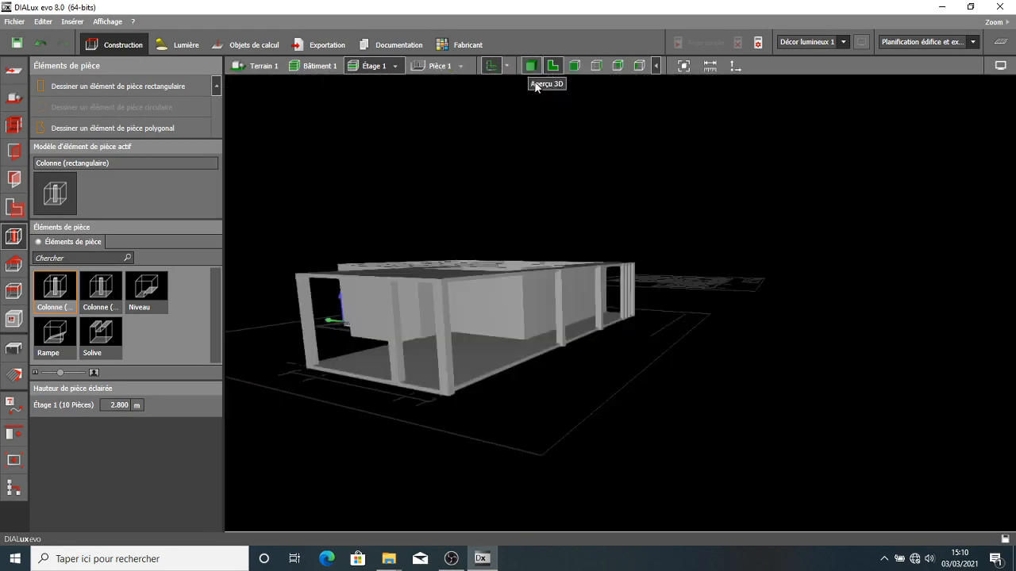
{"action": "scroll", "coordinate": [587, 275], "scroll_direction": "down", "scroll_amount": 3}
{"action": "right_click_drag", "start_coordinate": [524, 276], "coordinate": [466, 208]}
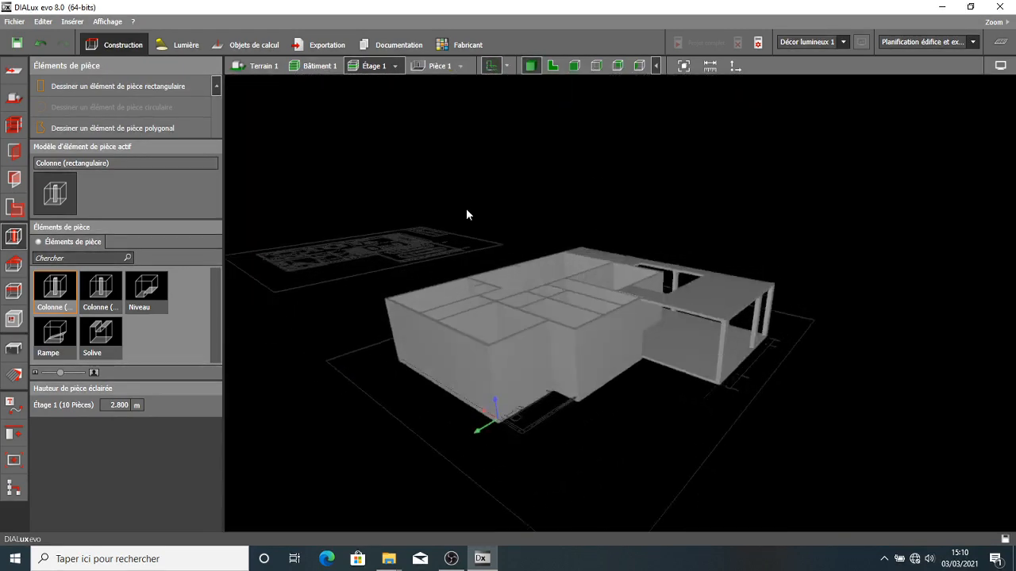
{"action": "left_click", "coordinate": [322, 45]}
{"action": "left_click", "coordinate": [317, 70]}
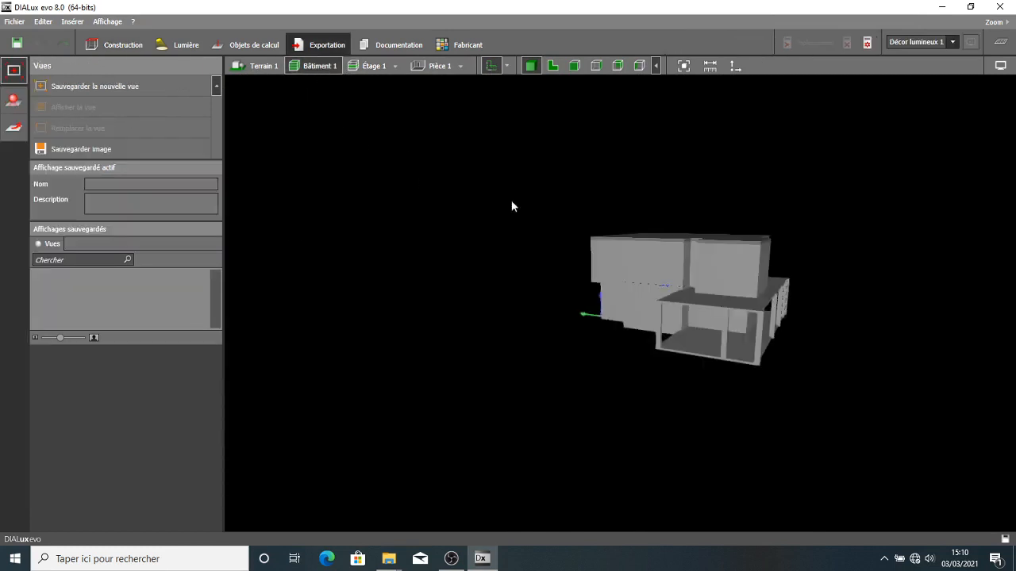
{"action": "scroll", "coordinate": [593, 254], "scroll_direction": "down", "scroll_amount": 2}
{"action": "right_click_drag", "start_coordinate": [592, 254], "coordinate": [586, 275]}
{"action": "scroll", "coordinate": [586, 274], "scroll_direction": "up", "scroll_amount": 3}
{"action": "scroll", "coordinate": [587, 273], "scroll_direction": "up", "scroll_amount": 5}
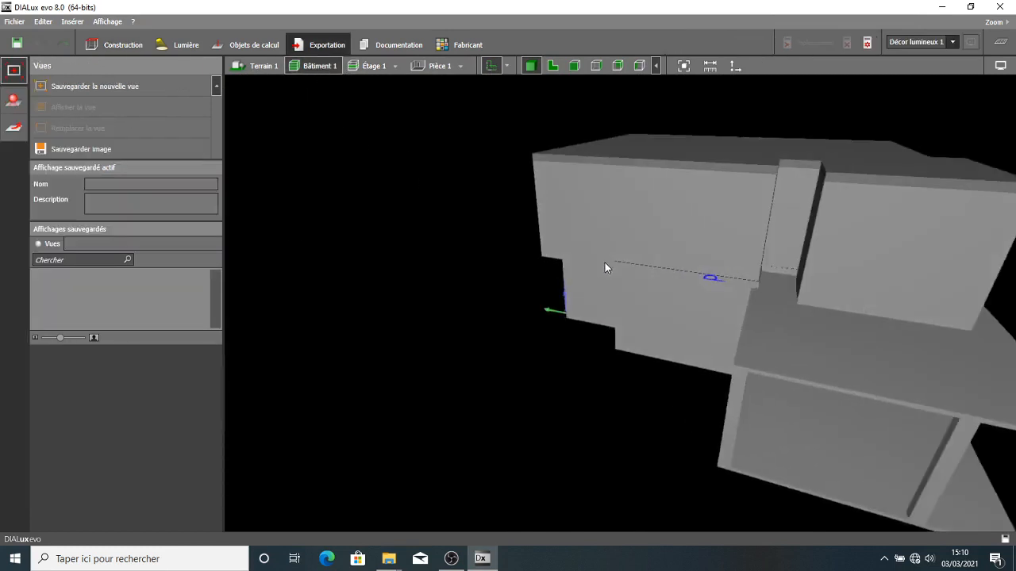
{"action": "left_click_drag", "start_coordinate": [694, 297], "coordinate": [675, 282]}
- Compare the outer corner of the house on the two imported floor plans of Étage 1
{"action": "left_click", "coordinate": [554, 66]}
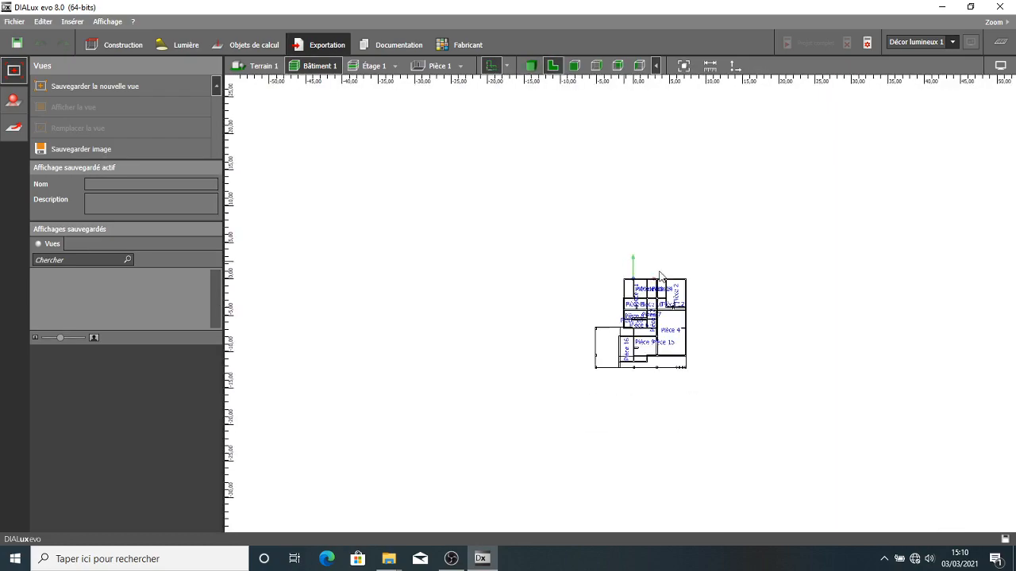
{"action": "left_click", "coordinate": [373, 66]}
{"action": "scroll", "coordinate": [594, 283], "scroll_direction": "down", "scroll_amount": 4}
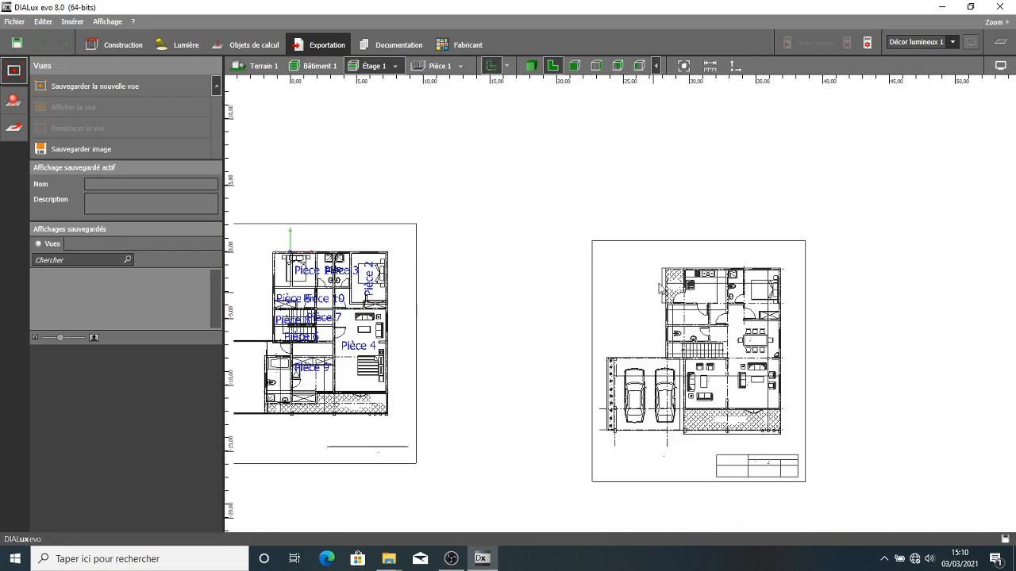
{"action": "scroll", "coordinate": [667, 260], "scroll_direction": "up", "scroll_amount": 4}
{"action": "scroll", "coordinate": [649, 306], "scroll_direction": "down", "scroll_amount": 4}
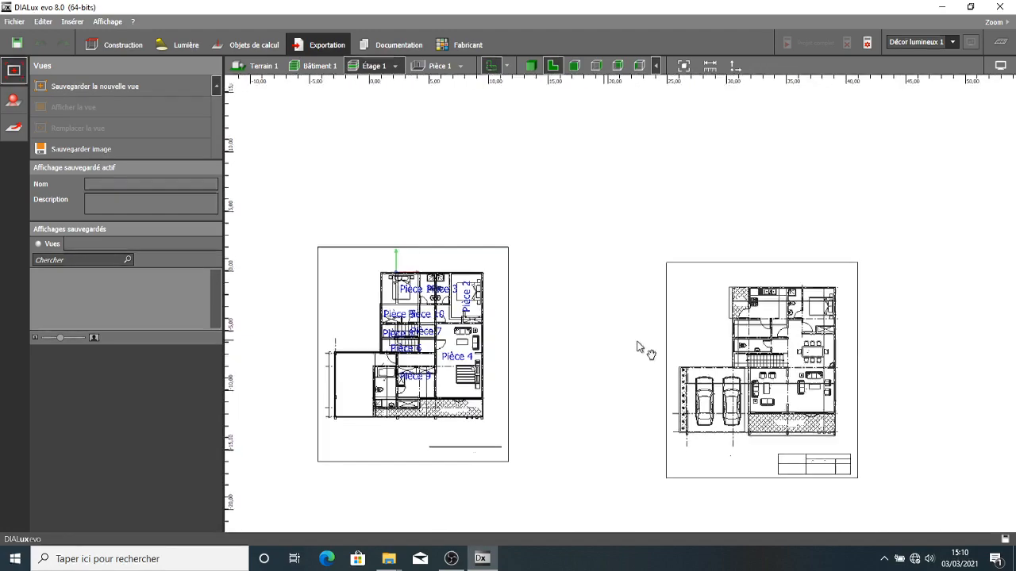
{"action": "scroll", "coordinate": [345, 290], "scroll_direction": "up", "scroll_amount": 5}
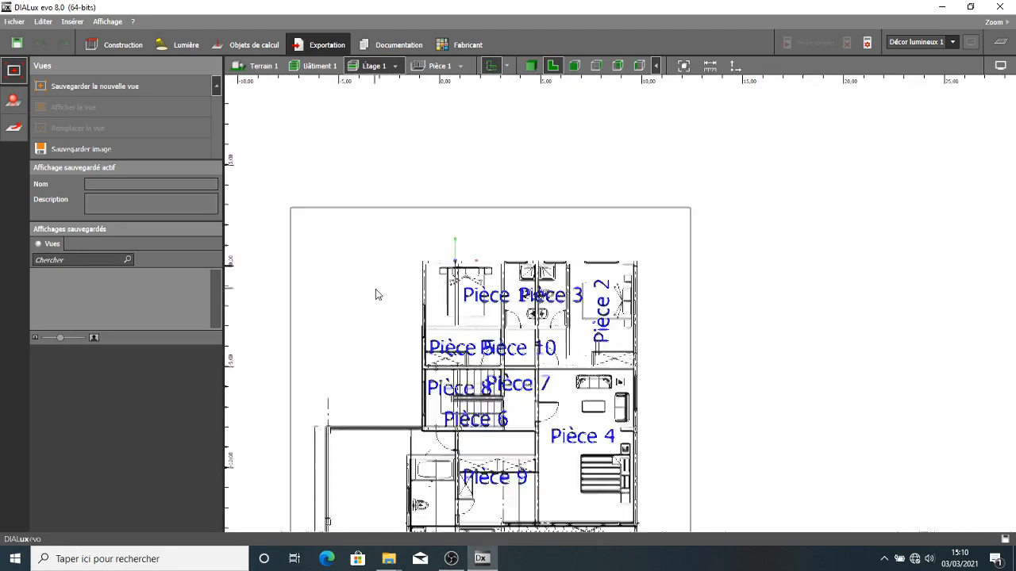
{"action": "scroll", "coordinate": [514, 341], "scroll_direction": "down", "scroll_amount": 3}
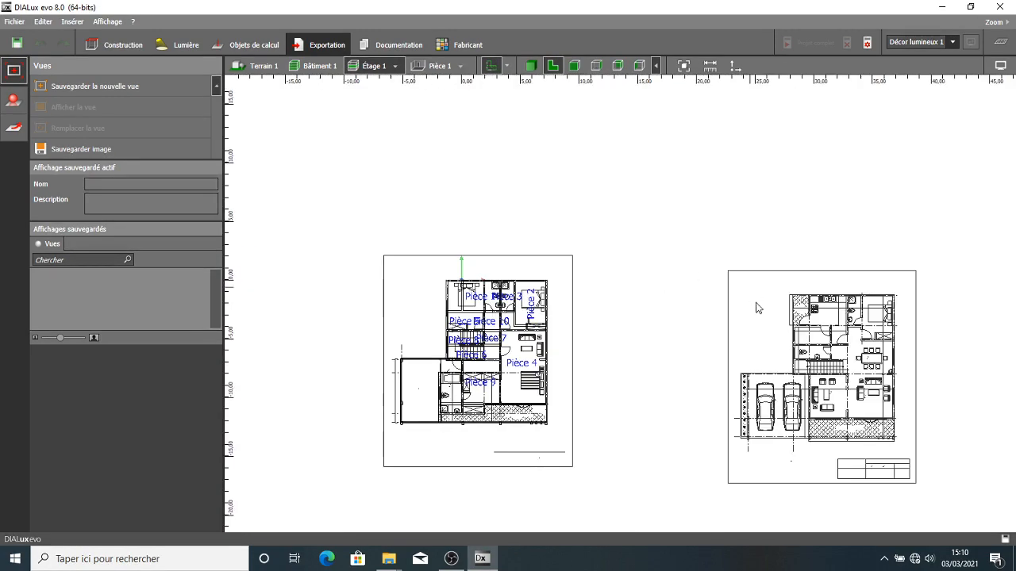
{"action": "scroll", "coordinate": [757, 370], "scroll_direction": "up", "scroll_amount": 5}
{"action": "scroll", "coordinate": [781, 323], "scroll_direction": "down", "scroll_amount": 2}
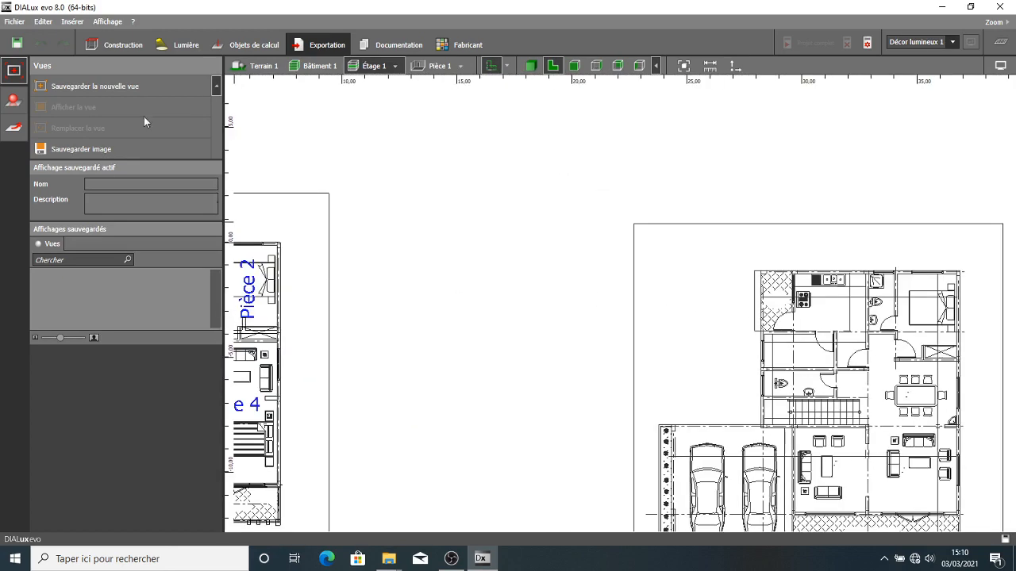
- Draw a rectangular room element of 1.610 by 2.620 m over the hatched kitchen terrace on the second floor plan
{"action": "left_click", "coordinate": [135, 48]}
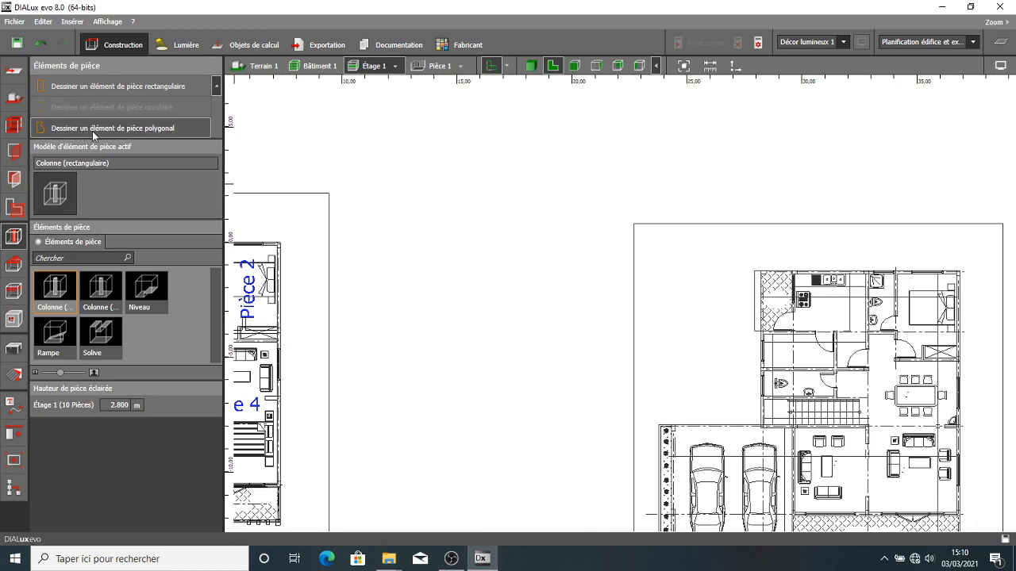
{"action": "left_click", "coordinate": [149, 85]}
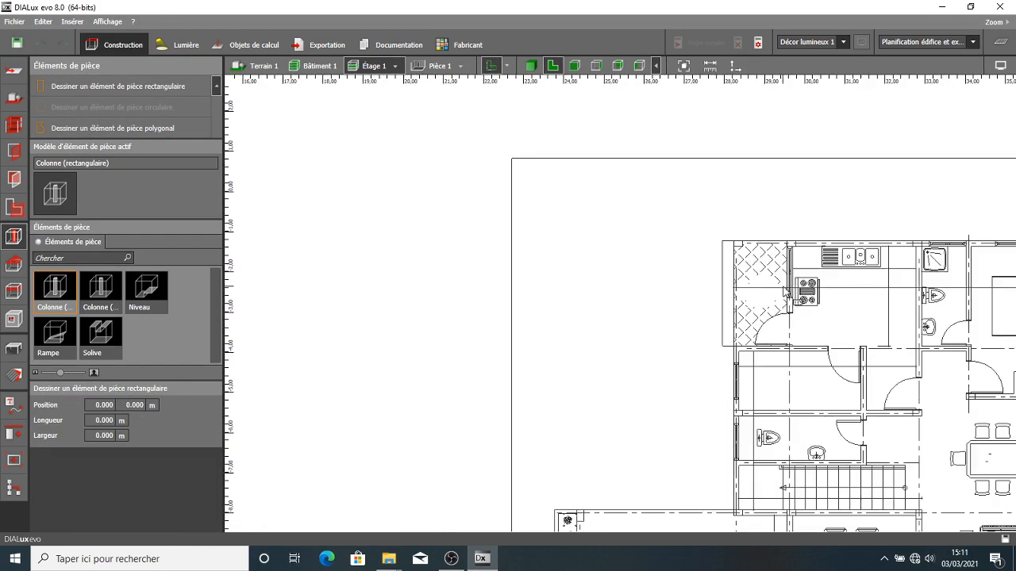
{"action": "scroll", "coordinate": [728, 312], "scroll_direction": "down", "scroll_amount": 3}
{"action": "scroll", "coordinate": [750, 246], "scroll_direction": "up", "scroll_amount": 5}
{"action": "scroll", "coordinate": [658, 244], "scroll_direction": "up", "scroll_amount": 2}
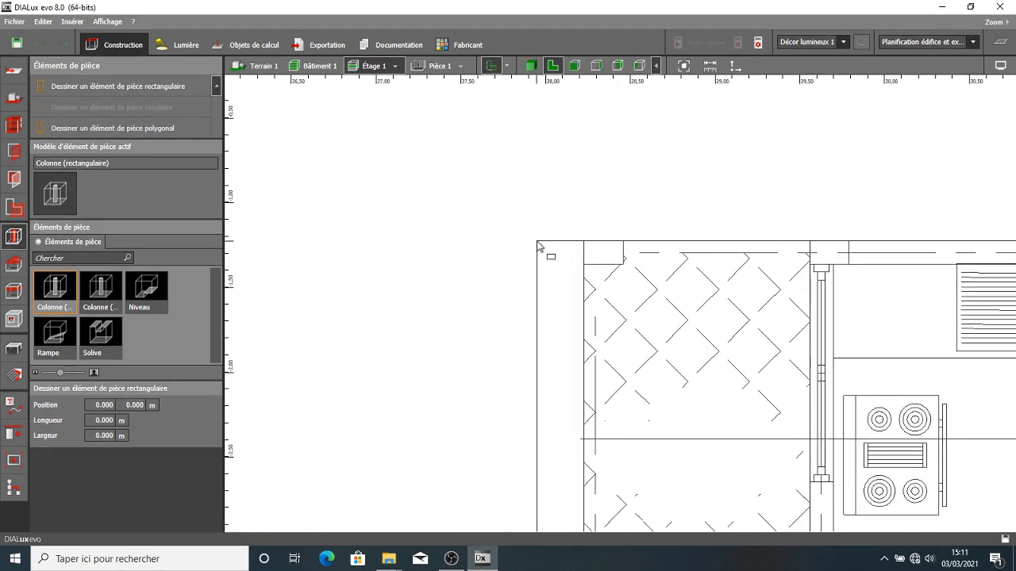
{"action": "left_click", "coordinate": [538, 242]}
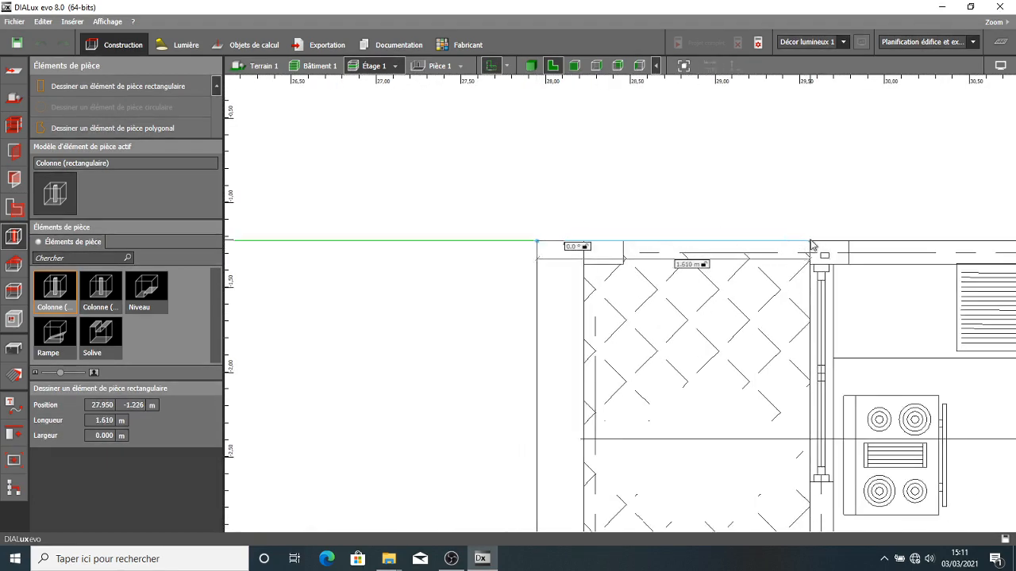
{"action": "left_click", "coordinate": [811, 245]}
{"action": "scroll", "coordinate": [808, 349], "scroll_direction": "down", "scroll_amount": 2}
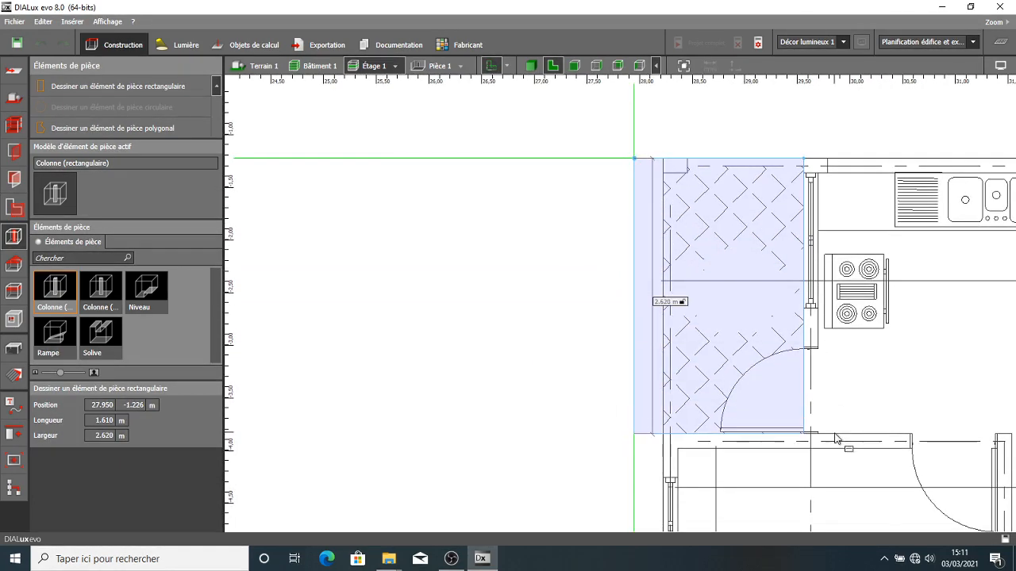
{"action": "left_click", "coordinate": [835, 439]}
{"action": "scroll", "coordinate": [836, 201], "scroll_direction": "down", "scroll_amount": 4}
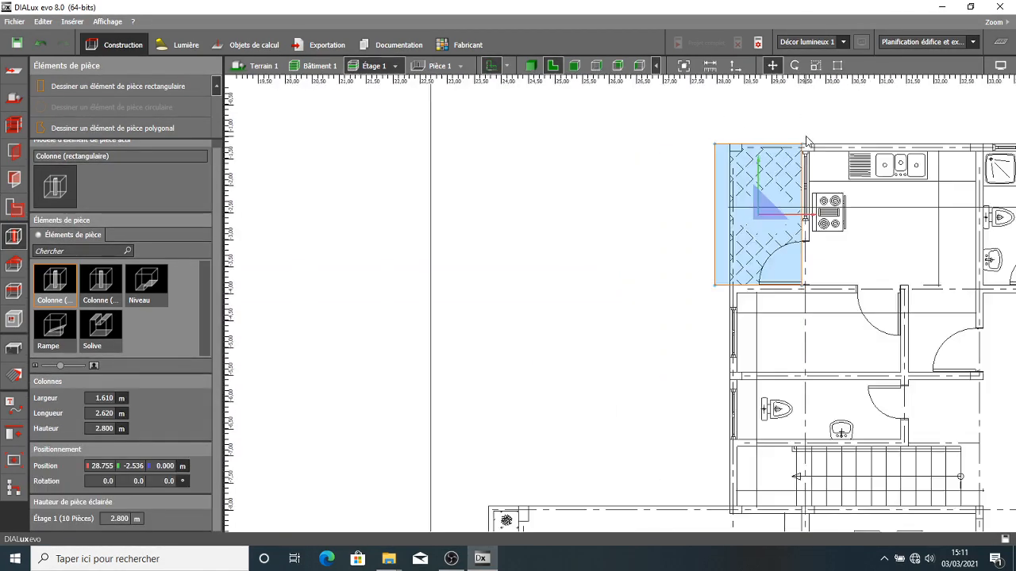
- Move the rectangular element to the modelled house, against its outer corner beside Pièce 1, at position -2.002, -1.310 m
{"action": "scroll", "coordinate": [835, 202], "scroll_direction": "up", "scroll_amount": 2}
{"action": "mouse_move", "coordinate": [823, 190]}
{"action": "left_mouse_down"}
{"action": "mouse_move", "coordinate": [719, 204]}
{"action": "mouse_move", "coordinate": [421, 209]}
{"action": "left_mouse_up"}
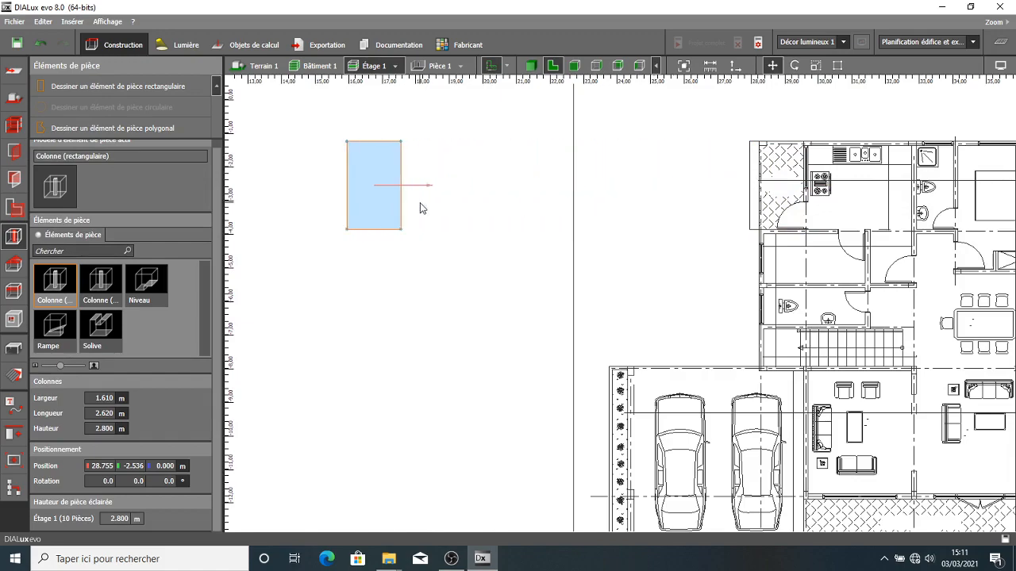
{"action": "scroll", "coordinate": [467, 236], "scroll_direction": "down", "scroll_amount": 3}
{"action": "right_click_drag", "start_coordinate": [426, 278], "coordinate": [600, 300]}
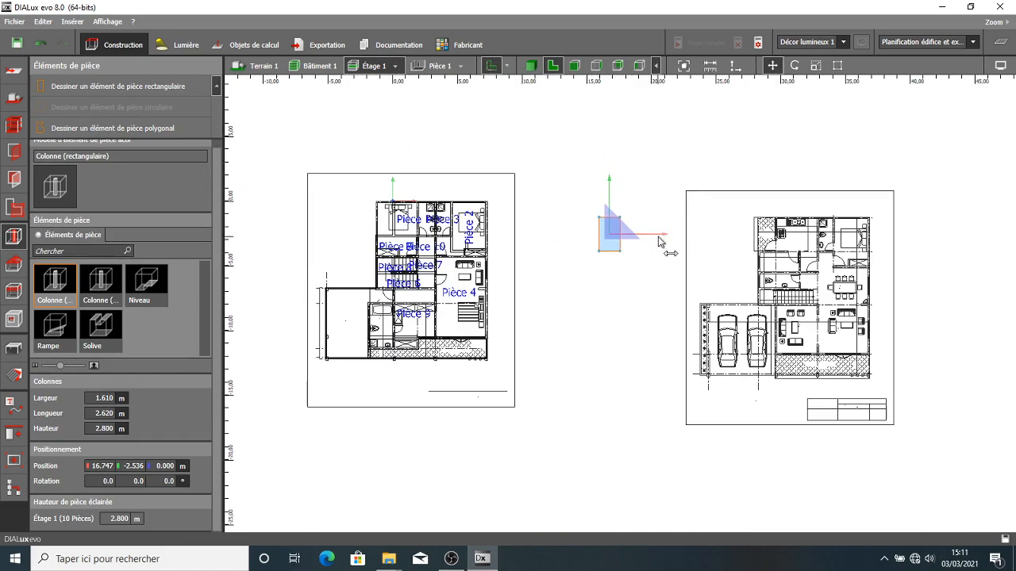
{"action": "left_click_drag", "start_coordinate": [659, 242], "coordinate": [449, 236]}
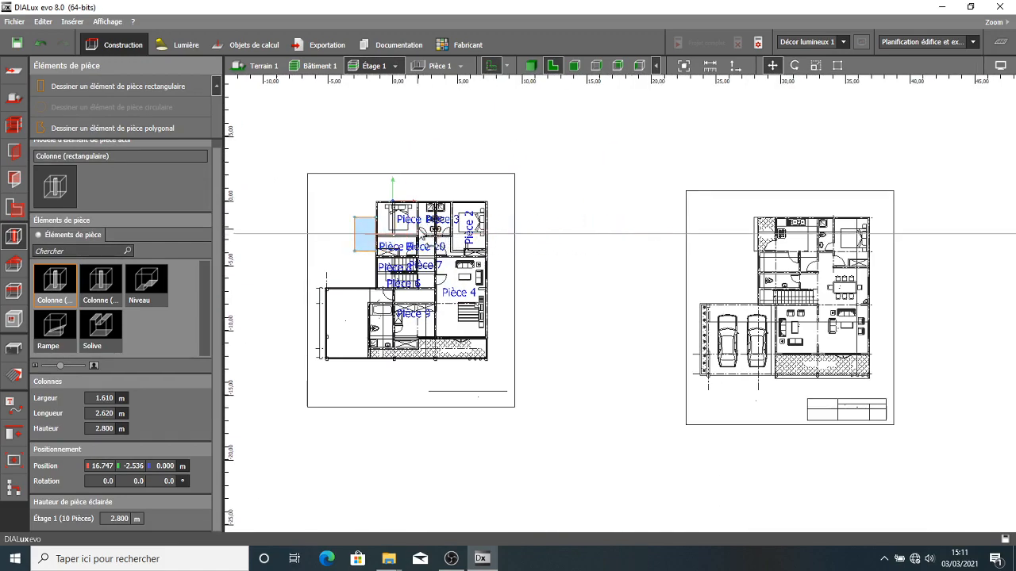
{"action": "scroll", "coordinate": [422, 230], "scroll_direction": "up", "scroll_amount": 4}
{"action": "mouse_move", "coordinate": [421, 229]}
{"action": "left_mouse_down"}
{"action": "mouse_move", "coordinate": [363, 229]}
{"action": "mouse_move", "coordinate": [356, 191]}
{"action": "left_mouse_up"}
- Set the rectangular element's height to 0.1 m and view it on the whole building in 3D
{"action": "left_click", "coordinate": [530, 65]}
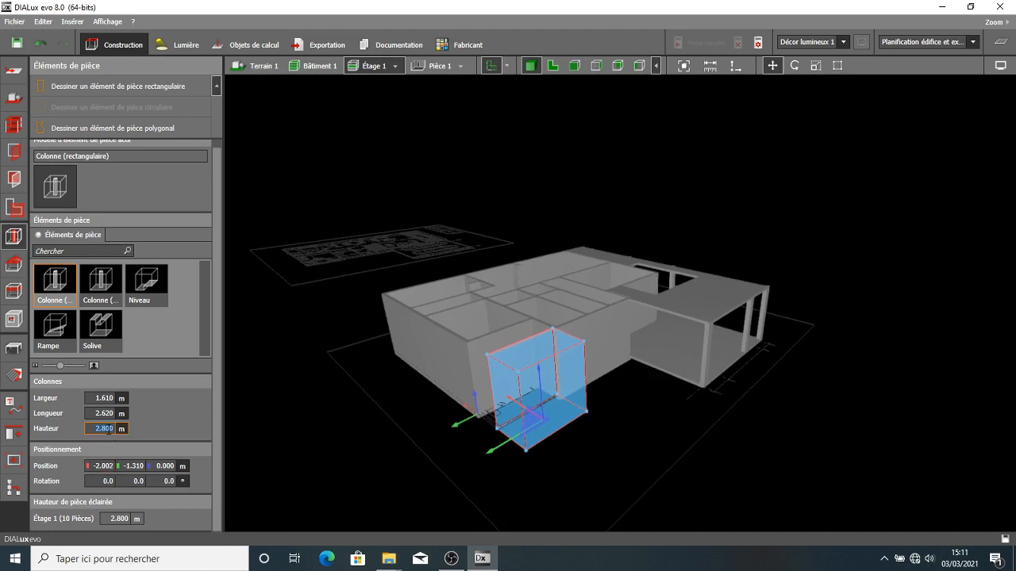
{"action": "type", "text": "0.1"}
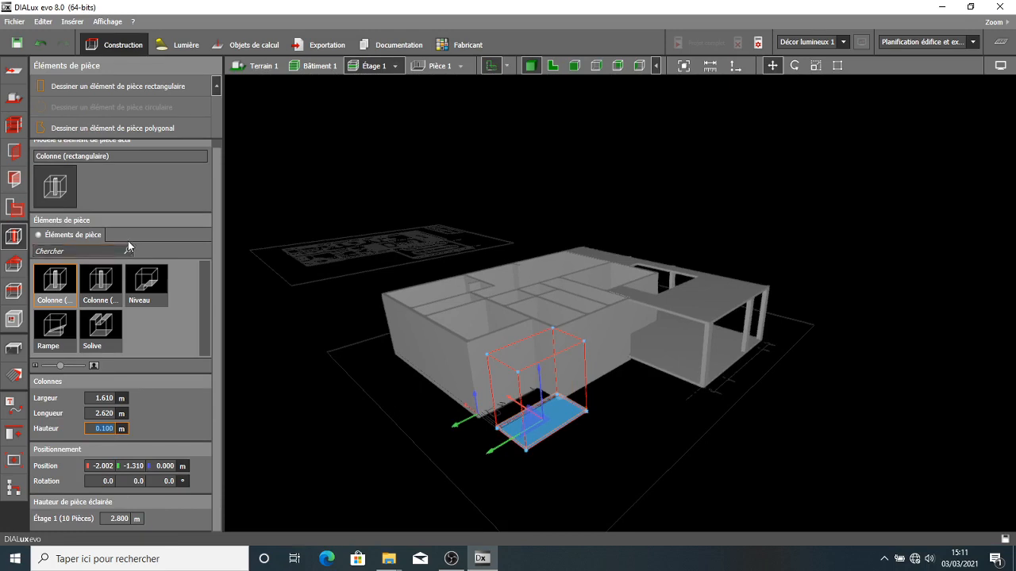
{"action": "left_click", "coordinate": [317, 66]}
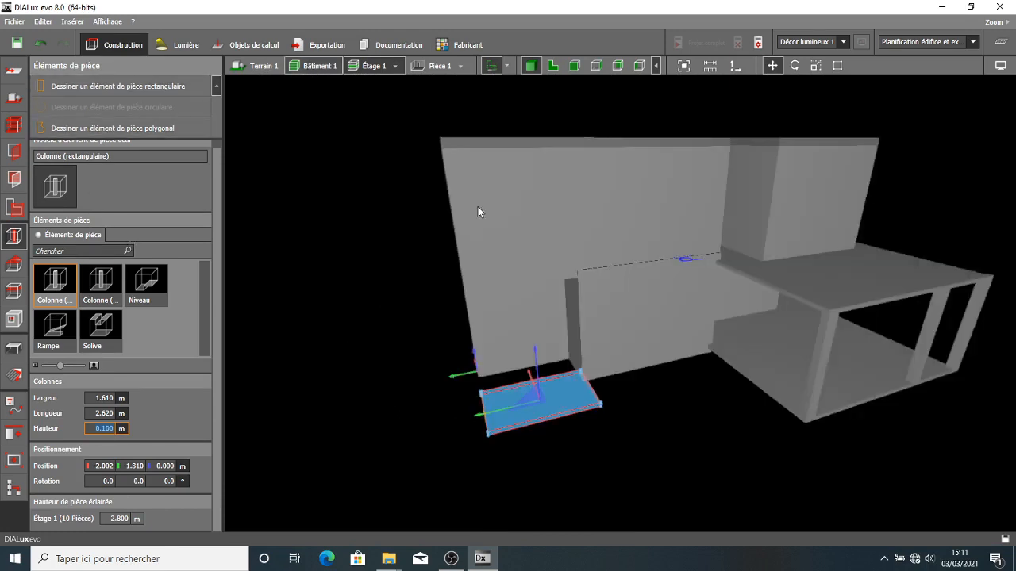
{"action": "right_click_drag", "start_coordinate": [547, 315], "coordinate": [571, 226]}
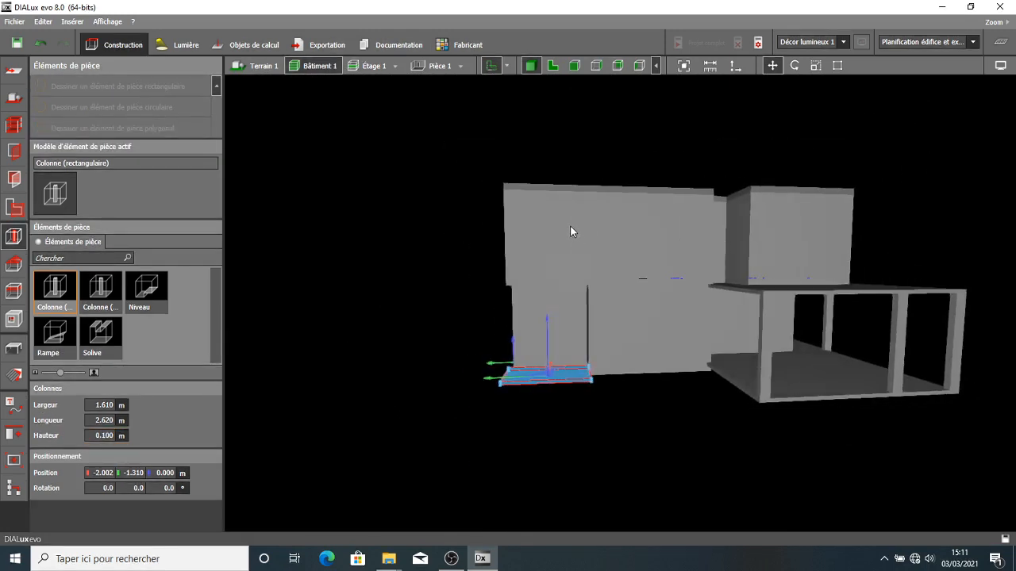
- Raise the small rectangular slab to 2.7 m in the building's elevation and check it in 3D
{"action": "left_click", "coordinate": [575, 66]}
{"action": "scroll", "coordinate": [524, 360], "scroll_direction": "up", "scroll_amount": 3}
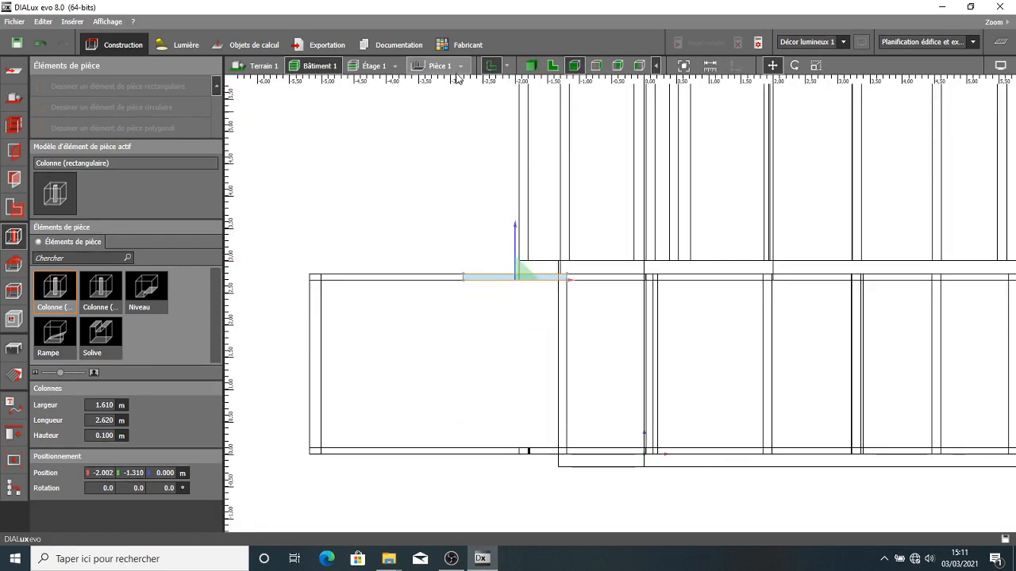
{"action": "left_click", "coordinate": [531, 66]}
{"action": "scroll", "coordinate": [454, 230], "scroll_direction": "down", "scroll_amount": 3}
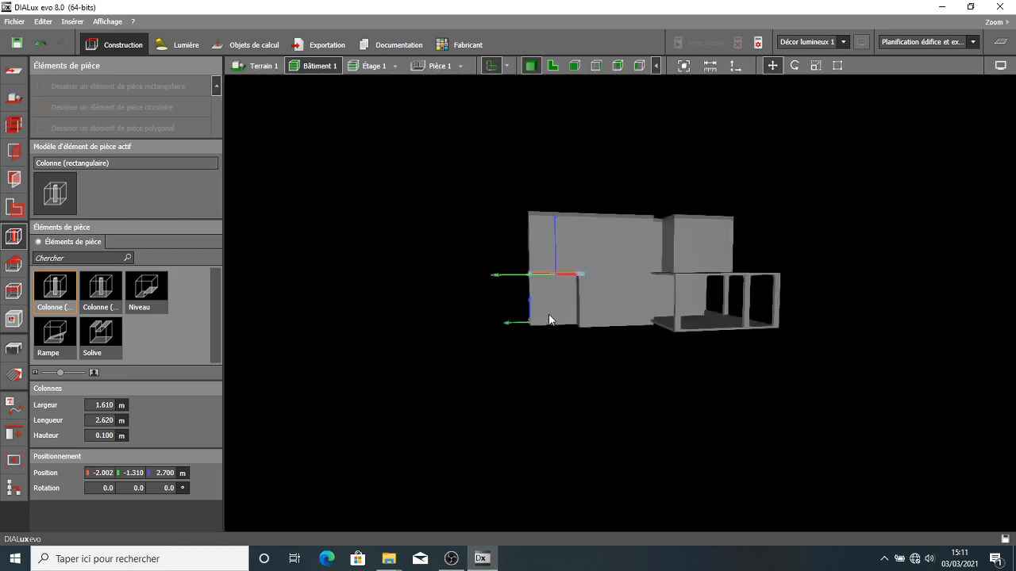
{"action": "scroll", "coordinate": [459, 279], "scroll_direction": "up", "scroll_amount": 5}
{"action": "key", "text": "Escape"}
{"action": "mouse_move", "coordinate": [470, 284]}
{"action": "right_mouse_down"}
{"action": "mouse_move", "coordinate": [687, 296]}
{"action": "mouse_move", "coordinate": [692, 288]}
{"action": "mouse_move", "coordinate": [687, 279]}
{"action": "mouse_move", "coordinate": [678, 305]}
{"action": "mouse_move", "coordinate": [653, 314]}
{"action": "mouse_move", "coordinate": [562, 306]}
{"action": "mouse_move", "coordinate": [447, 269]}
{"action": "mouse_move", "coordinate": [546, 274]}
{"action": "mouse_move", "coordinate": [653, 248]}
{"action": "mouse_move", "coordinate": [668, 229]}
{"action": "mouse_move", "coordinate": [582, 244]}
{"action": "right_mouse_up"}
- Raise the small slab to 2.9 m in the elevation, aligning its top with the upper storey's base line
{"action": "left_click", "coordinate": [582, 240]}
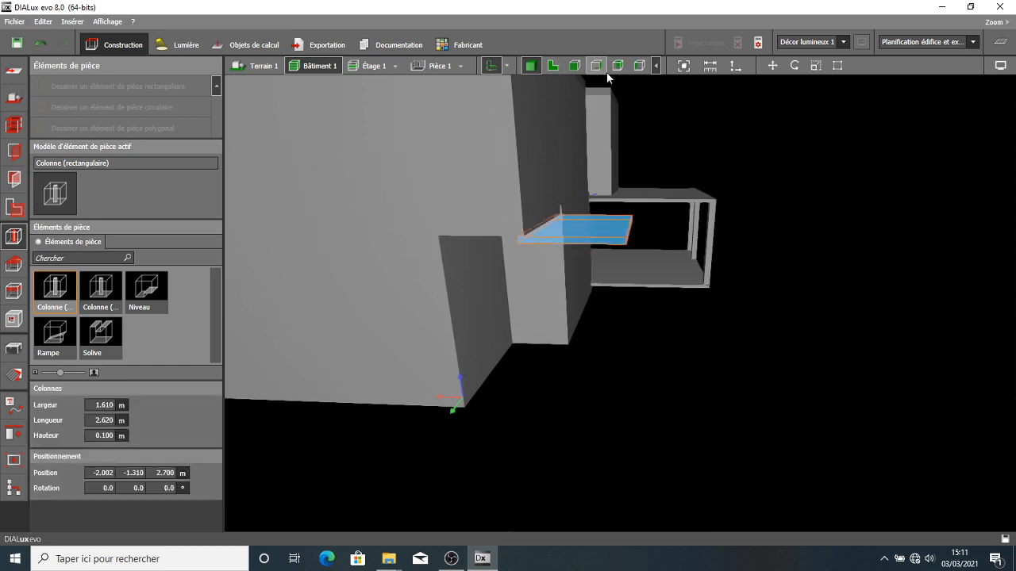
{"action": "left_click", "coordinate": [582, 66]}
{"action": "scroll", "coordinate": [588, 286], "scroll_direction": "up", "scroll_amount": 3}
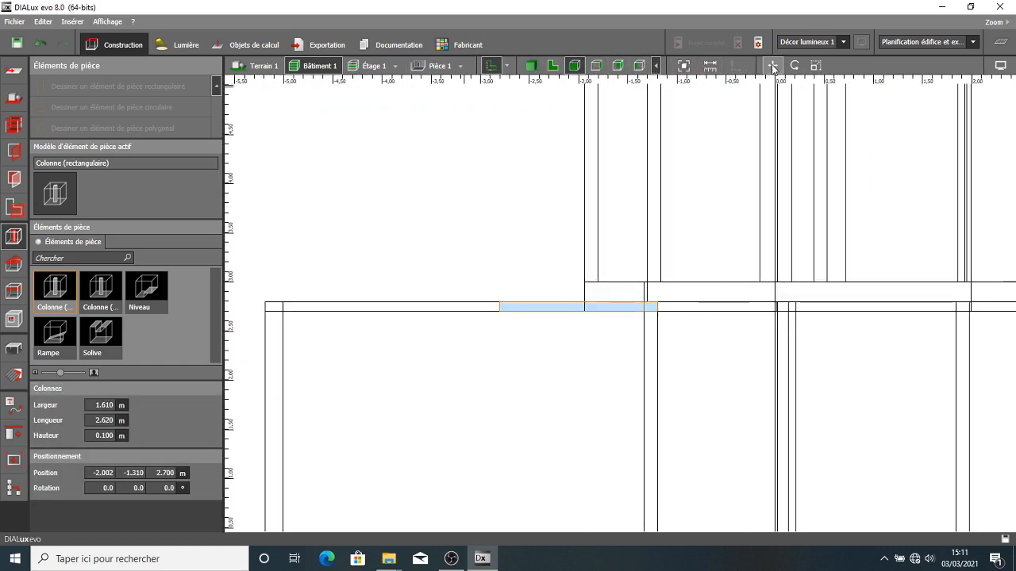
{"action": "left_click_drag", "start_coordinate": [578, 263], "coordinate": [575, 243]}
{"action": "scroll", "coordinate": [580, 305], "scroll_direction": "up", "scroll_amount": 1}
- Stretch the small slab's underside down so it is 0.2 m thick with its base at 2.8 m
{"action": "left_click", "coordinate": [816, 65]}
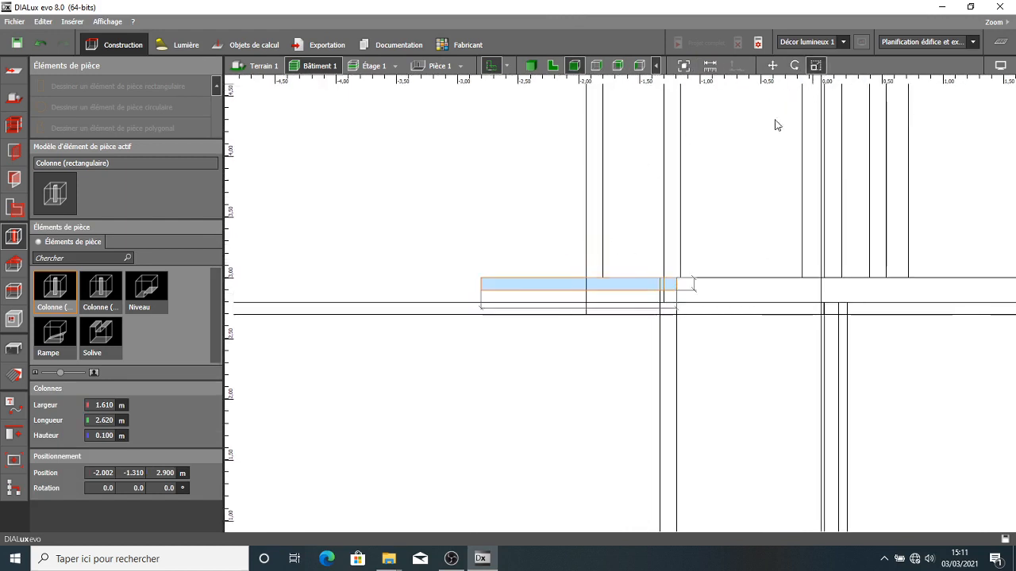
{"action": "left_click_drag", "start_coordinate": [585, 296], "coordinate": [584, 309]}
{"action": "left_click", "coordinate": [538, 68]}
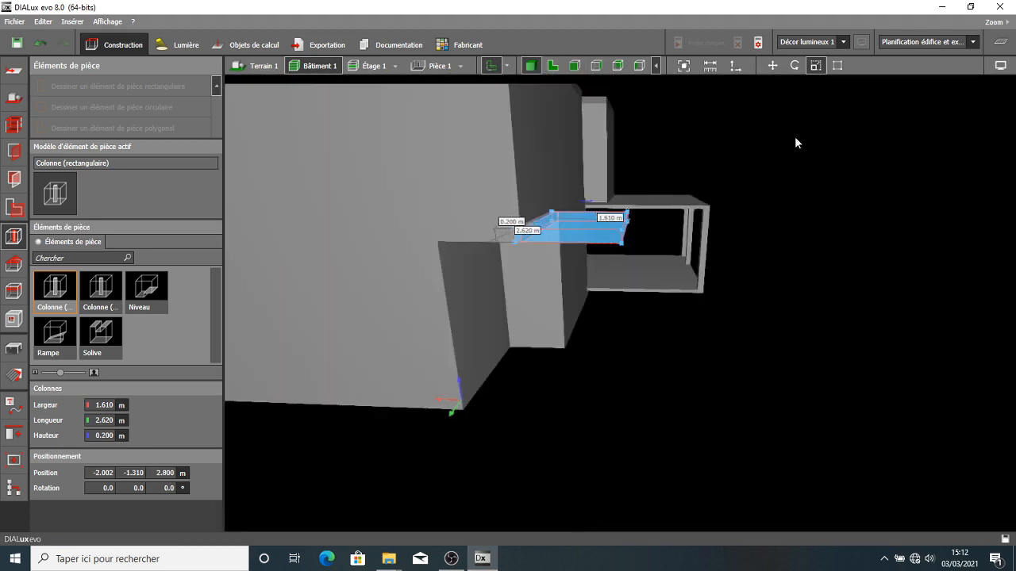
- Inspect the small corner slab and the terrace roof around the building in 3D, and return to the plan view
{"action": "left_click_drag", "start_coordinate": [796, 142], "coordinate": [545, 343]}
{"action": "left_click_drag", "start_coordinate": [724, 319], "coordinate": [734, 261]}
{"action": "scroll", "coordinate": [736, 260], "scroll_direction": "up", "scroll_amount": 3}
{"action": "scroll", "coordinate": [769, 274], "scroll_direction": "down", "scroll_amount": 5}
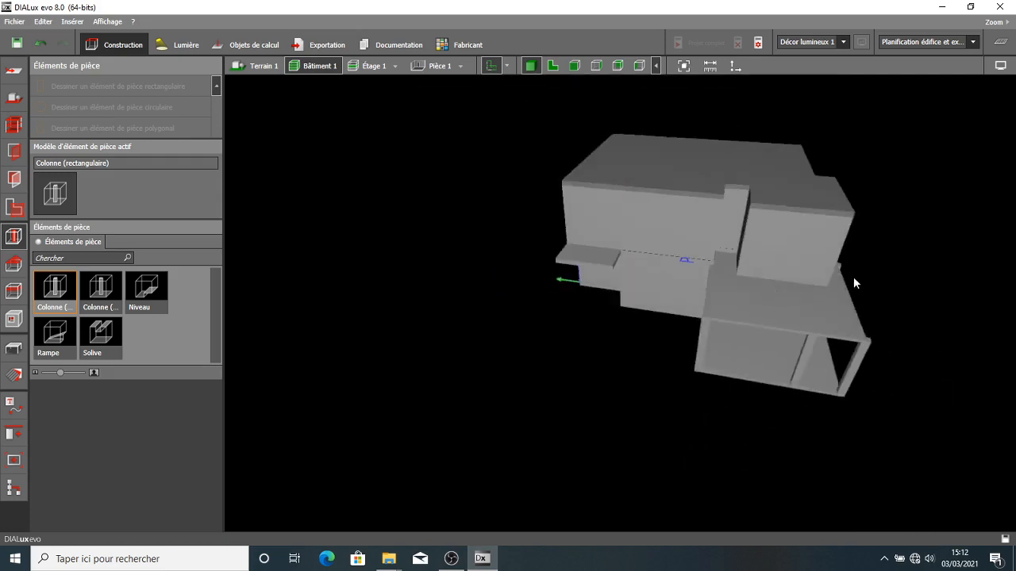
{"action": "left_click_drag", "start_coordinate": [852, 283], "coordinate": [551, 300]}
{"action": "scroll", "coordinate": [623, 300], "scroll_direction": "up", "scroll_amount": 4}
{"action": "scroll", "coordinate": [667, 298], "scroll_direction": "down", "scroll_amount": 5}
{"action": "left_click", "coordinate": [556, 66]}
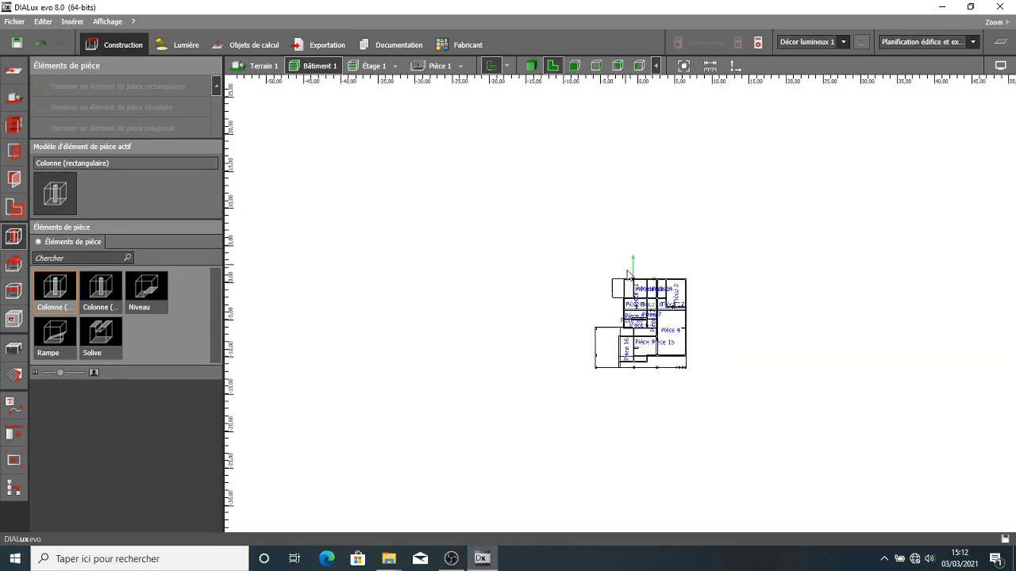